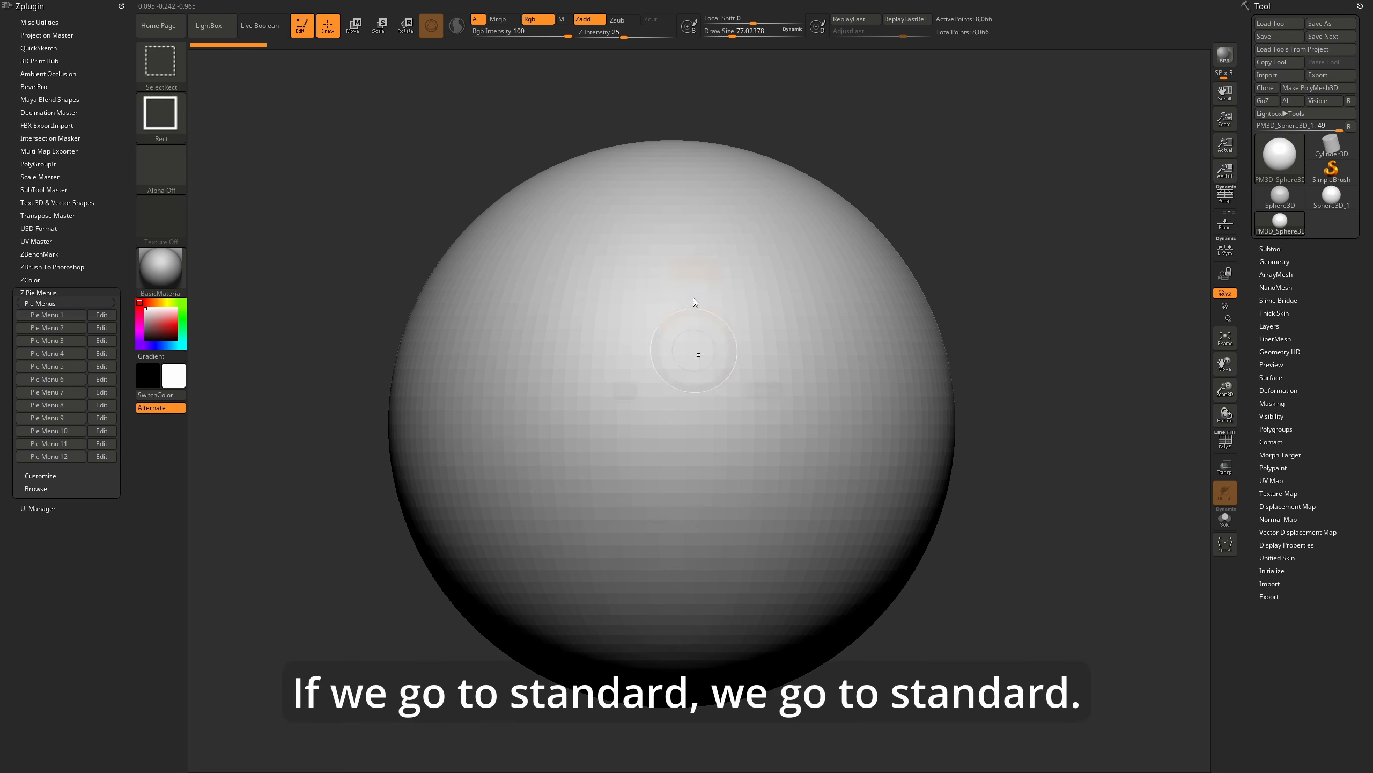
Open Pie Menu 1 for editing and look through the custom and default brush lists
{"action": "right_click_drag", "start_coordinate": [714, 389], "coordinate": [487, 335], "text": "ctrl"}
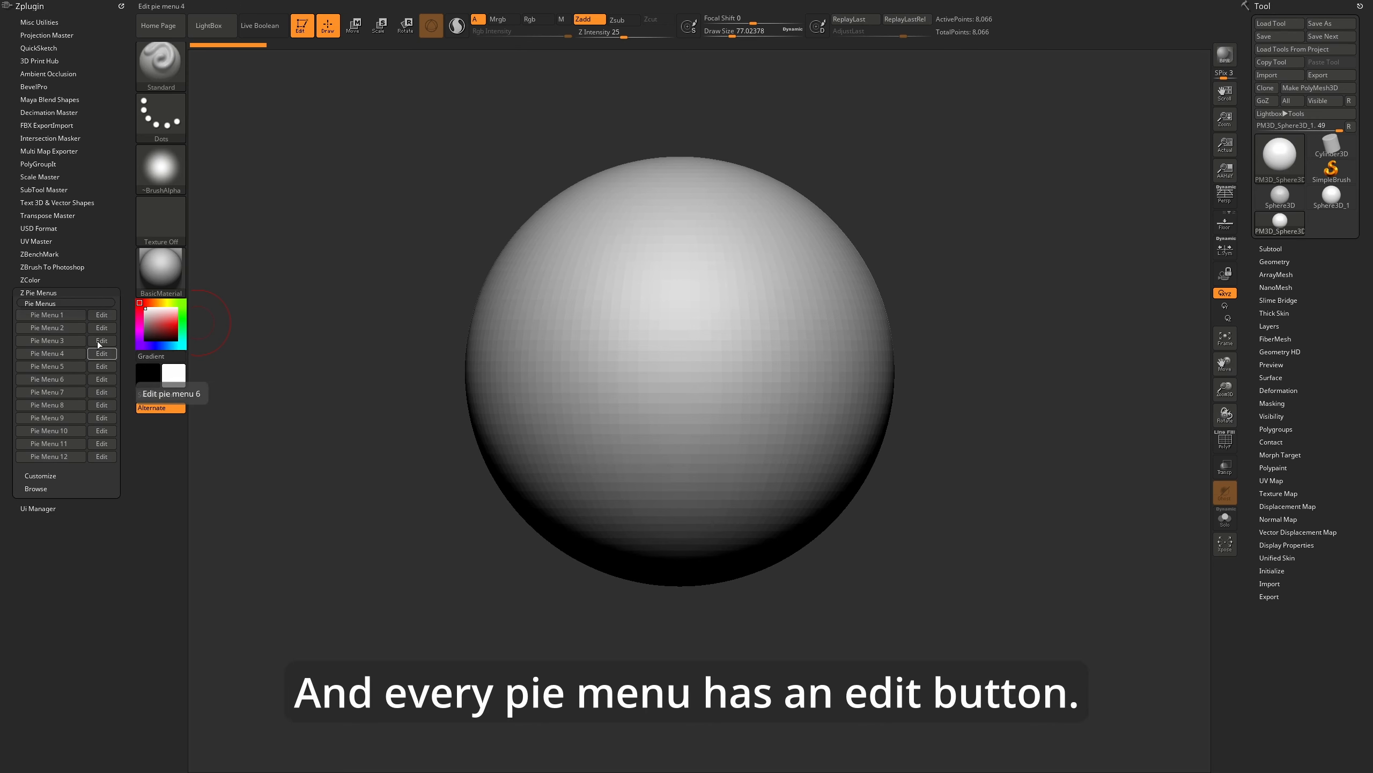
{"action": "left_click", "coordinate": [101, 315]}
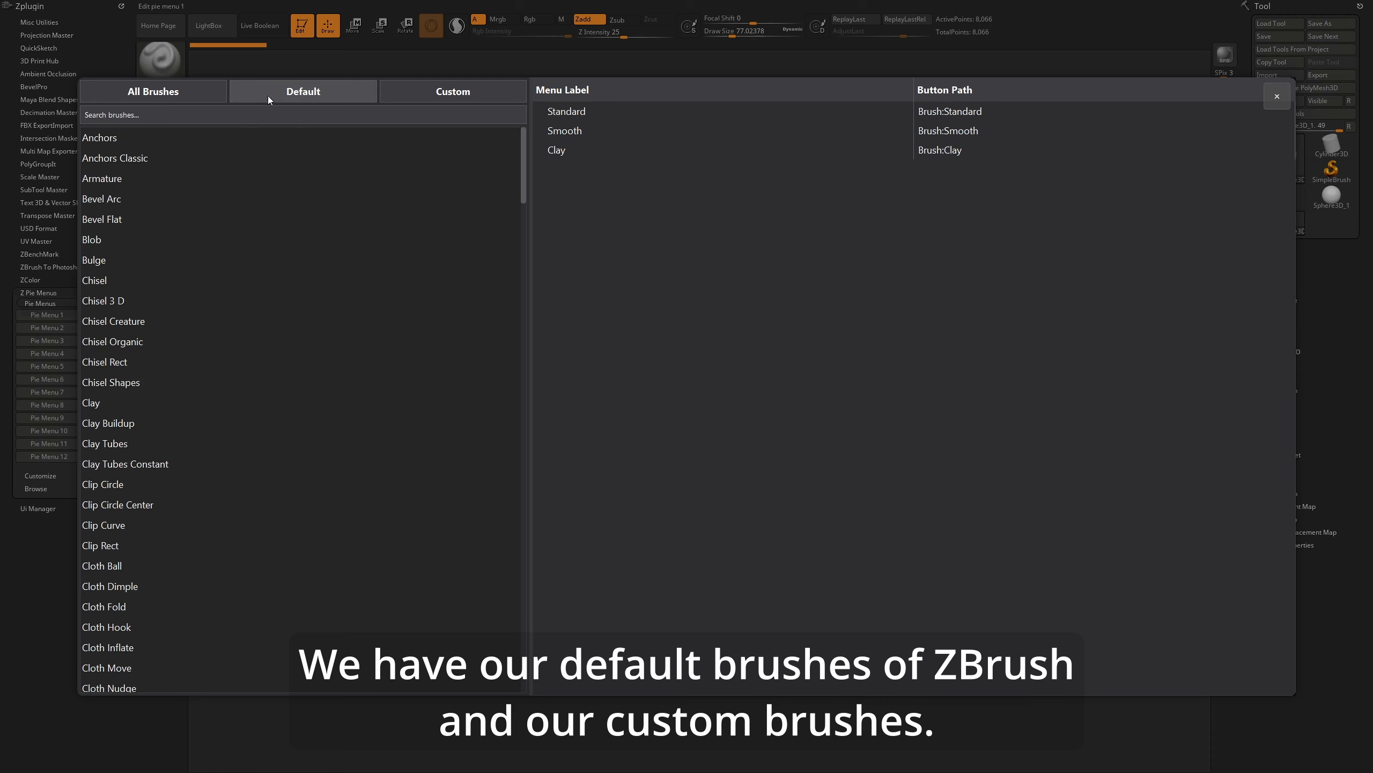
{"action": "left_click", "coordinate": [459, 91]}
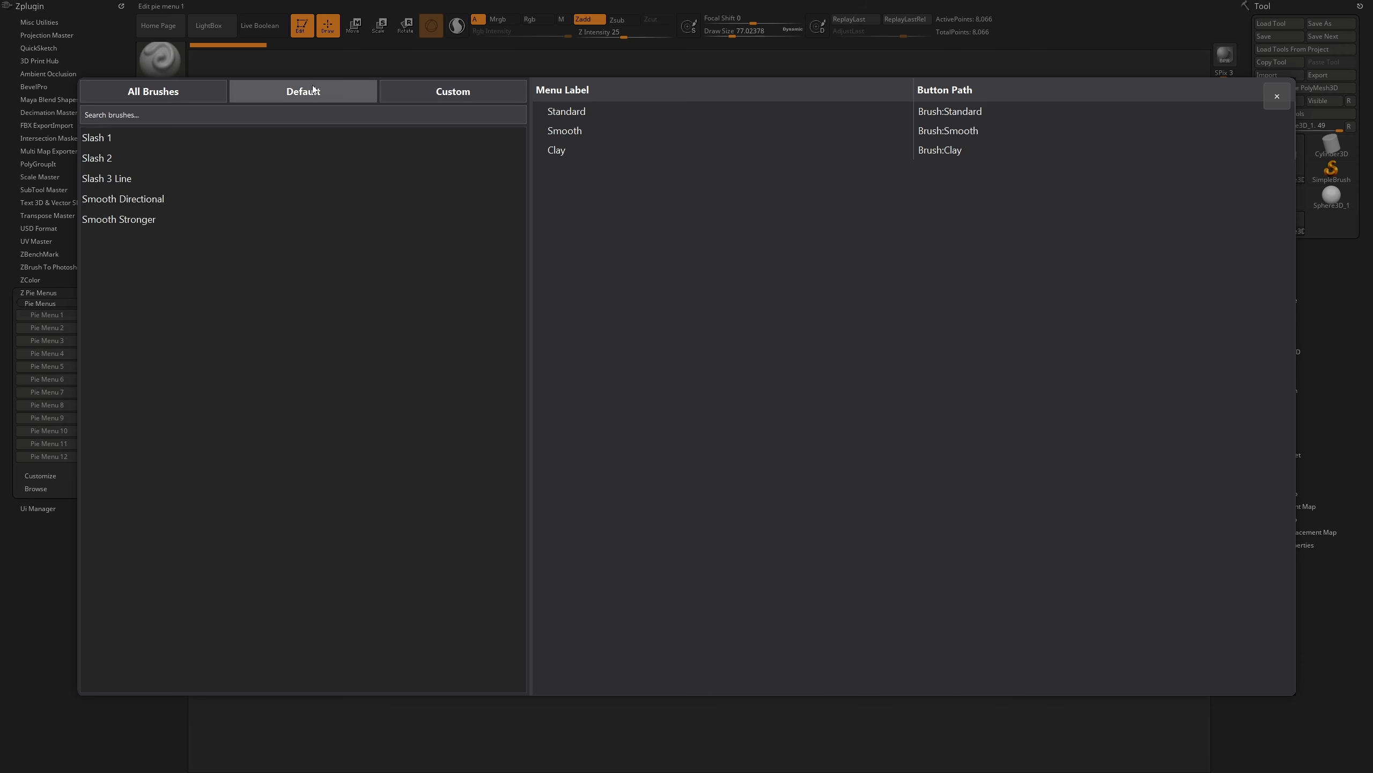
{"action": "left_click", "coordinate": [295, 93]}
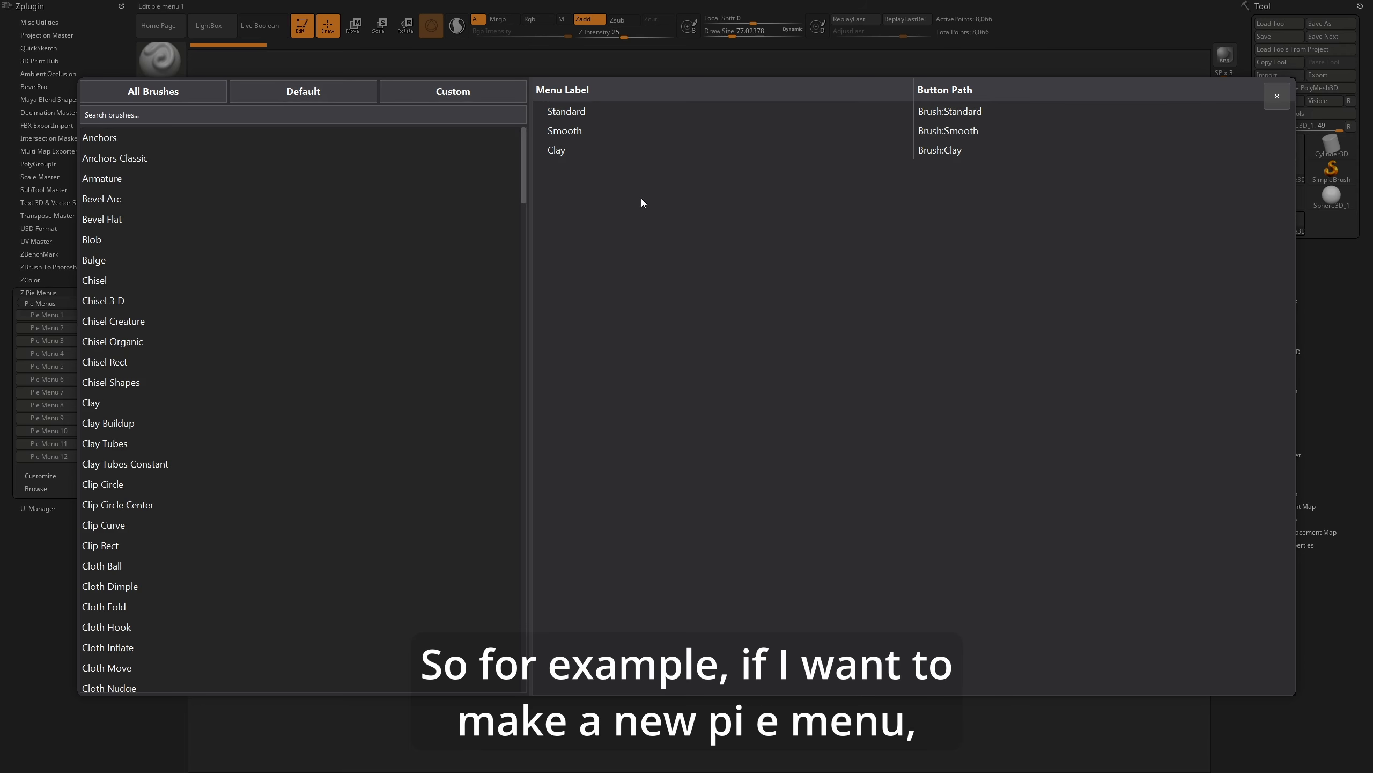
Delete the Clay, Smooth and Standard items from Pie Menu 1
{"action": "left_click", "coordinate": [600, 152]}
{"action": "key", "text": "Delete"}
{"action": "key", "text": "Delete"}
{"action": "key", "text": "Delete"}
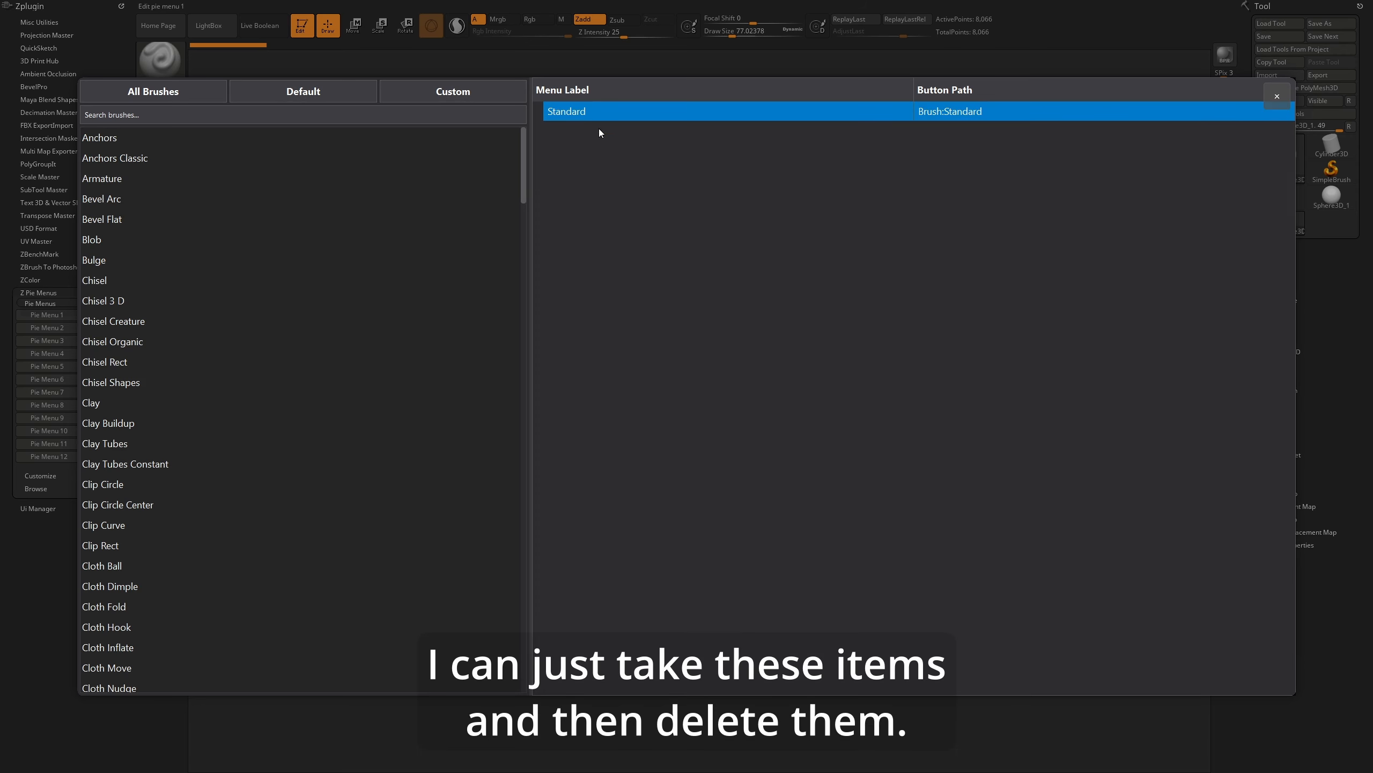
Add the Clay, Clay Buildup, Clay Tubes and Clay Tubes Constant brushes to Pie Menu 1 and close its editor
{"action": "left_click", "coordinate": [415, 118]}
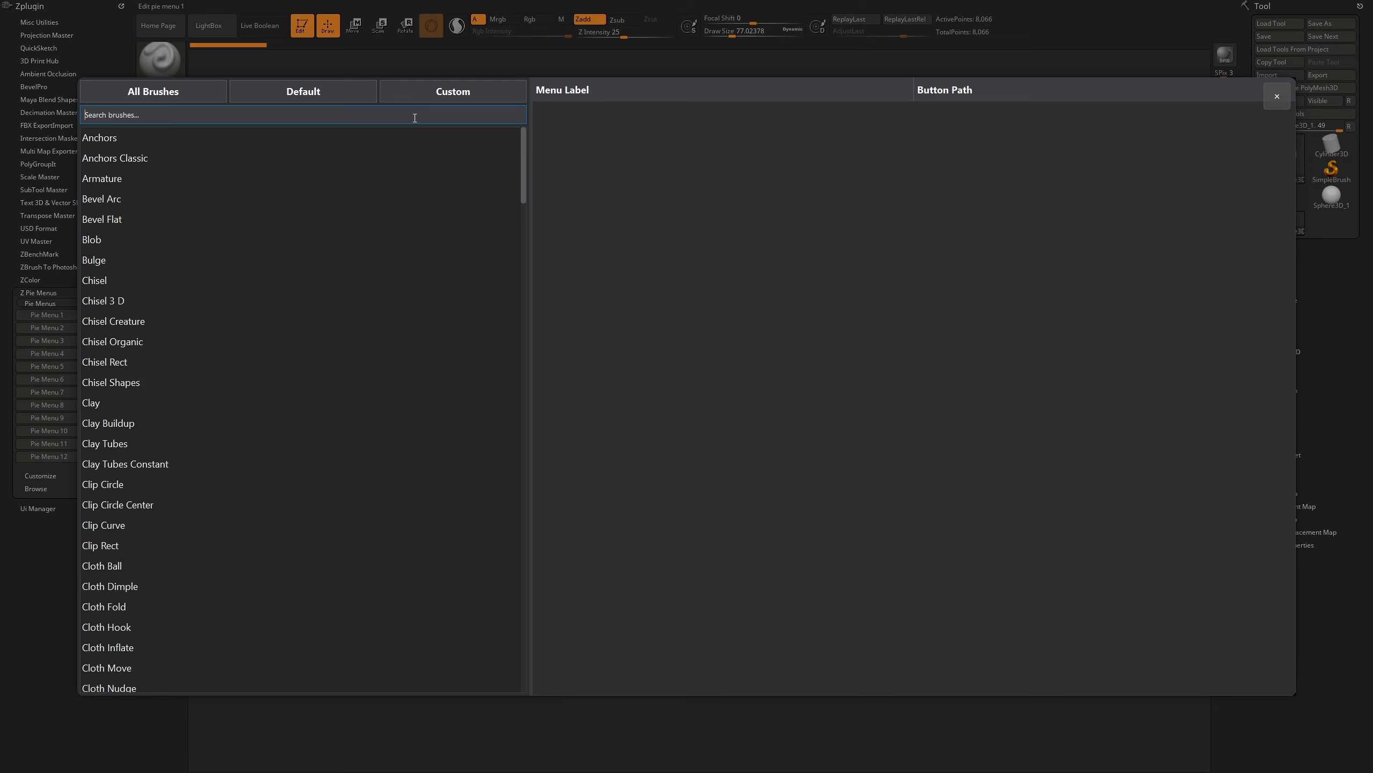
{"action": "type", "text": "clay"}
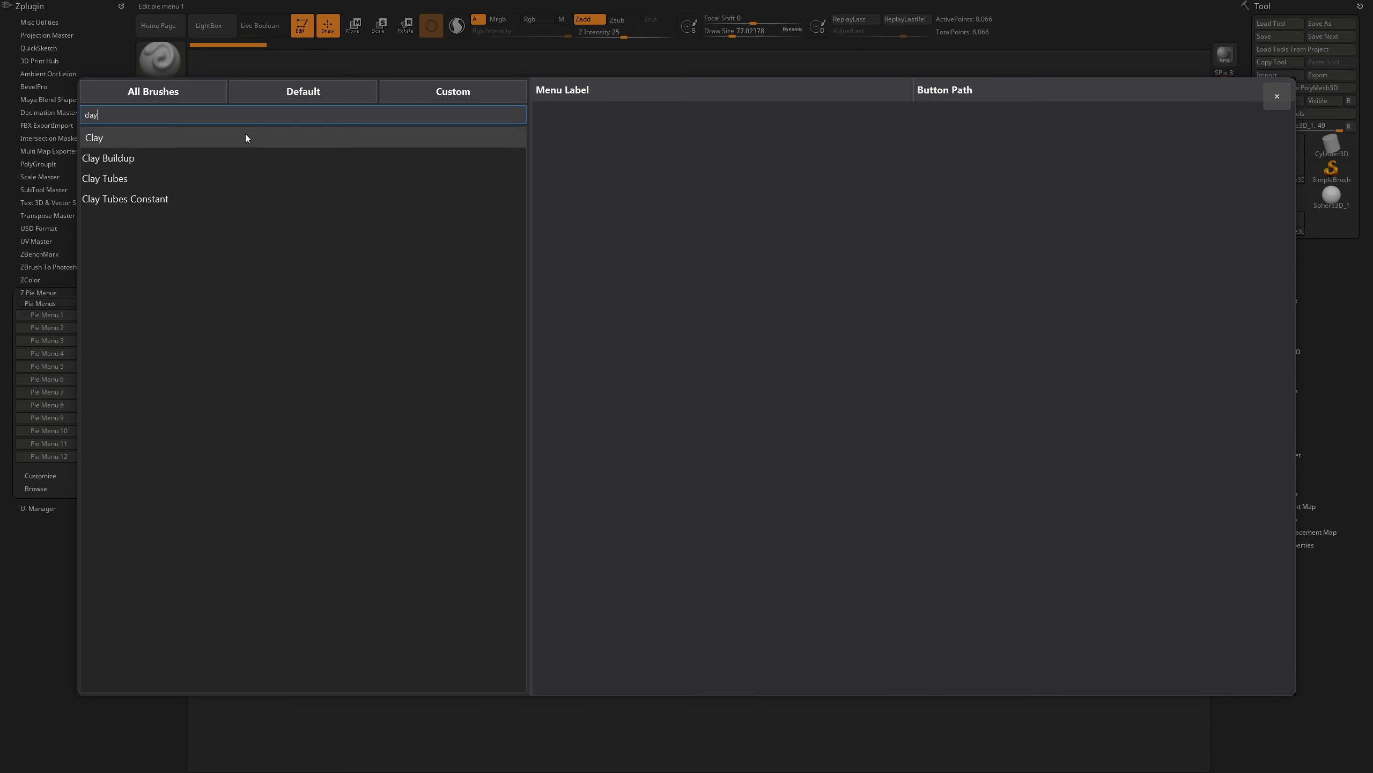
{"action": "left_click_drag", "start_coordinate": [249, 137], "coordinate": [611, 163]}
{"action": "left_click_drag", "start_coordinate": [295, 157], "coordinate": [703, 176]}
{"action": "left_click_drag", "start_coordinate": [239, 178], "coordinate": [690, 197]}
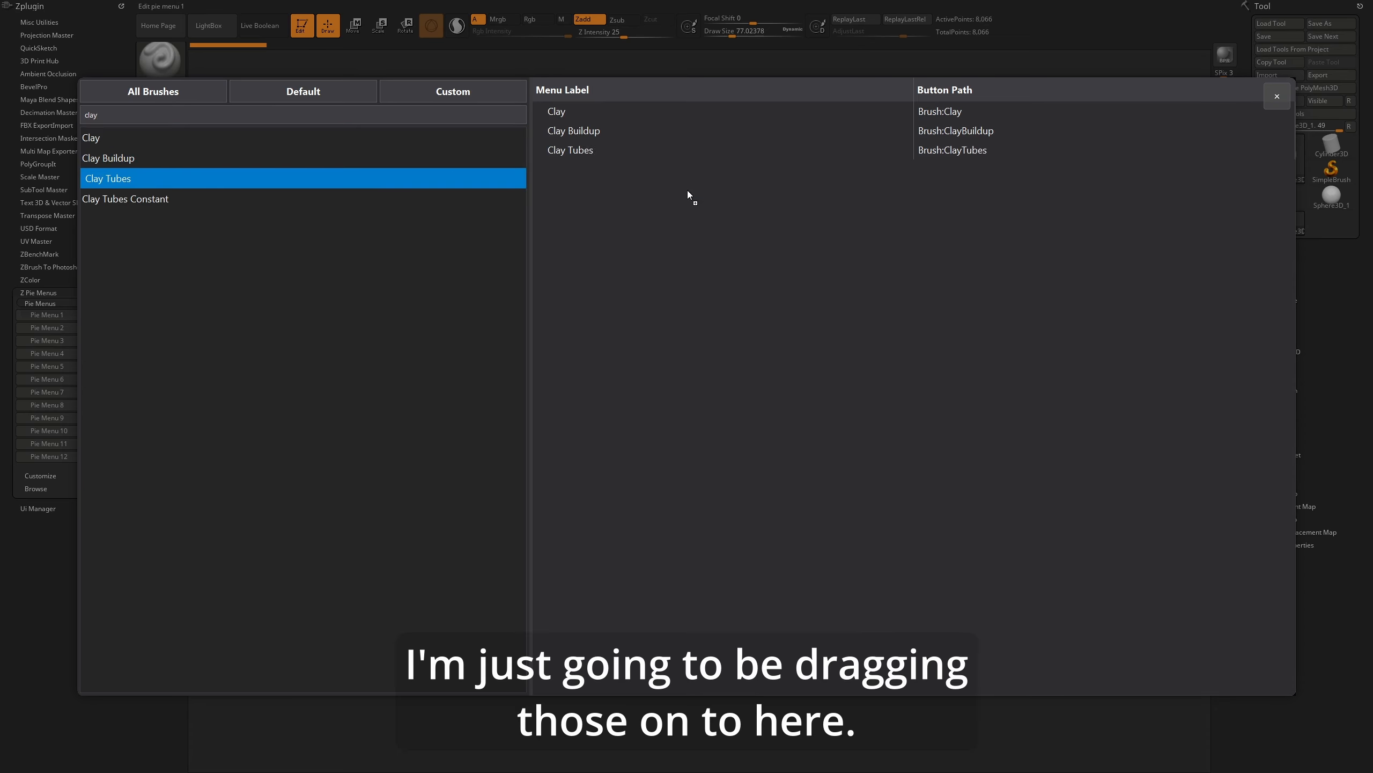
{"action": "left_click_drag", "start_coordinate": [259, 199], "coordinate": [684, 233]}
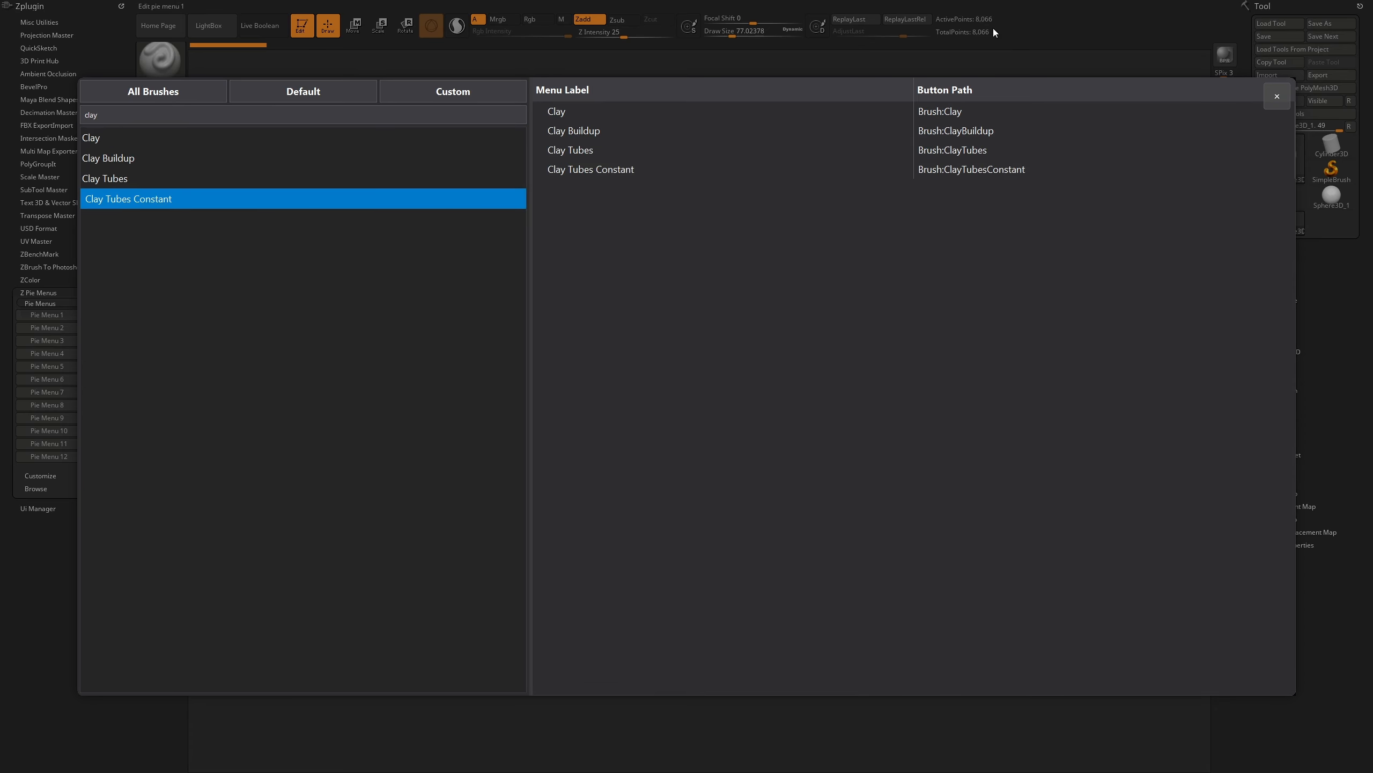
{"action": "left_click", "coordinate": [1277, 97]}
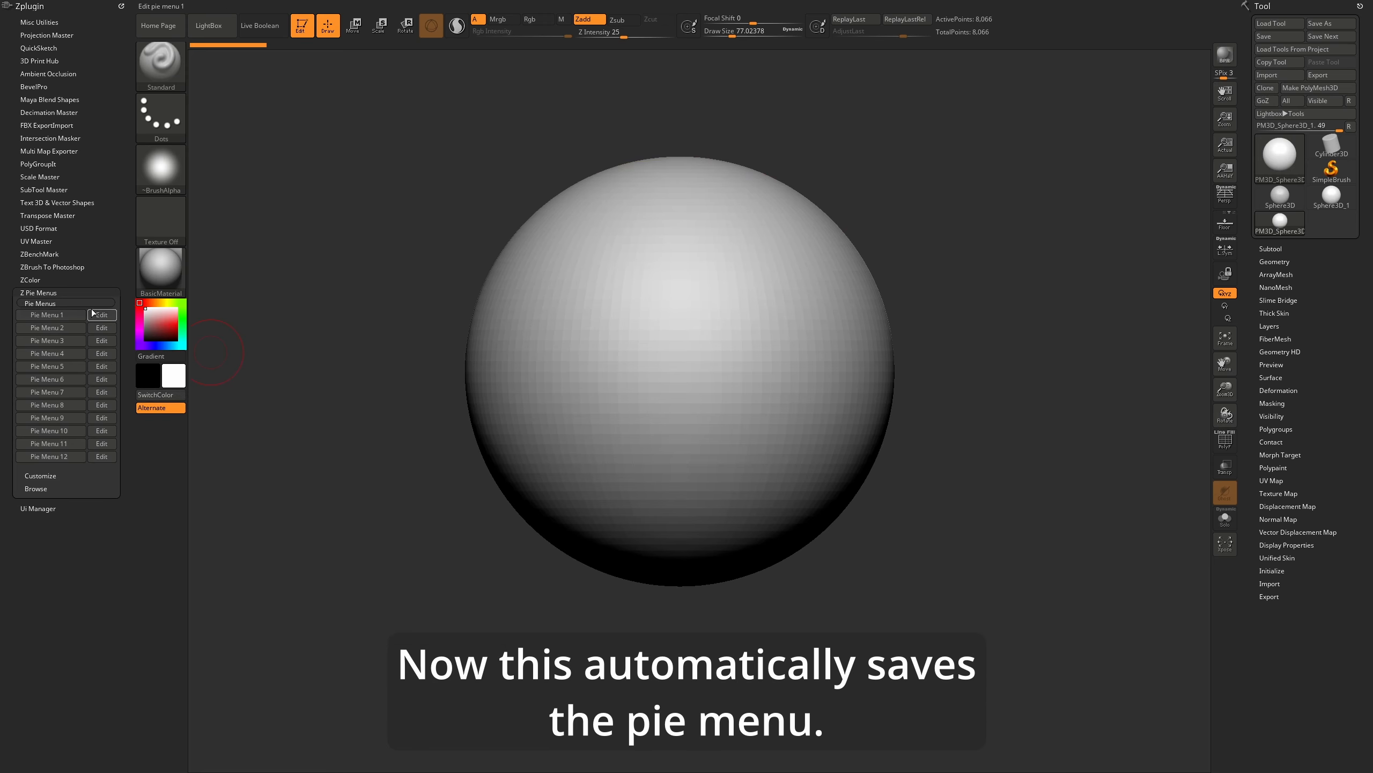
Choose the Clay brush from Pie Menu 1 and sculpt a short stroke on the front of the sphere
{"action": "key", "text": "ctrl+shift"}
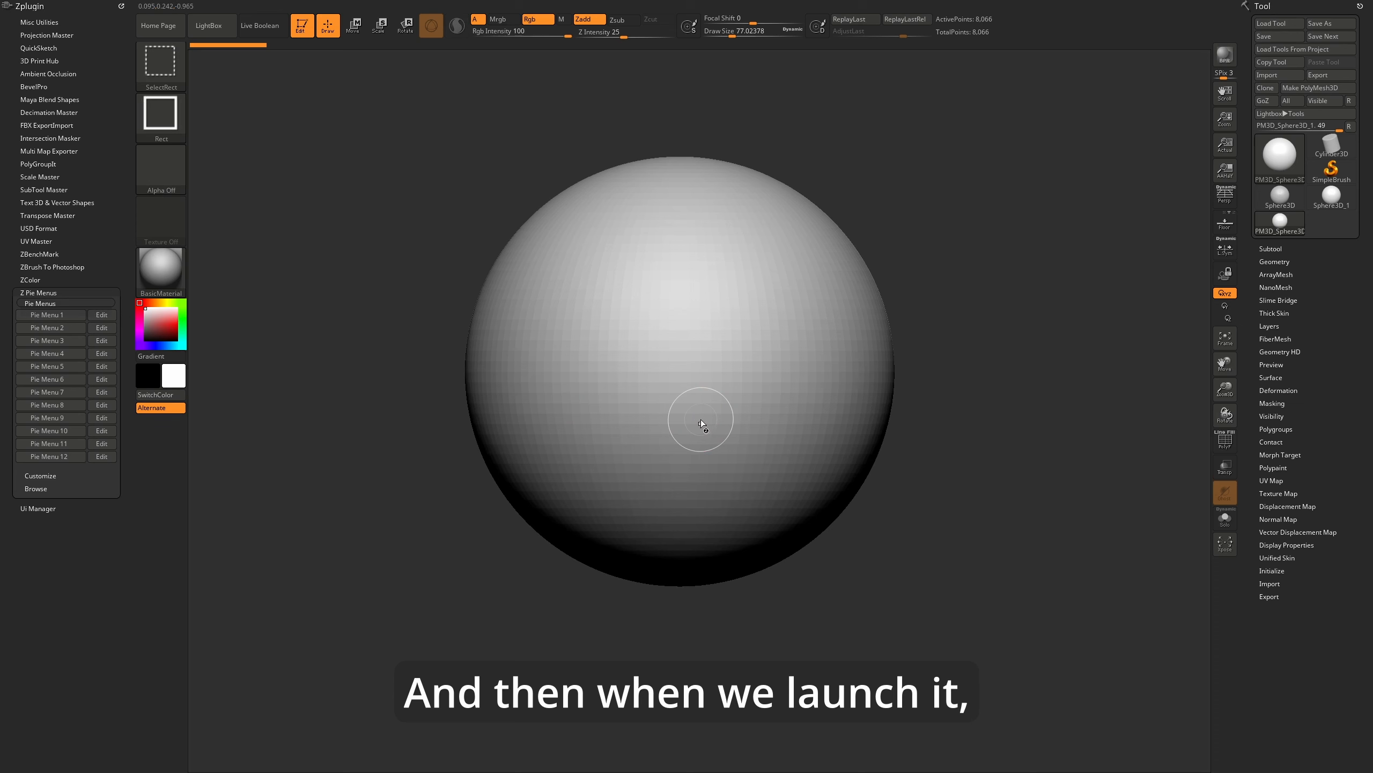
{"action": "key", "text": "ctrl+shift+1"}
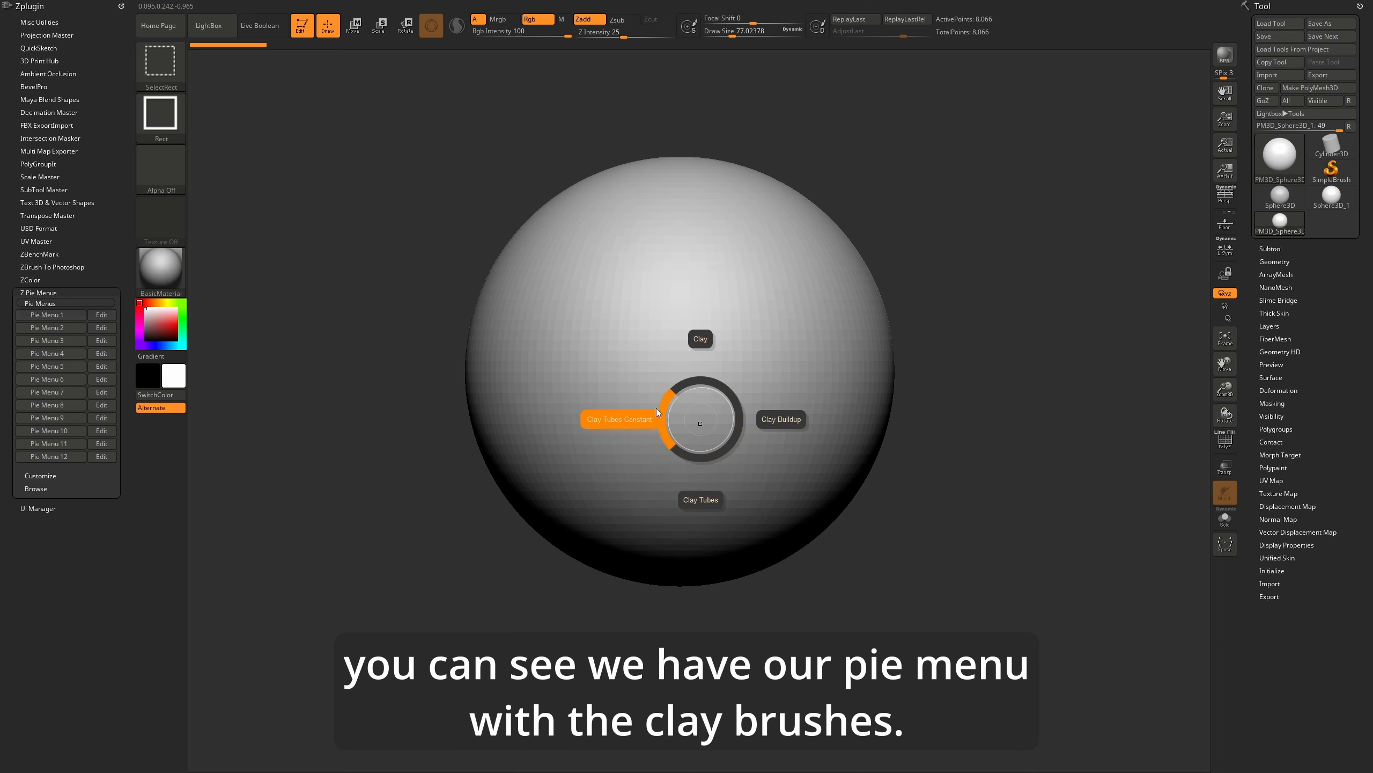
{"action": "left_click", "coordinate": [706, 330]}
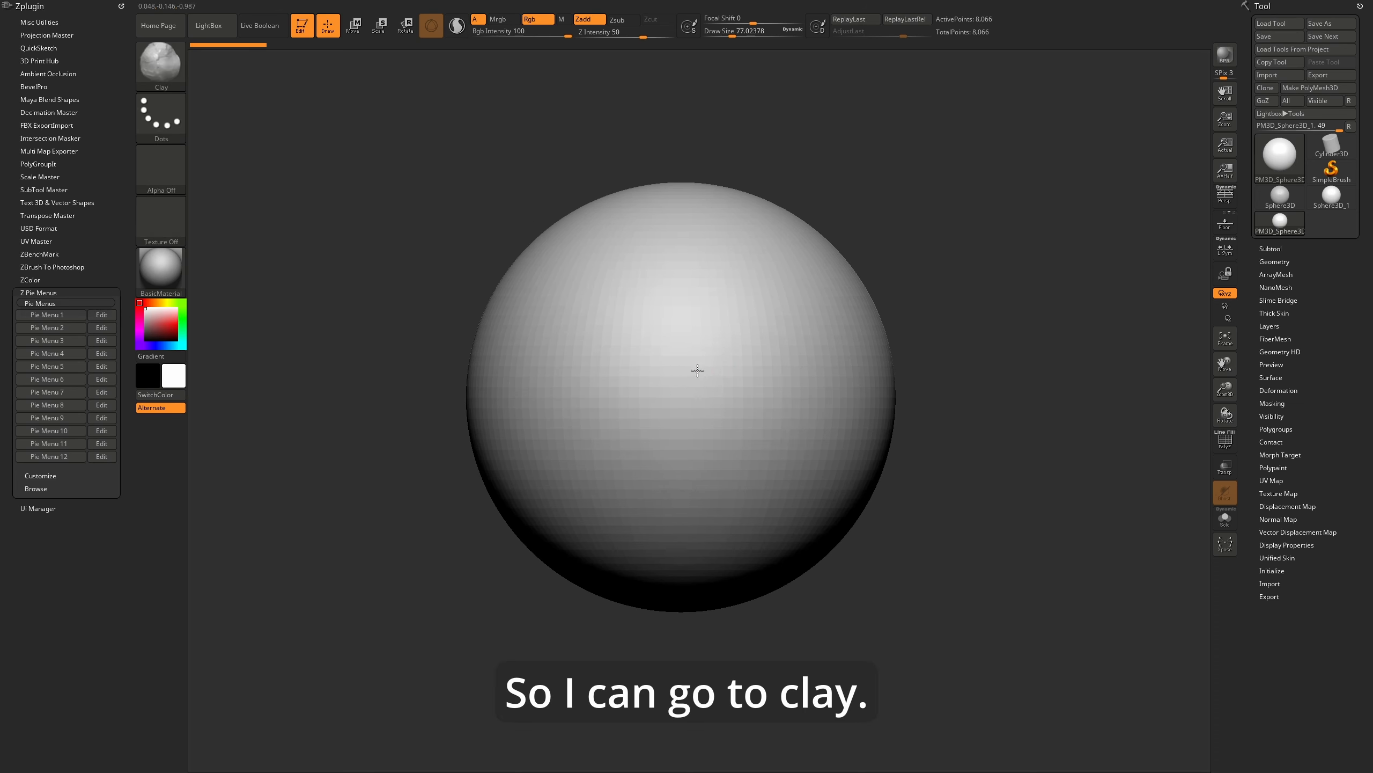
{"action": "left_click_drag", "start_coordinate": [697, 370], "coordinate": [649, 344]}
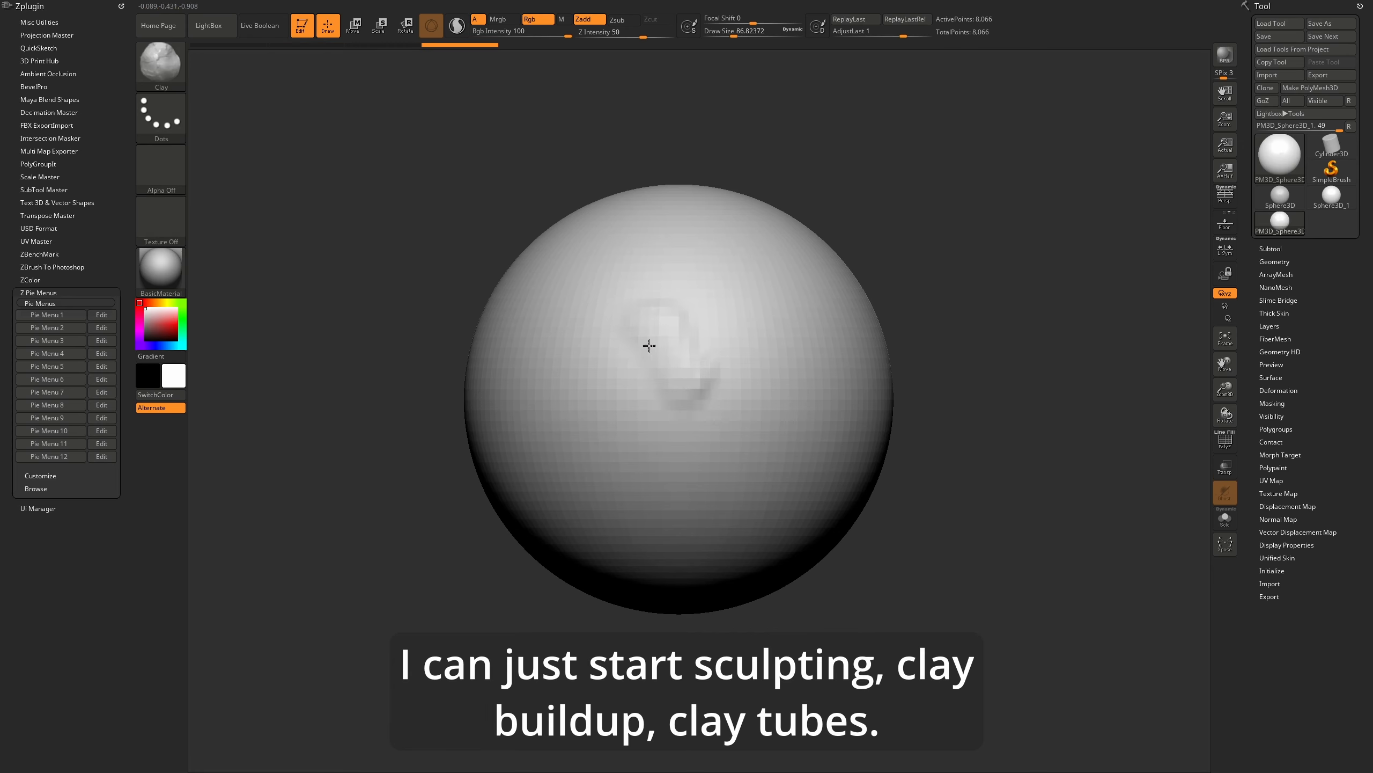
Sculpt one stroke with Clay Buildup and another with Clay Tubes on the sphere, choosing each brush from Pie Menu 1
{"action": "key", "text": "ctrl+shift+1"}
{"action": "left_click", "coordinate": [778, 375]}
{"action": "mouse_move", "coordinate": [728, 387]}
{"action": "left_mouse_down"}
{"action": "mouse_move", "coordinate": [803, 300]}
{"action": "mouse_move", "coordinate": [699, 392]}
{"action": "left_mouse_up"}
{"action": "key", "text": "ctrl+shift+1"}
{"action": "left_click", "coordinate": [627, 402]}
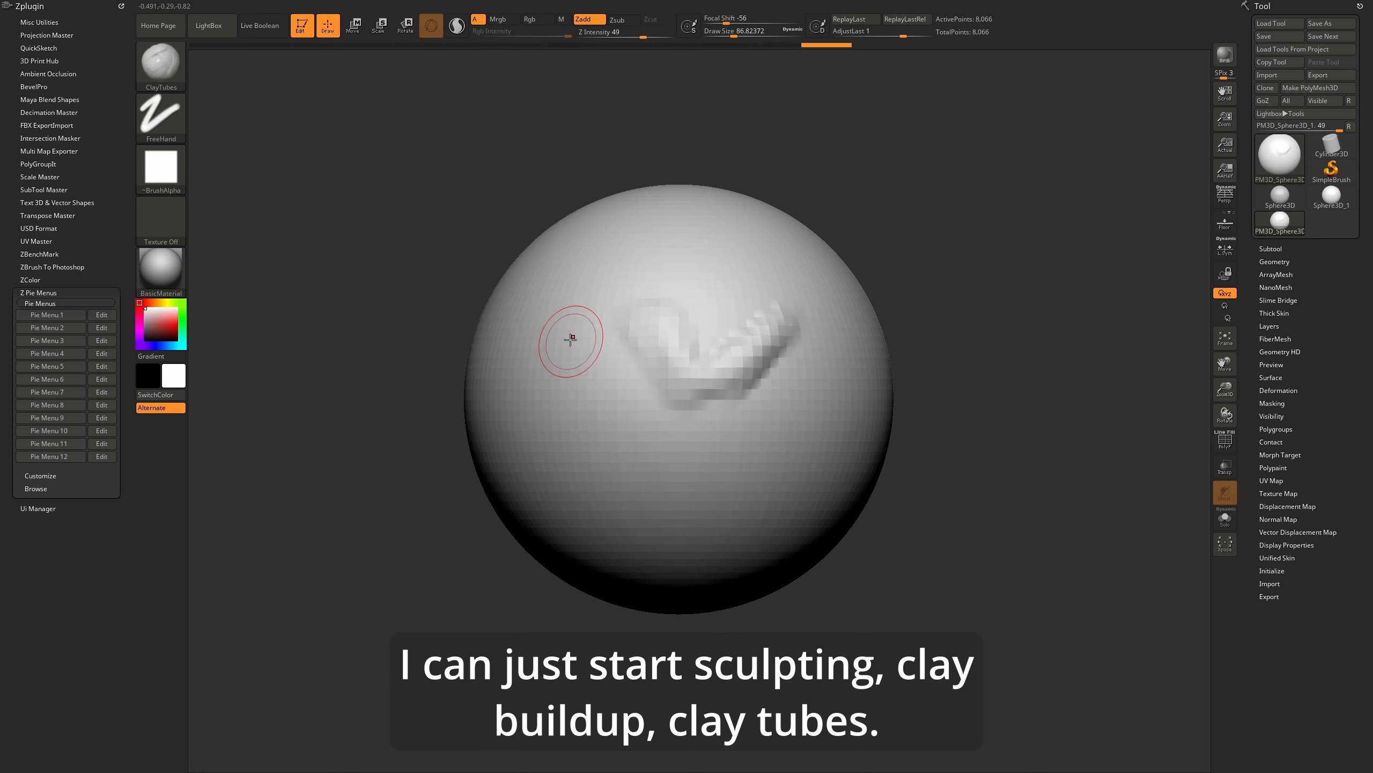
{"action": "left_click_drag", "start_coordinate": [571, 338], "coordinate": [637, 432]}
Sculpt a stroke with Clay Tubes Constant from Pie Menu 1, and switch back to the Clay brush
{"action": "key", "text": "ctrl+shift+1"}
{"action": "left_click", "coordinate": [541, 438]}
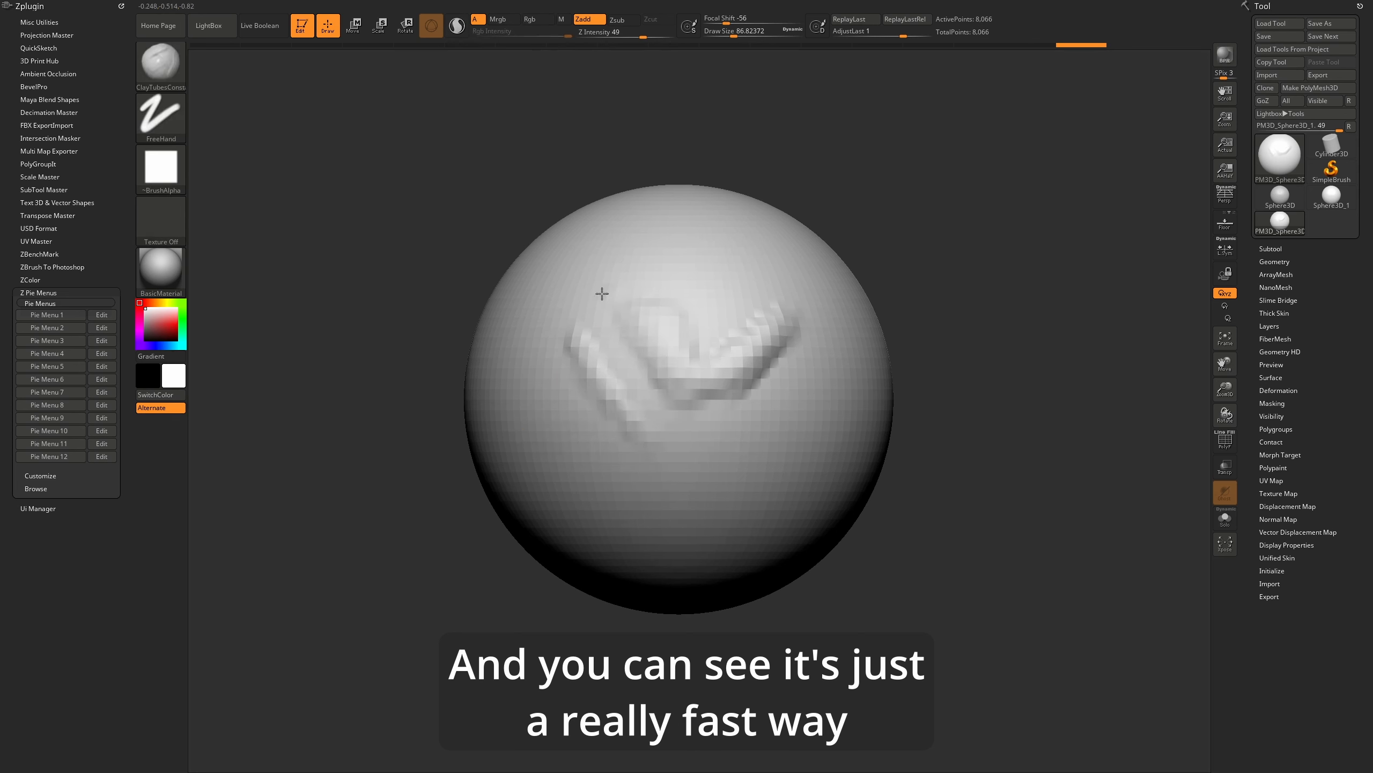
{"action": "left_click_drag", "start_coordinate": [602, 294], "coordinate": [678, 386]}
{"action": "key", "text": "ctrl+shift+1"}
{"action": "left_click", "coordinate": [723, 167]}
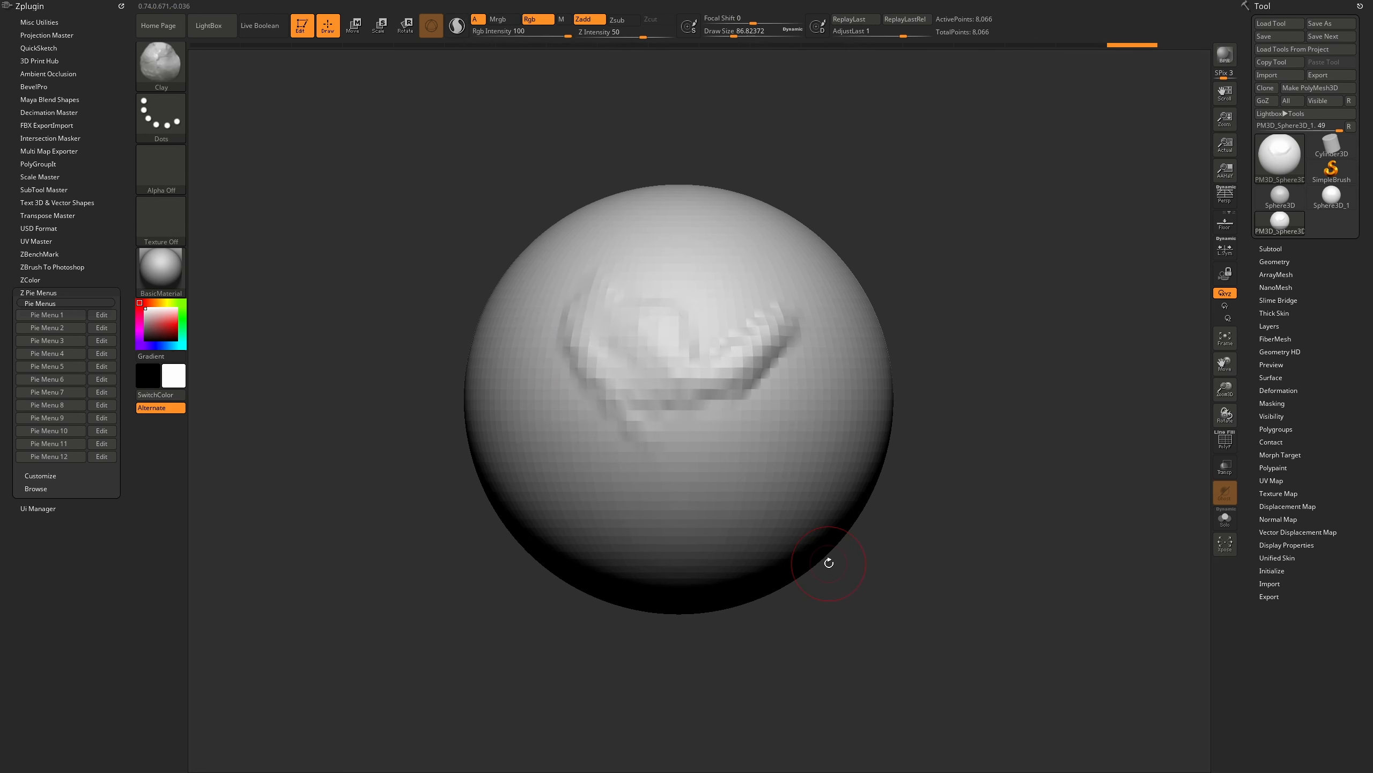
{"action": "right_click_drag", "start_coordinate": [616, 315], "coordinate": [724, 243], "text": "alt"}
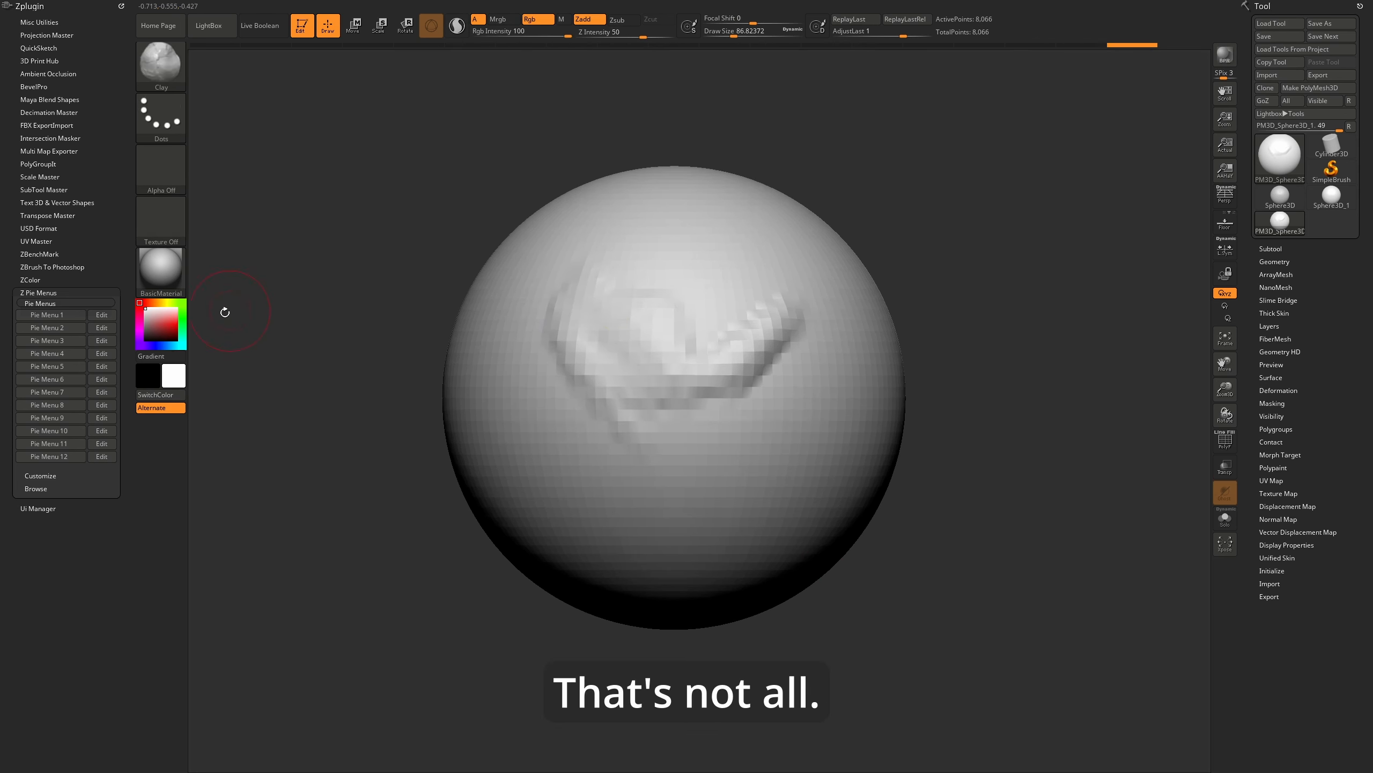
Reopen Pie Menu 1 for editing and add a new item labelled Standard
{"action": "left_click", "coordinate": [102, 315]}
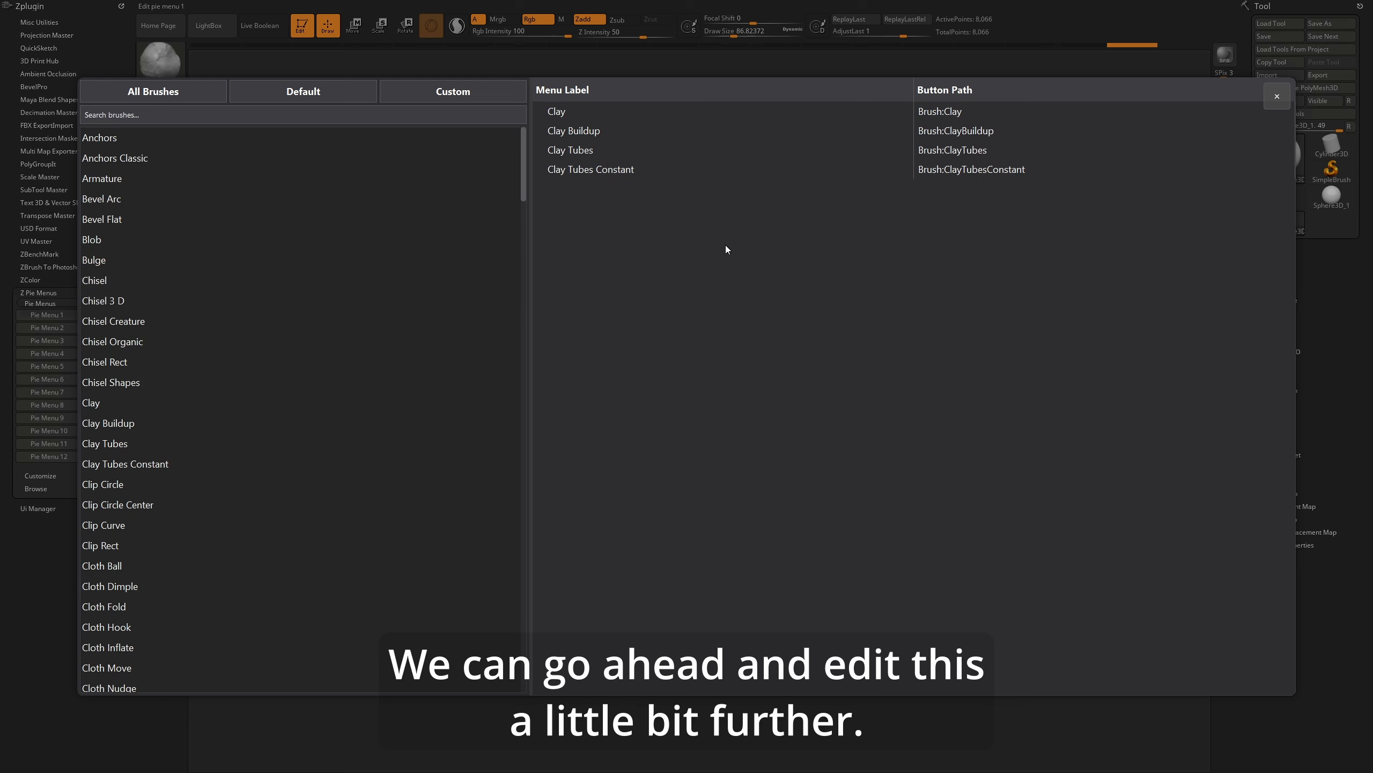
{"action": "right_click", "coordinate": [692, 279]}
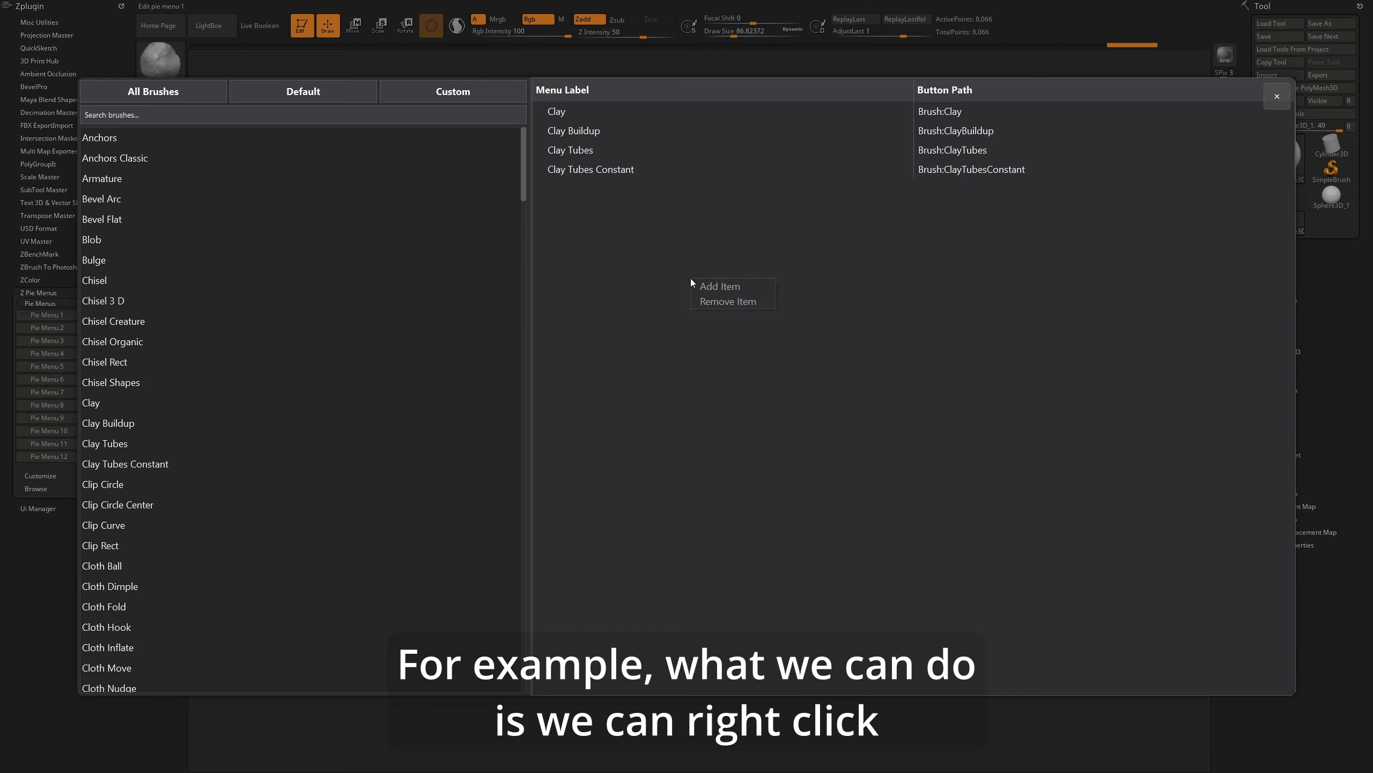
{"action": "left_click", "coordinate": [728, 285]}
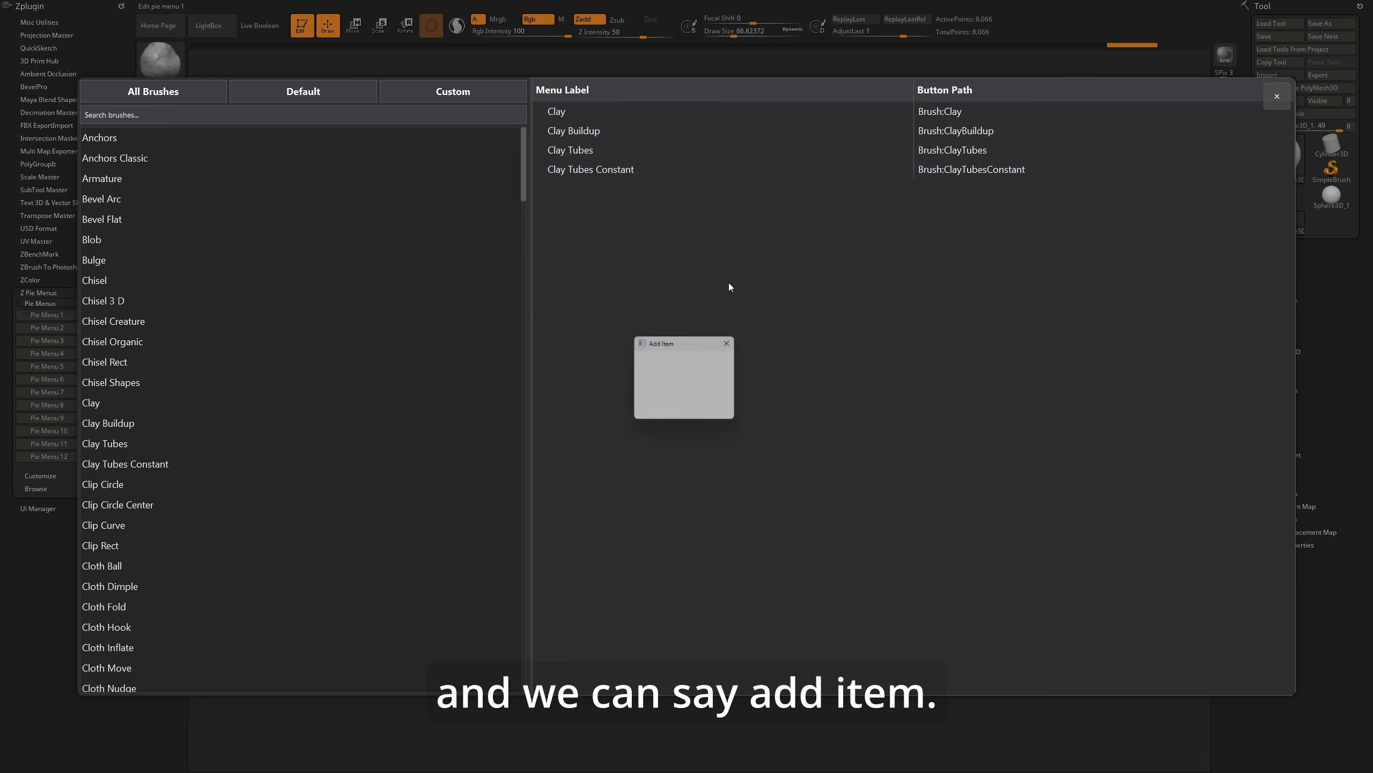
{"action": "type", "text": "Standard"}
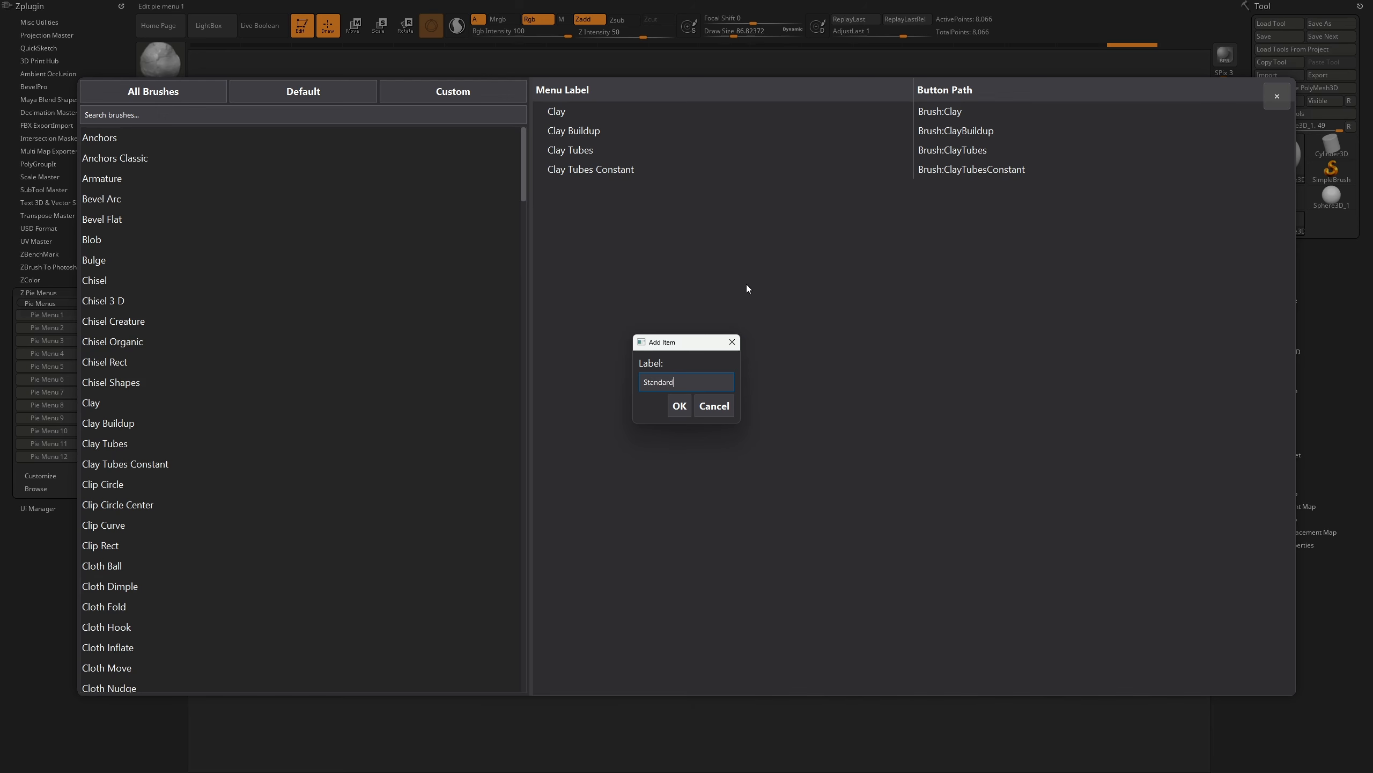
{"action": "key", "text": "Return"}
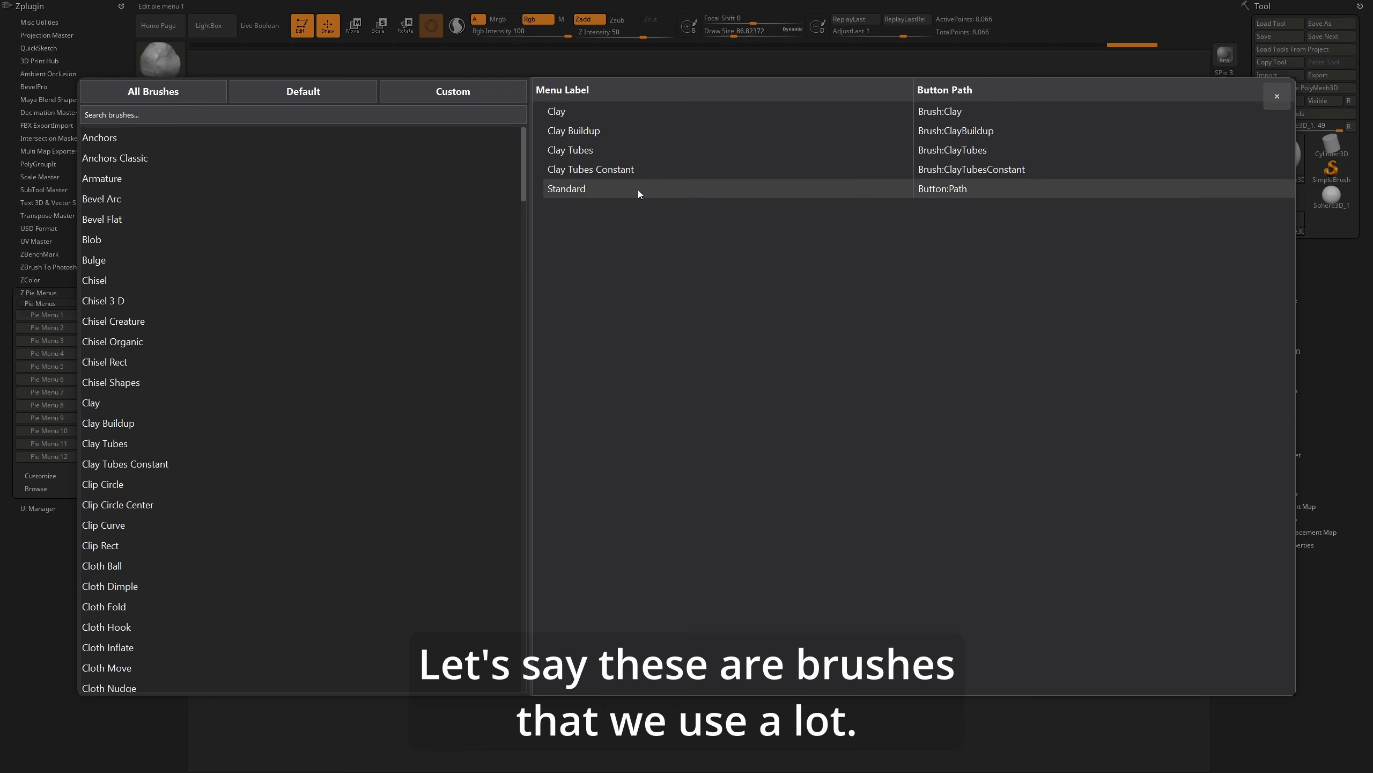
Find the H Polish brush and nest it under the new Standard item
{"action": "left_click", "coordinate": [189, 116]}
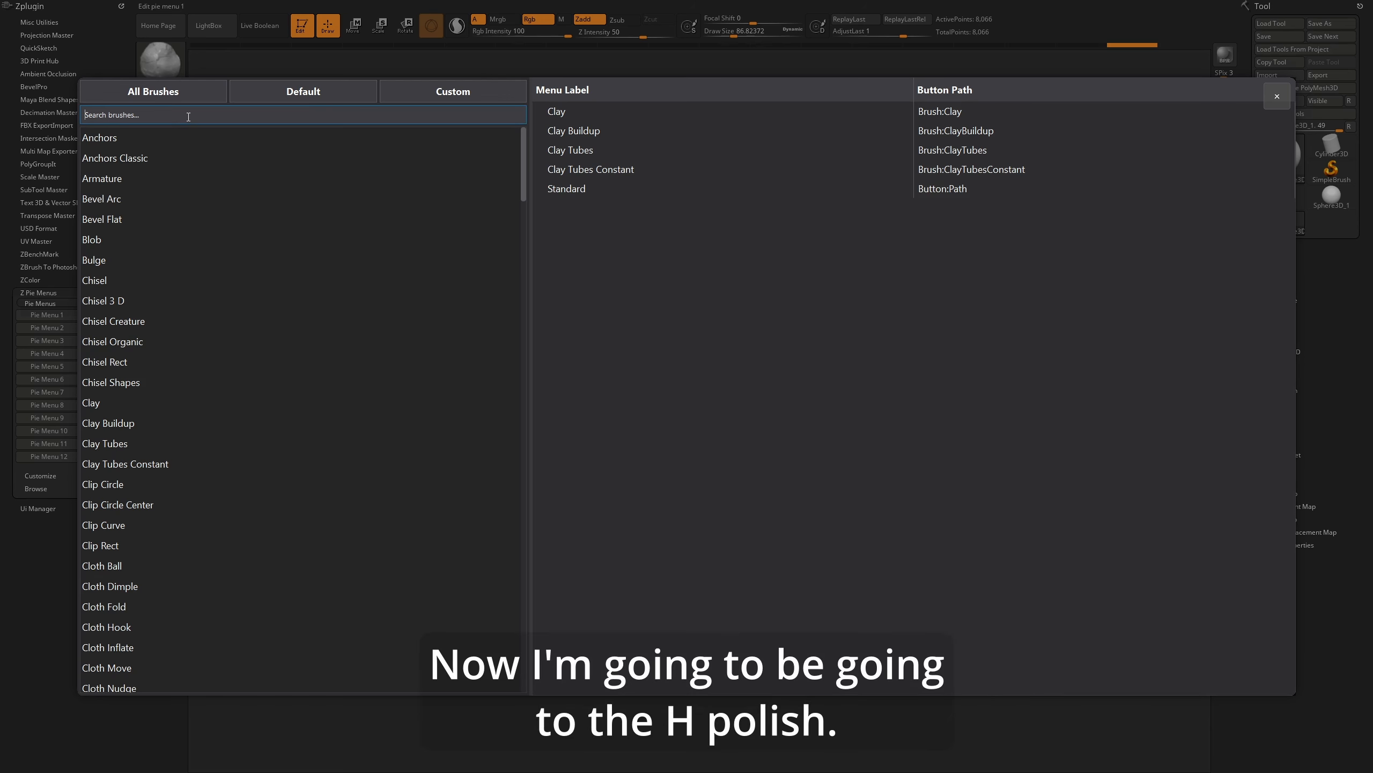
{"action": "type", "text": "h po"}
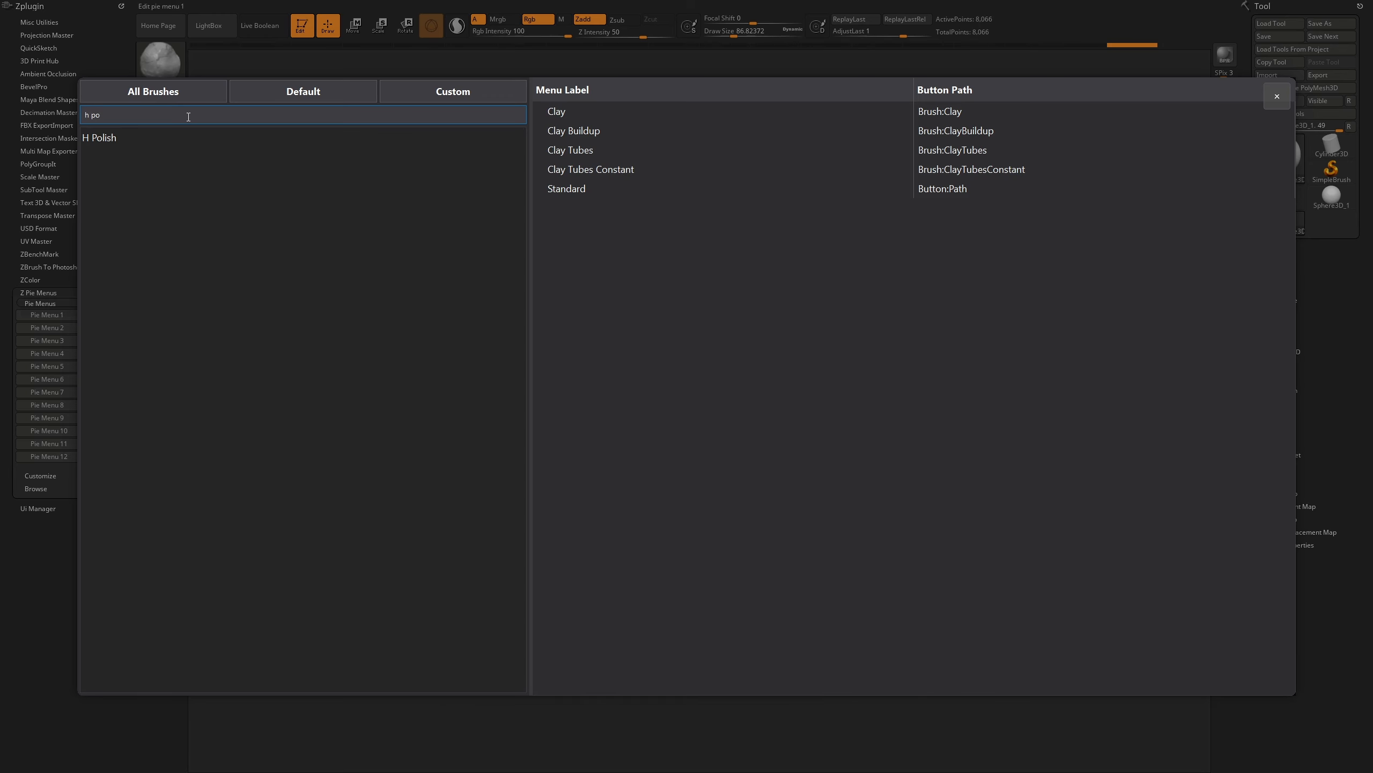
{"action": "mouse_move", "coordinate": [120, 142]}
{"action": "left_mouse_down"}
{"action": "mouse_move", "coordinate": [569, 191]}
{"action": "mouse_move", "coordinate": [637, 185]}
{"action": "left_mouse_up"}
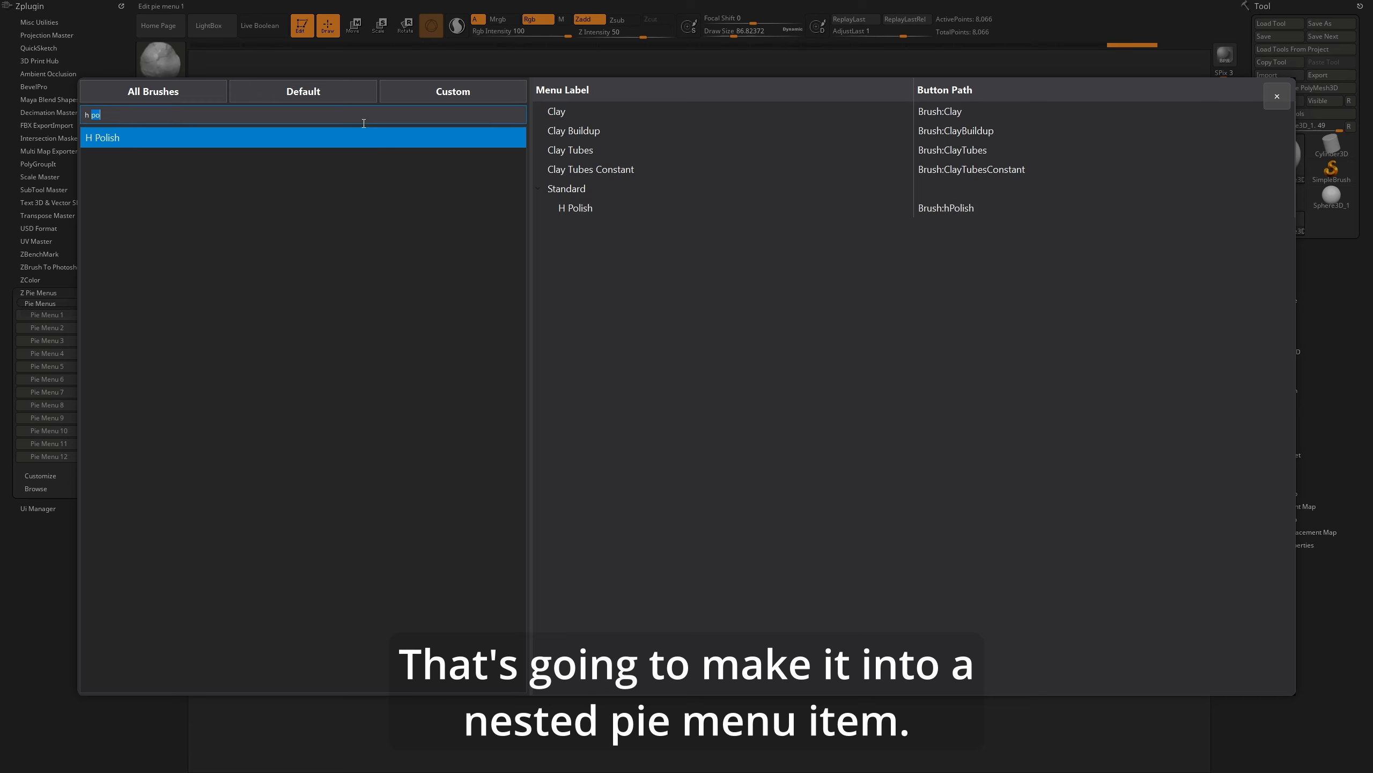
Search the brushes for "dam" and nest the Dam Standard brush under the Standard item
{"action": "key", "text": "BackSpace"}
{"action": "type", "text": "damn"}
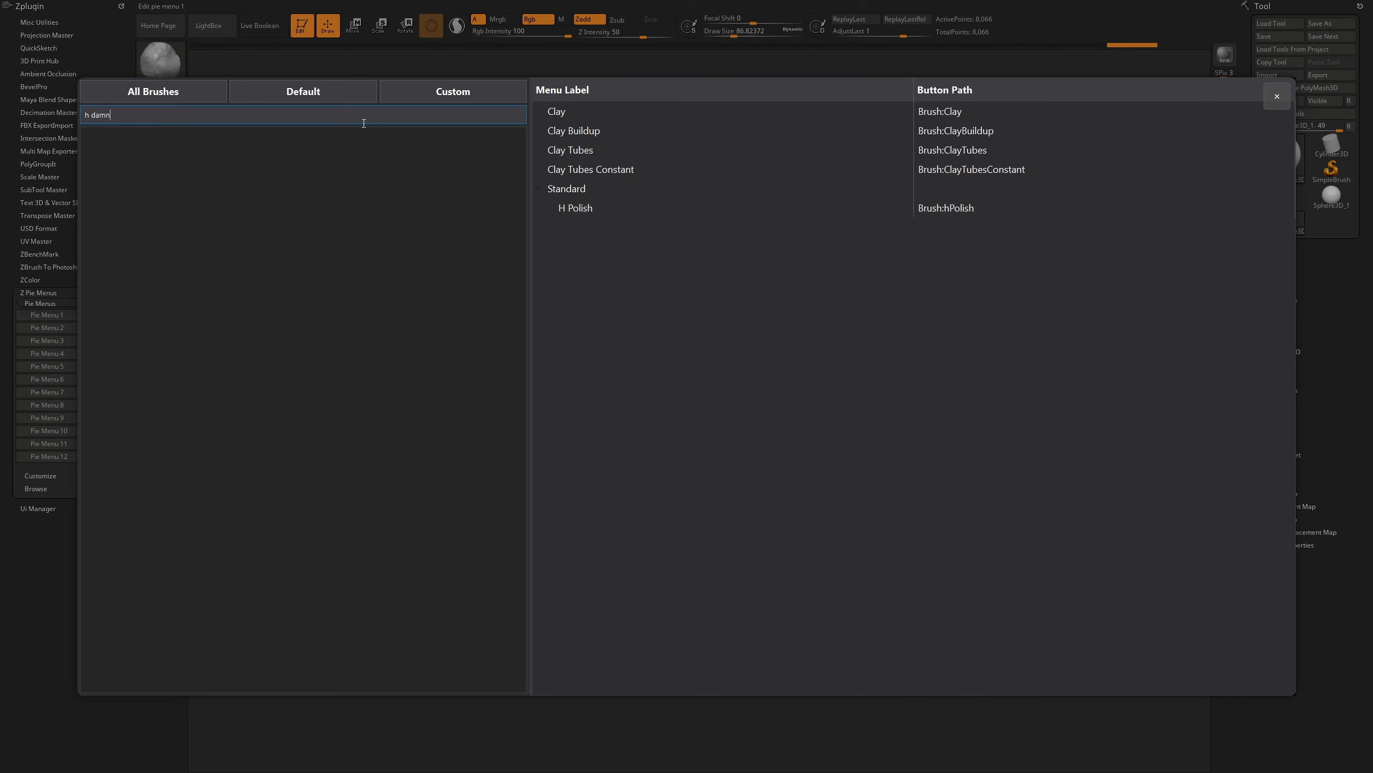
{"action": "key", "text": "BackSpace"}
{"action": "key", "text": "BackSpace"}
{"action": "key", "text": "BackSpace"}
{"action": "key", "text": "BackSpace"}
{"action": "key", "text": "BackSpace"}
{"action": "key", "text": "BackSpace"}
{"action": "type", "text": "dam"}
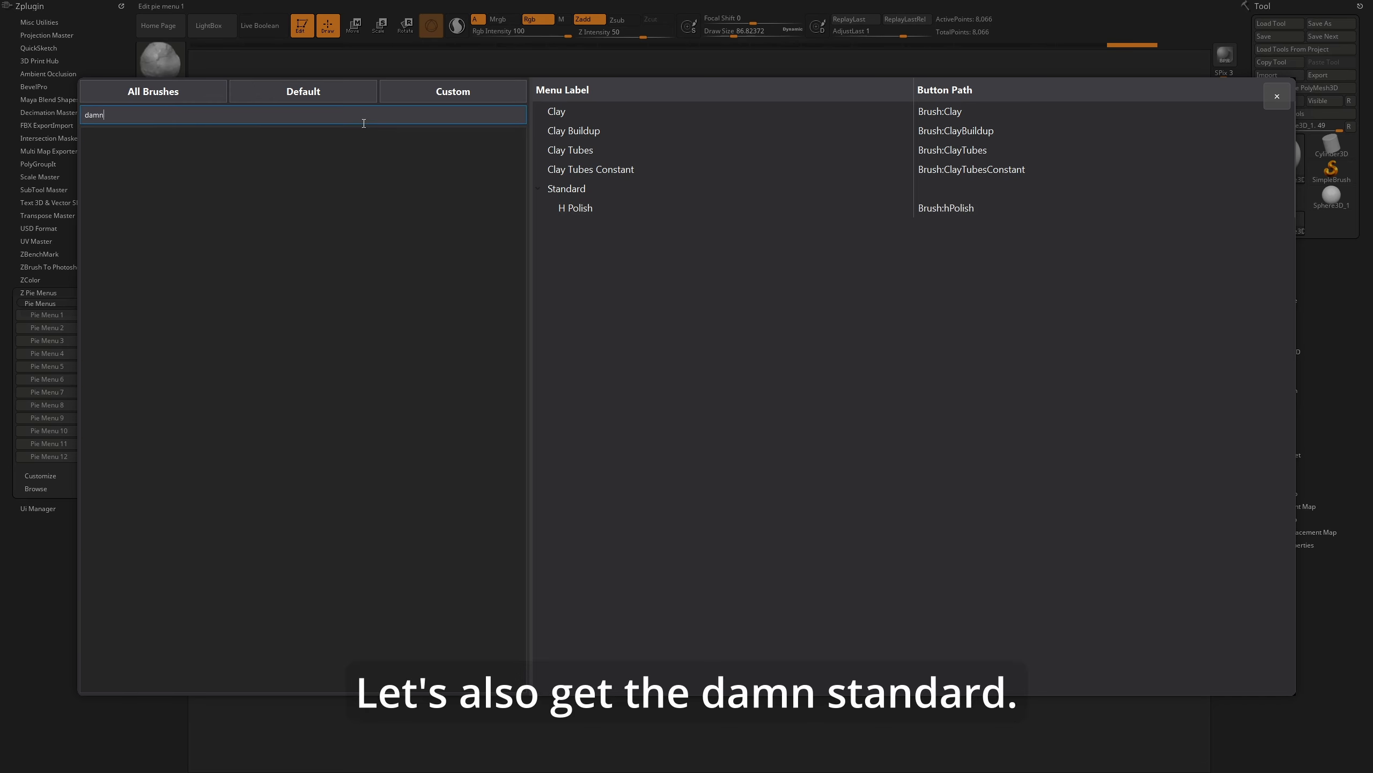
{"action": "key", "text": "BackSpace"}
{"action": "left_click_drag", "start_coordinate": [171, 137], "coordinate": [565, 197]}
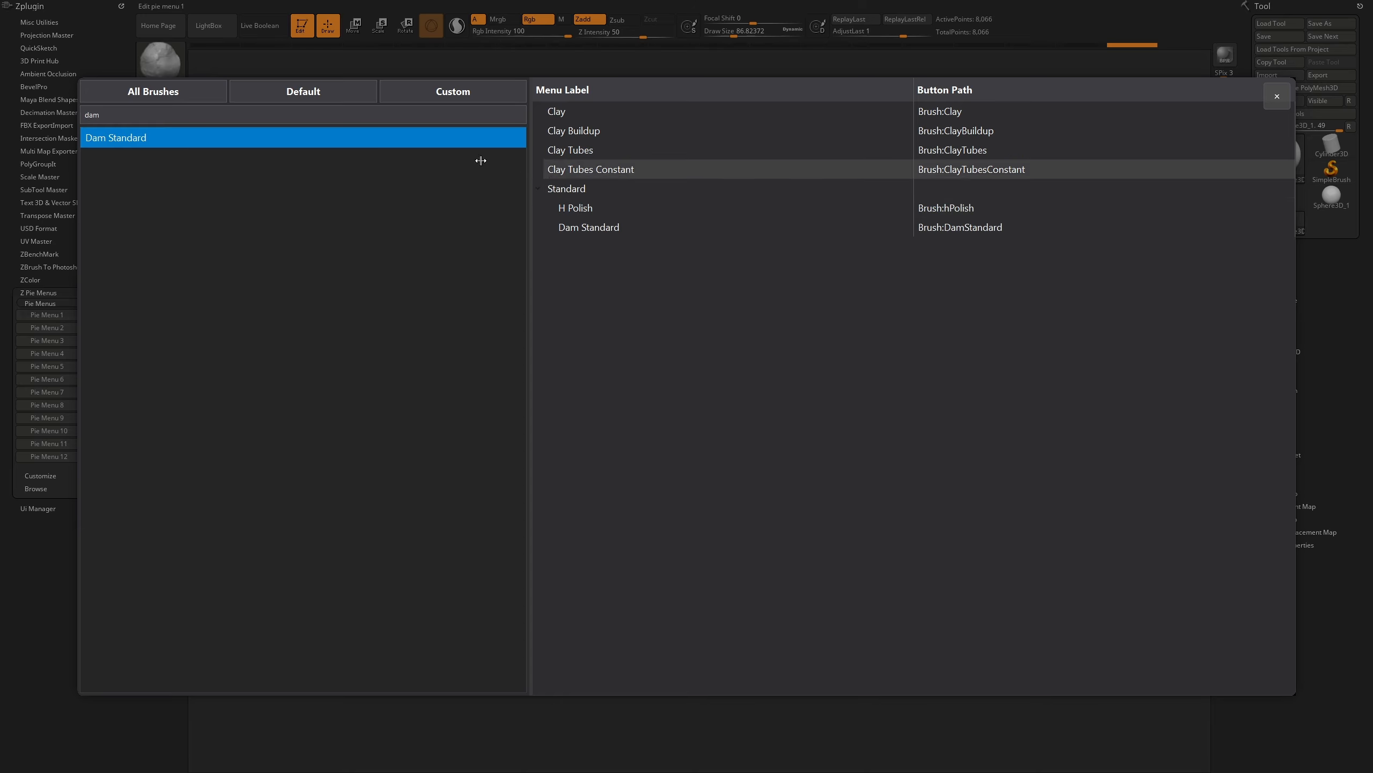
Search the brushes for "stand" and nest the Standard brush under the Standard item
{"action": "left_click", "coordinate": [294, 118]}
{"action": "type", "text": "stand"}
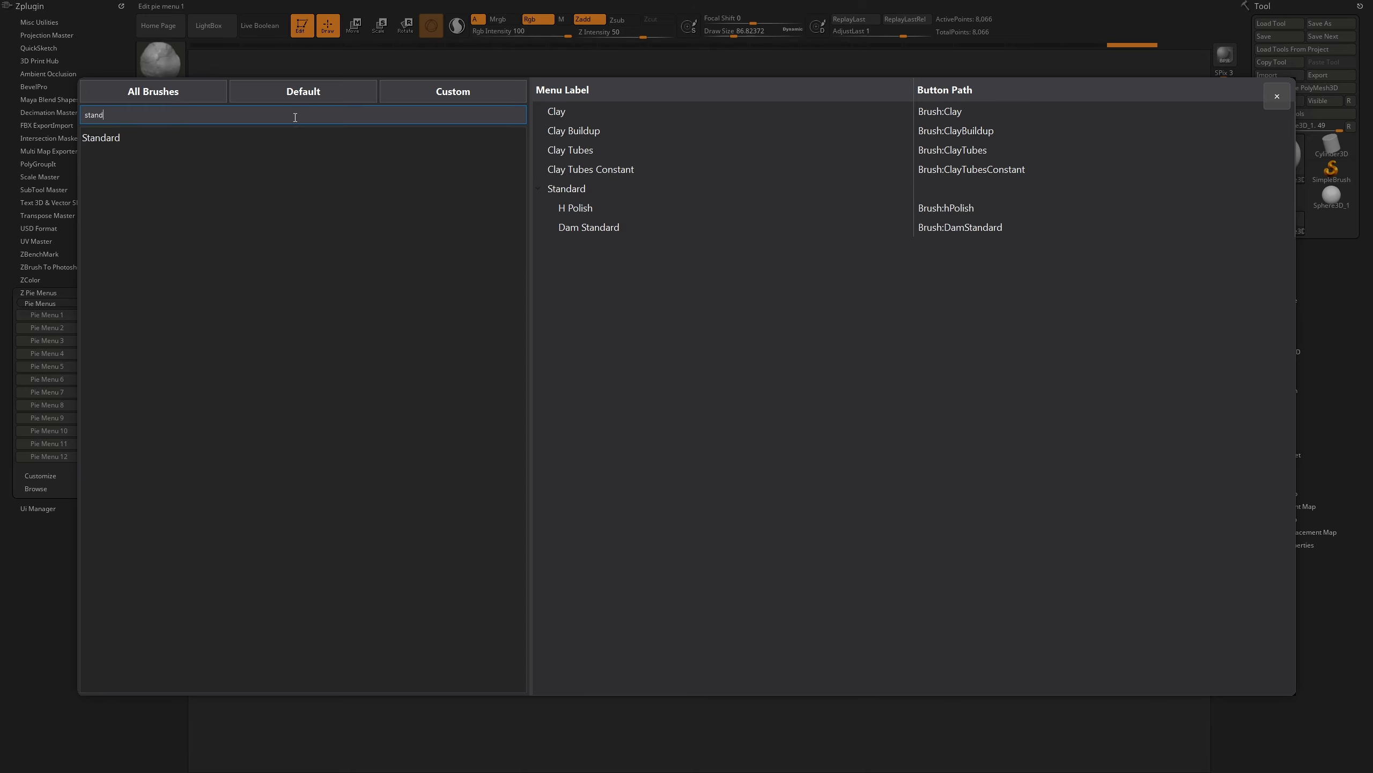
{"action": "left_click_drag", "start_coordinate": [220, 136], "coordinate": [678, 191]}
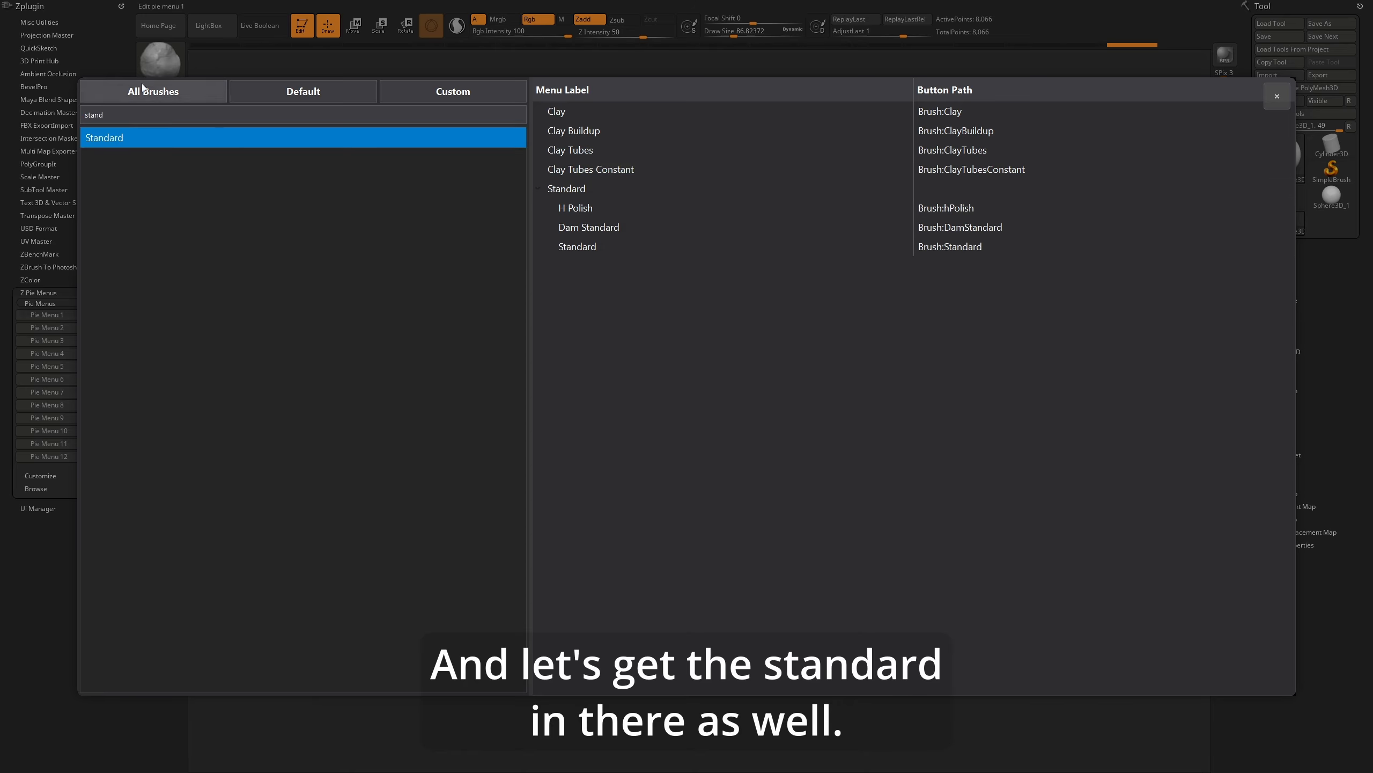
Clear the brush search and nest the Flakes brush from the full list under the Standard item
{"action": "left_click", "coordinate": [176, 116]}
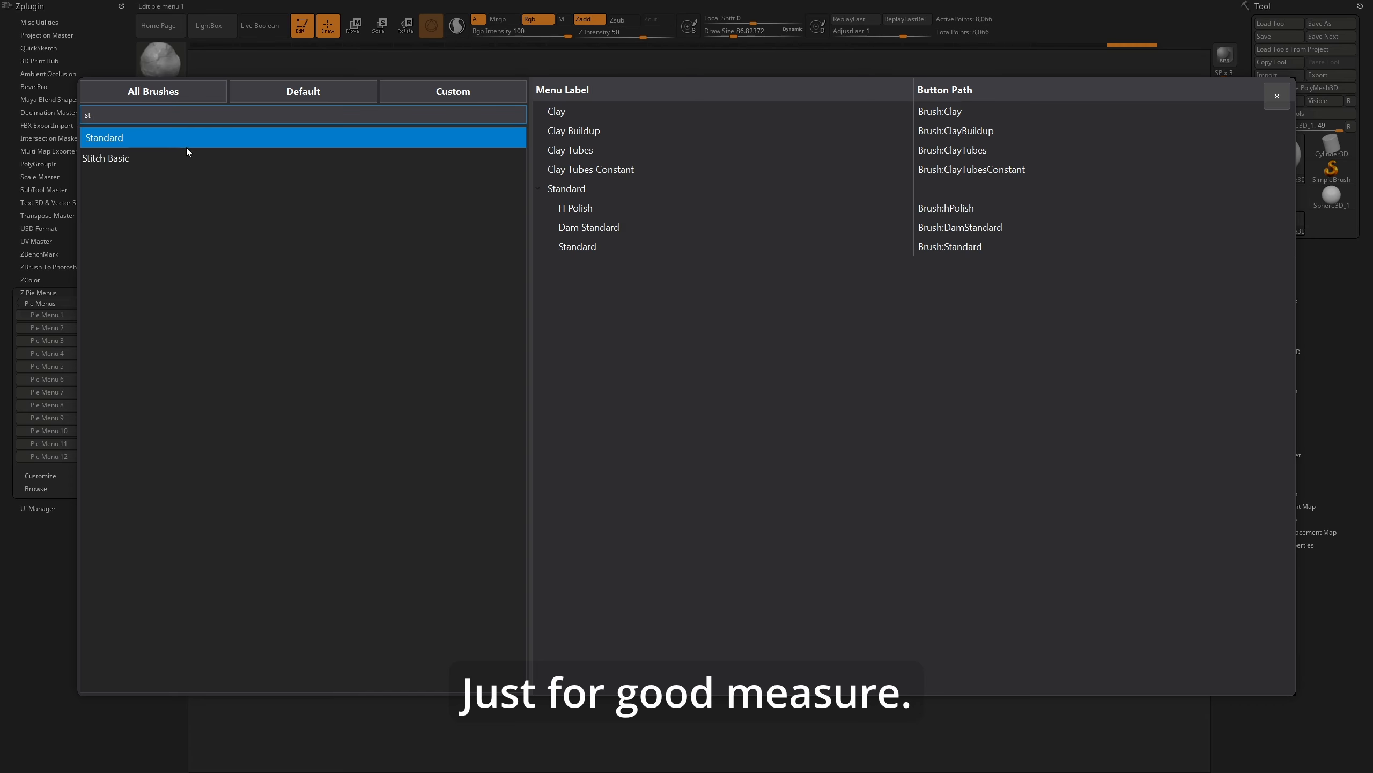
{"action": "key", "text": "BackSpace"}
{"action": "scroll", "coordinate": [189, 435], "scroll_direction": "down", "scroll_amount": 5}
{"action": "scroll", "coordinate": [190, 444], "scroll_direction": "up", "scroll_amount": 5}
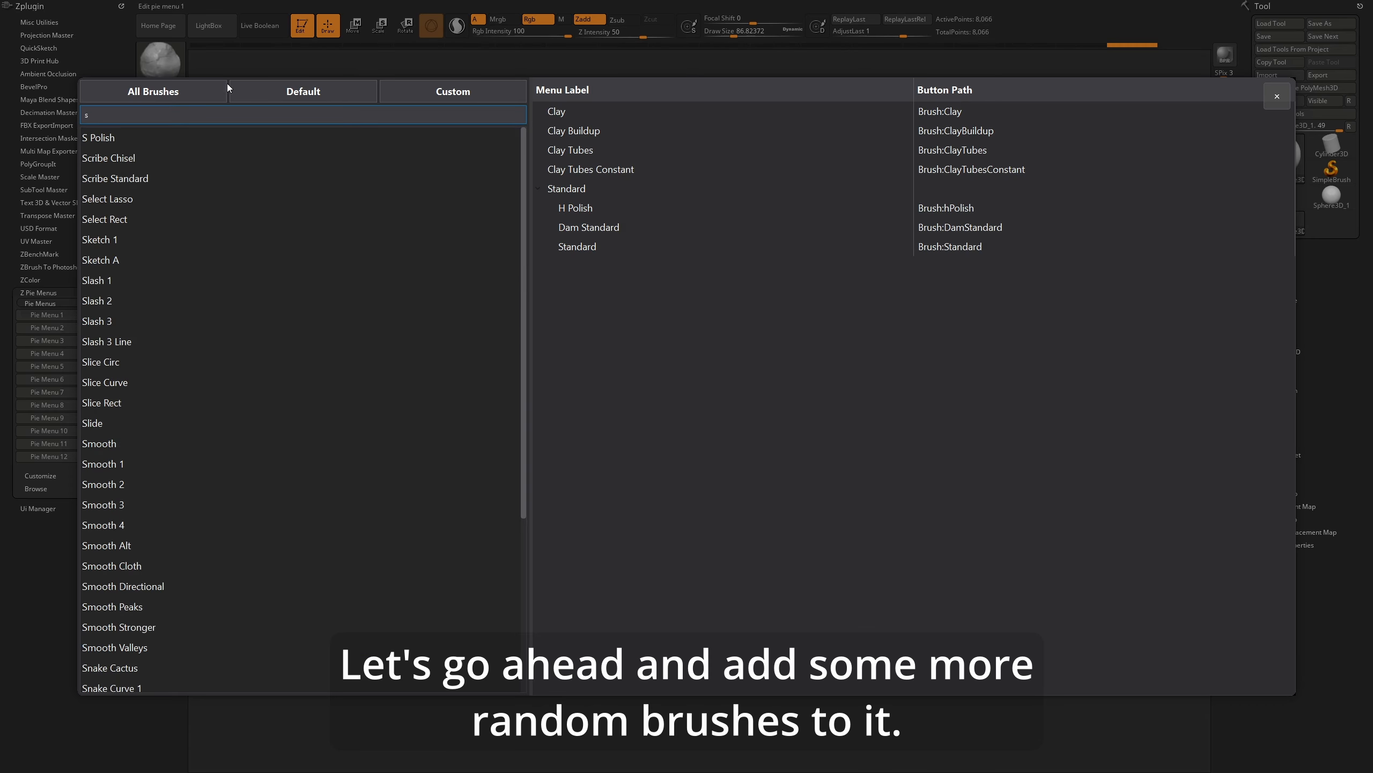
{"action": "key", "text": "BackSpace"}
{"action": "scroll", "coordinate": [239, 362], "scroll_direction": "down", "scroll_amount": 15}
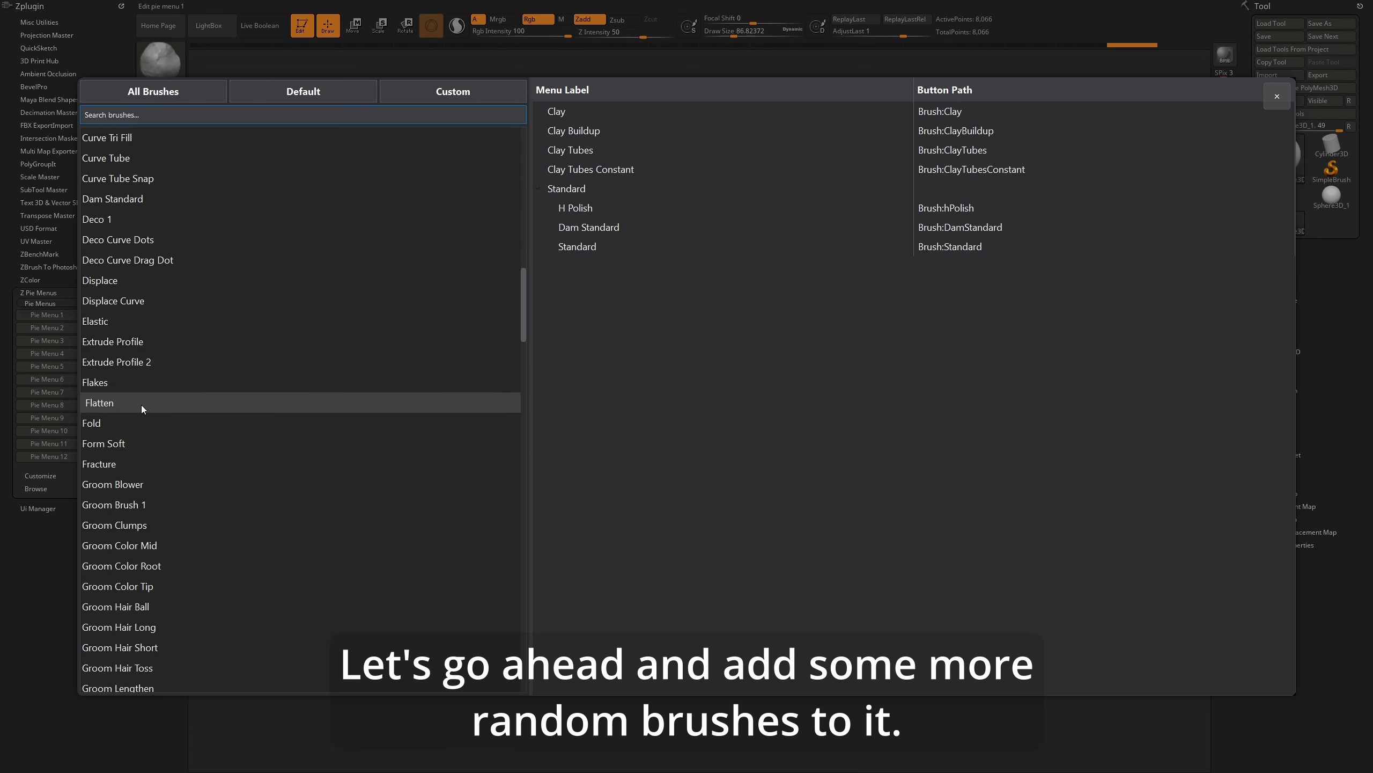
{"action": "mouse_move", "coordinate": [144, 384]}
{"action": "left_mouse_down"}
{"action": "mouse_move", "coordinate": [438, 298]}
{"action": "mouse_move", "coordinate": [604, 203]}
{"action": "left_mouse_up"}
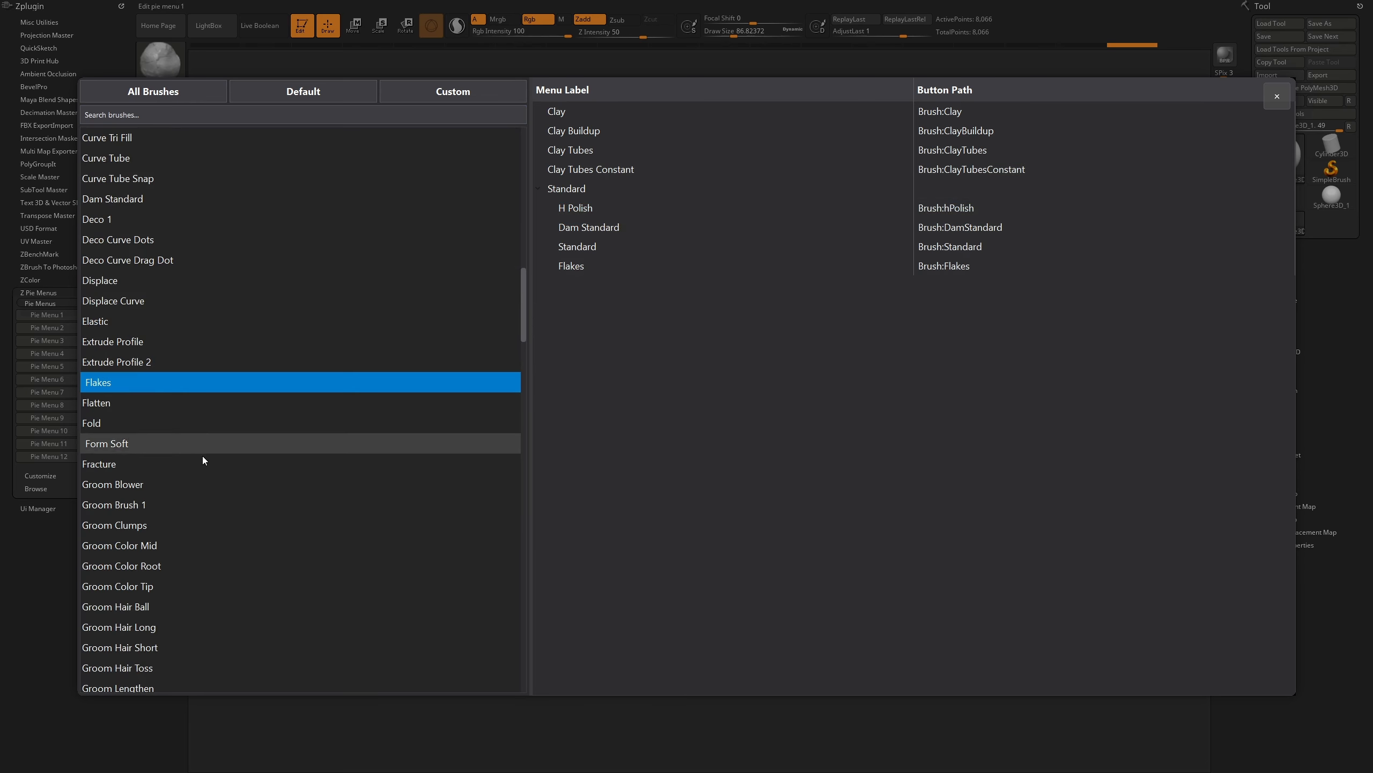
Nest the Groom Twister and Hatch brushes under the Standard item and close the pie menu editor
{"action": "scroll", "coordinate": [178, 462], "scroll_direction": "down", "scroll_amount": 5}
{"action": "mouse_move", "coordinate": [153, 465]}
{"action": "left_mouse_down"}
{"action": "mouse_move", "coordinate": [653, 182]}
{"action": "mouse_move", "coordinate": [644, 190]}
{"action": "left_mouse_up"}
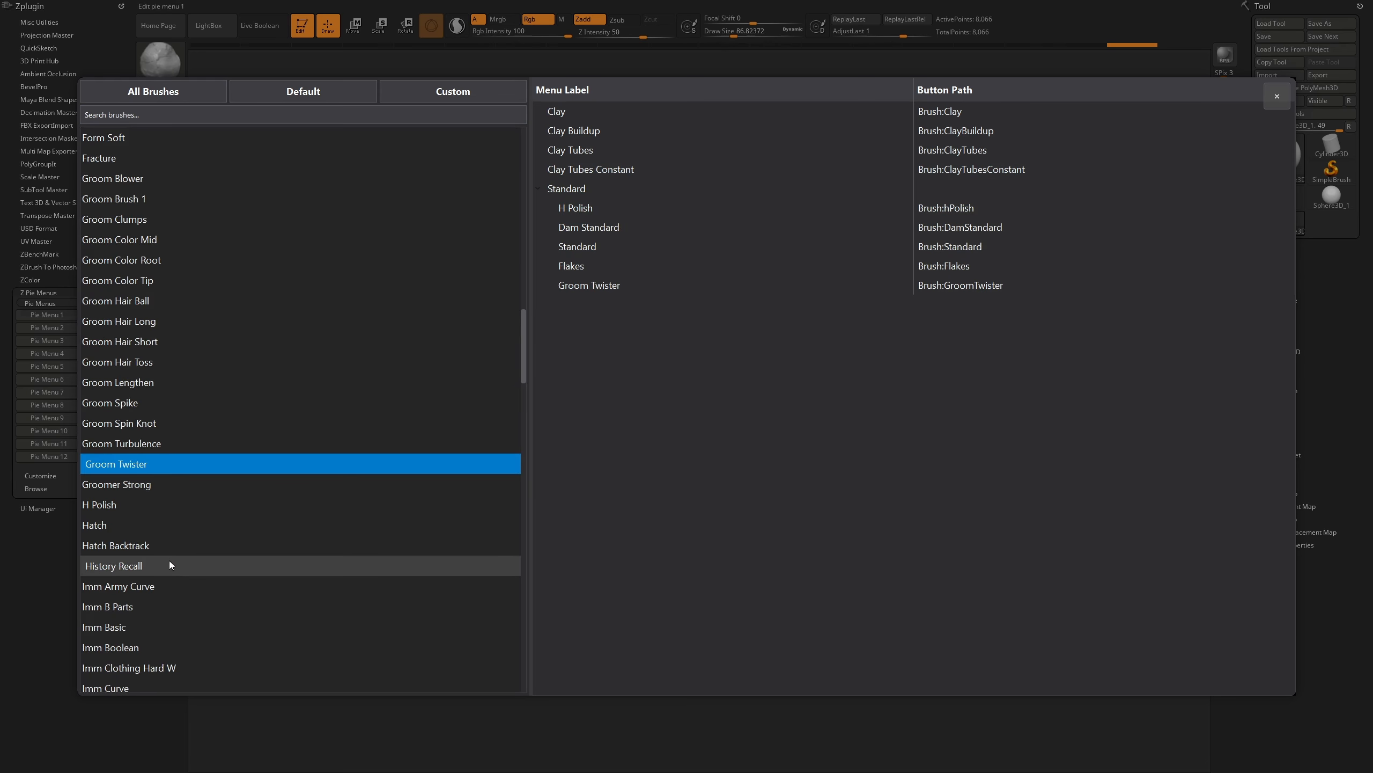
{"action": "left_click_drag", "start_coordinate": [153, 527], "coordinate": [573, 195]}
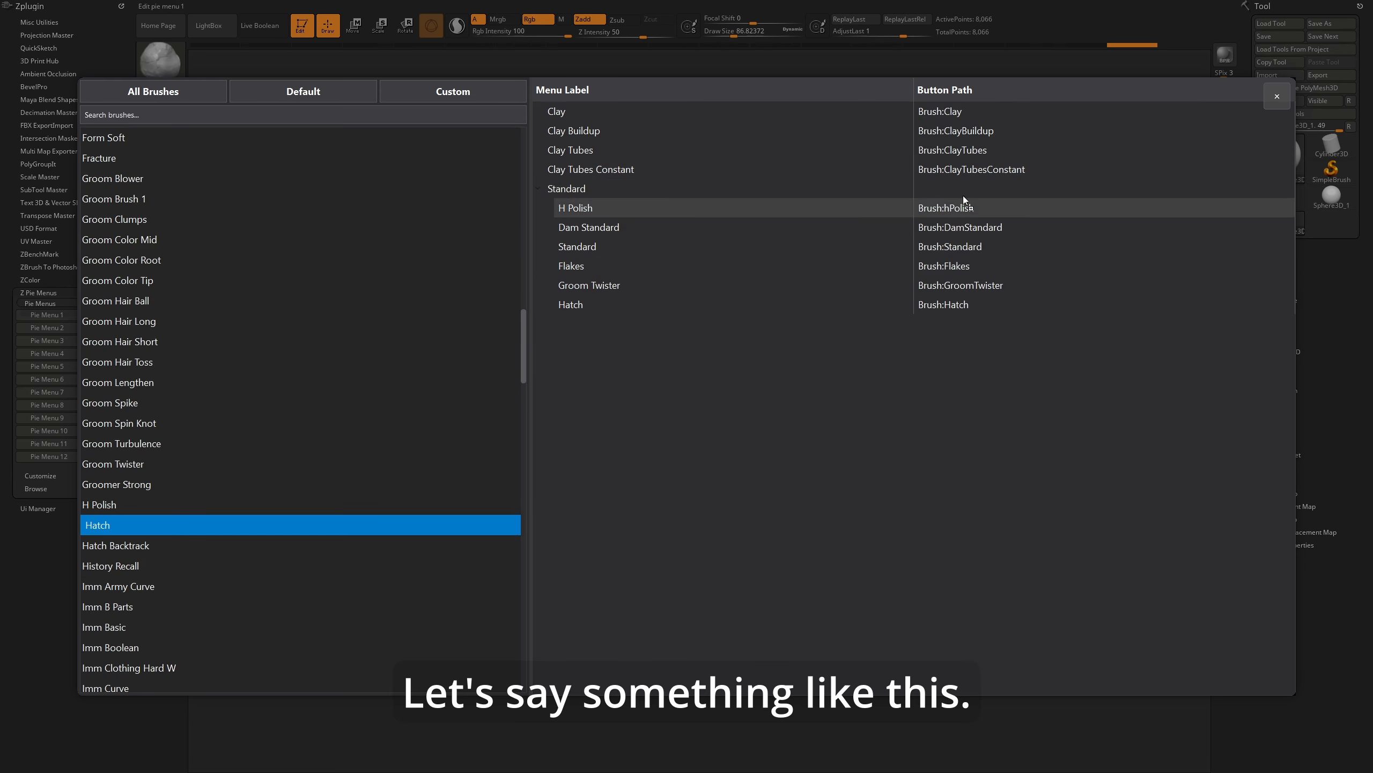
{"action": "left_click", "coordinate": [1277, 96]}
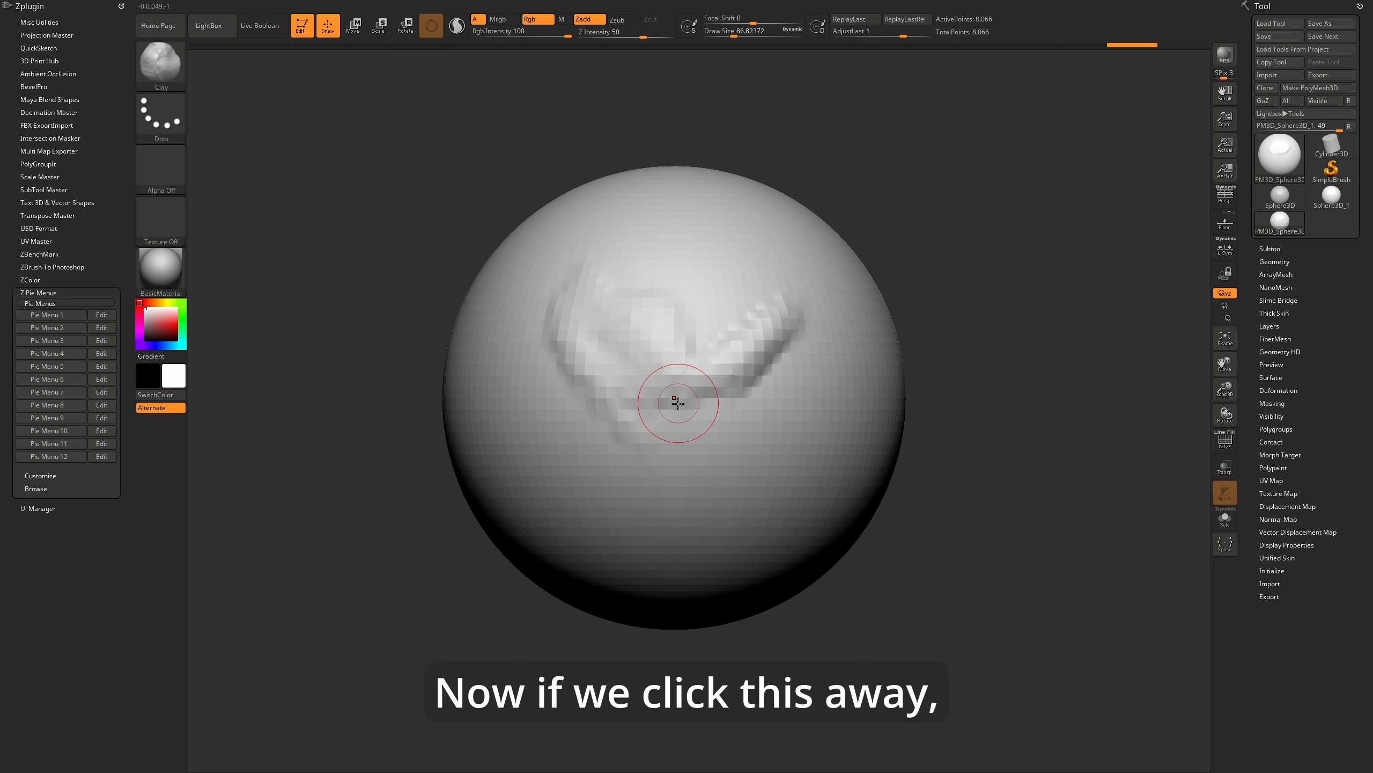
Pick Dam Standard from the pie menu's Standard submenu and carve curved strokes across the lower half of the sphere
{"action": "key", "text": "space"}
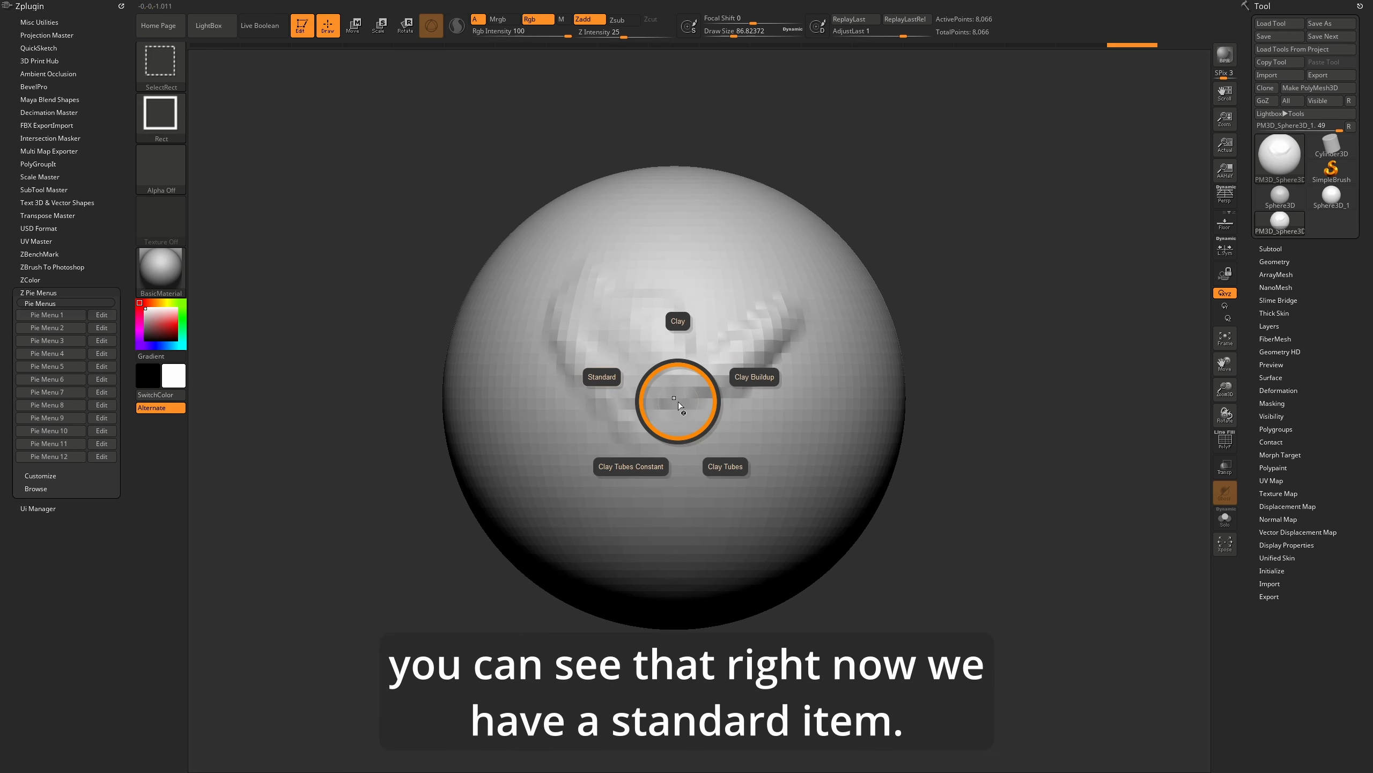
{"action": "left_click", "coordinate": [631, 467]}
{"action": "mouse_move", "coordinate": [631, 466]}
{"action": "left_mouse_down", "text": "alt"}
{"action": "mouse_move", "coordinate": [699, 359]}
{"action": "mouse_move", "coordinate": [830, 375]}
{"action": "left_mouse_up", "text": "alt"}
{"action": "key", "text": "space"}
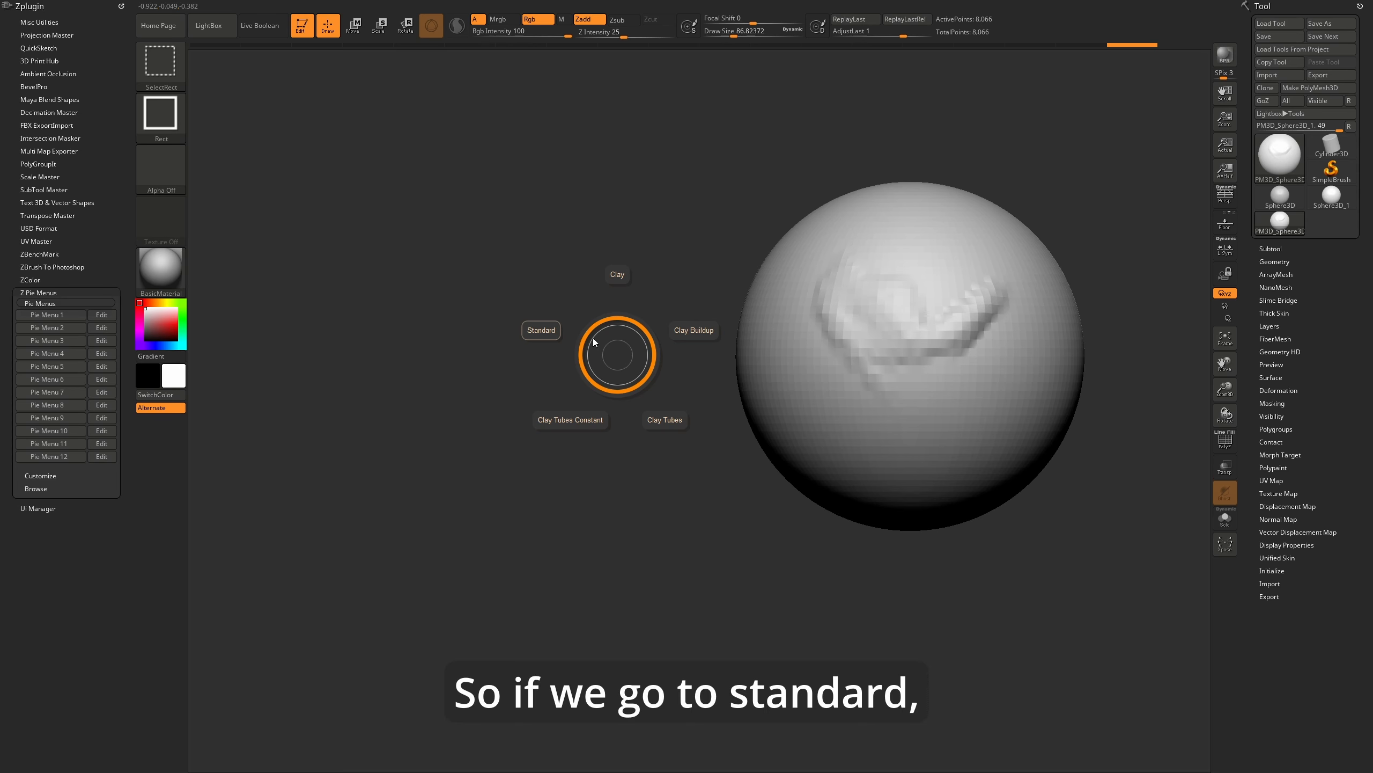
{"action": "mouse_move", "coordinate": [565, 331]}
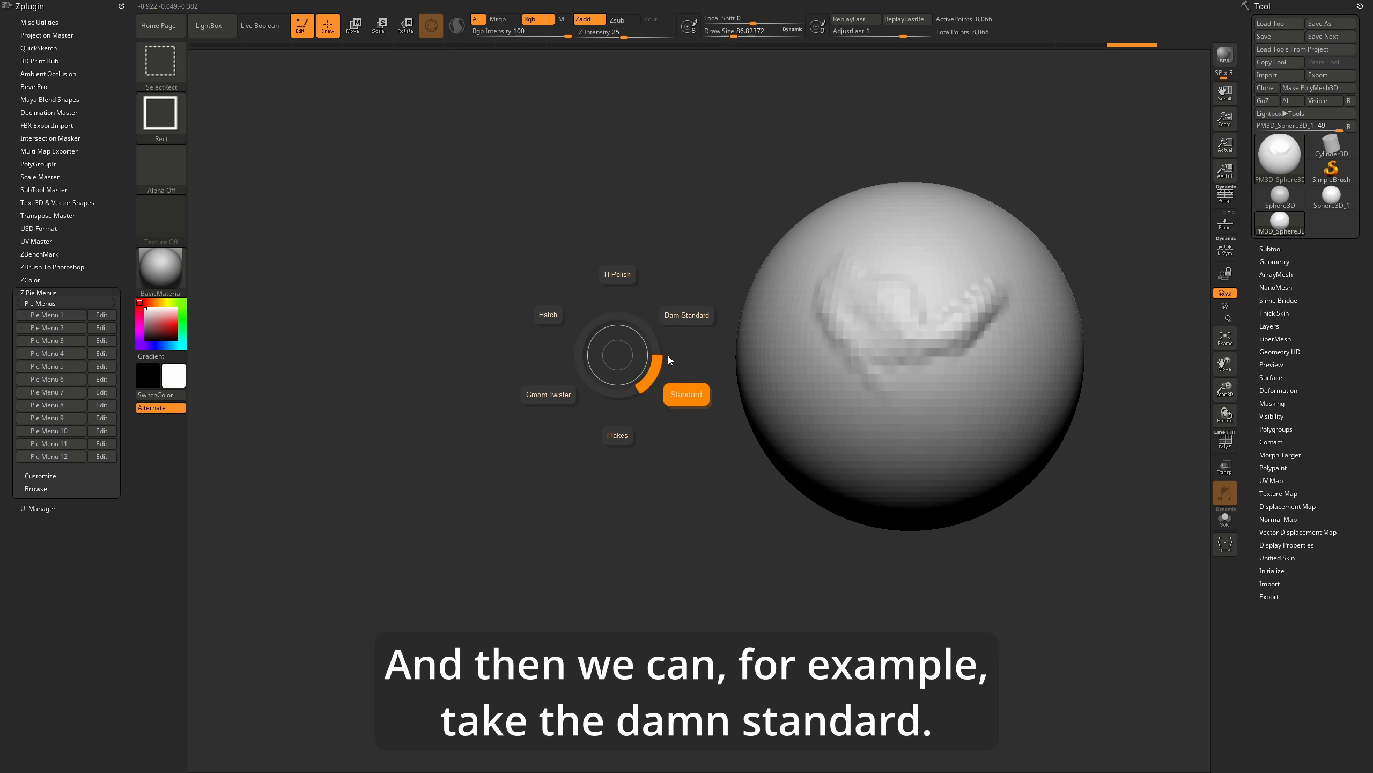
{"action": "left_click", "coordinate": [696, 301]}
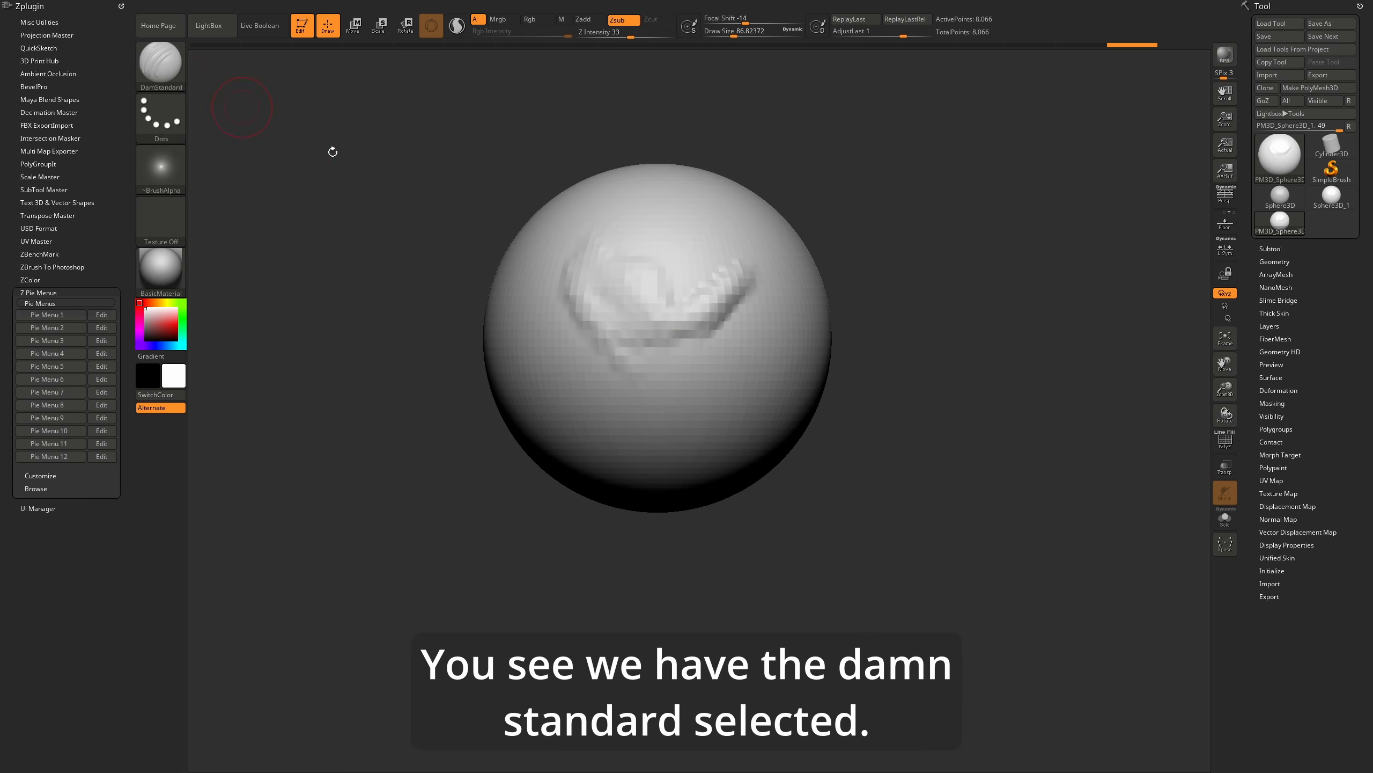
{"action": "mouse_move", "coordinate": [773, 368]}
{"action": "left_mouse_down"}
{"action": "mouse_move", "coordinate": [540, 449]}
{"action": "mouse_move", "coordinate": [854, 317]}
{"action": "left_mouse_up"}
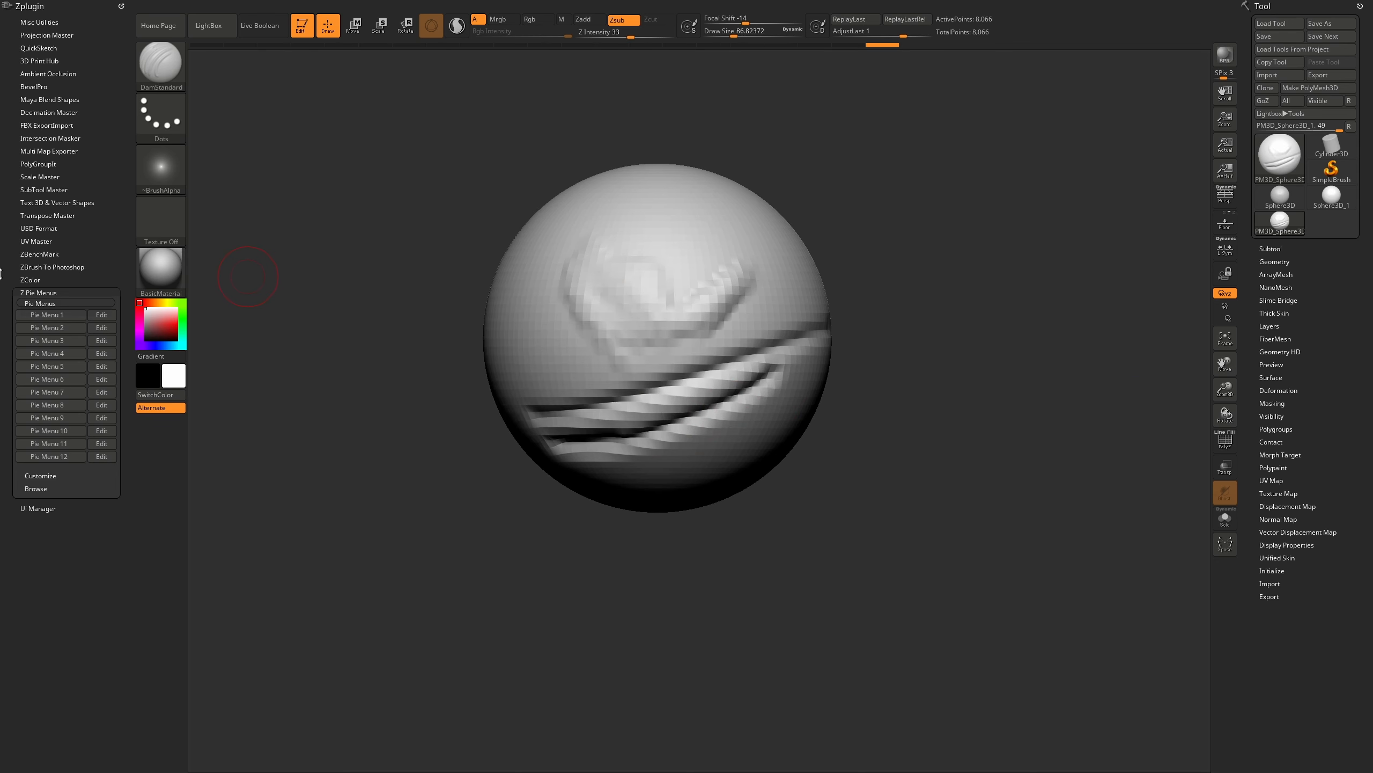
Reopen Pie Menu 1 for editing and reorder its items so Standard is at the top and Clay at the bottom
{"action": "left_click", "coordinate": [101, 314]}
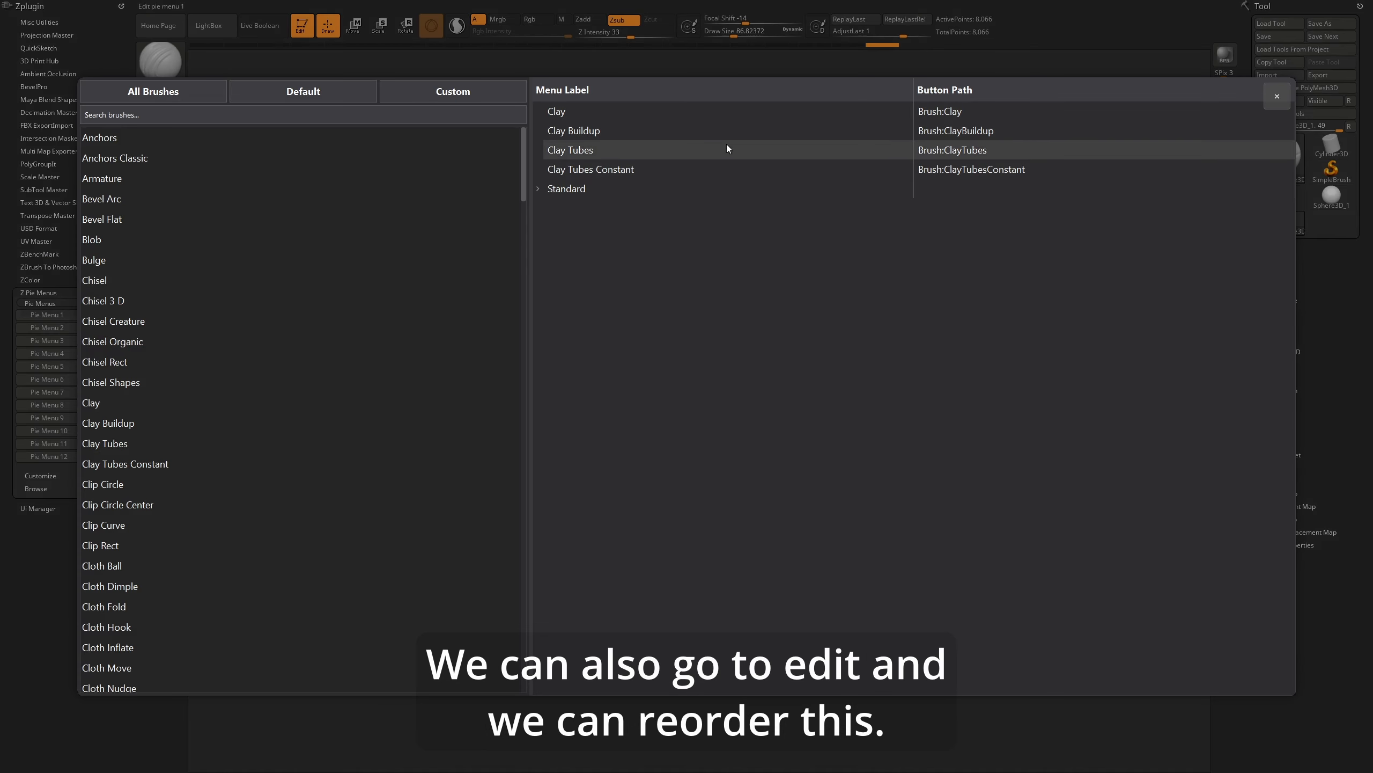
{"action": "left_click", "coordinate": [592, 189]}
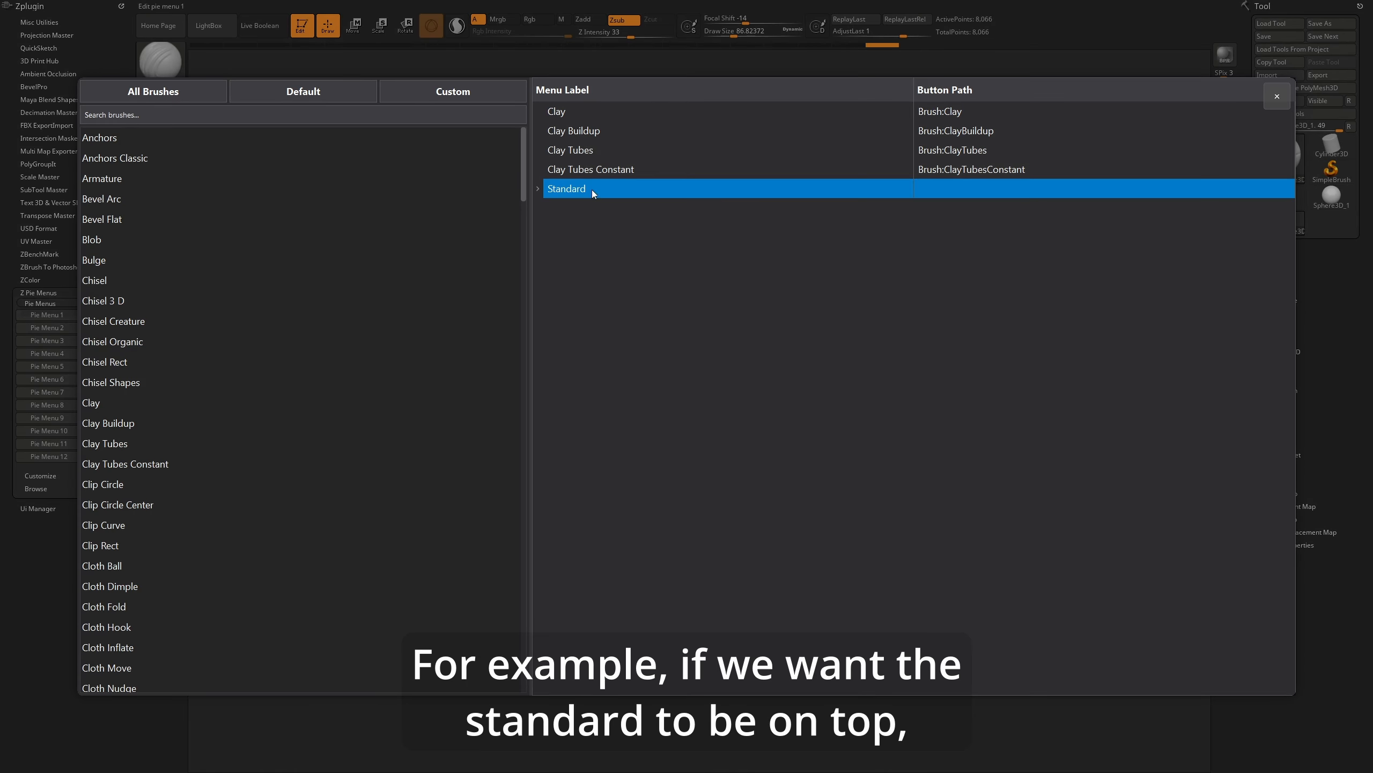
{"action": "mouse_move", "coordinate": [625, 196]}
{"action": "left_mouse_down"}
{"action": "mouse_move", "coordinate": [652, 106]}
{"action": "mouse_move", "coordinate": [603, 208]}
{"action": "mouse_move", "coordinate": [619, 200]}
{"action": "left_mouse_up"}
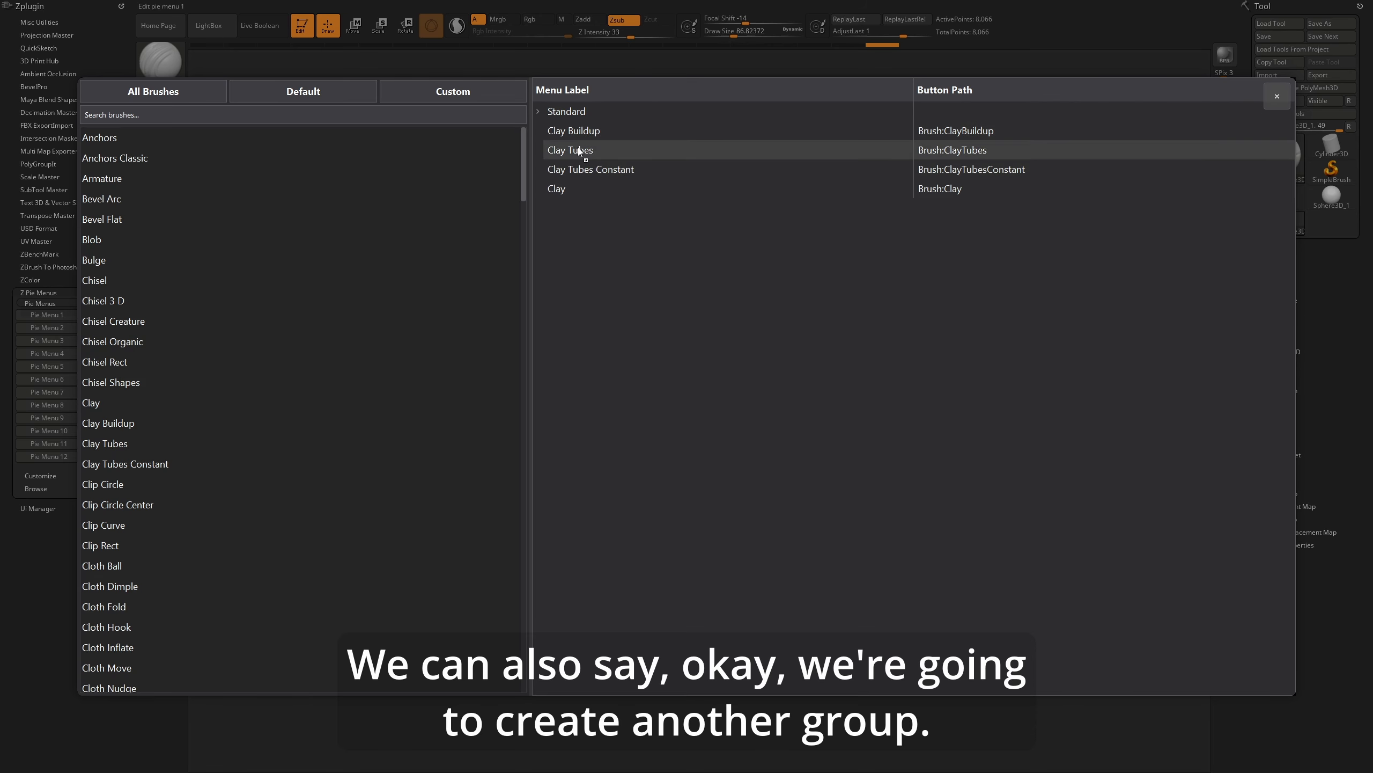
Nest Clay Tubes, Clay Tubes Constant and Clay under the Clay Buildup item to form a second group
{"action": "left_click", "coordinate": [612, 152]}
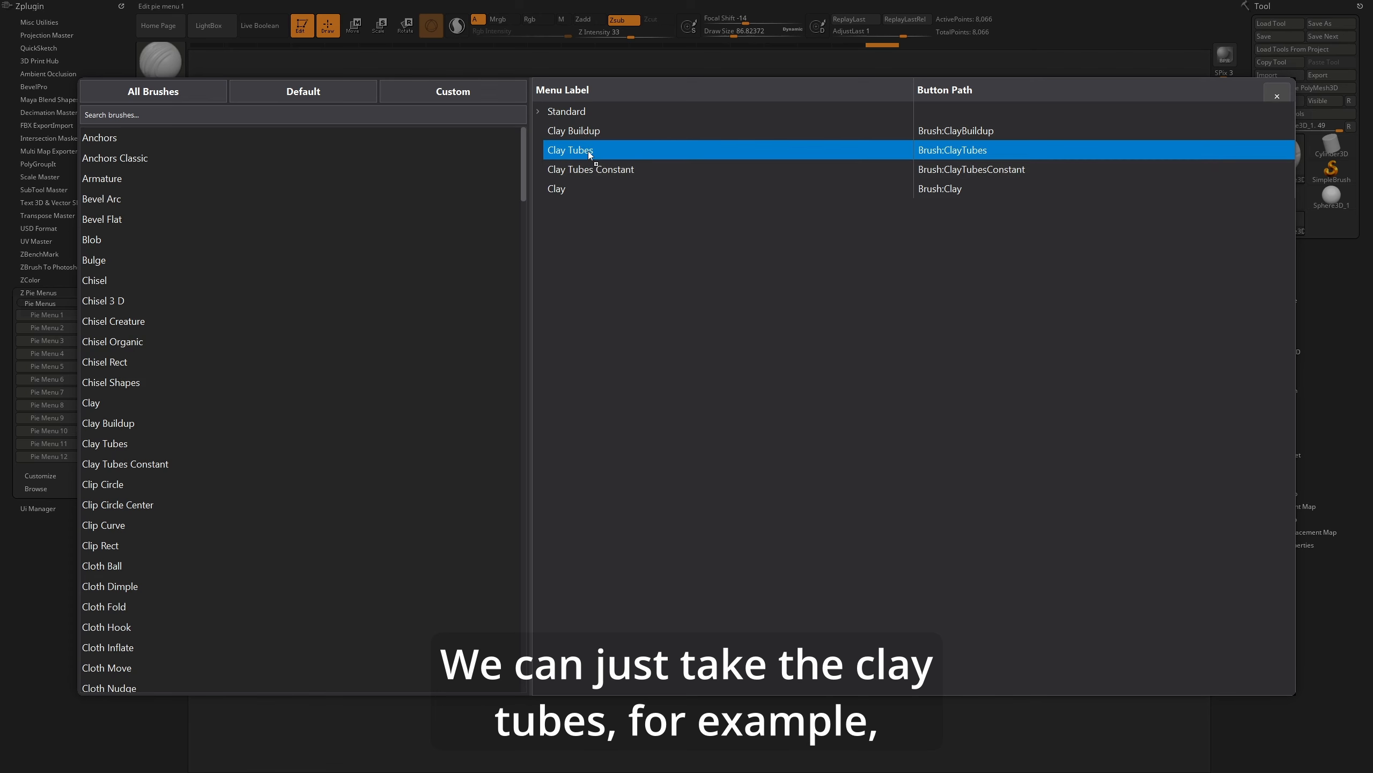
{"action": "mouse_move", "coordinate": [588, 150]}
{"action": "left_mouse_down"}
{"action": "mouse_move", "coordinate": [640, 131]}
{"action": "mouse_move", "coordinate": [605, 131]}
{"action": "left_mouse_up"}
{"action": "left_click", "coordinate": [541, 132]}
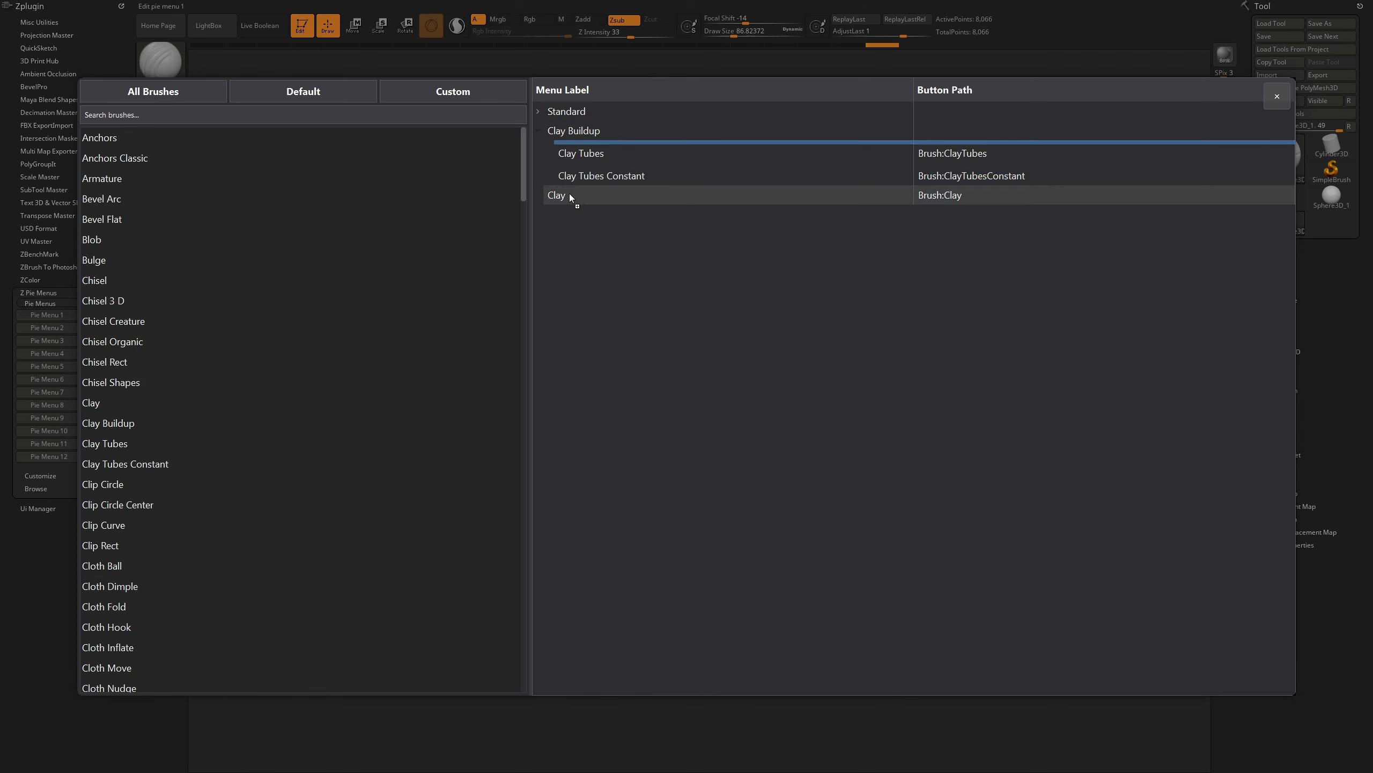
{"action": "left_click_drag", "start_coordinate": [569, 193], "coordinate": [594, 133]}
Rename the Clay Buildup group as Clay and close the pie menu editor
{"action": "double_click", "coordinate": [594, 135]}
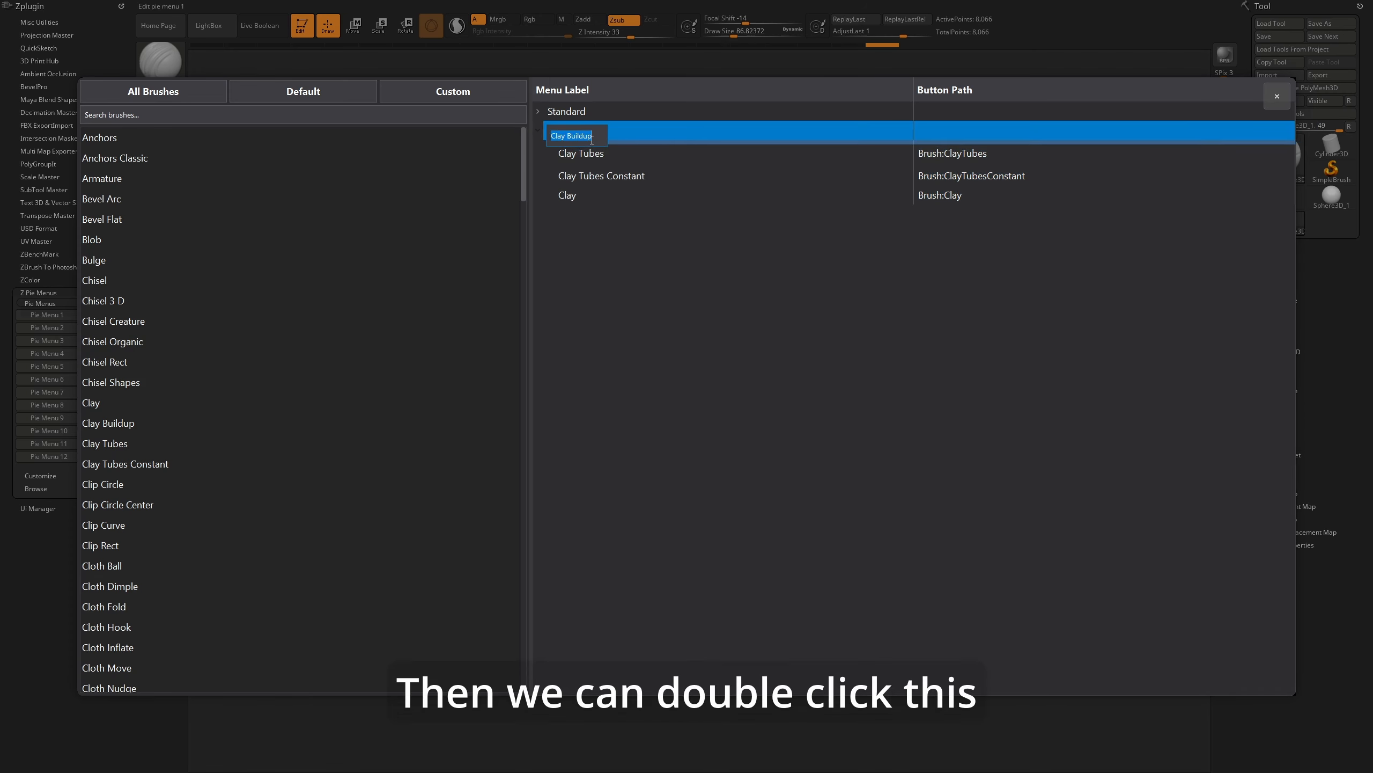
{"action": "type", "text": "c"}
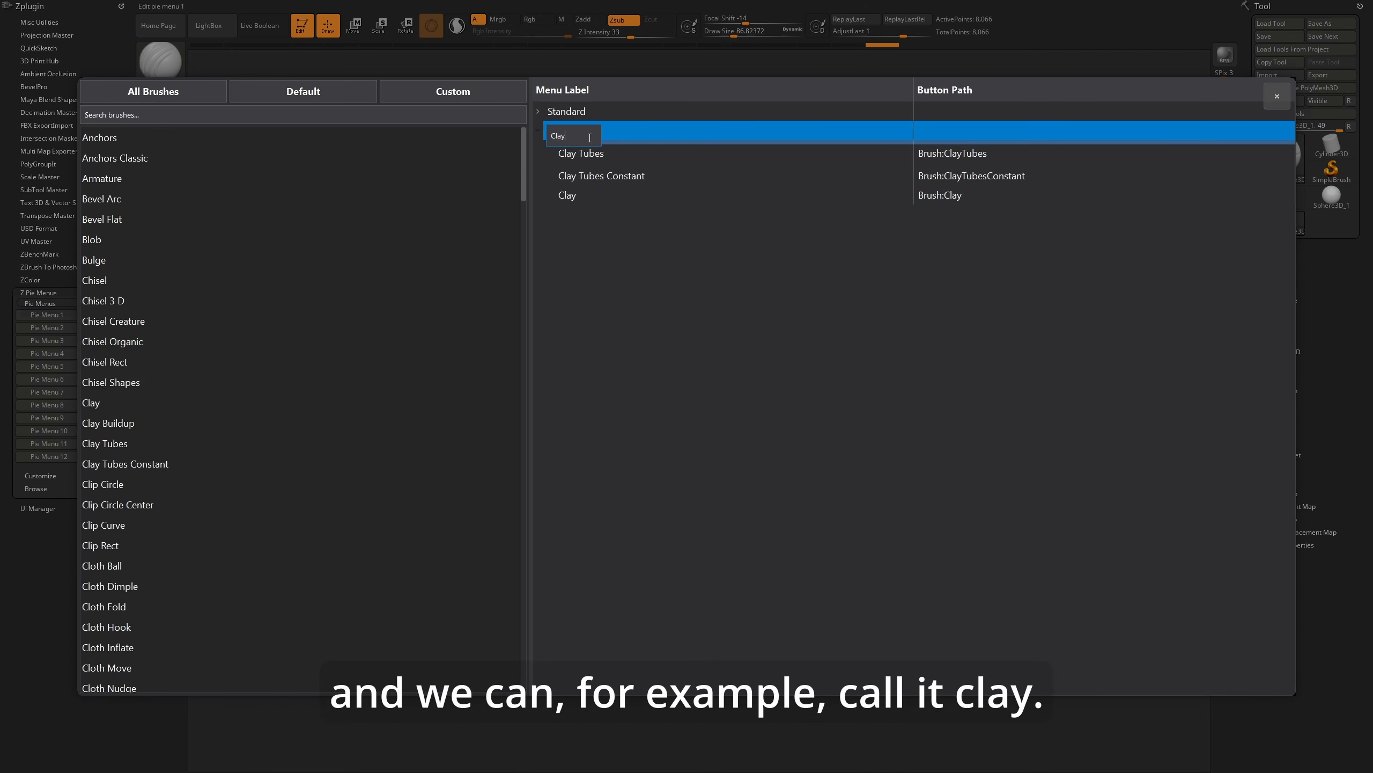
{"action": "key", "text": "Return"}
{"action": "left_click", "coordinate": [700, 211]}
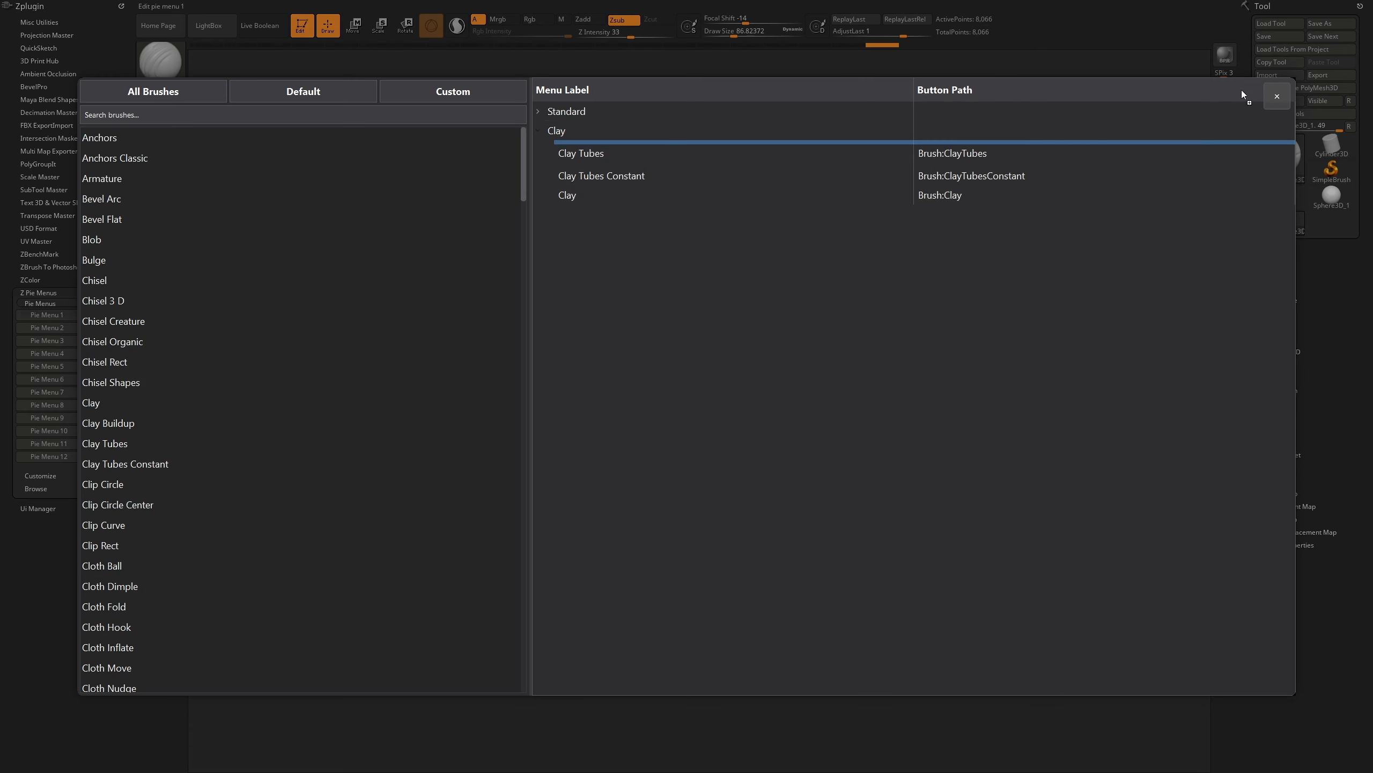
{"action": "left_click", "coordinate": [1277, 96]}
Bring up the reorganized pie menu over the sphere to check its brush groups
{"action": "key", "text": "ctrl+shift+space"}
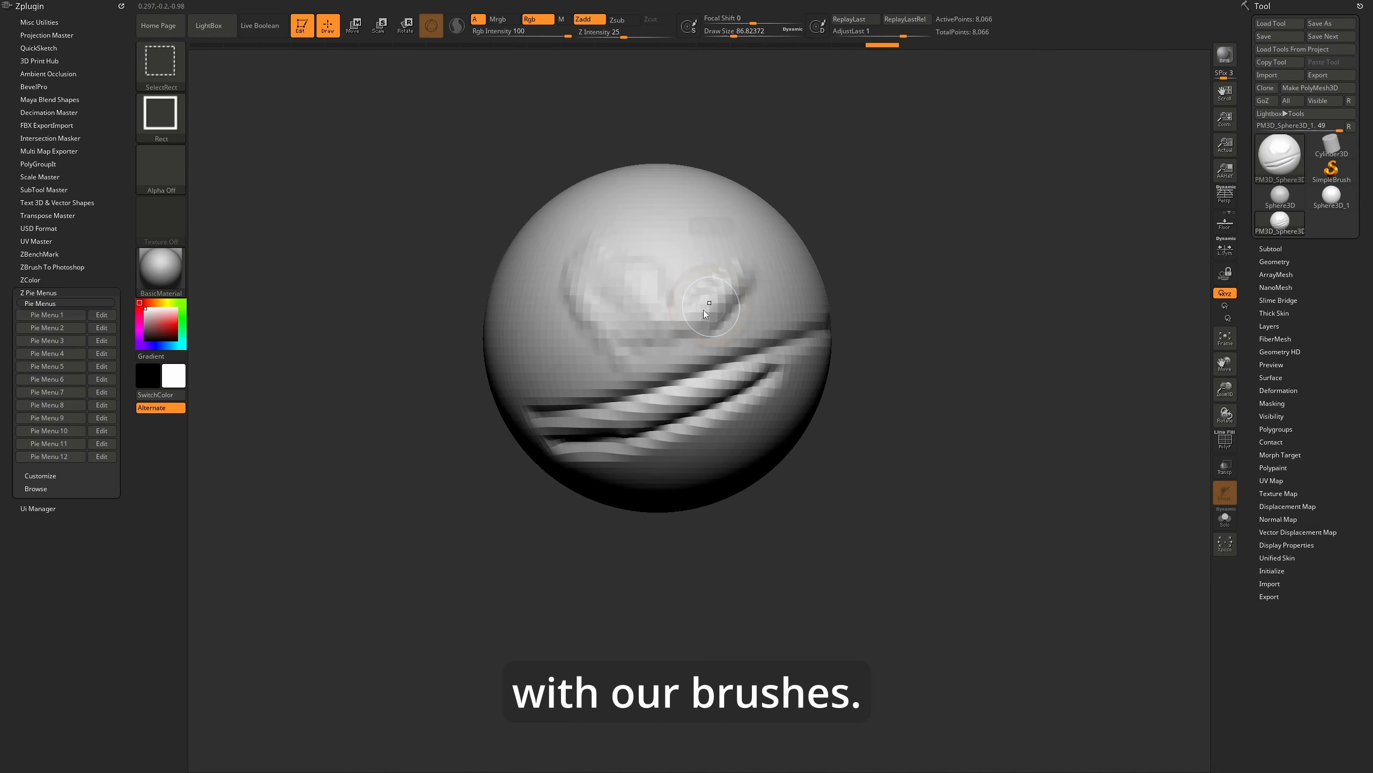
{"action": "key", "text": "ctrl+alt+space"}
{"action": "left_click", "coordinate": [754, 244]}
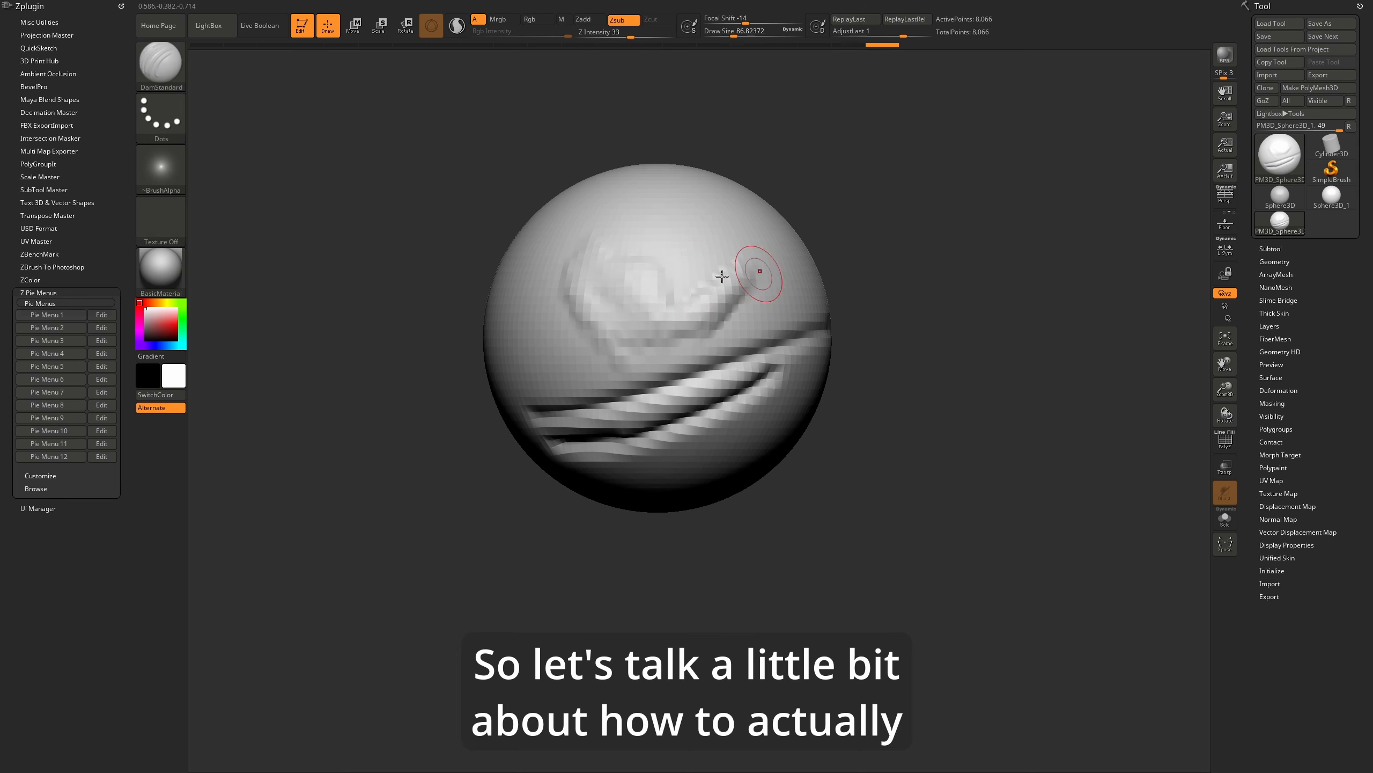
Assign Ctrl+Shift+C as the custom hotkey for Pie Menu 1
{"action": "scroll", "coordinate": [703, 304], "scroll_direction": "up", "scroll_amount": 3}
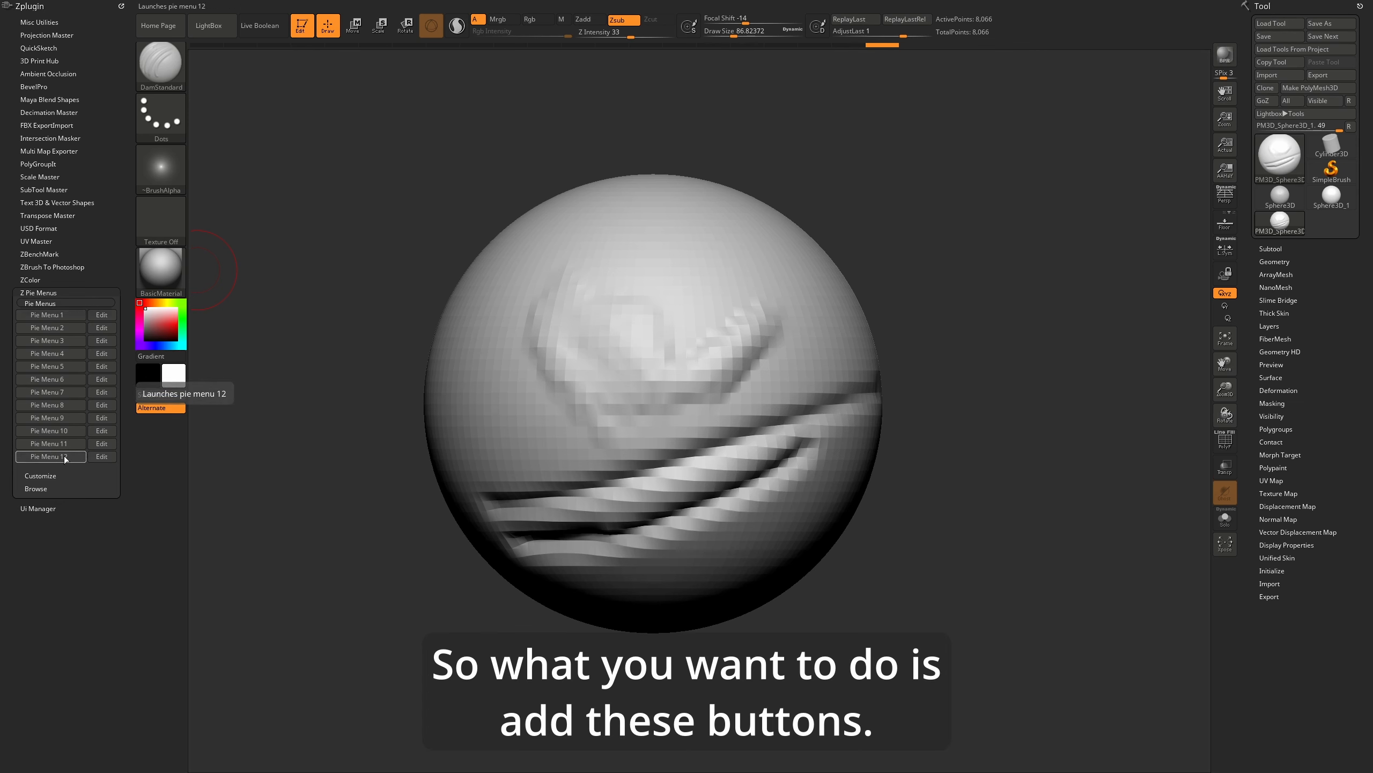
{"action": "left_click", "coordinate": [63, 318], "text": "ctrl+alt"}
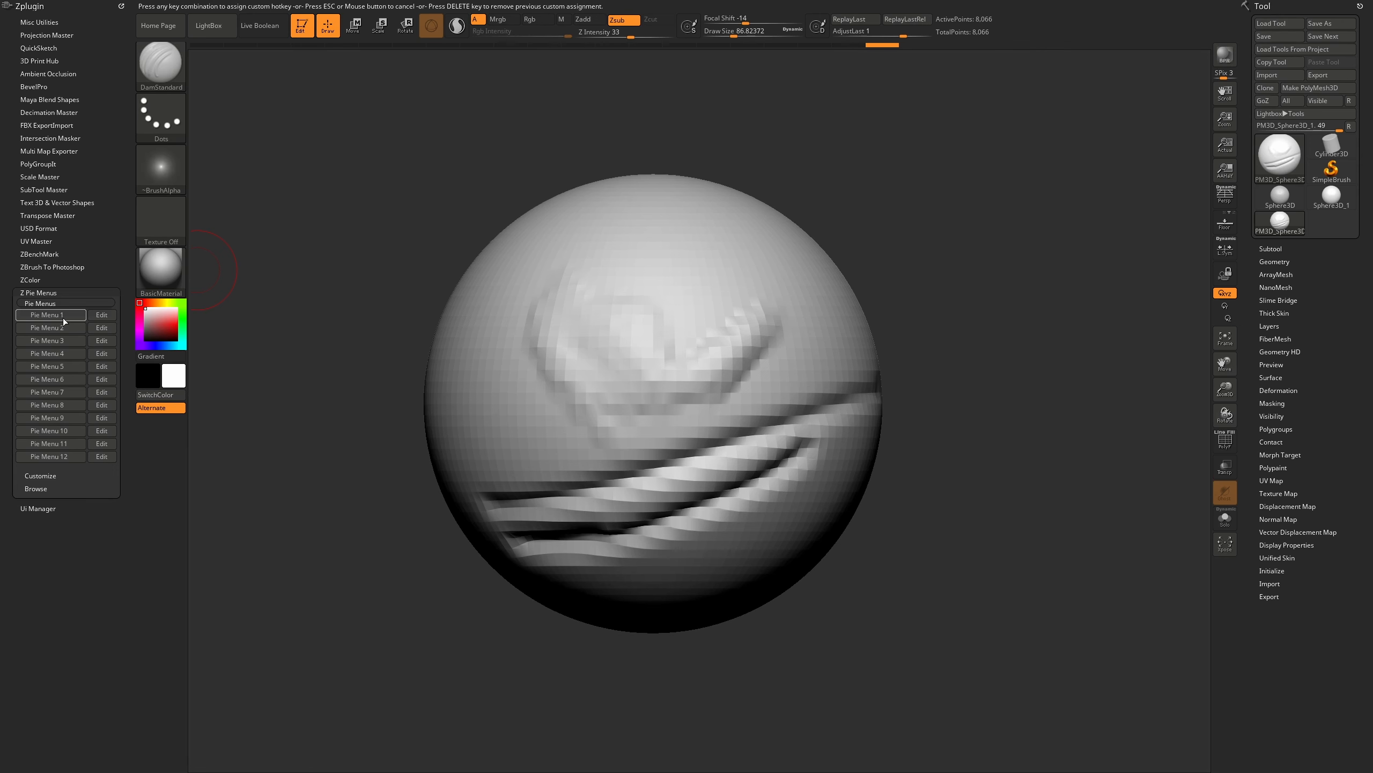
{"action": "key", "text": "ctrl+shift"}
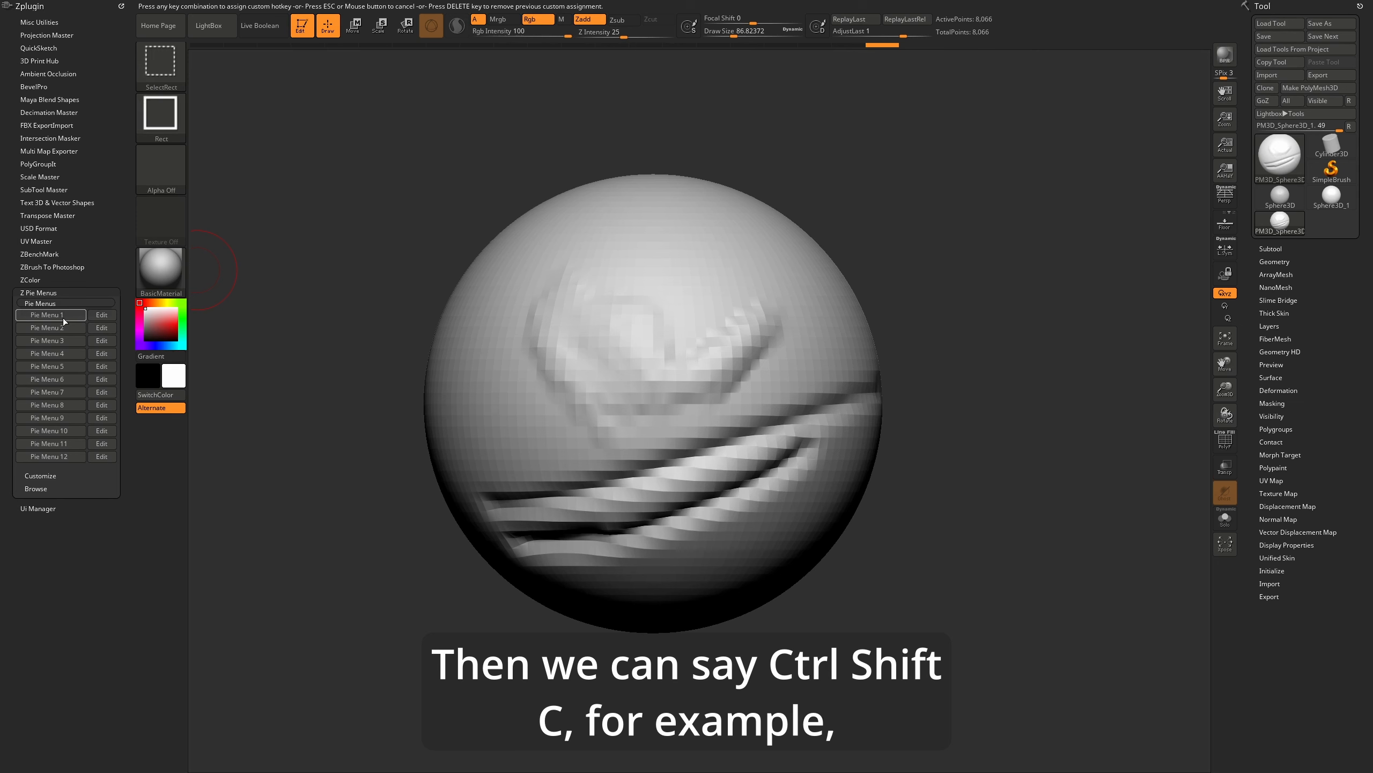
{"action": "key", "text": "ctrl+shift+c"}
{"action": "left_click", "coordinate": [716, 419]}
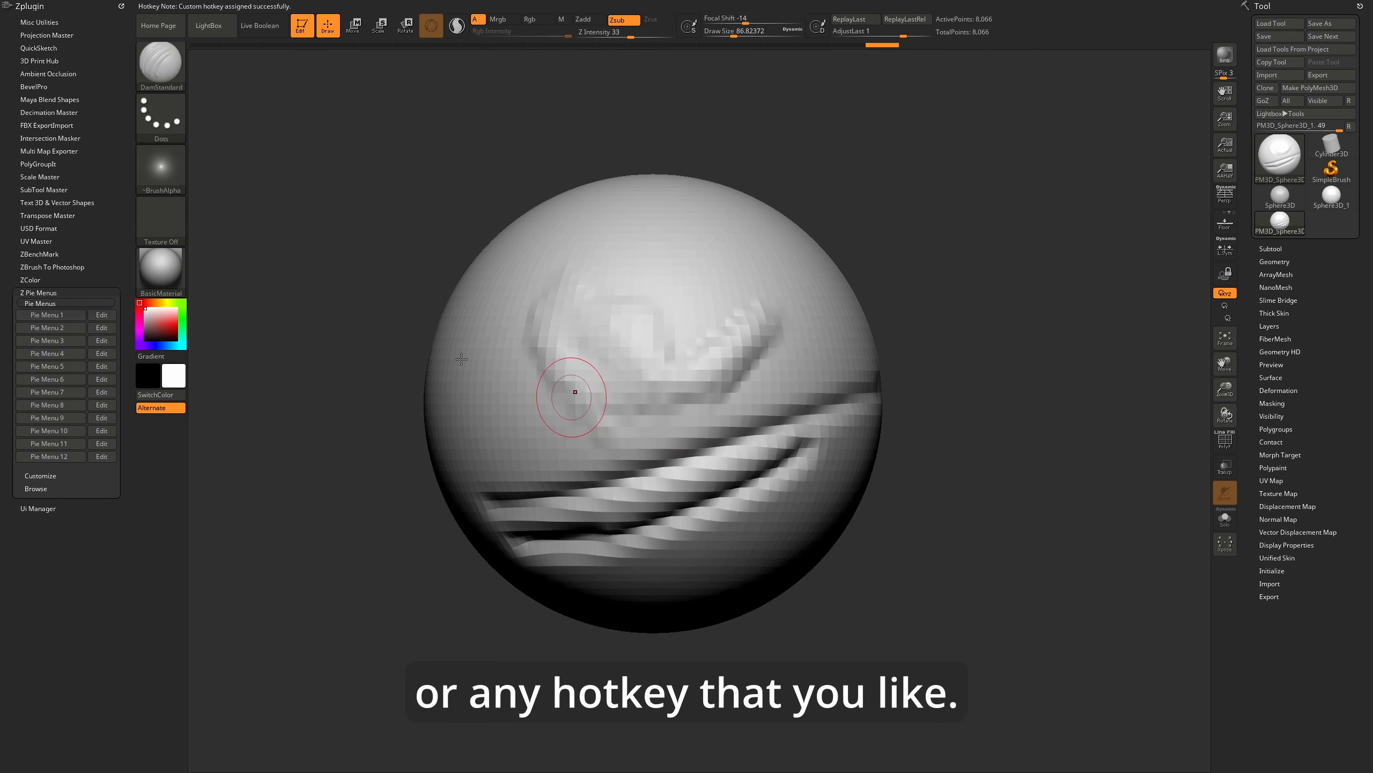
Launch Pie Menu 1 with its assigned hotkey and choose Clay Tubes Constant from the Clay submenu
{"action": "key", "text": "ctrl+shift+c"}
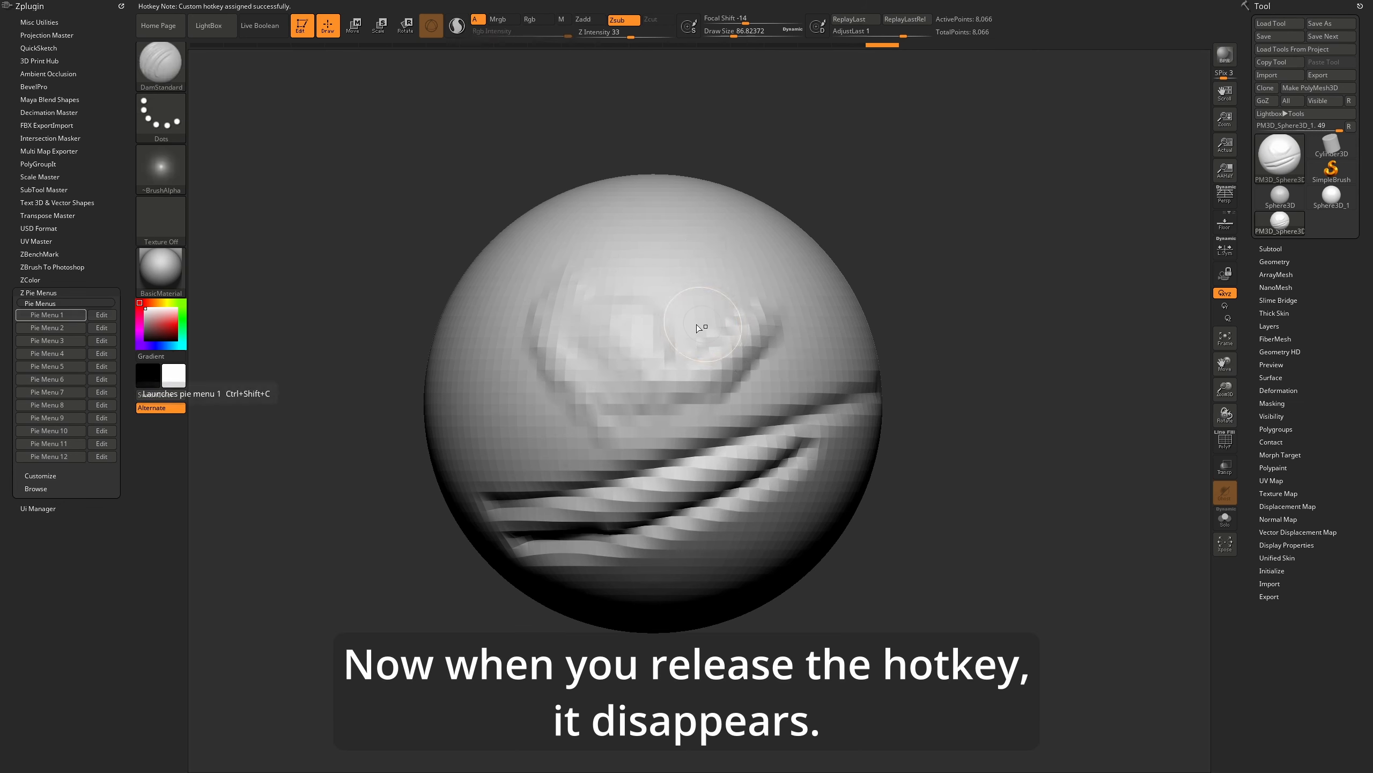
{"action": "key", "text": "ctrl+shift"}
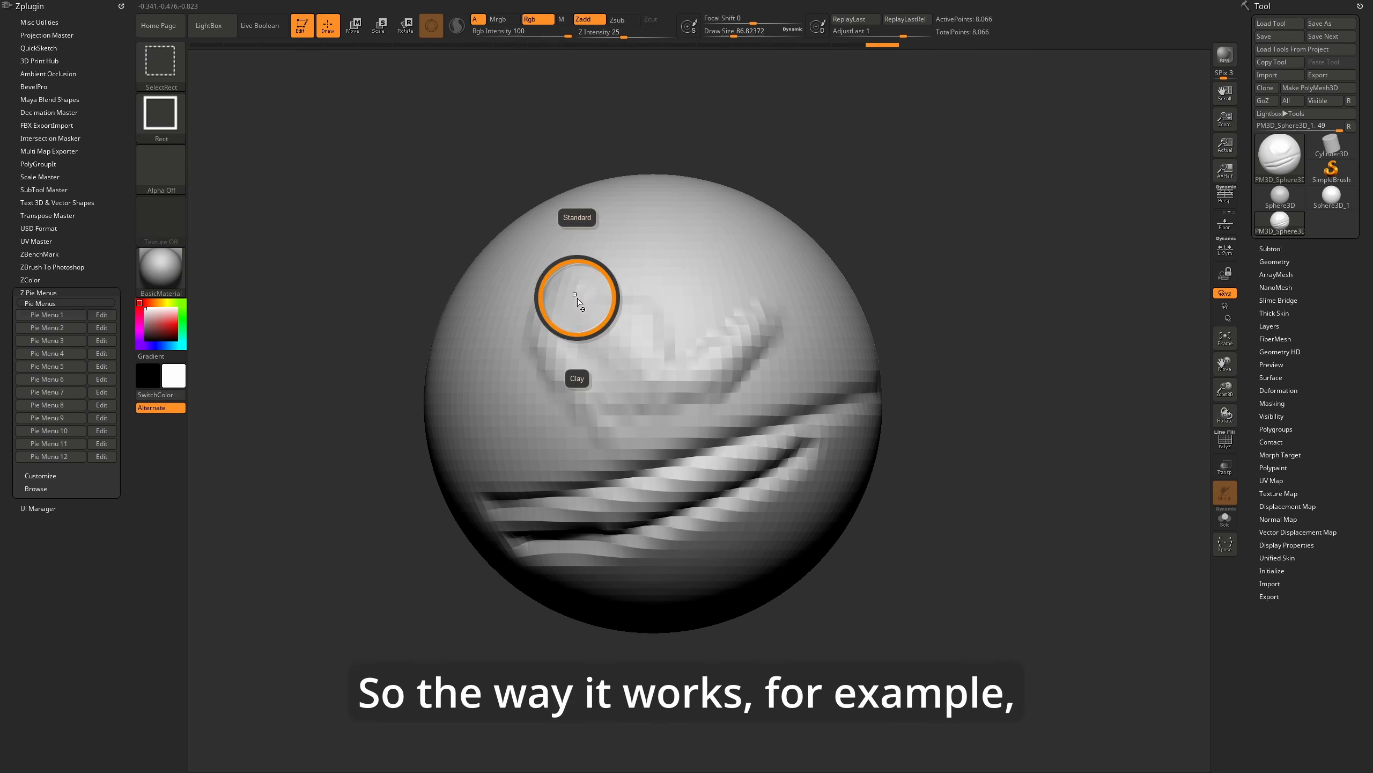
{"action": "mouse_move", "coordinate": [583, 374]}
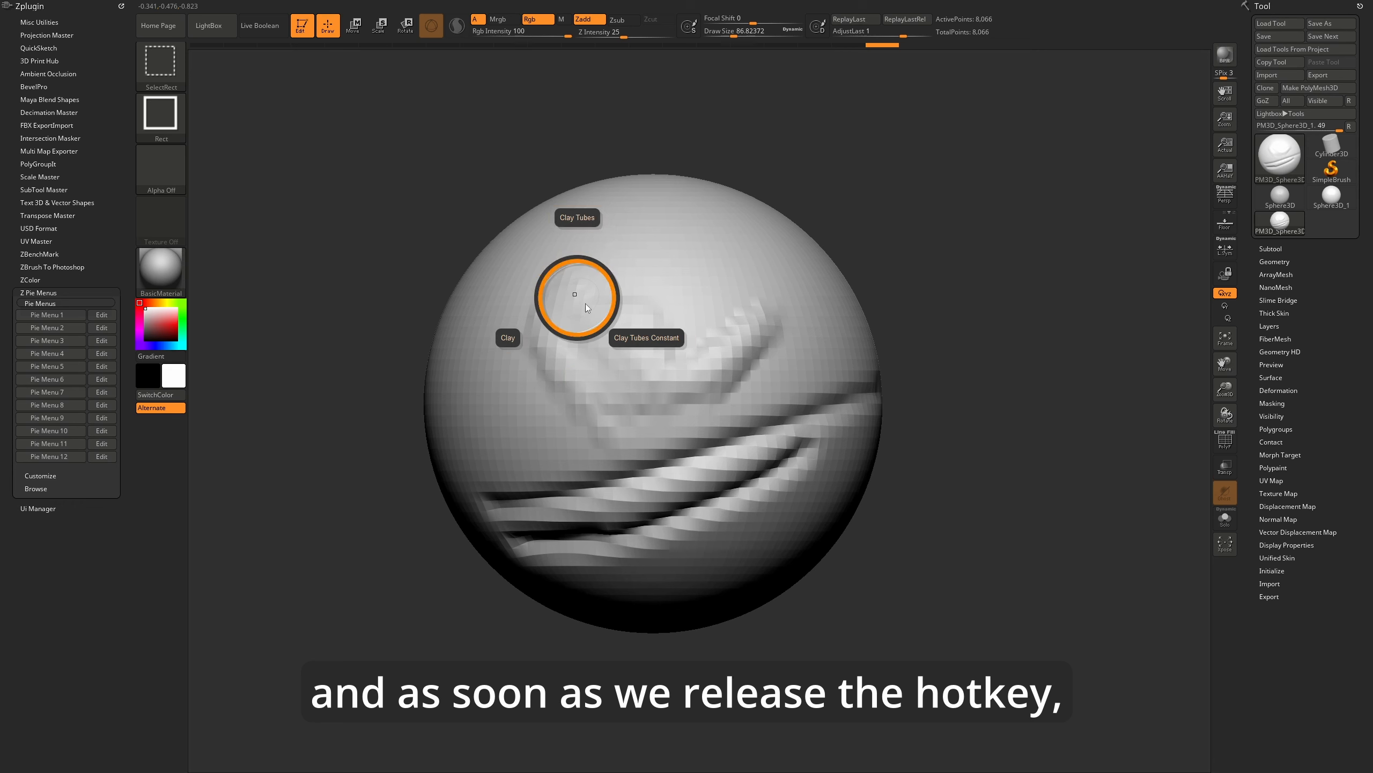
{"action": "left_click", "coordinate": [657, 346]}
Bring up the pie menu again over the sphere and examine its Standard submenu
{"action": "key", "text": "ctrl+shift"}
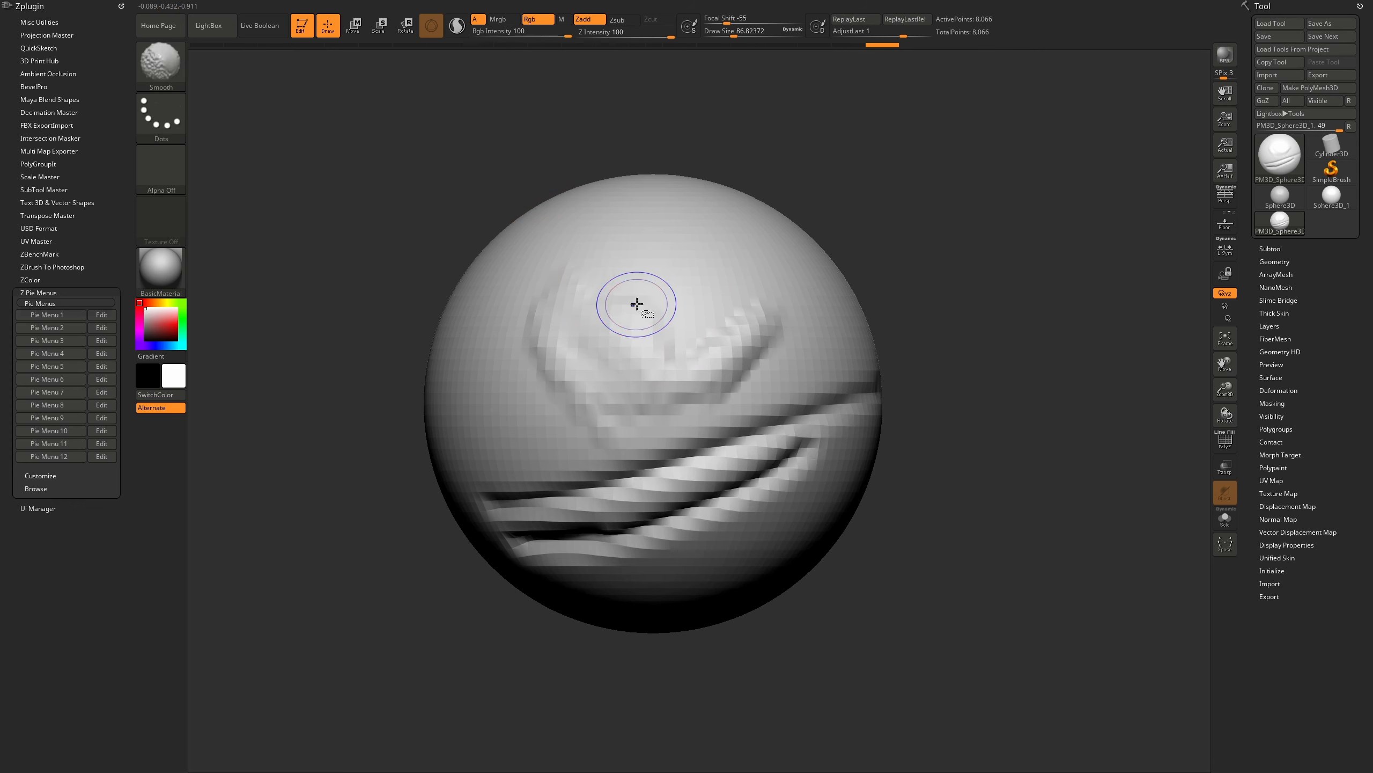
{"action": "key", "text": "space"}
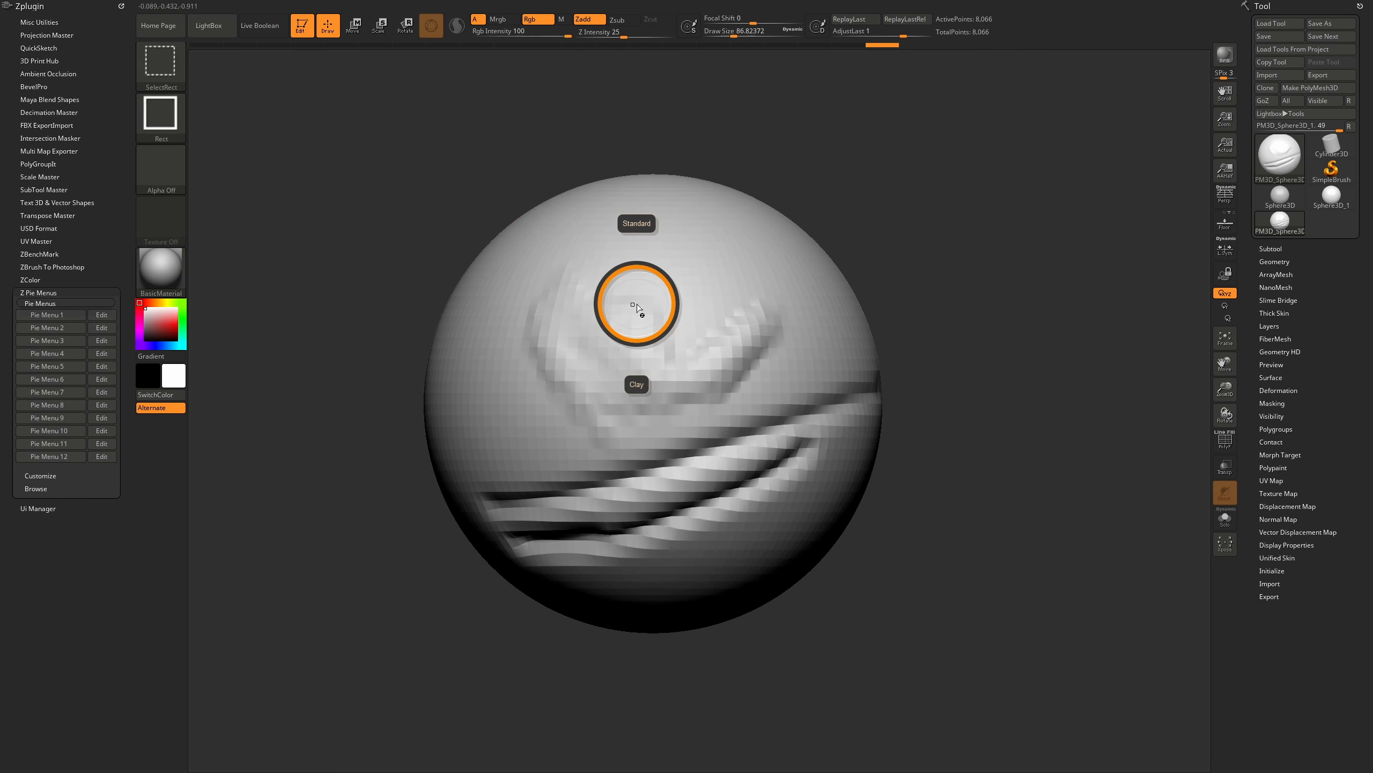
{"action": "mouse_move", "coordinate": [637, 223]}
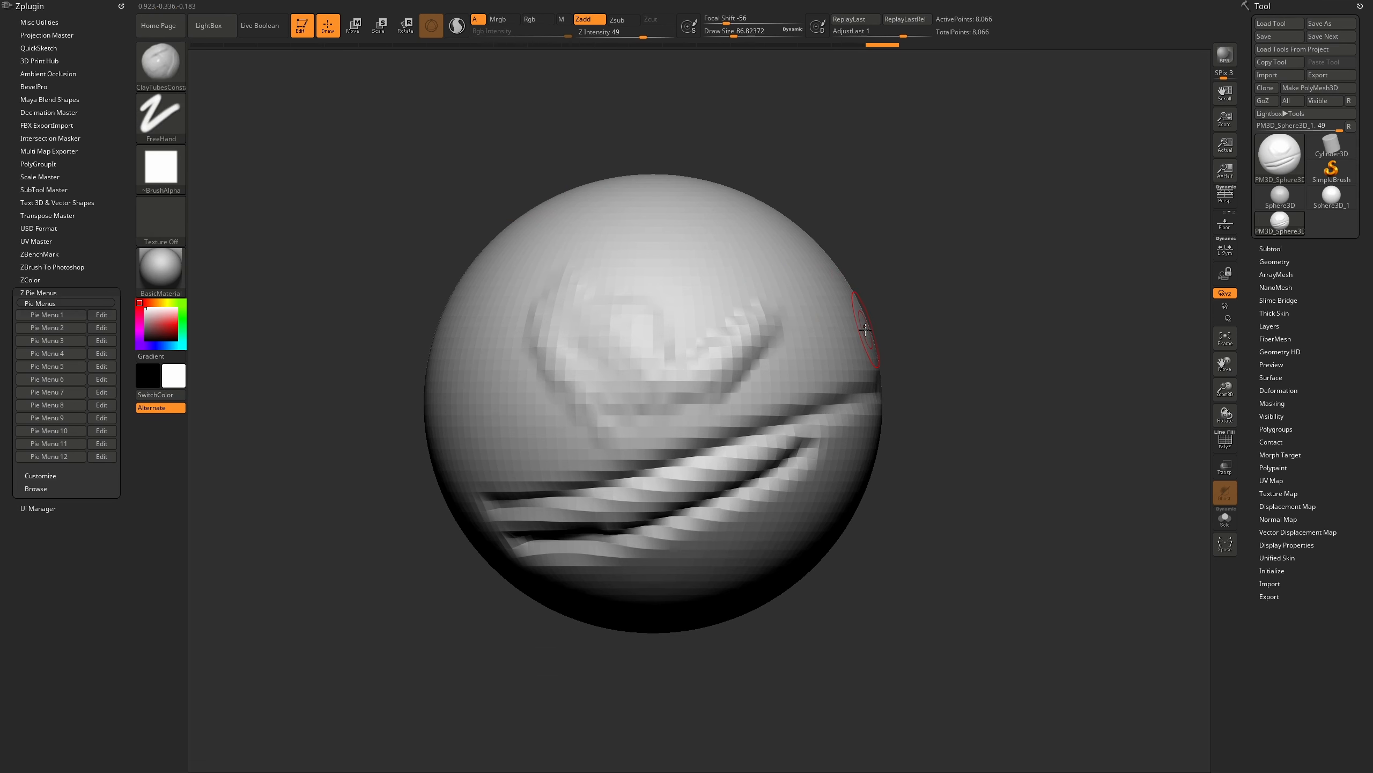
Look at the regular brush palette filtered to brushes starting with C
{"action": "key", "text": "b"}
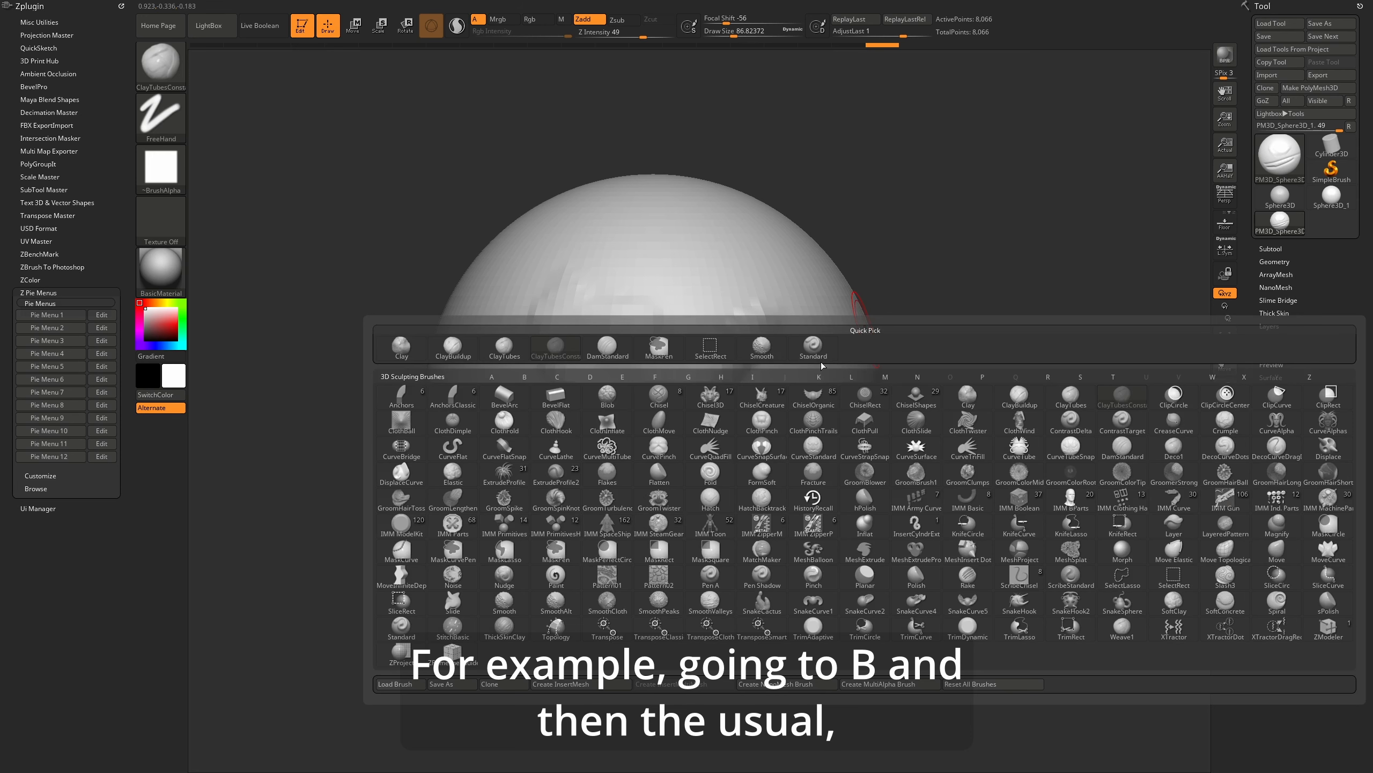
{"action": "key", "text": "c"}
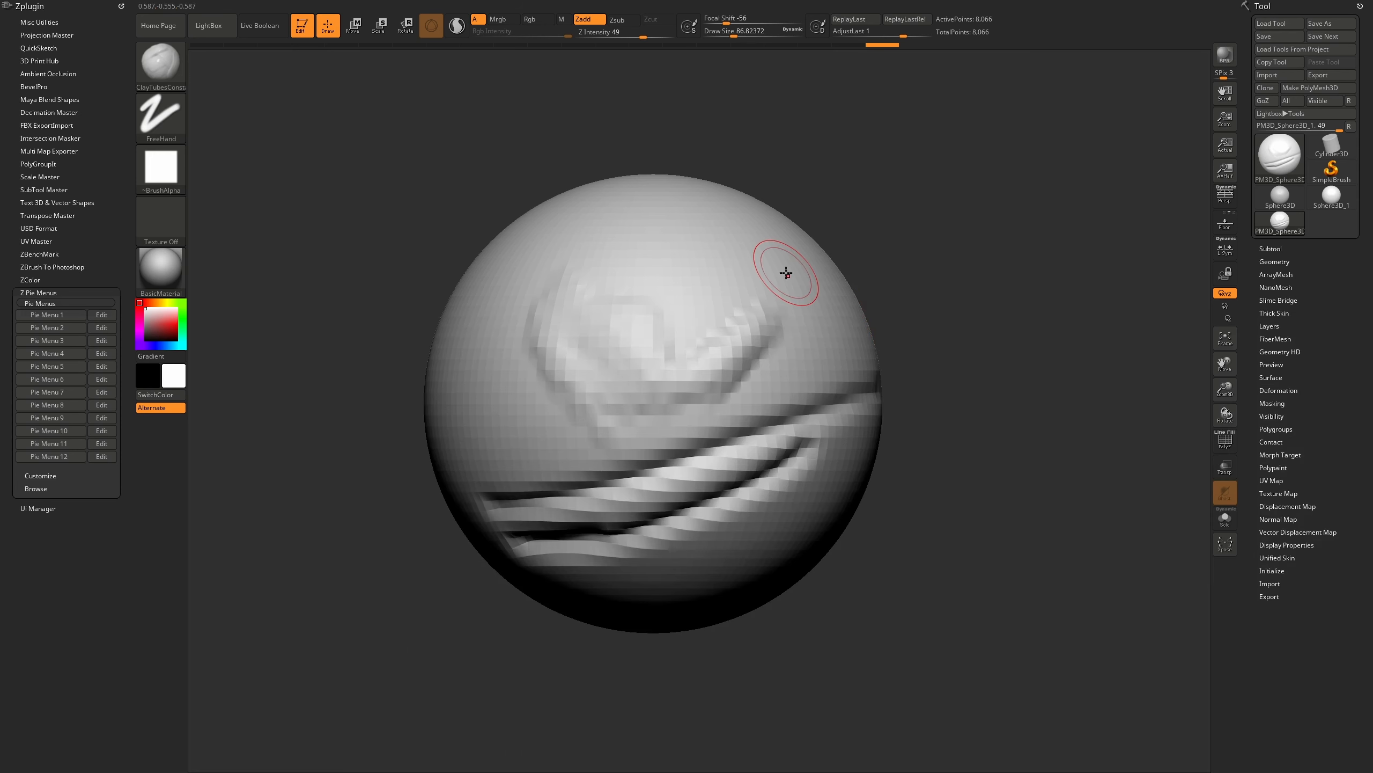
{"action": "key", "text": "ctrl+shift"}
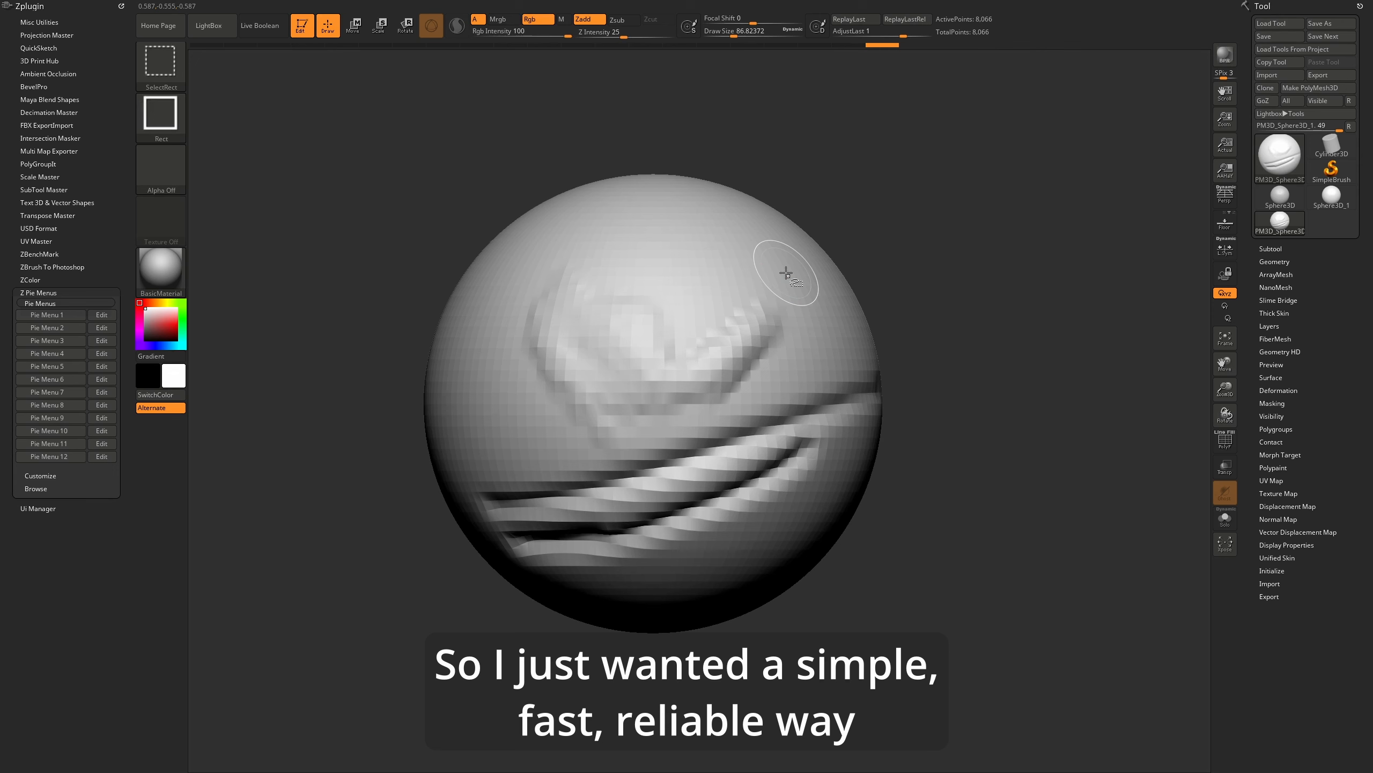
{"action": "key", "text": "ctrl+shift+1"}
{"action": "key", "text": "ctrl+shift+2"}
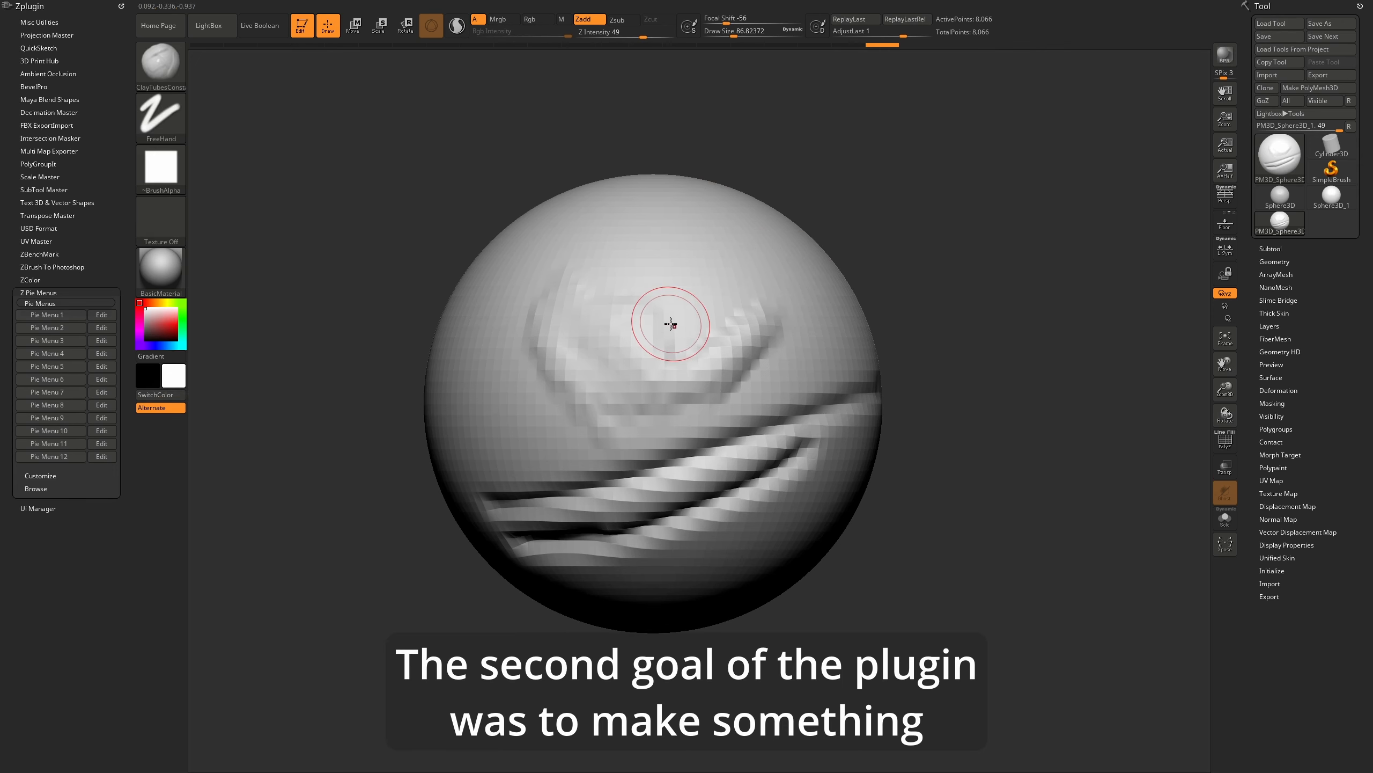
{"action": "key", "text": "ctrl+shift"}
{"action": "key", "text": "ctrl+shift+1"}
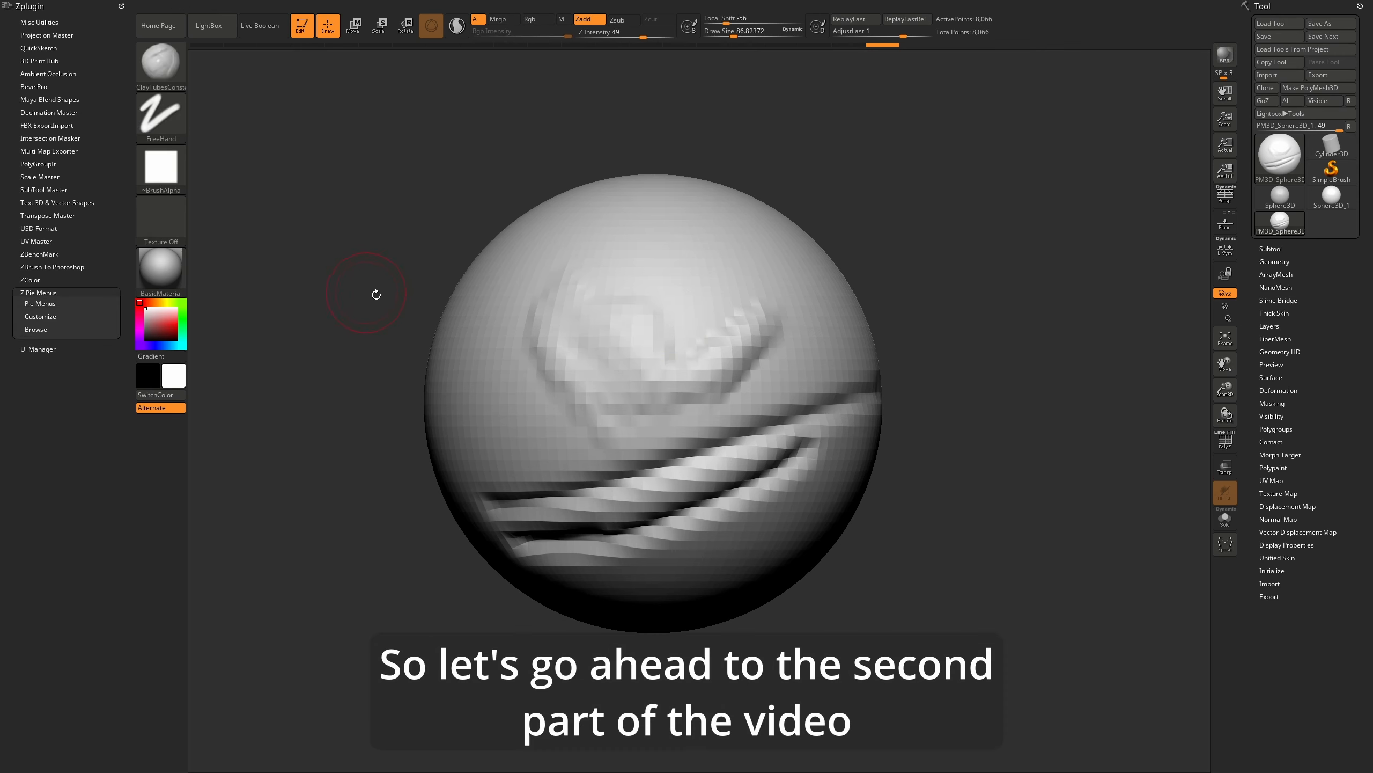
Create a new pie menu theme named blue in the Z Pie Menus customization settings
{"action": "left_click", "coordinate": [66, 316]}
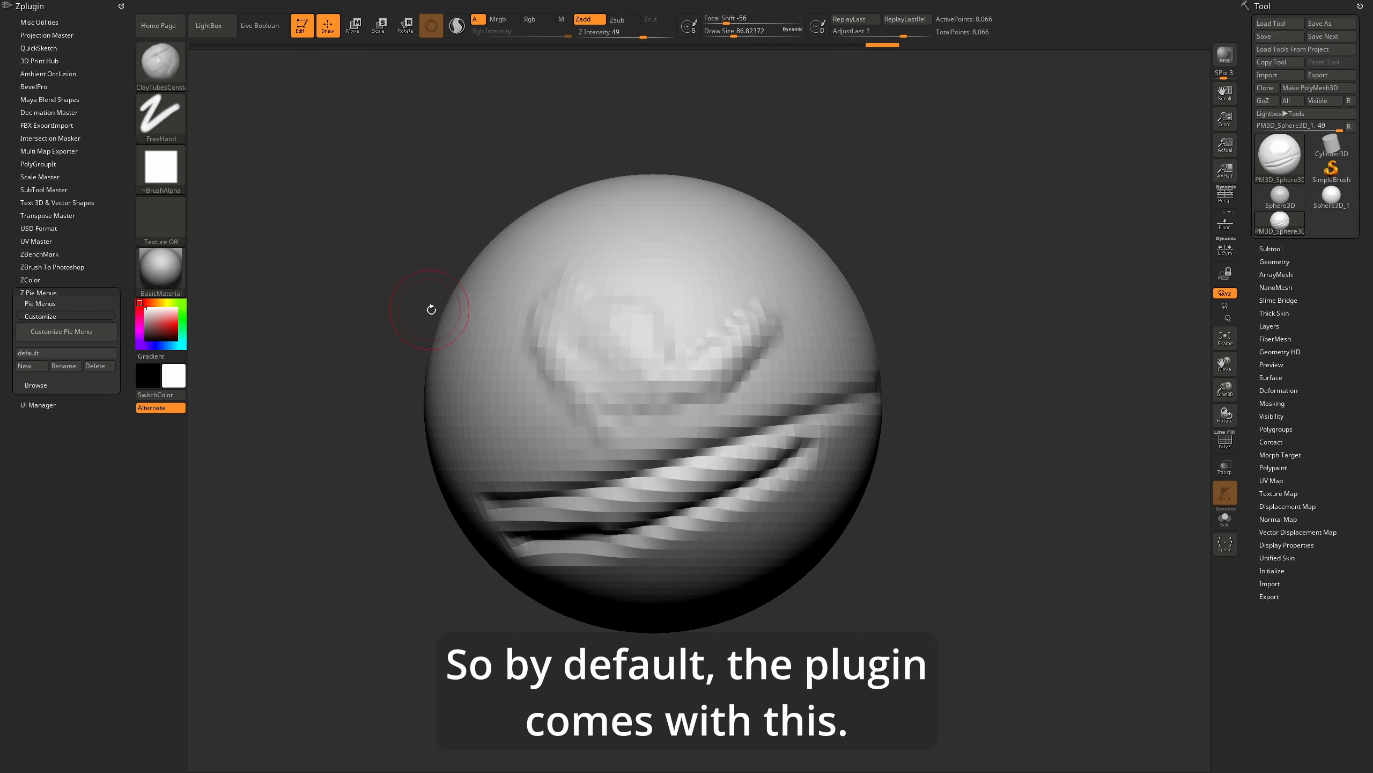
{"action": "left_click_drag", "start_coordinate": [522, 307], "coordinate": [1073, 407], "text": "alt"}
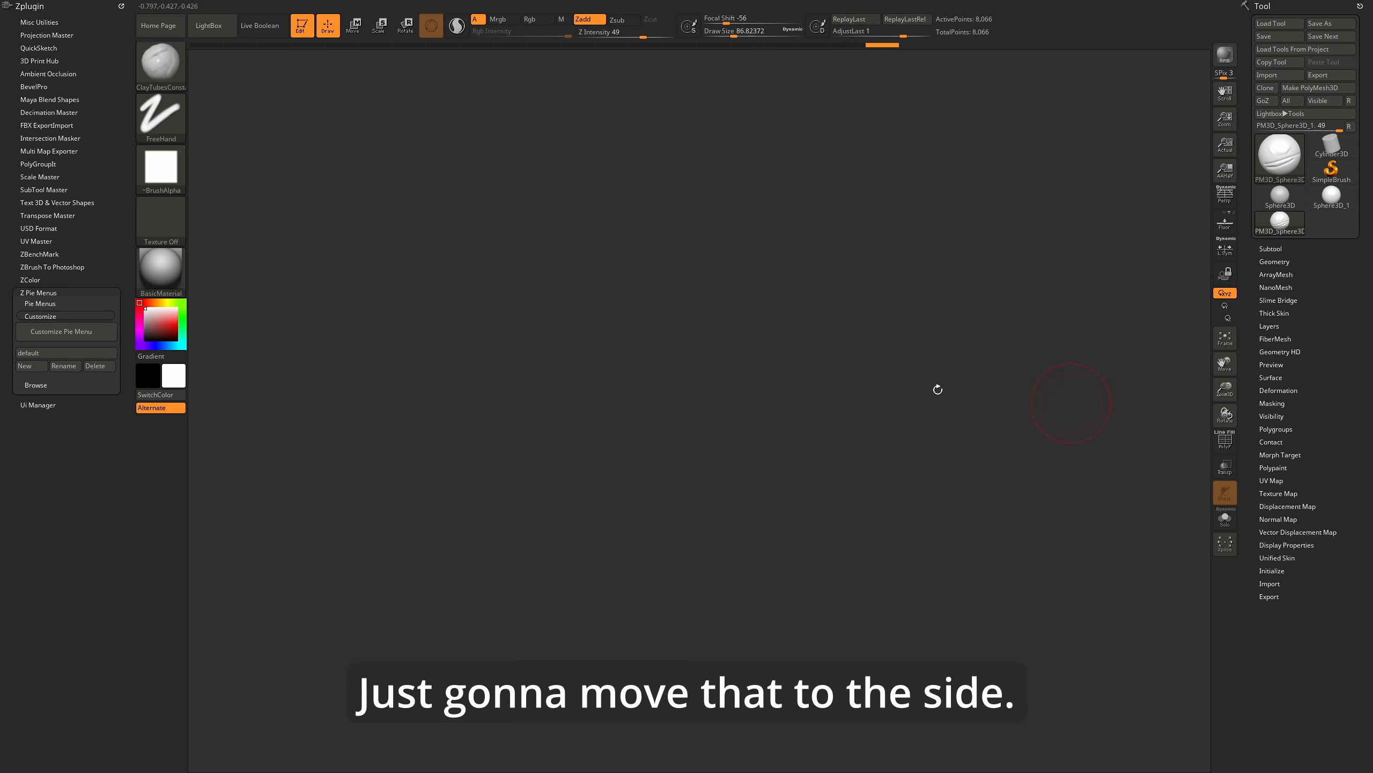
{"action": "key", "text": "ctrl+shift+space"}
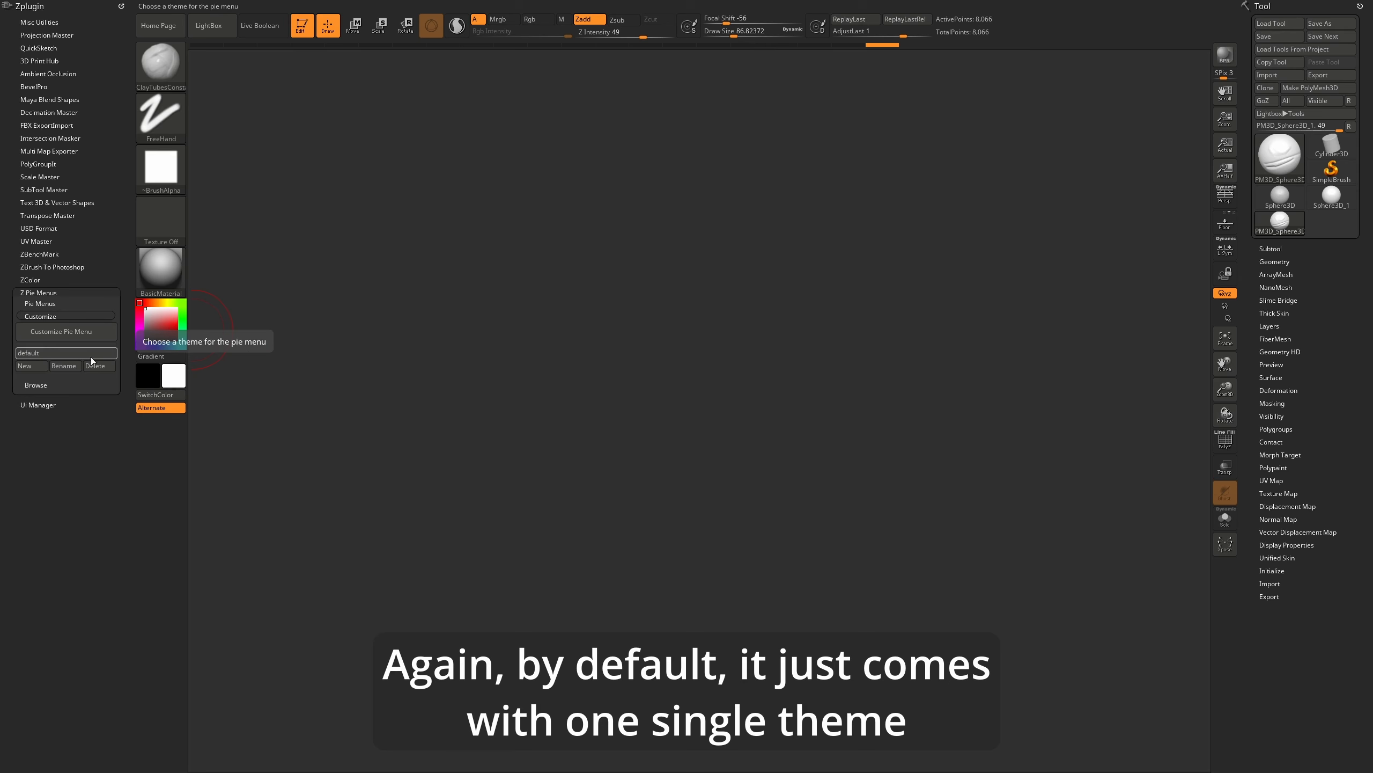
{"action": "left_click", "coordinate": [32, 366]}
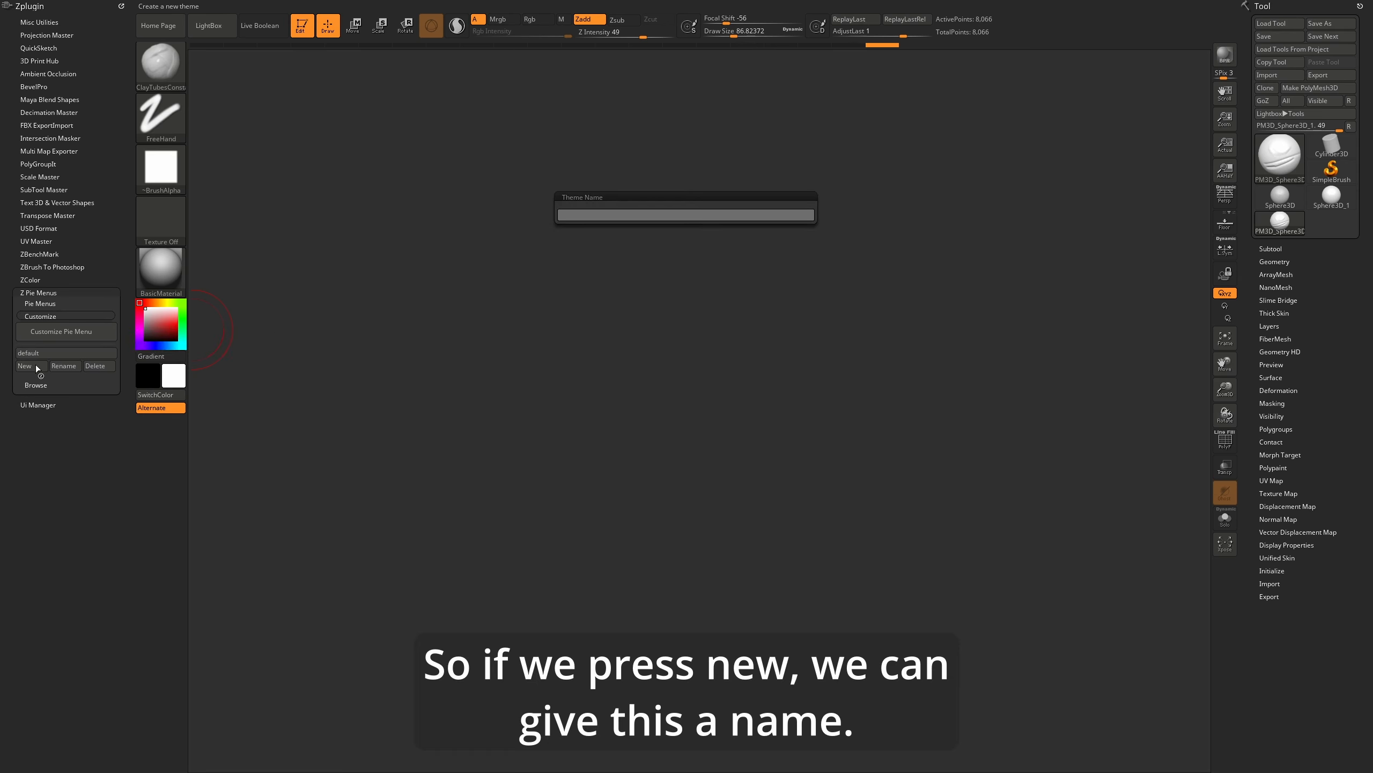
{"action": "type", "text": "blue"}
{"action": "key", "text": "Return"}
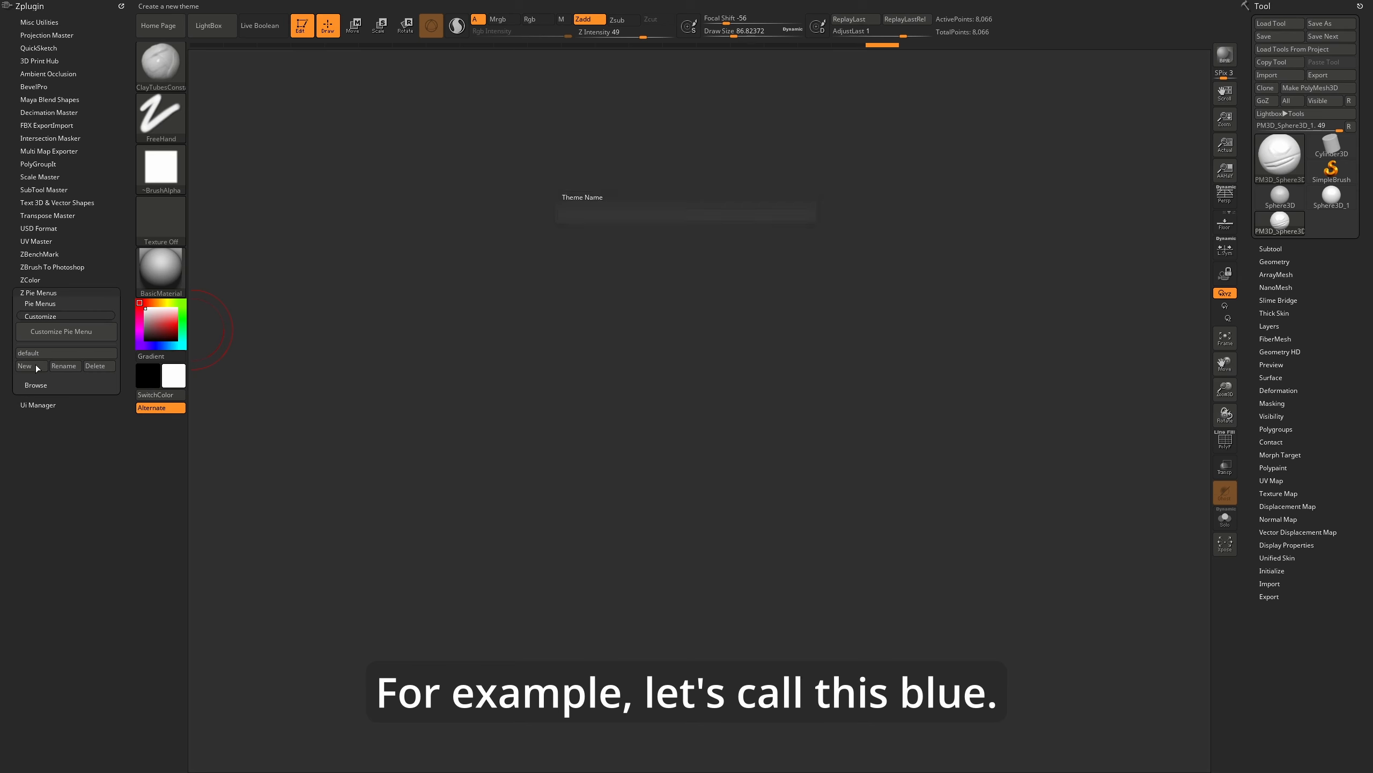
Switch the active pie menu theme from default to blue
{"action": "left_click", "coordinate": [38, 353]}
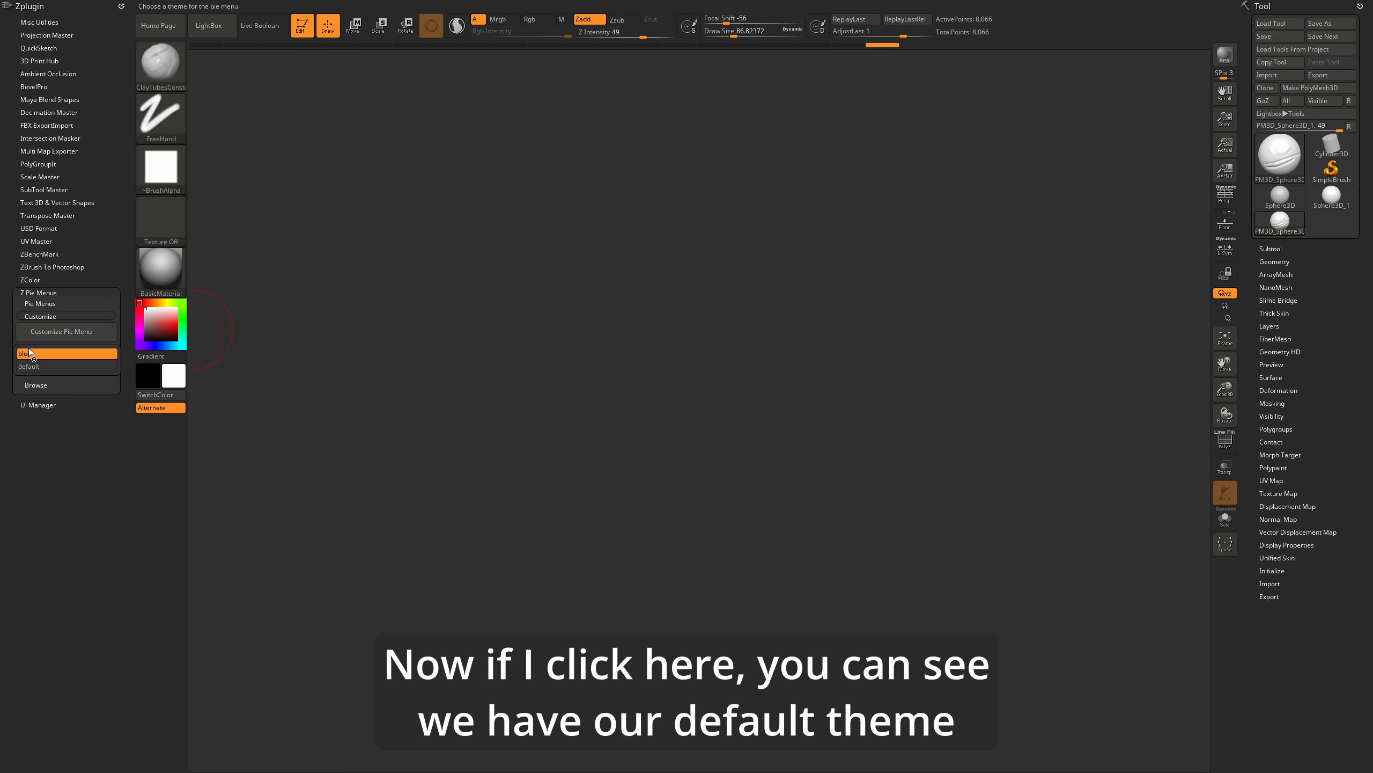
{"action": "left_click", "coordinate": [49, 365]}
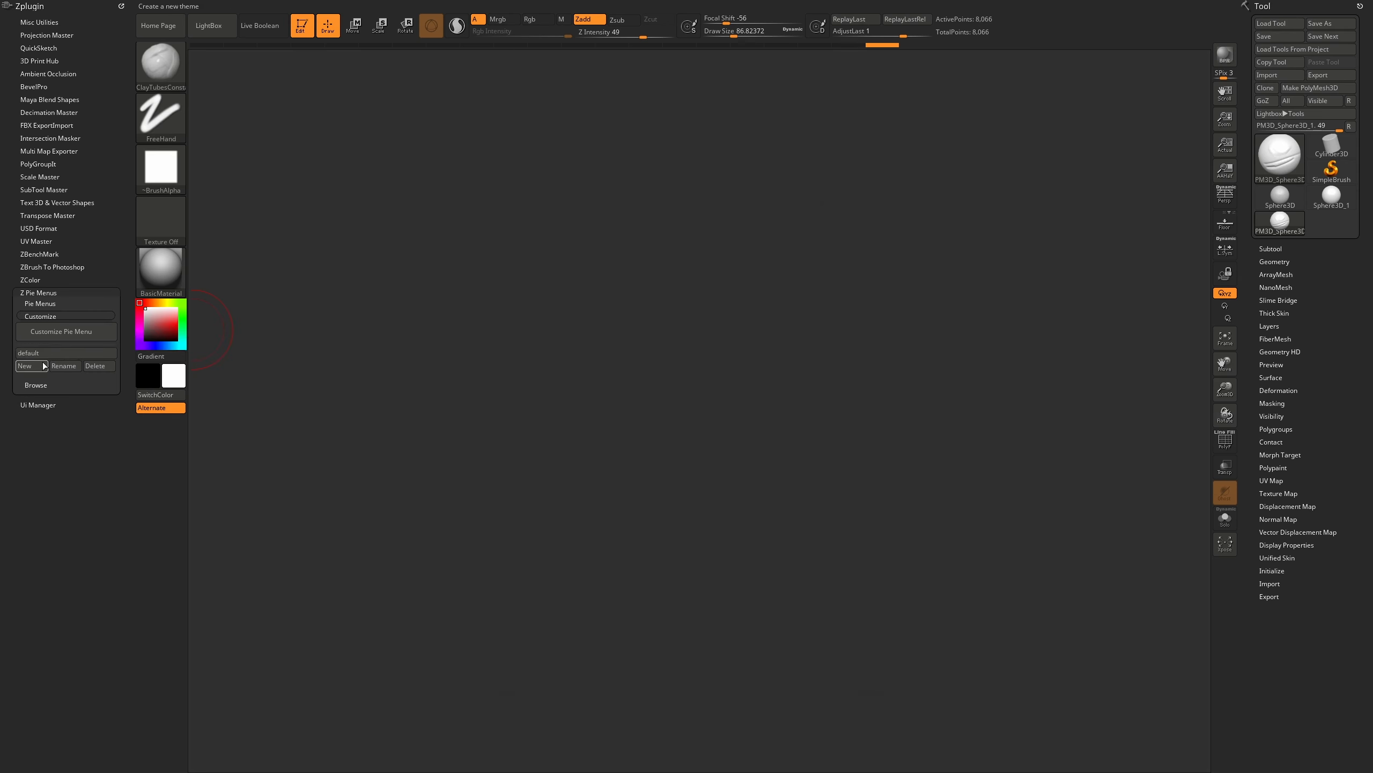
{"action": "left_click", "coordinate": [45, 353]}
{"action": "left_click", "coordinate": [45, 355]}
Create two more pie menu themes named green and pruple
{"action": "left_click", "coordinate": [43, 366]}
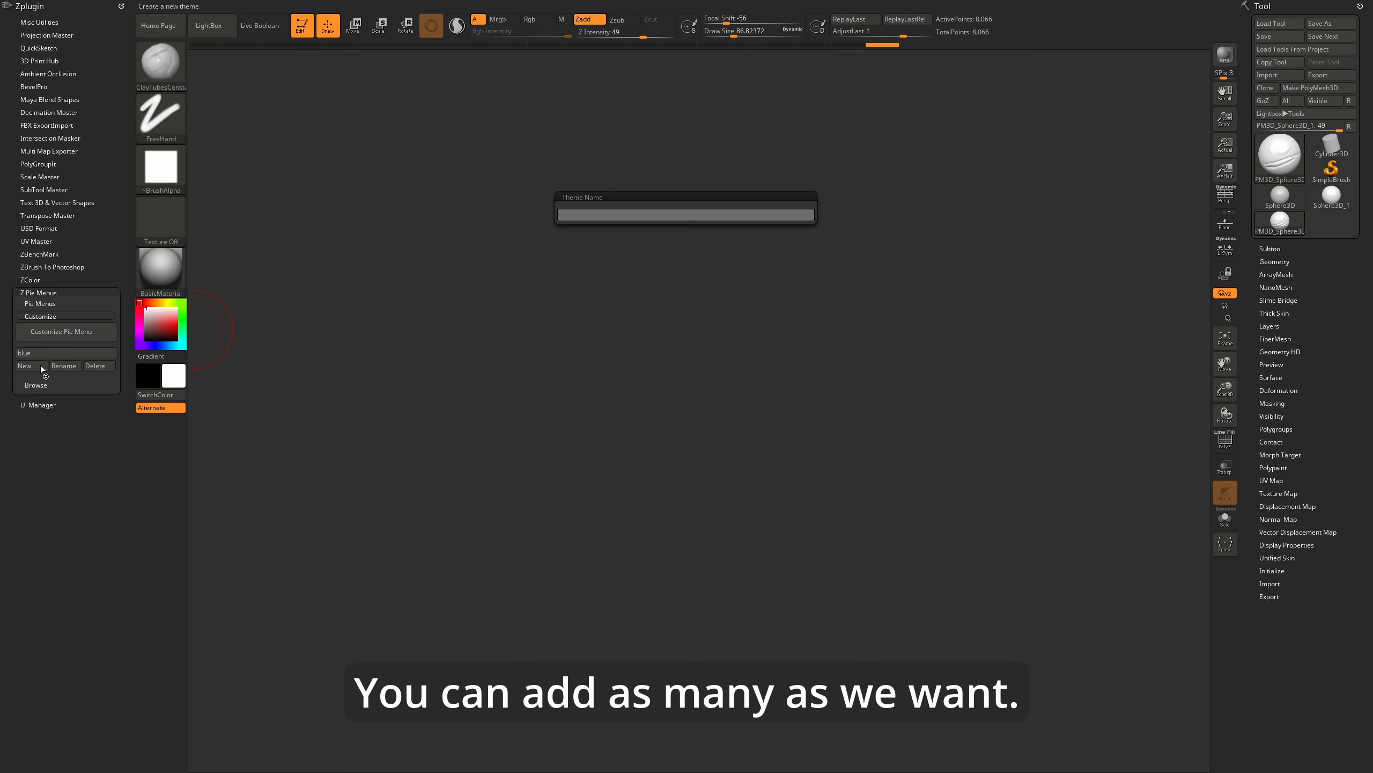
{"action": "type", "text": "green"}
{"action": "key", "text": "Return"}
{"action": "left_click", "coordinate": [41, 366]}
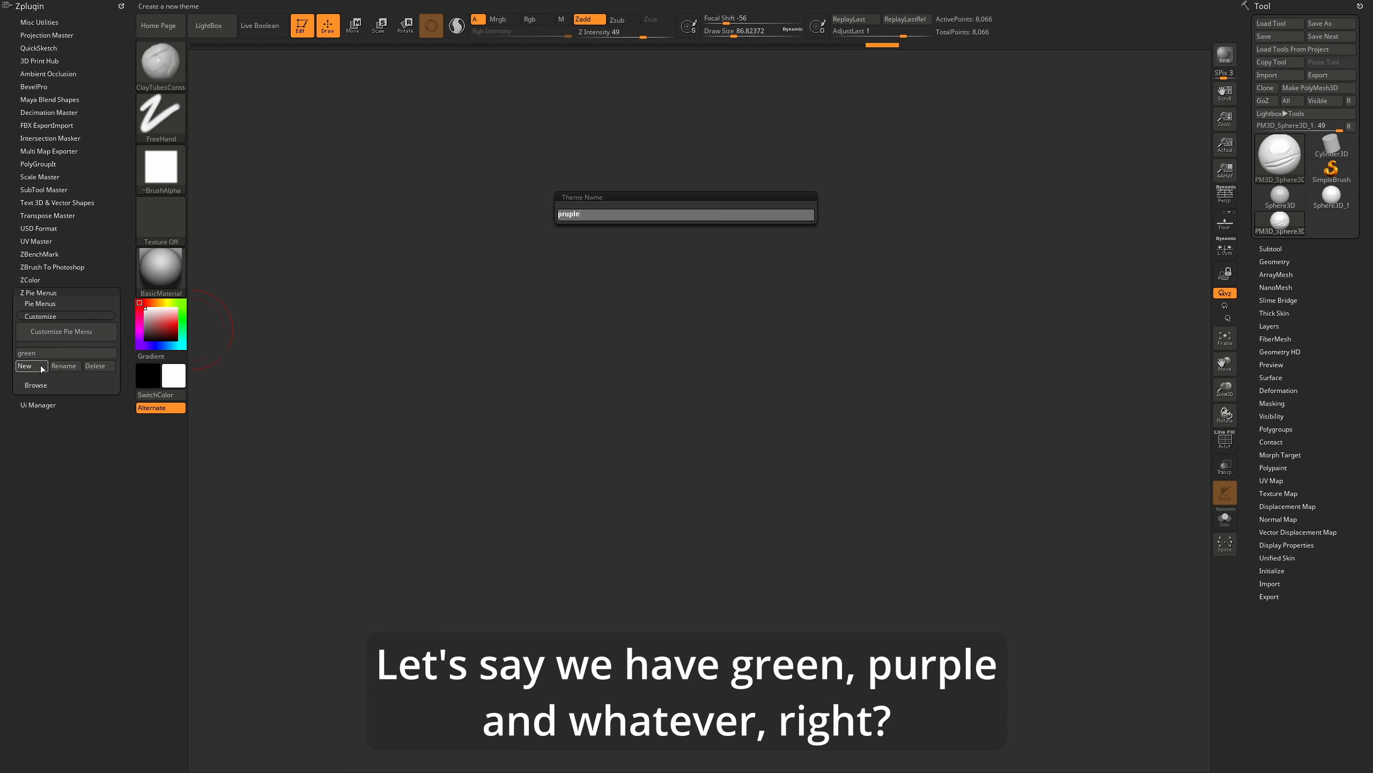
{"action": "key", "text": "Return"}
Rename the pruple theme to pink
{"action": "left_click", "coordinate": [54, 355]}
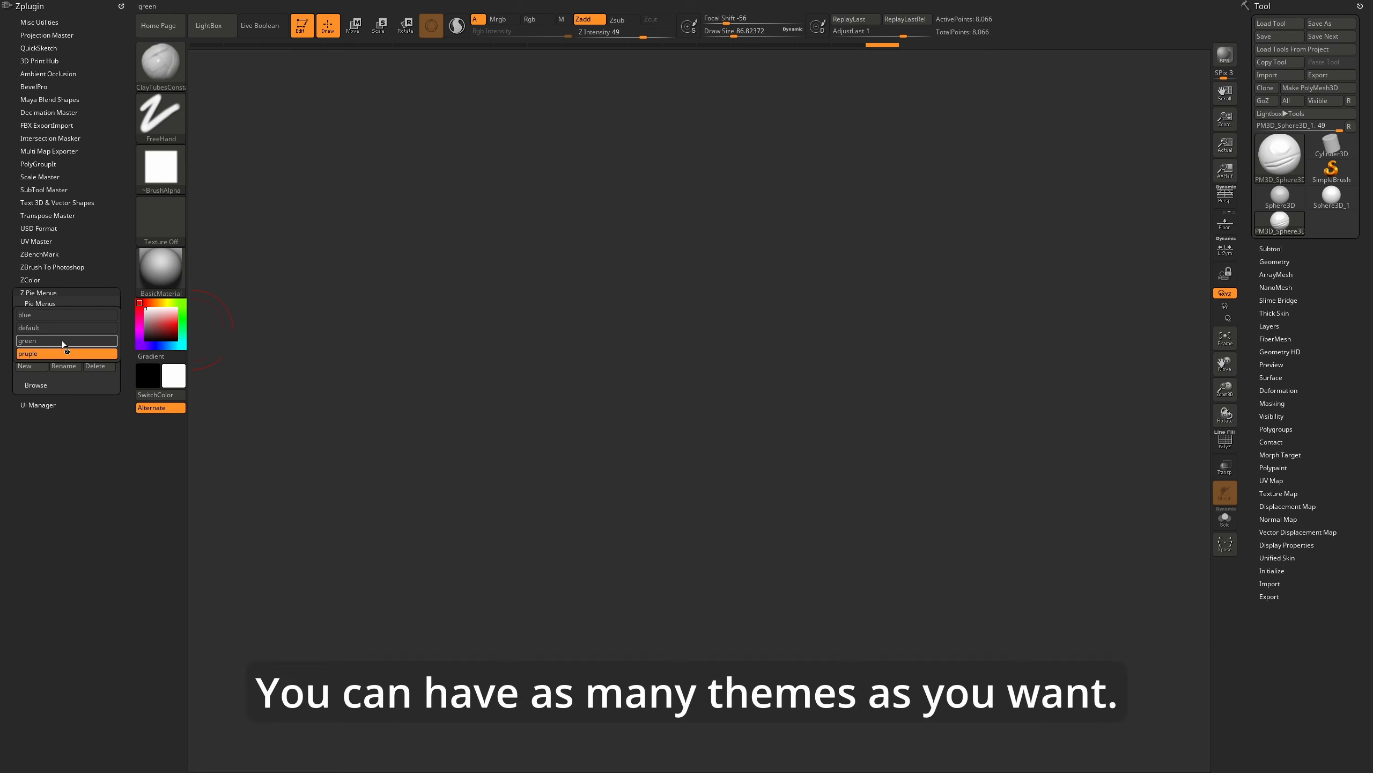
{"action": "left_click", "coordinate": [62, 351]}
{"action": "left_click", "coordinate": [65, 368]}
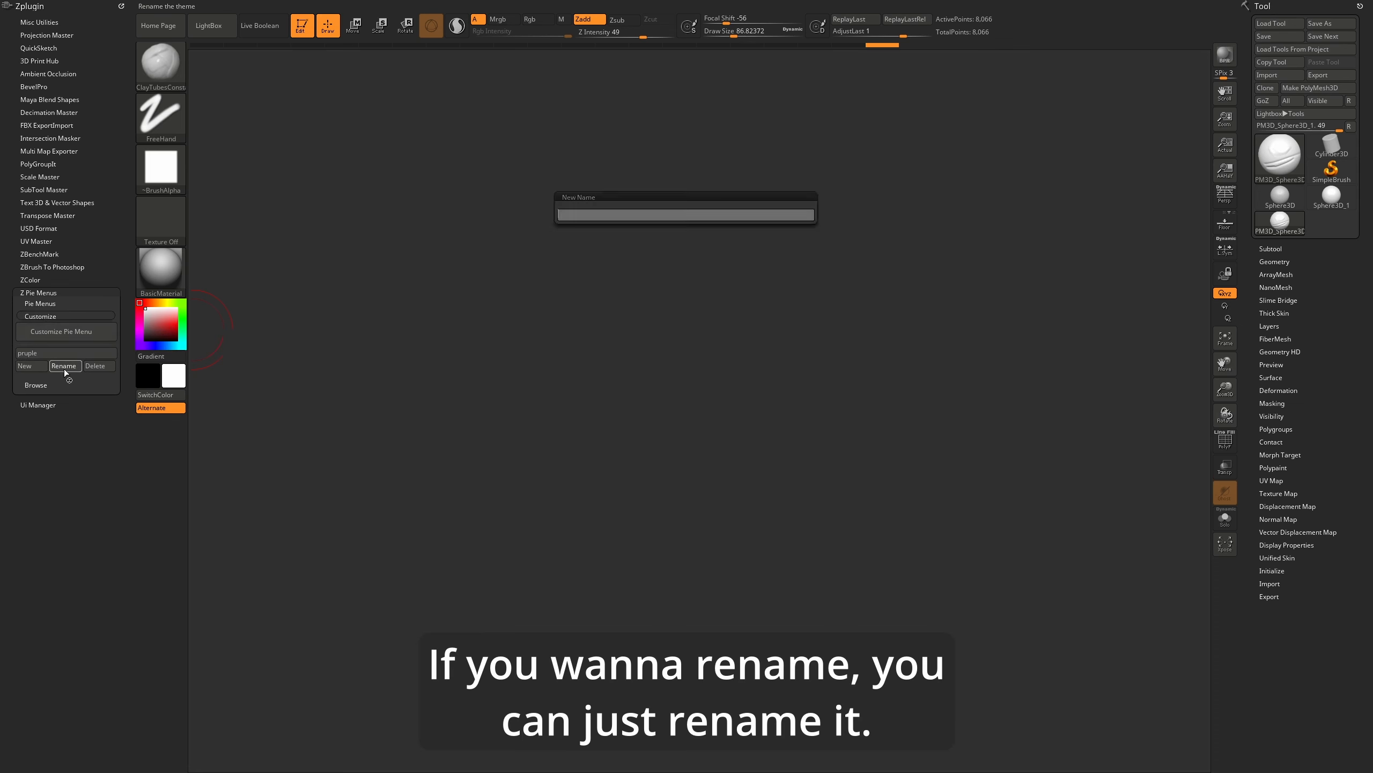
{"action": "type", "text": "pink"}
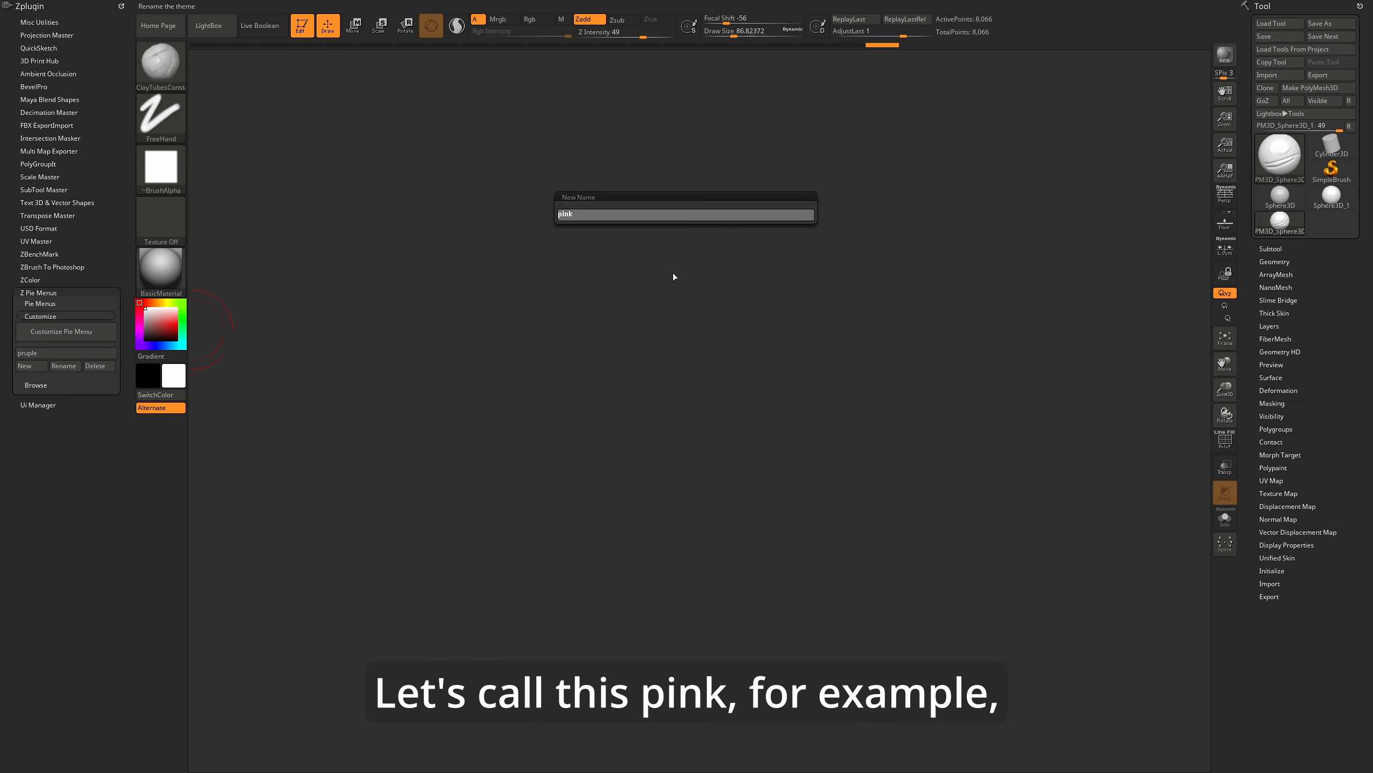
{"action": "key", "text": "Return"}
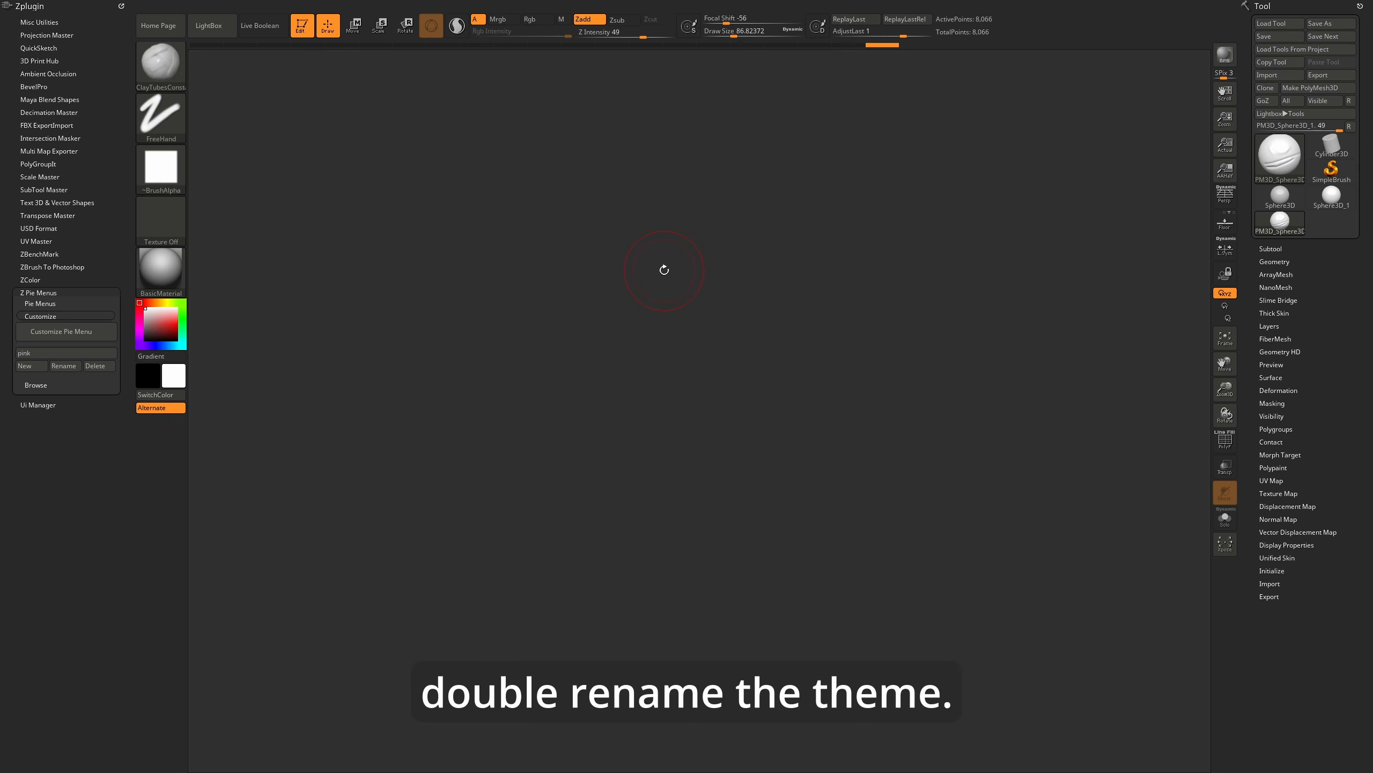
Delete the pink theme and make blue the active pie menu theme
{"action": "left_click", "coordinate": [97, 367]}
{"action": "left_click", "coordinate": [670, 211]}
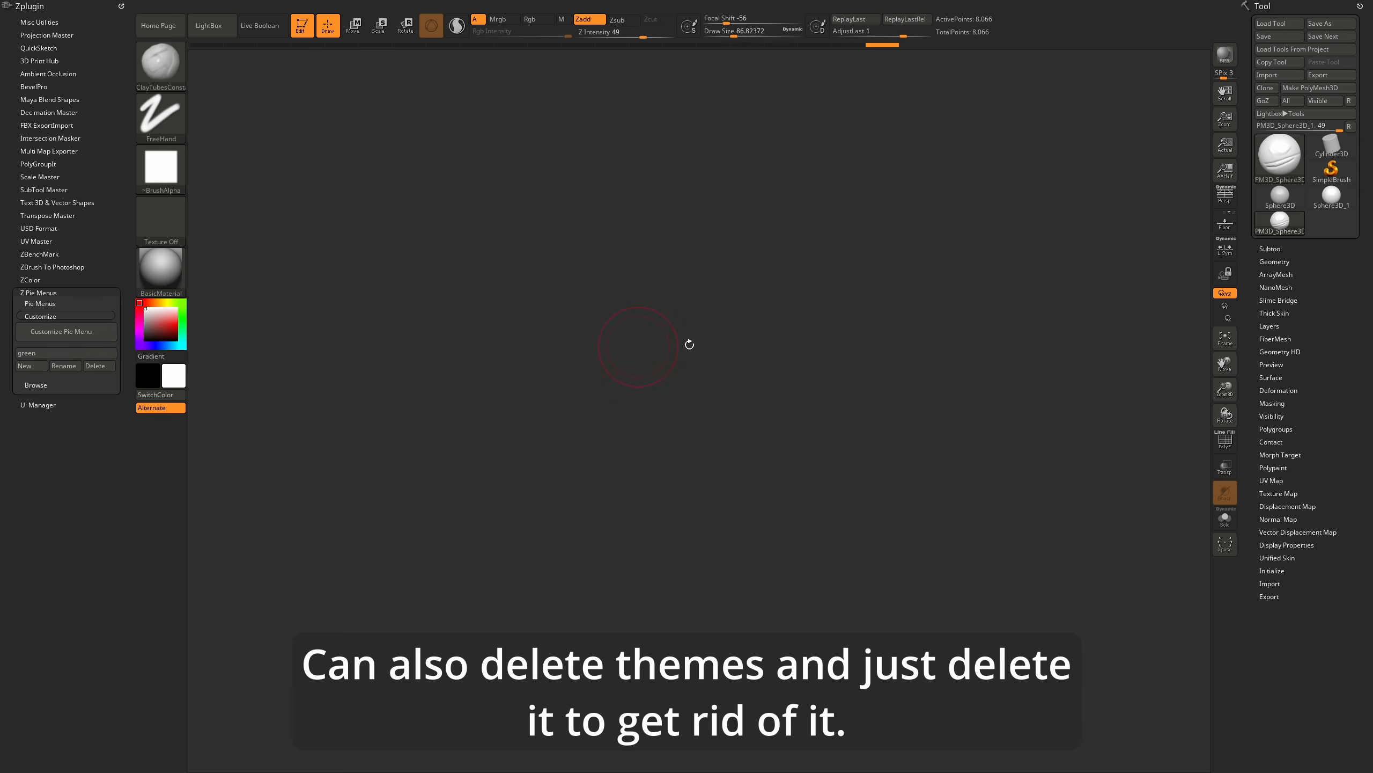
{"action": "left_click", "coordinate": [64, 353]}
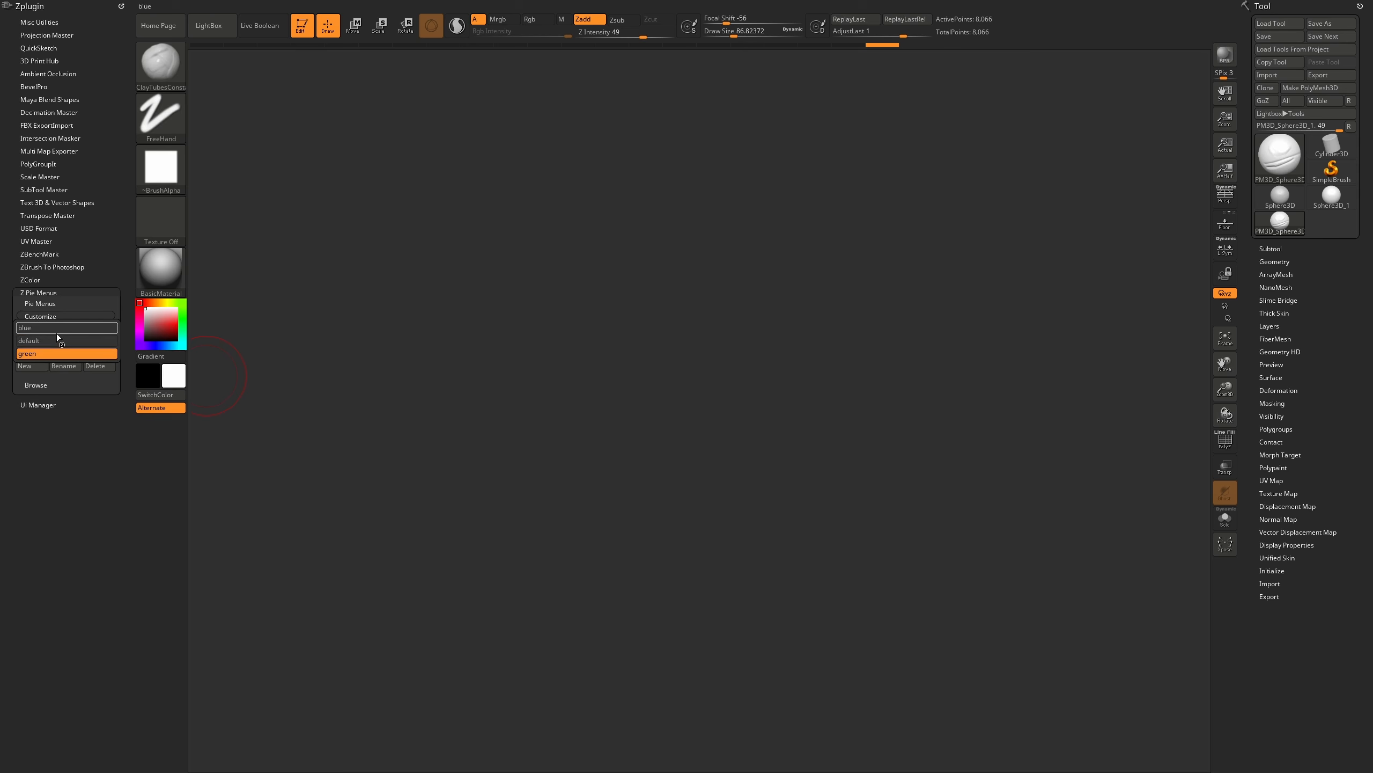
{"action": "left_click", "coordinate": [56, 332]}
{"action": "left_click", "coordinate": [64, 352]}
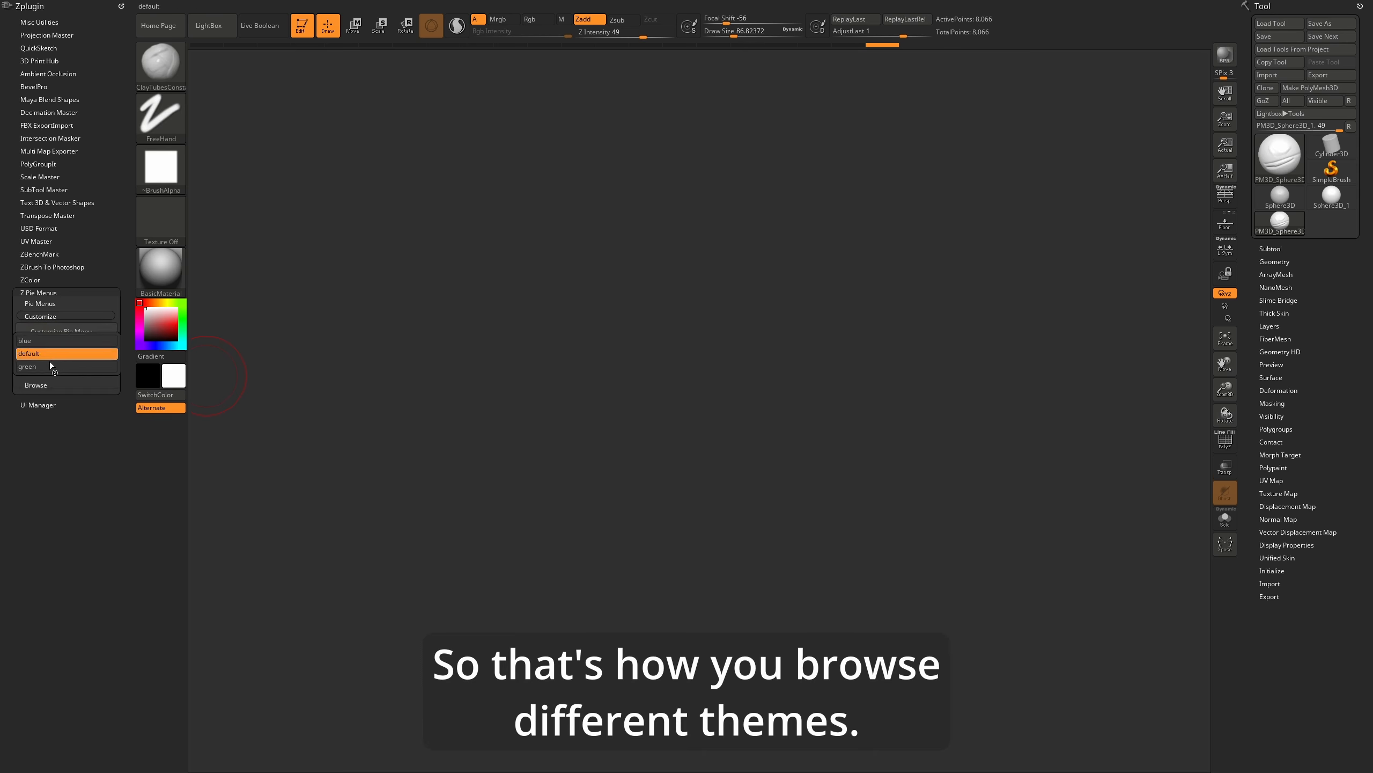
{"action": "left_click", "coordinate": [40, 341]}
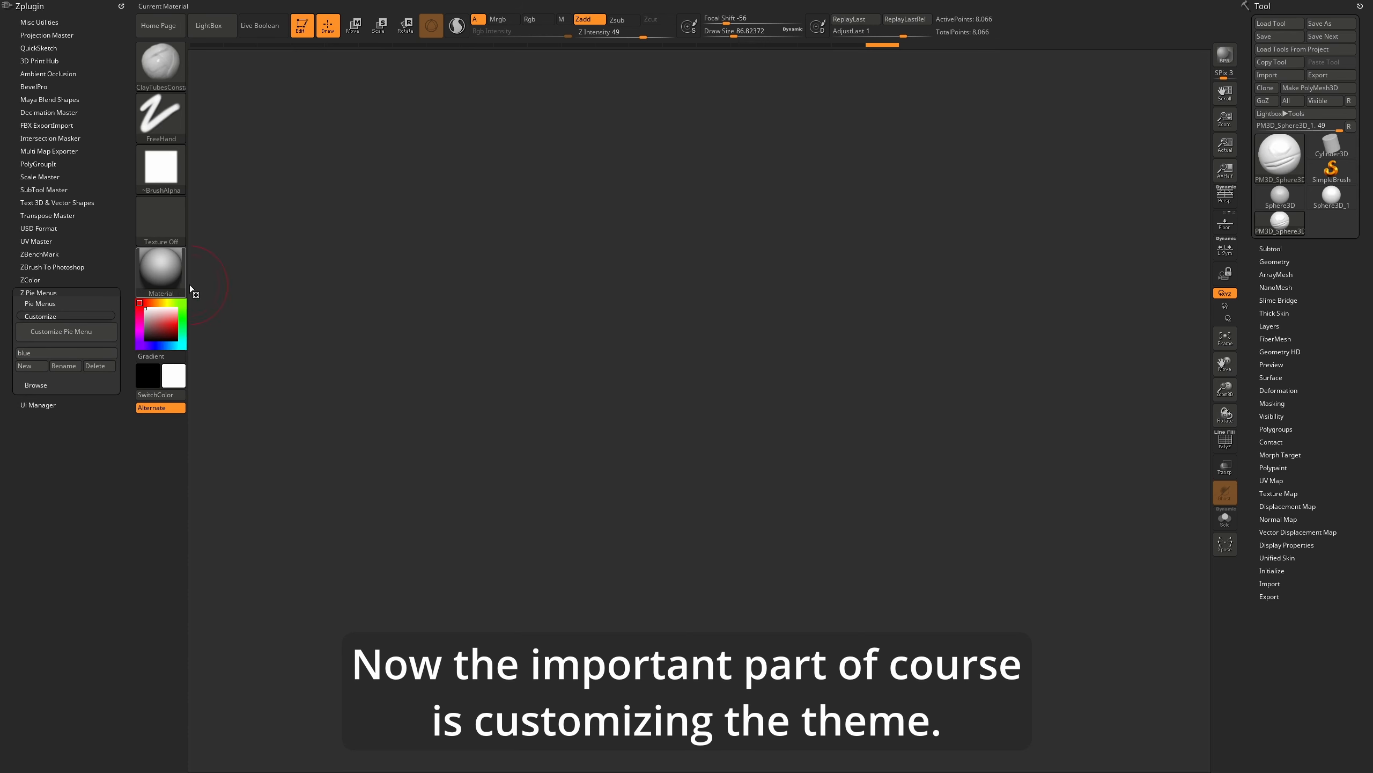
Customize the blue theme by setting its highlight color to 1b89c8 and storing that color in the first custom swatch
{"action": "left_click", "coordinate": [71, 336]}
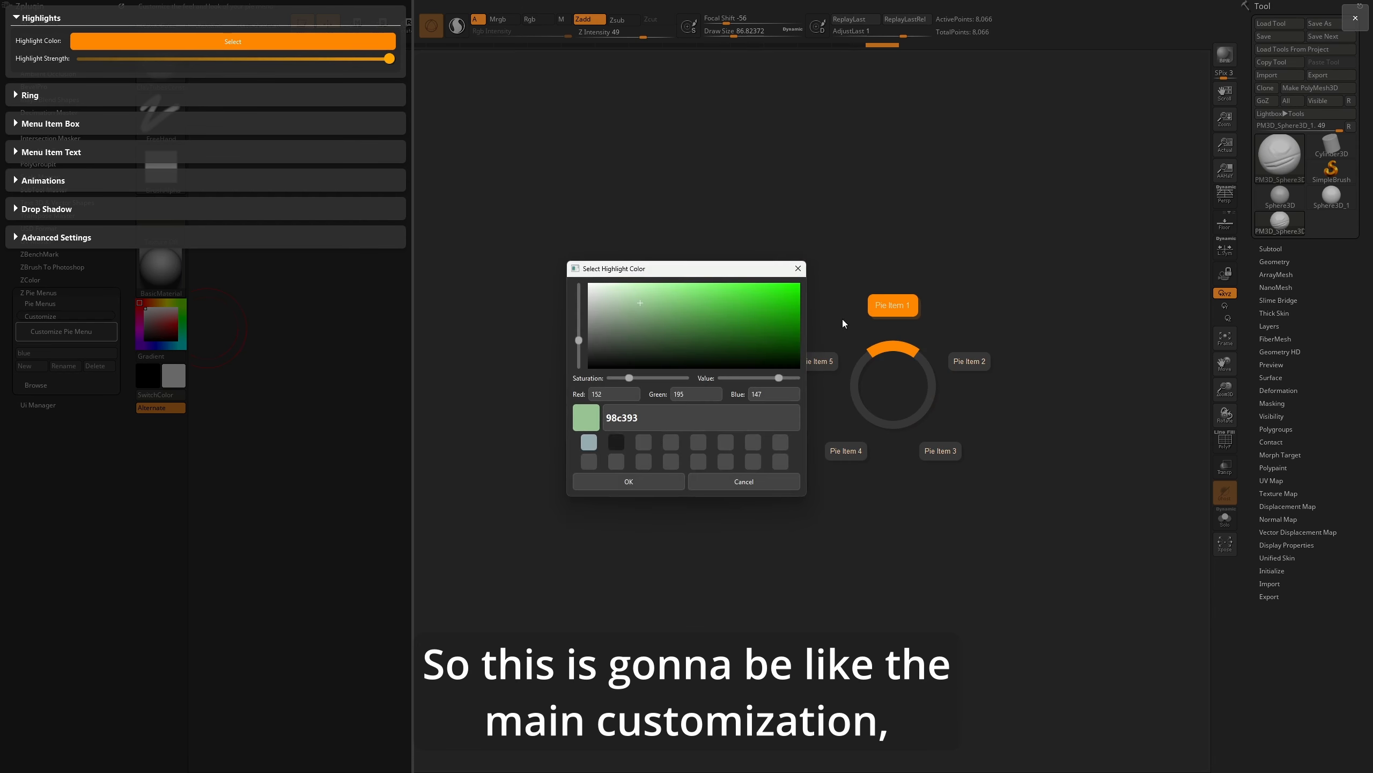
{"action": "left_click_drag", "start_coordinate": [701, 270], "coordinate": [604, 292]}
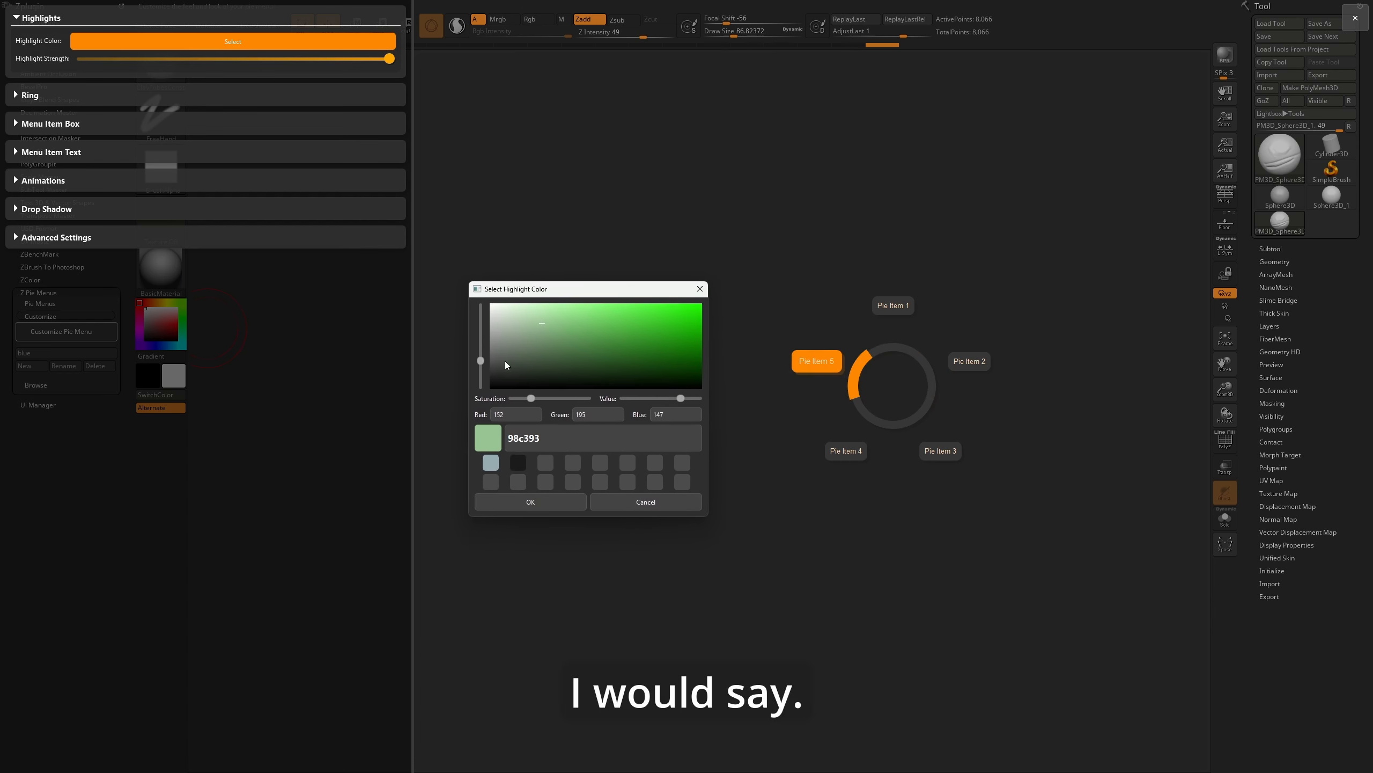
{"action": "mouse_move", "coordinate": [481, 360]}
{"action": "left_mouse_down"}
{"action": "mouse_move", "coordinate": [480, 388]}
{"action": "mouse_move", "coordinate": [482, 341]}
{"action": "left_mouse_up"}
{"action": "left_click", "coordinate": [611, 331]}
{"action": "left_click", "coordinate": [647, 348]}
{"action": "left_click", "coordinate": [659, 339]}
{"action": "left_click_drag", "start_coordinate": [659, 339], "coordinate": [673, 323]}
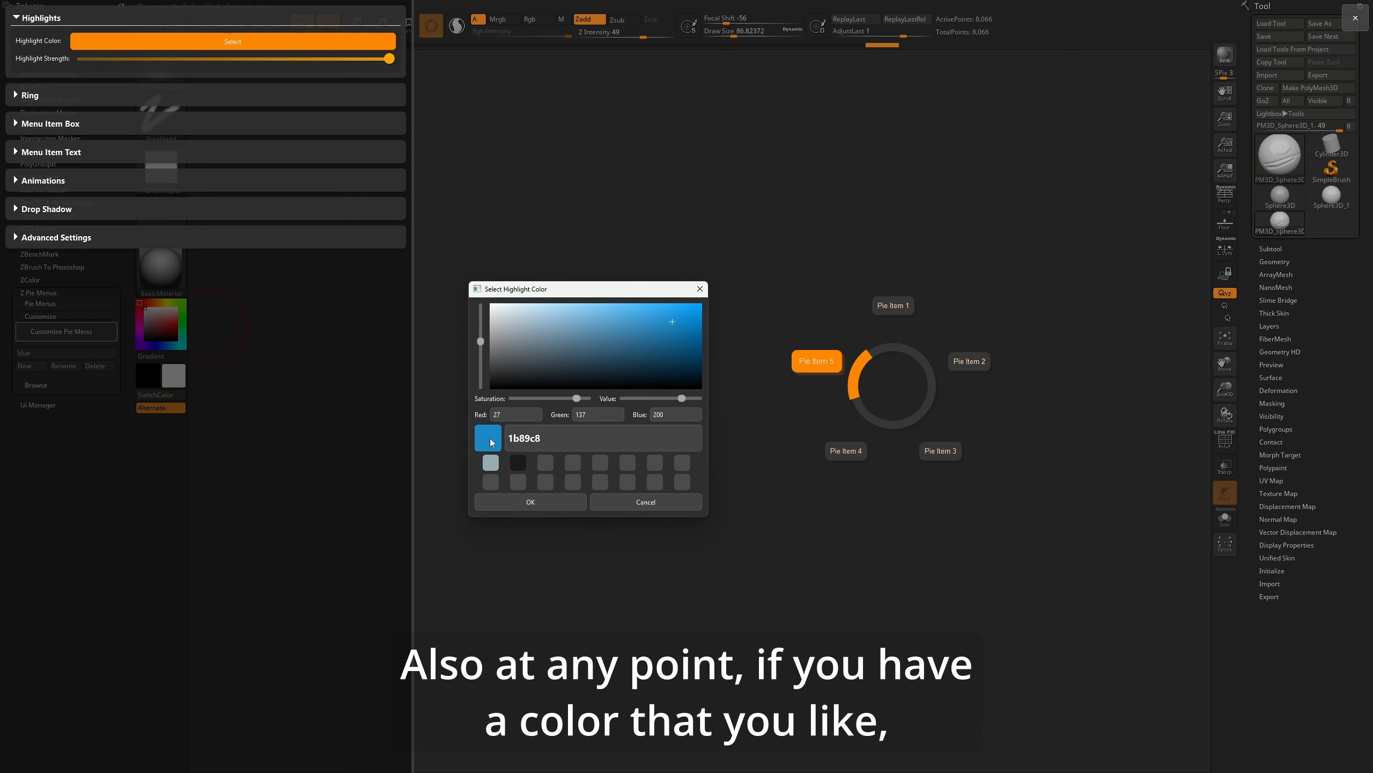
{"action": "left_click_drag", "start_coordinate": [489, 438], "coordinate": [536, 461]}
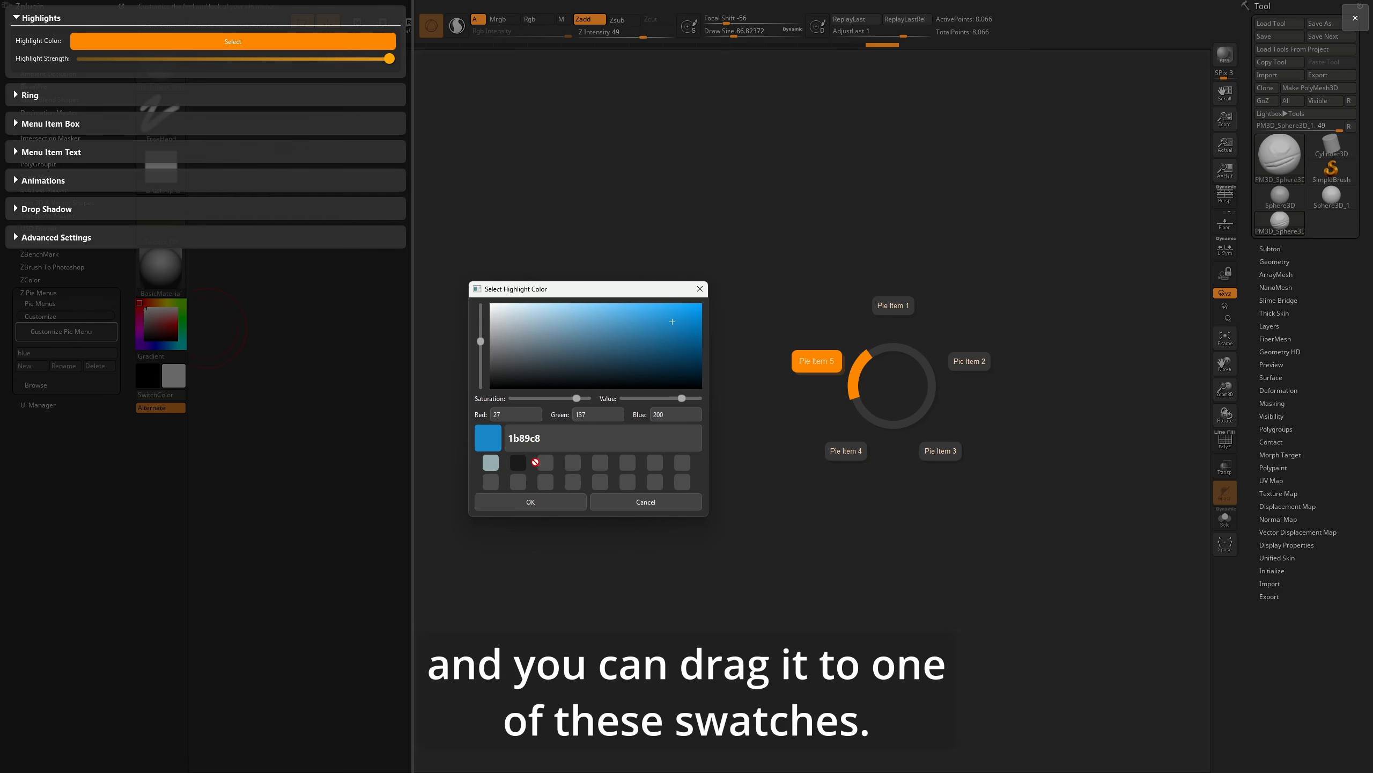
{"action": "left_click_drag", "start_coordinate": [636, 463], "coordinate": [490, 462]}
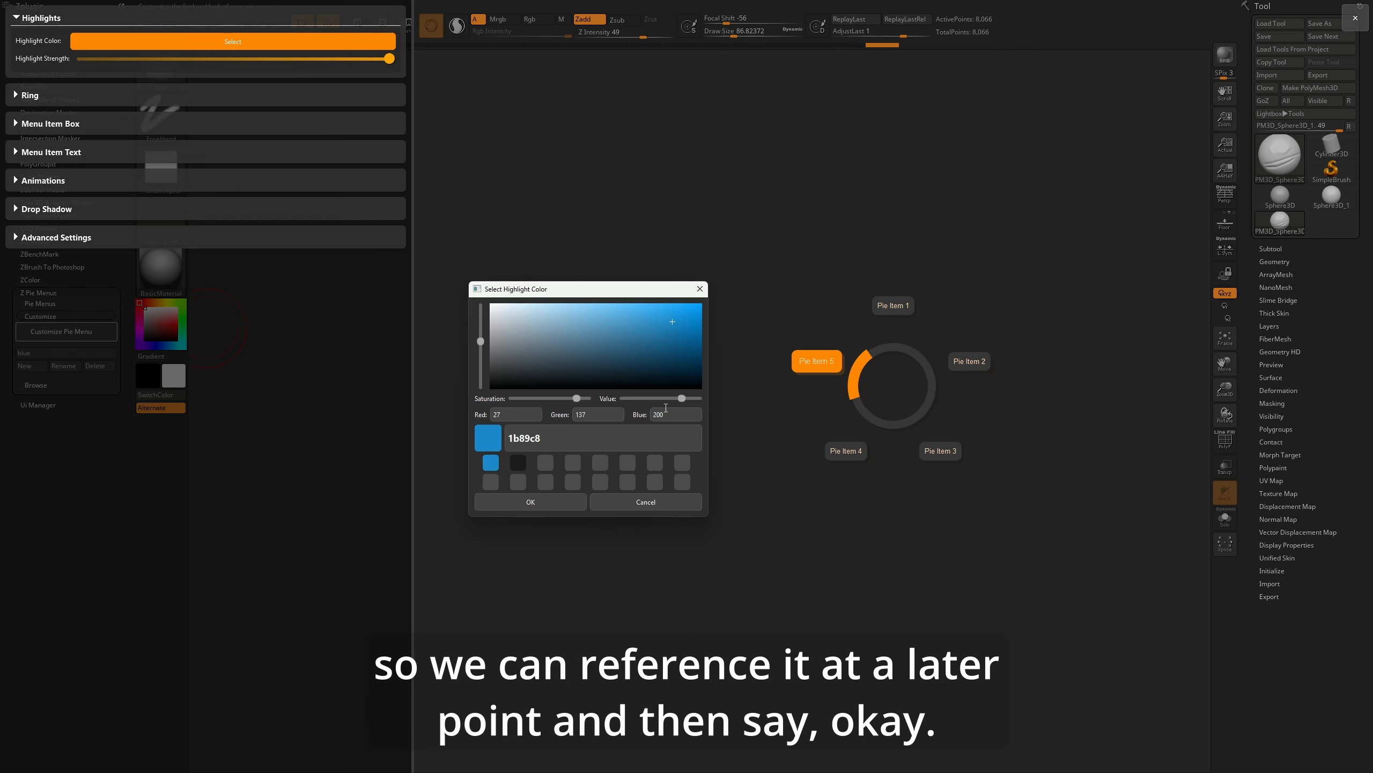
{"action": "left_click", "coordinate": [509, 501]}
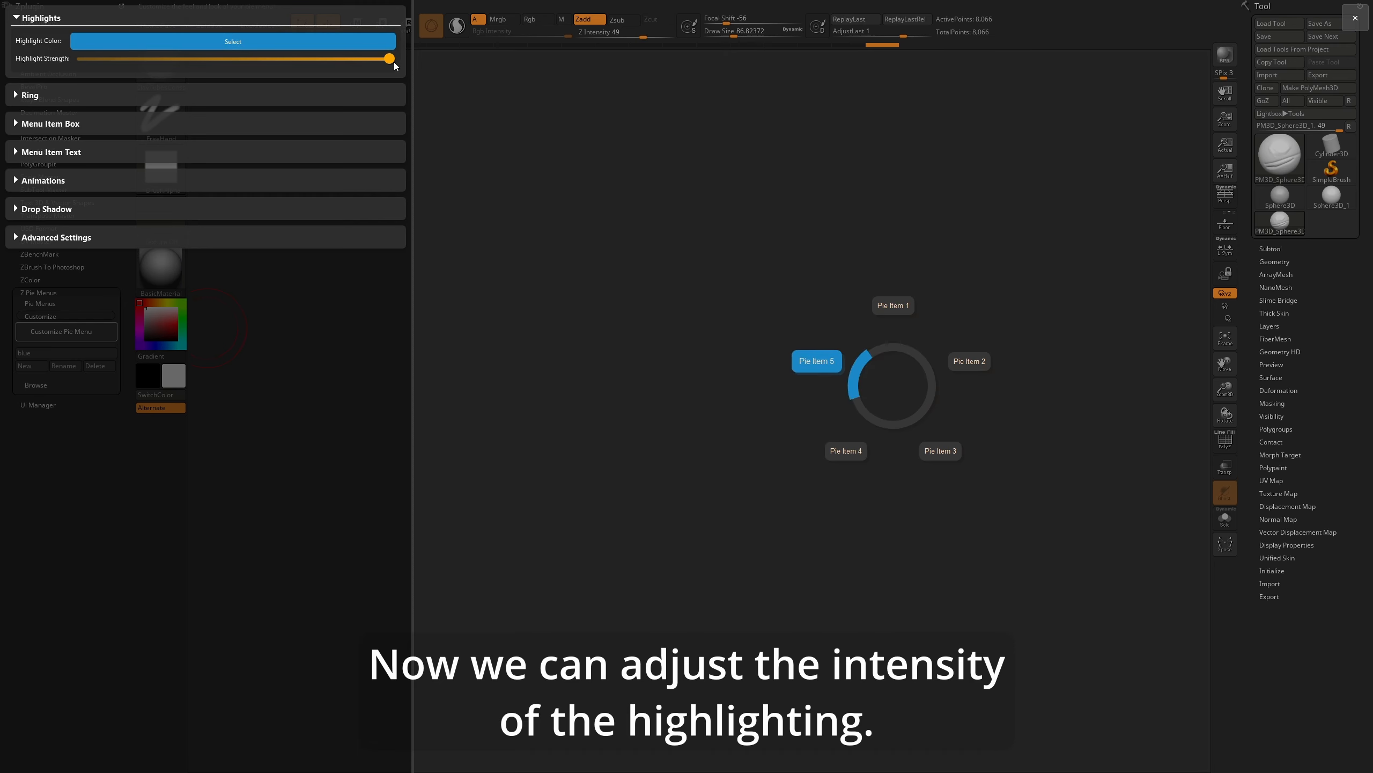
Adjust the highlight strength, keeping it close to the maximum, and collapse the Highlights settings
{"action": "left_click_drag", "start_coordinate": [394, 62], "coordinate": [373, 85]}
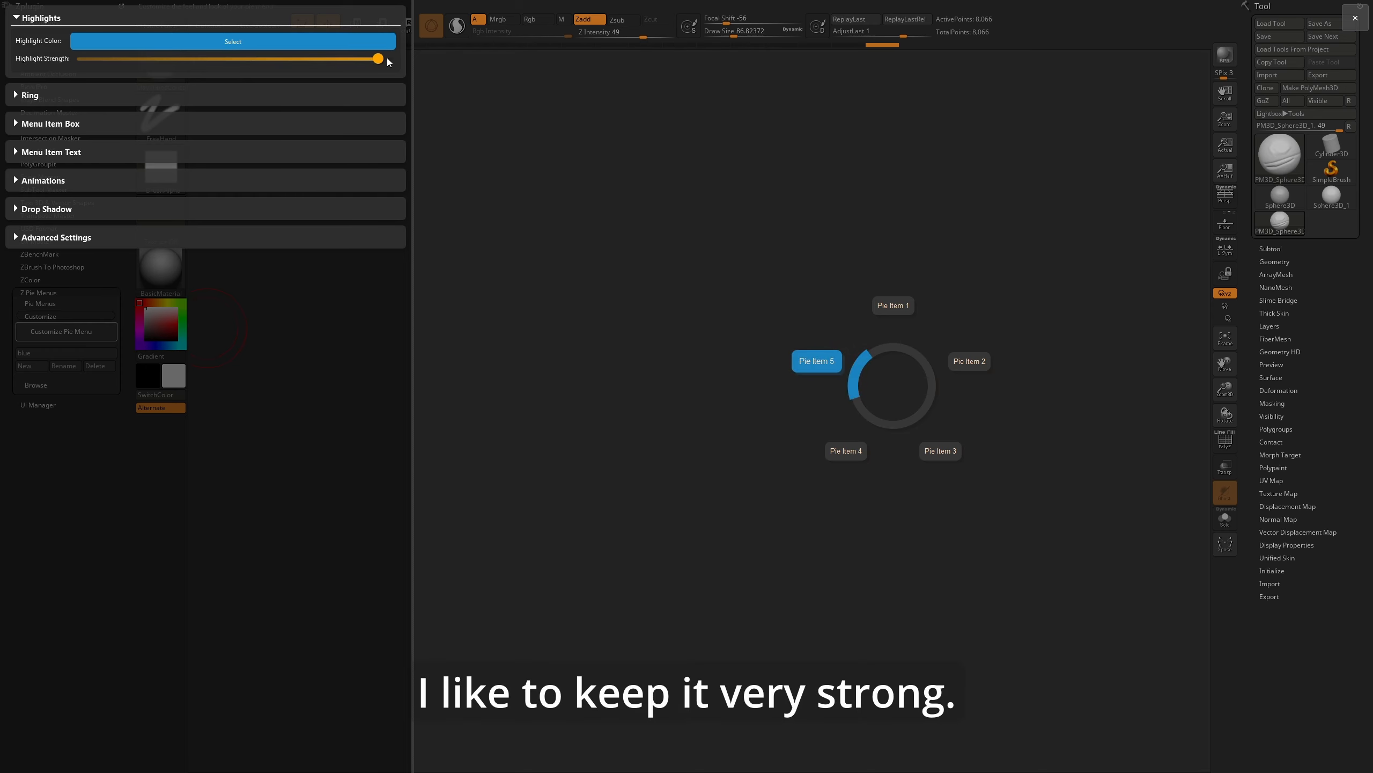
{"action": "left_click", "coordinate": [15, 19]}
Set the pie menu's ring color to dark blue 132834 and store it in the third custom swatch
{"action": "left_click", "coordinate": [24, 45]}
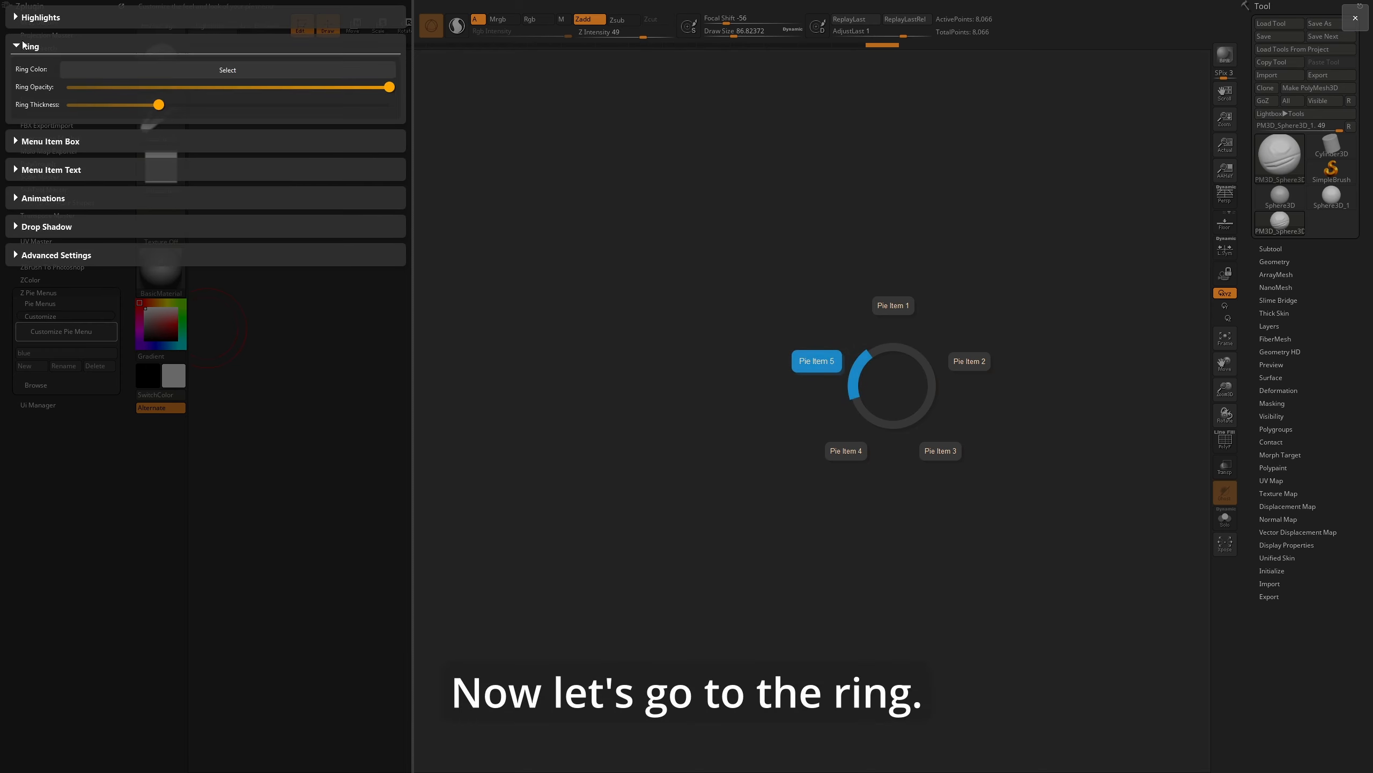
{"action": "left_click", "coordinate": [271, 69]}
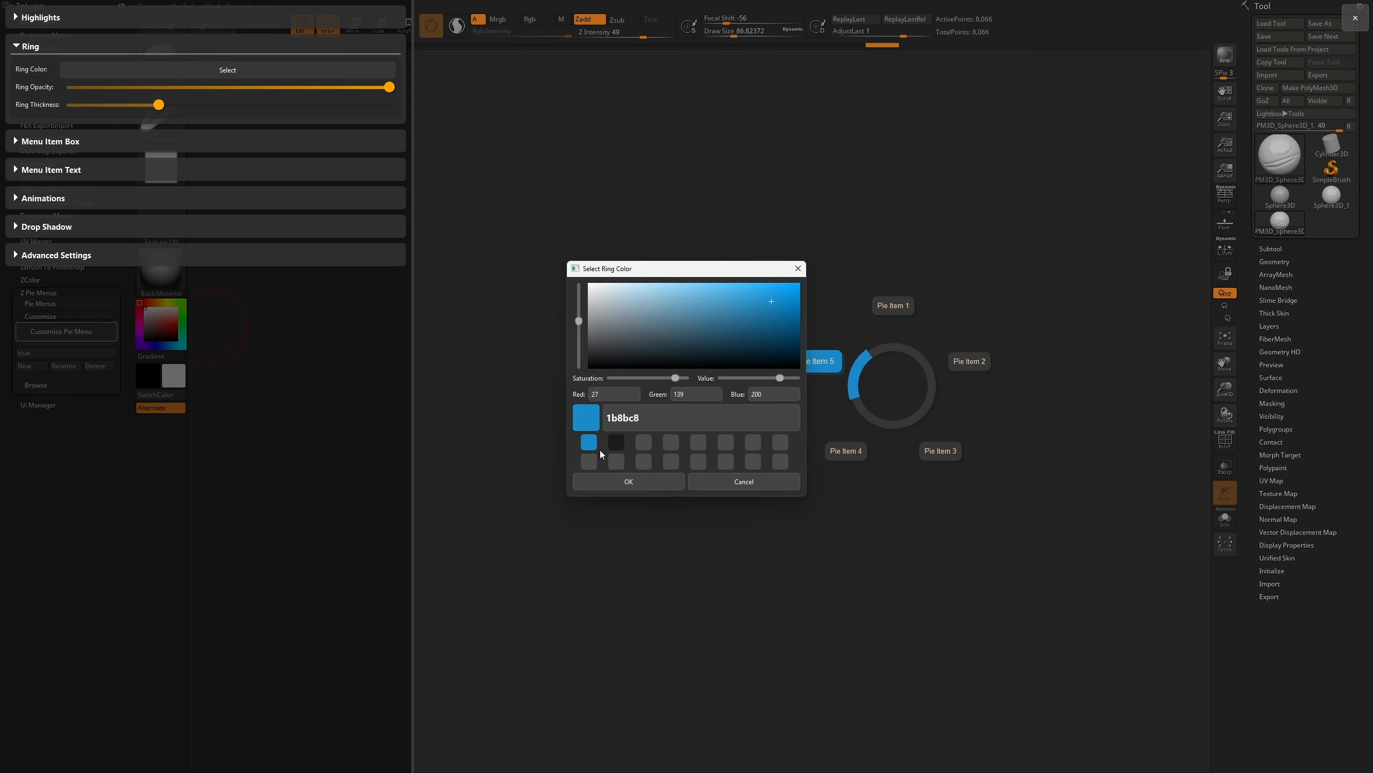
{"action": "left_click", "coordinate": [616, 442]}
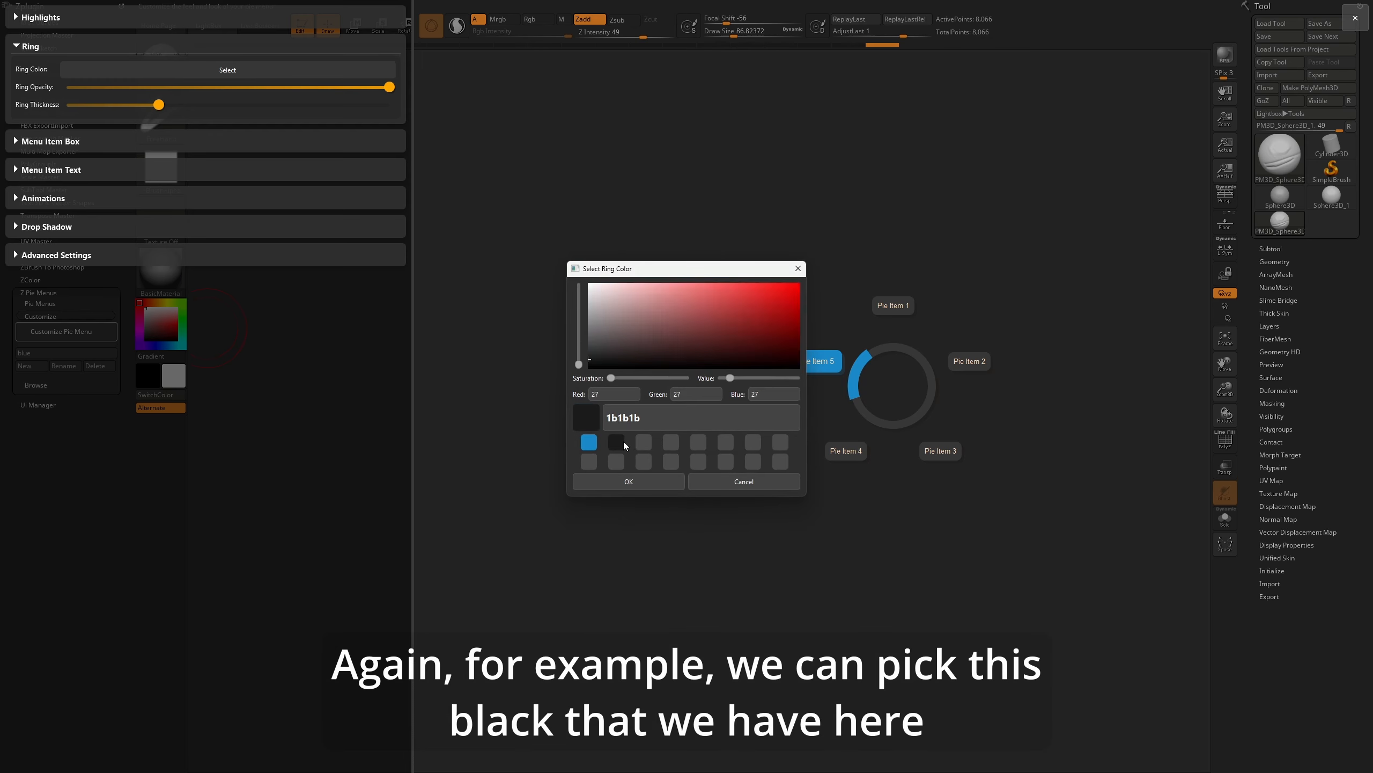
{"action": "left_click", "coordinate": [585, 443]}
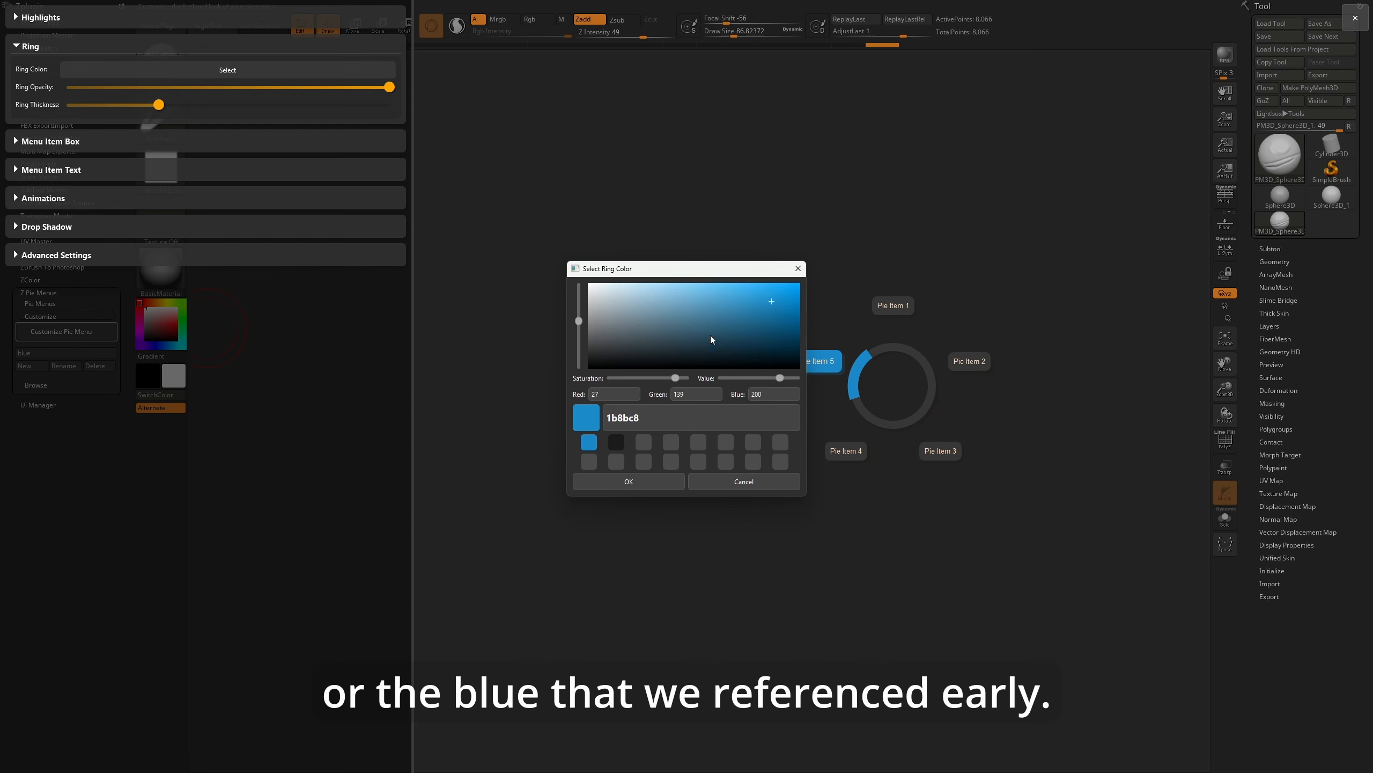
{"action": "left_click", "coordinate": [765, 336]}
{"action": "mouse_move", "coordinate": [765, 336]}
{"action": "left_mouse_down"}
{"action": "mouse_move", "coordinate": [757, 350]}
{"action": "mouse_move", "coordinate": [722, 351]}
{"action": "left_mouse_up"}
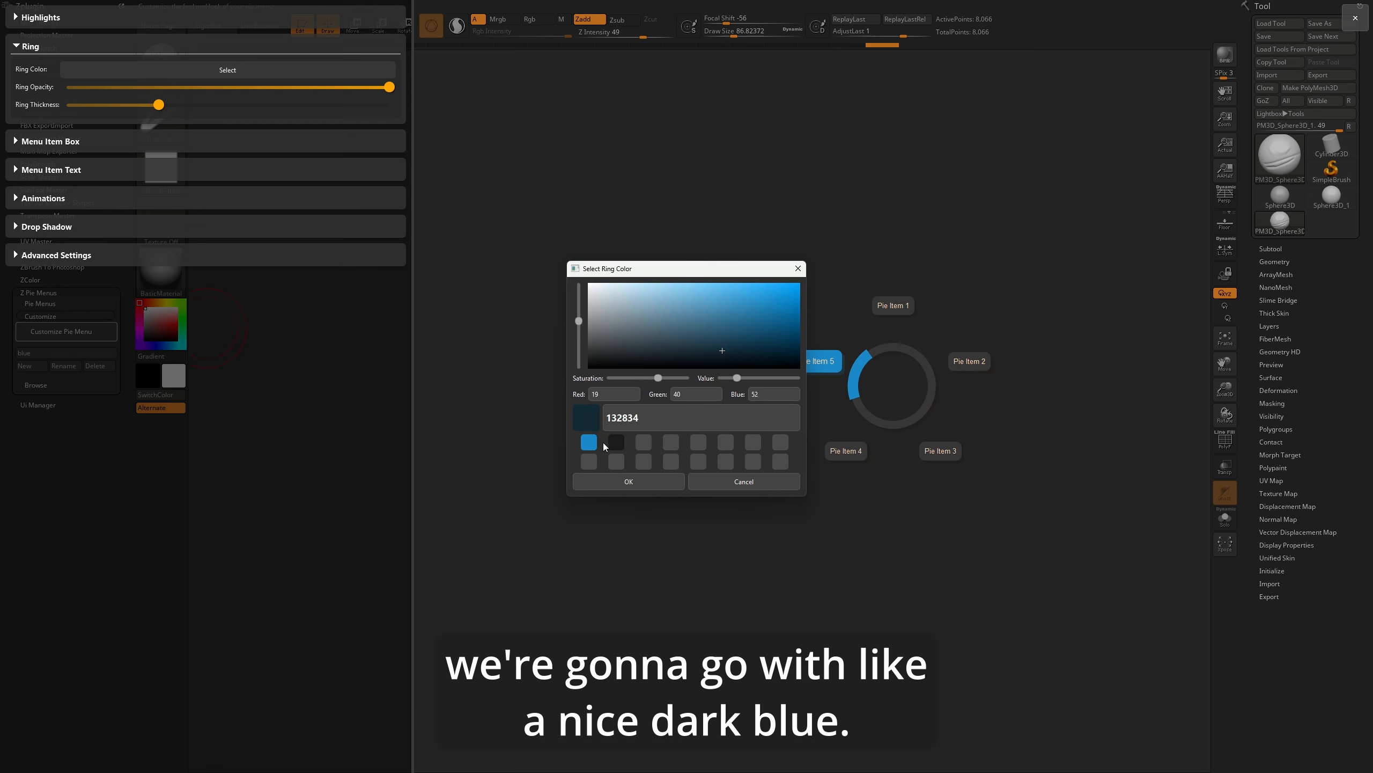
{"action": "left_click", "coordinate": [629, 481]}
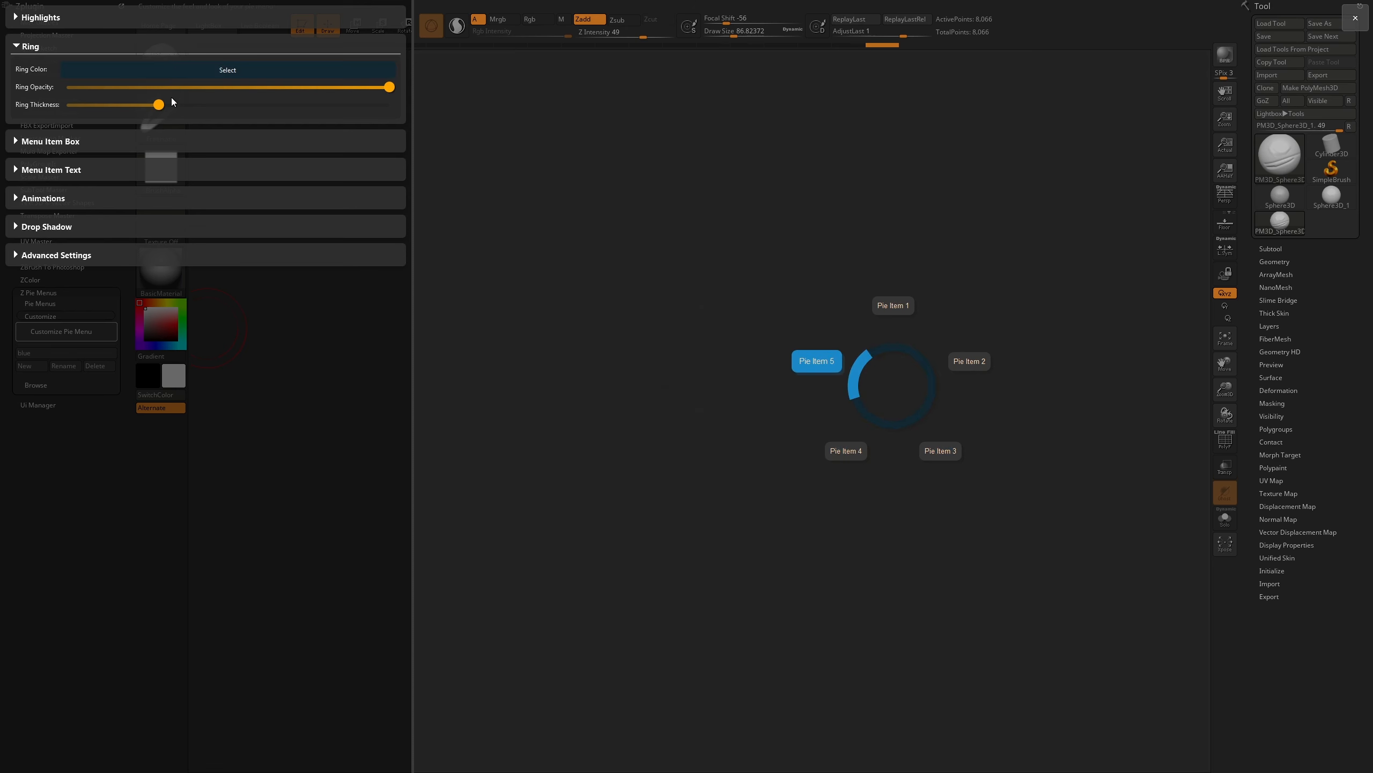
Increase the ring thickness slightly and lower the ring opacity so the ring is slightly transparent
{"action": "mouse_move", "coordinate": [173, 103]}
{"action": "left_mouse_down"}
{"action": "mouse_move", "coordinate": [310, 105]}
{"action": "mouse_move", "coordinate": [136, 110]}
{"action": "mouse_move", "coordinate": [274, 110]}
{"action": "mouse_move", "coordinate": [167, 110]}
{"action": "left_mouse_up"}
{"action": "mouse_move", "coordinate": [389, 93]}
{"action": "left_mouse_down"}
{"action": "mouse_move", "coordinate": [70, 96]}
{"action": "mouse_move", "coordinate": [393, 106]}
{"action": "left_mouse_up"}
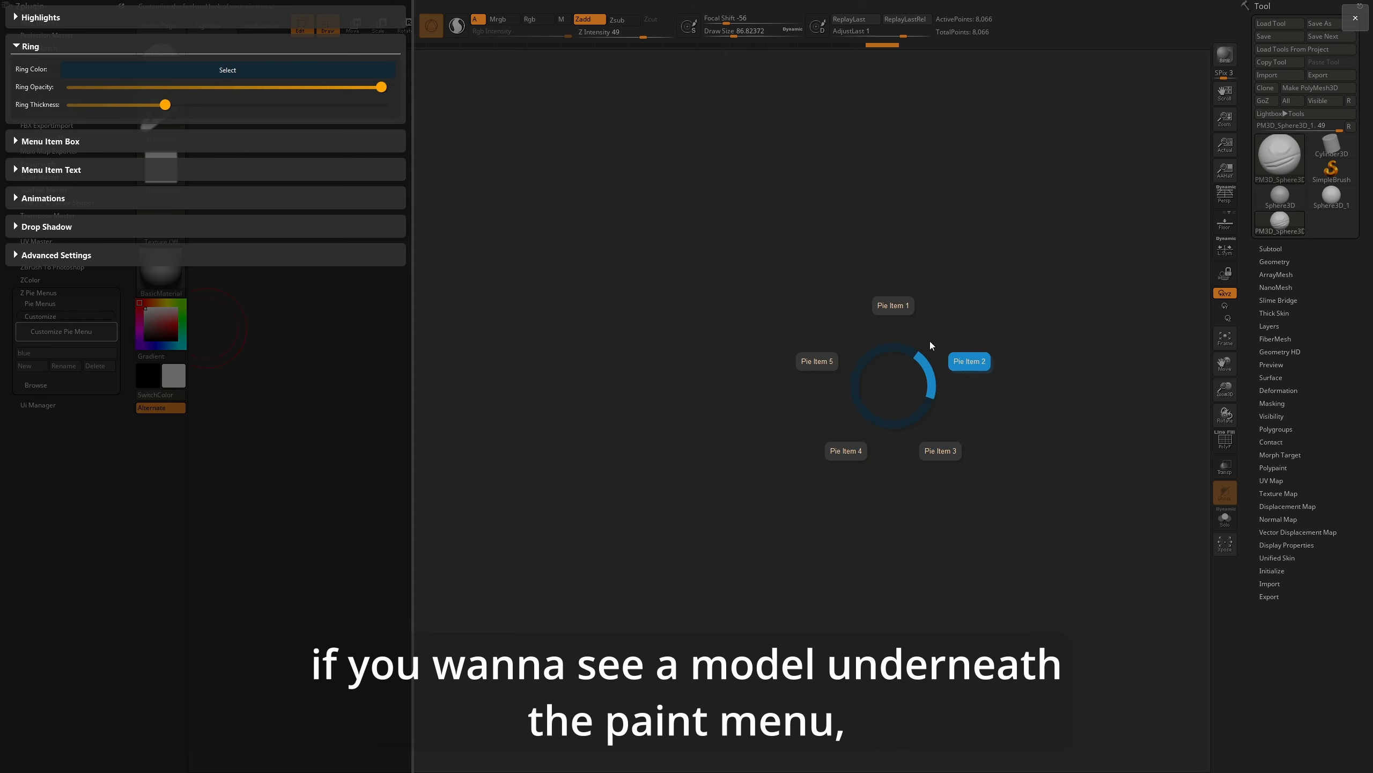
{"action": "left_click_drag", "start_coordinate": [385, 95], "coordinate": [370, 94]}
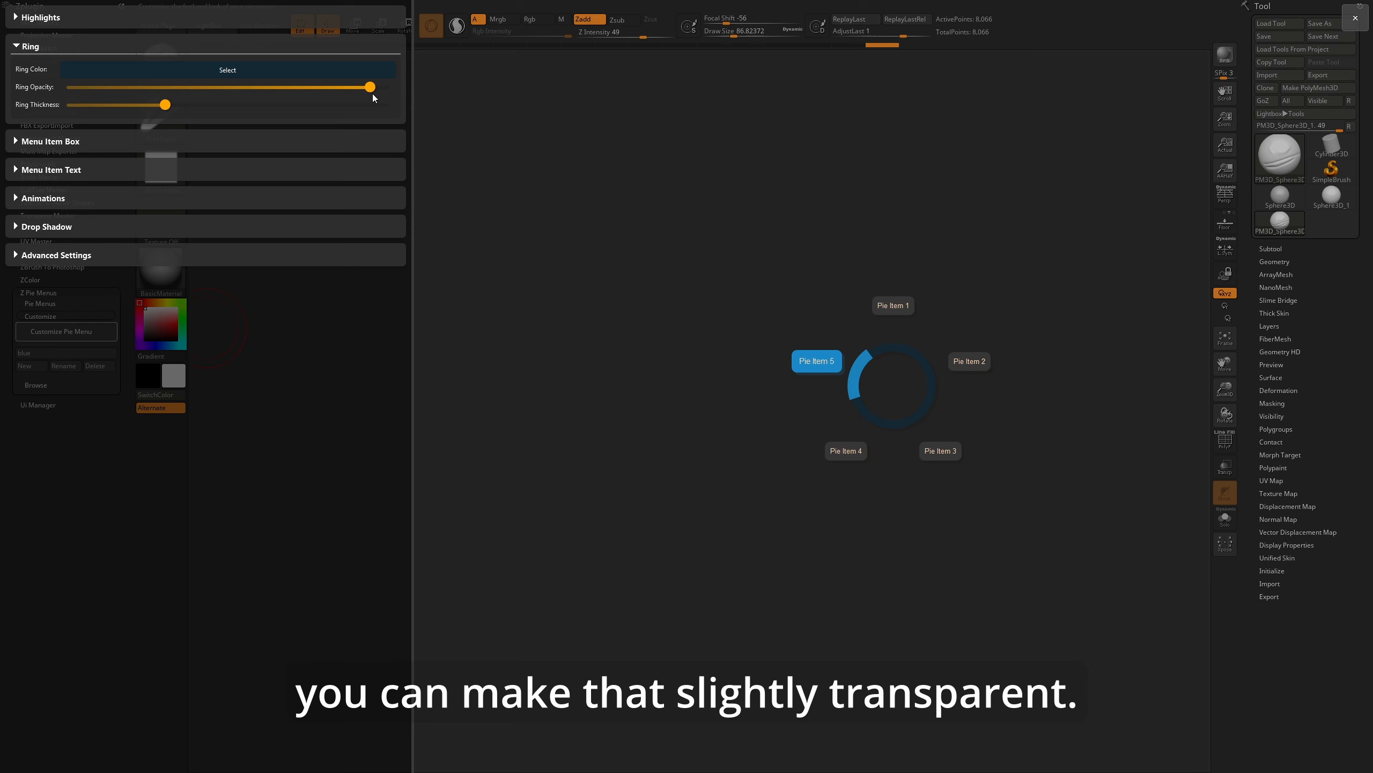
Set the menu item box background color to 132834 and lower the background opacity slightly
{"action": "left_click", "coordinate": [15, 149]}
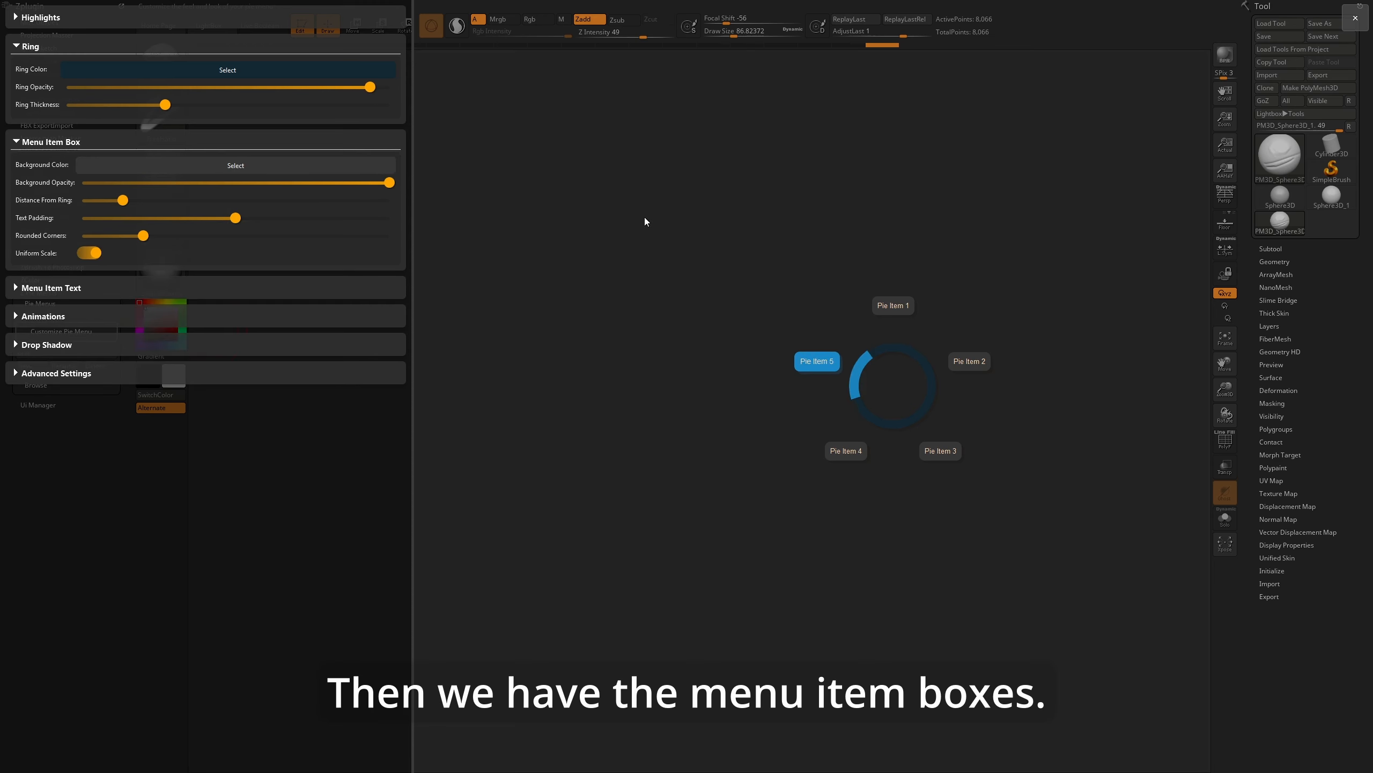
{"action": "left_click", "coordinate": [18, 48]}
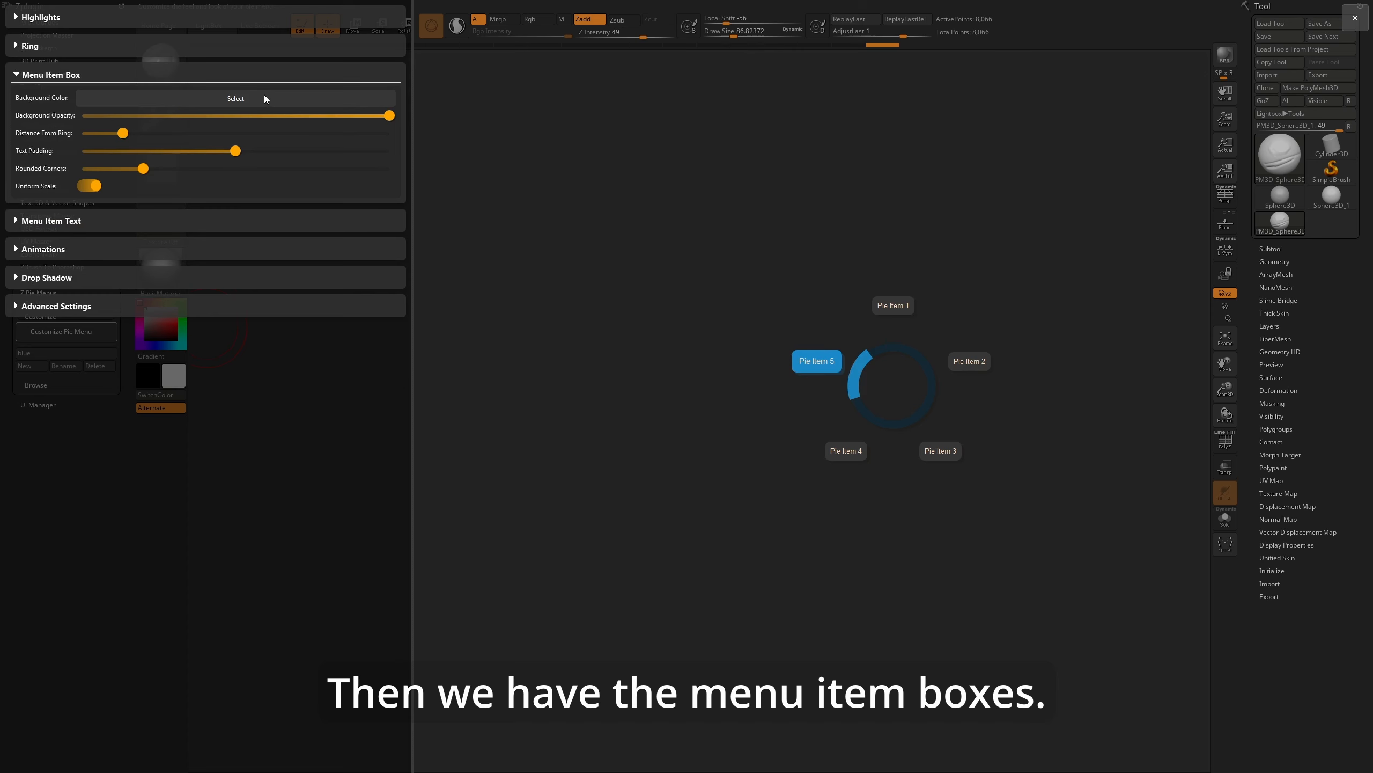
{"action": "left_click", "coordinate": [221, 106]}
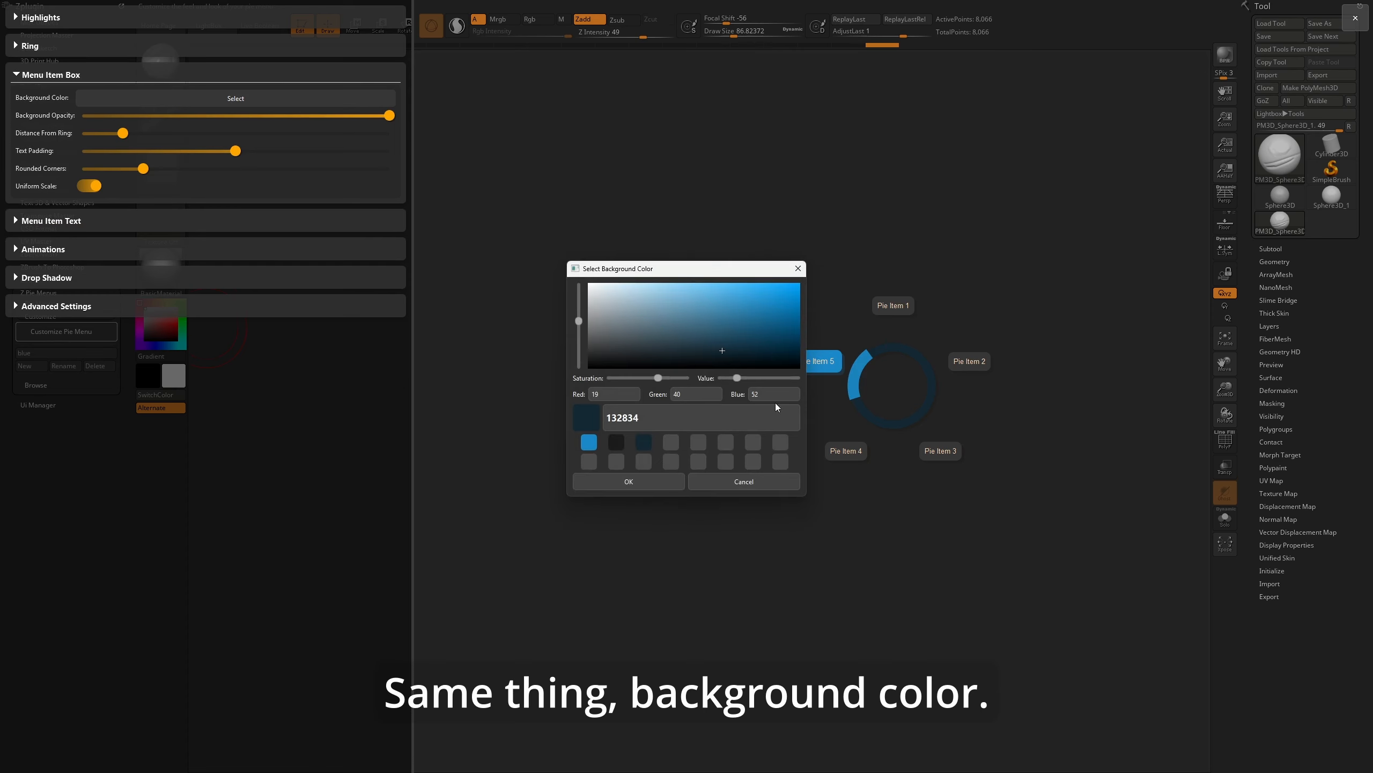
{"action": "left_click", "coordinate": [647, 478]}
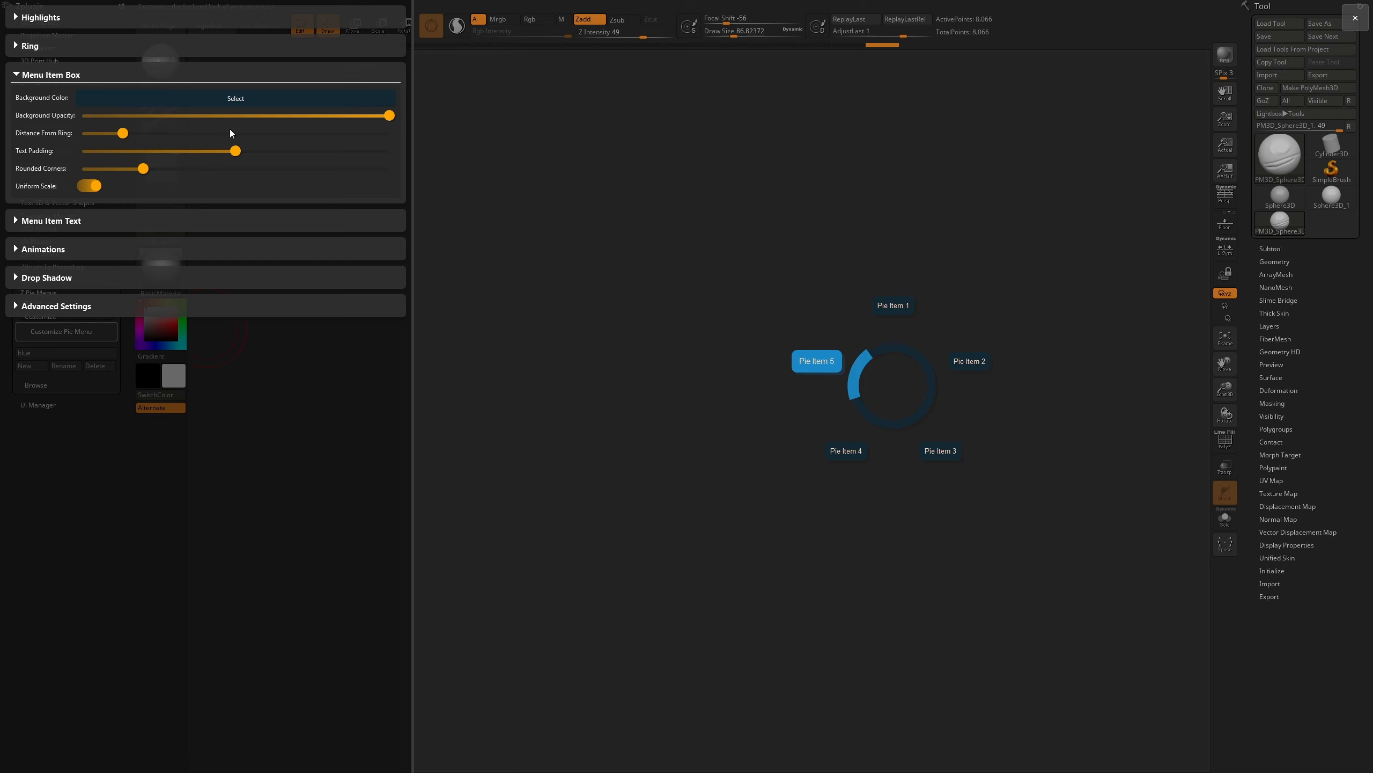
{"action": "left_click_drag", "start_coordinate": [390, 116], "coordinate": [337, 141]}
Slightly increase the menu item boxes' distance from the ring, their text padding and their corner rounding
{"action": "left_click_drag", "start_coordinate": [122, 133], "coordinate": [146, 160]}
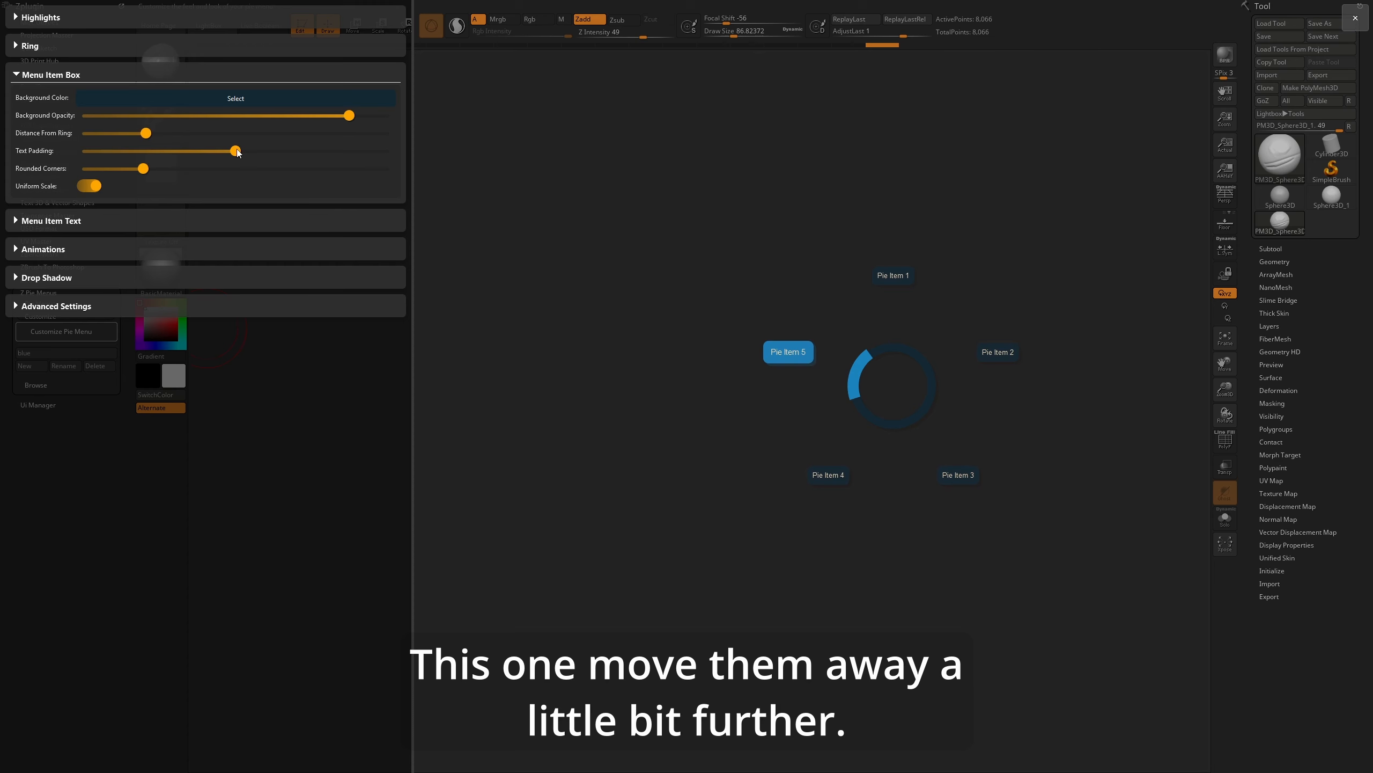
{"action": "left_click_drag", "start_coordinate": [238, 152], "coordinate": [185, 170]}
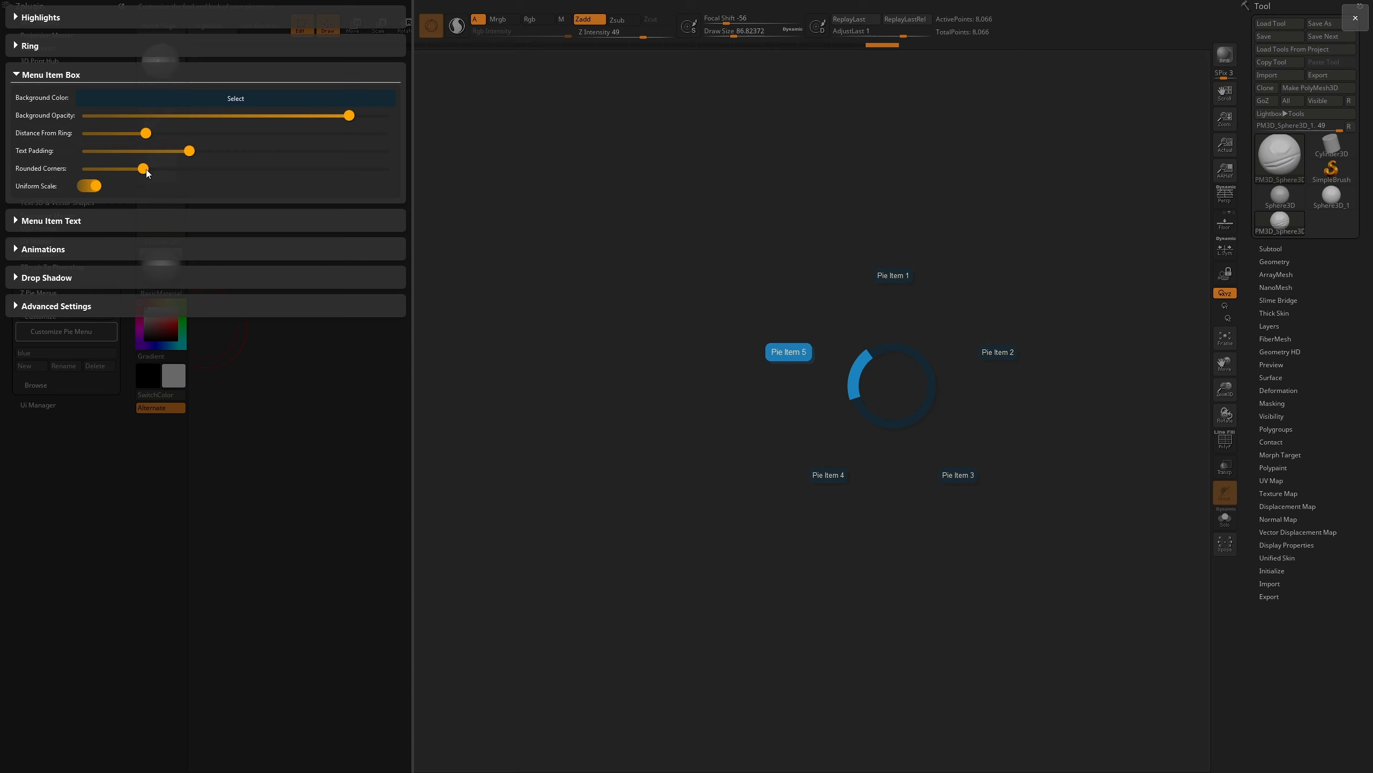
{"action": "left_click_drag", "start_coordinate": [146, 172], "coordinate": [116, 202]}
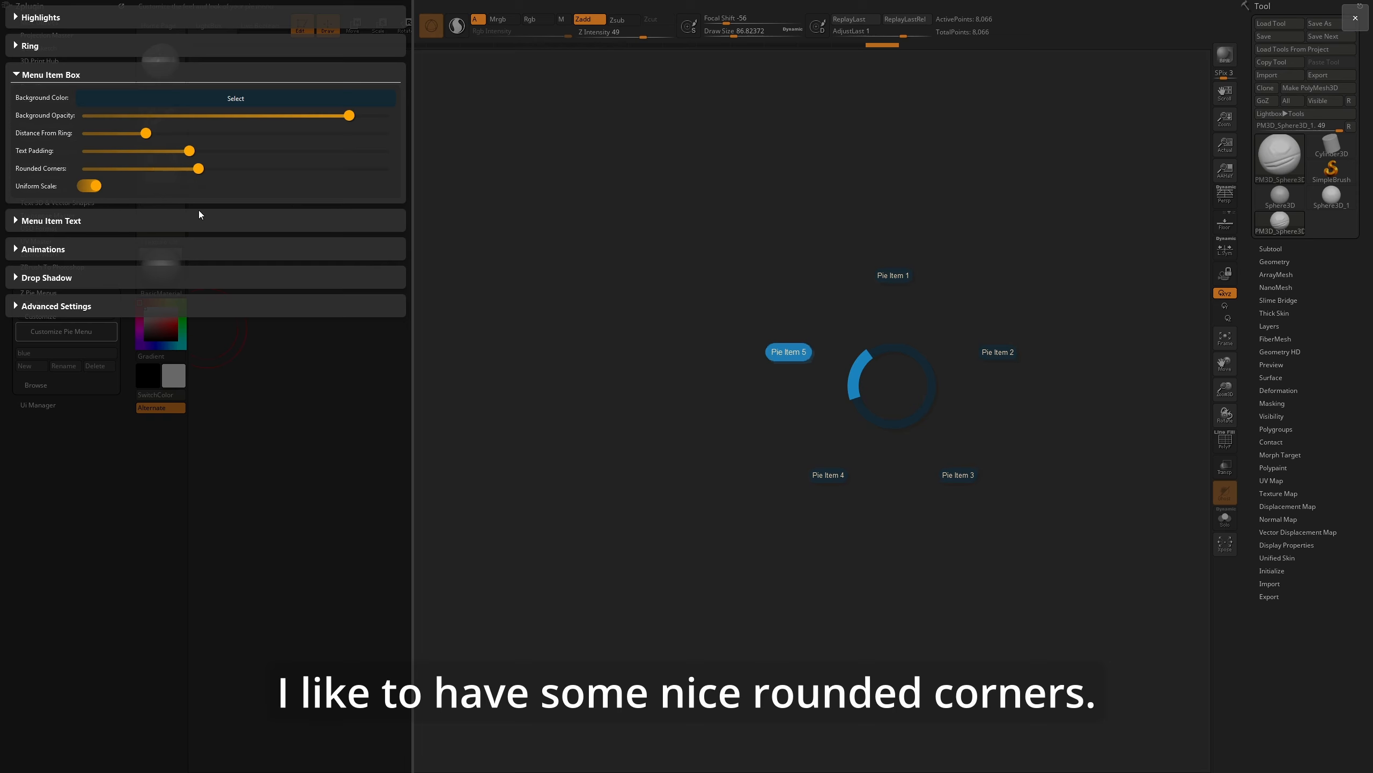
{"action": "left_click_drag", "start_coordinate": [199, 210], "coordinate": [159, 208]}
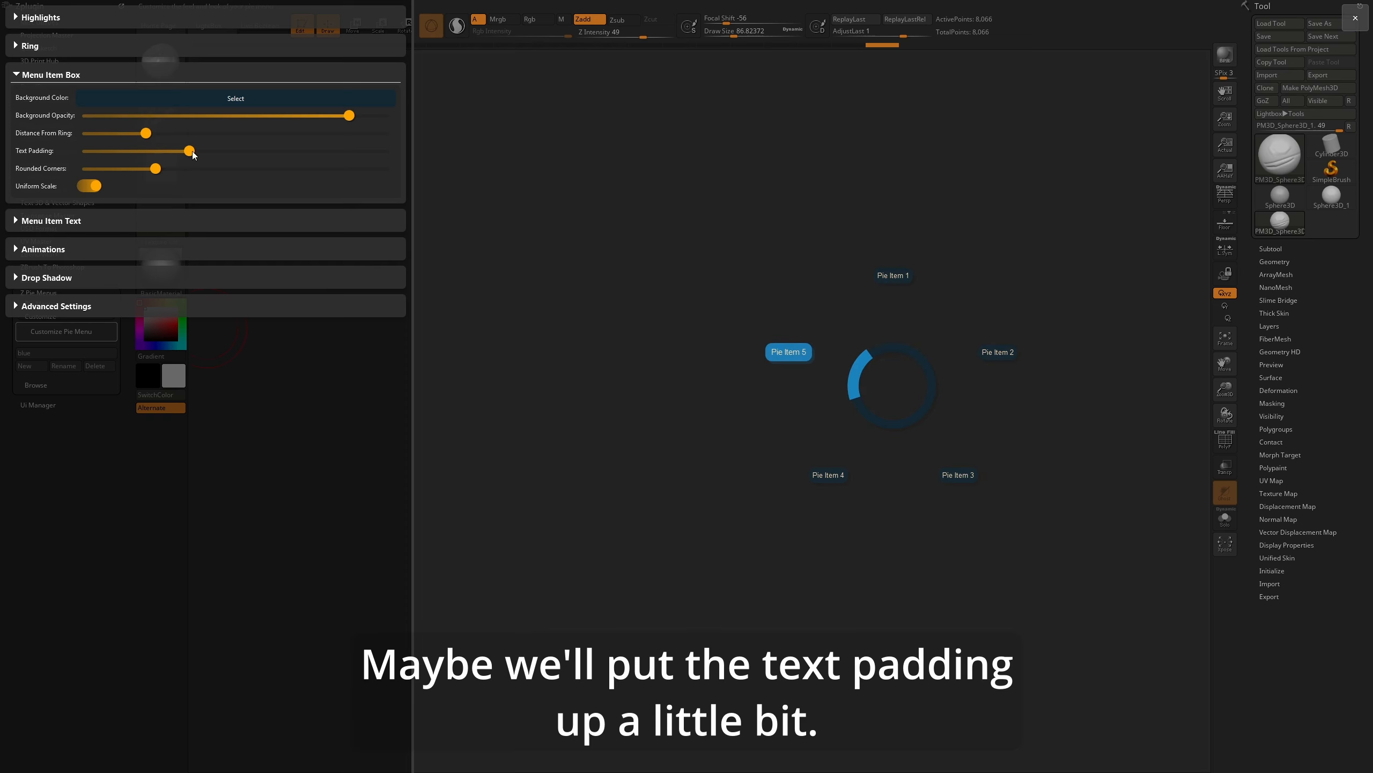
{"action": "left_click_drag", "start_coordinate": [192, 154], "coordinate": [251, 153]}
Toggle Uniform Scale for the menu item boxes to compare both modes, leaving it switched off
{"action": "left_click", "coordinate": [89, 186]}
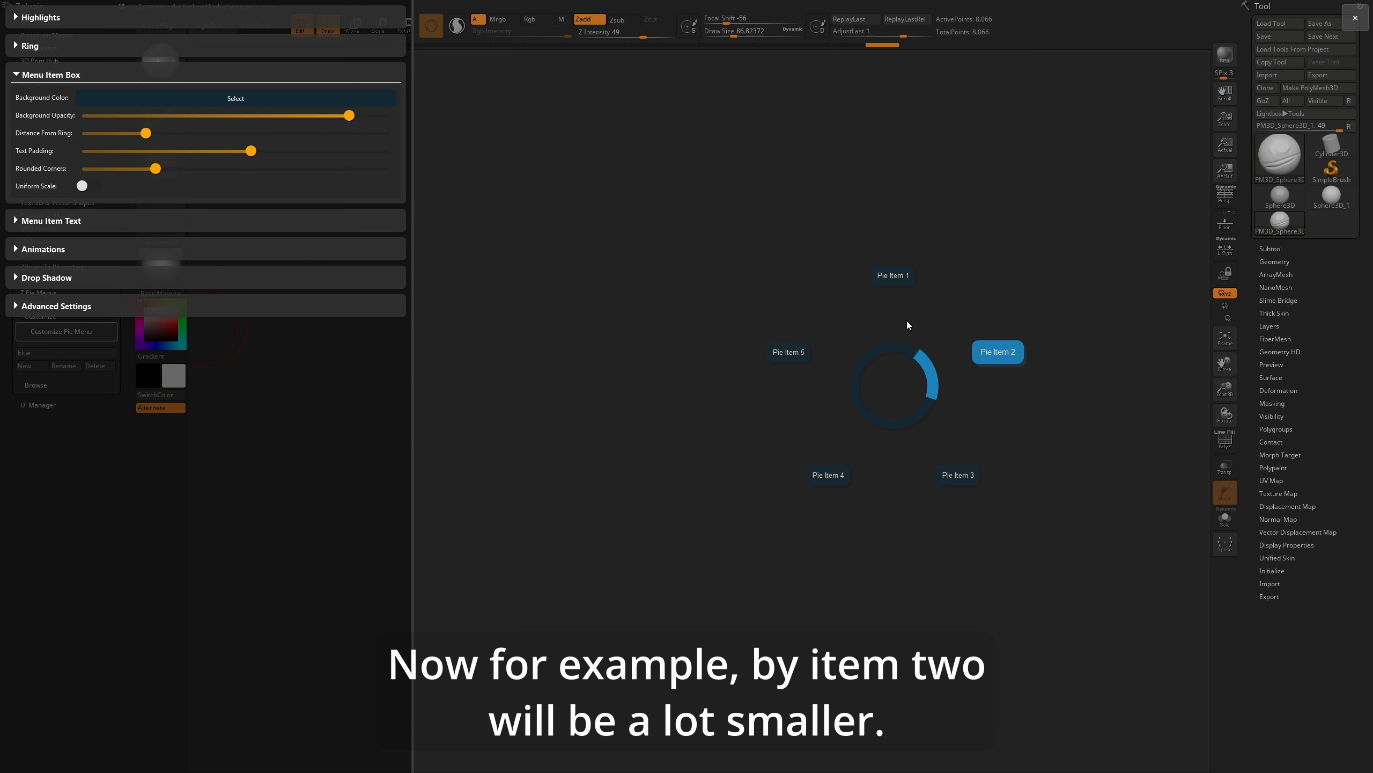
{"action": "left_click", "coordinate": [87, 186]}
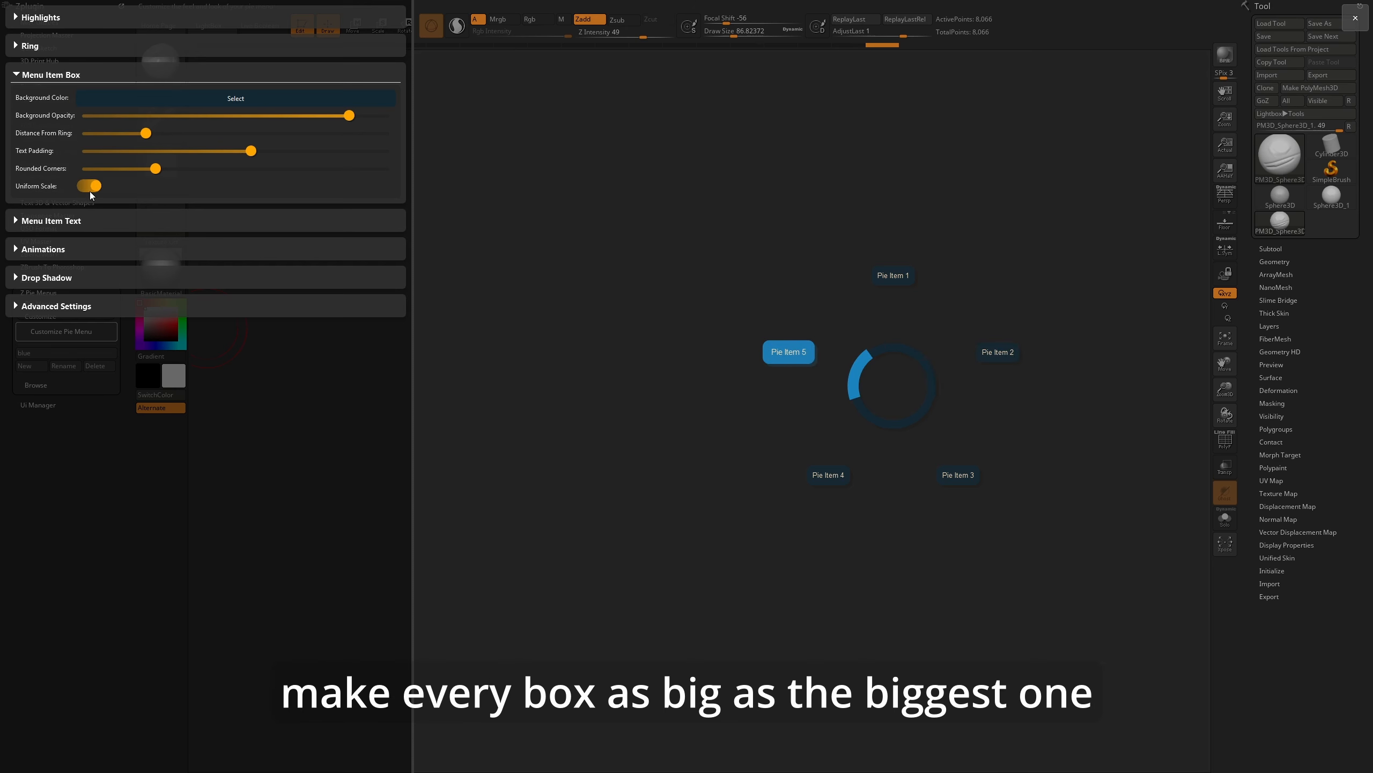
{"action": "left_click", "coordinate": [90, 188]}
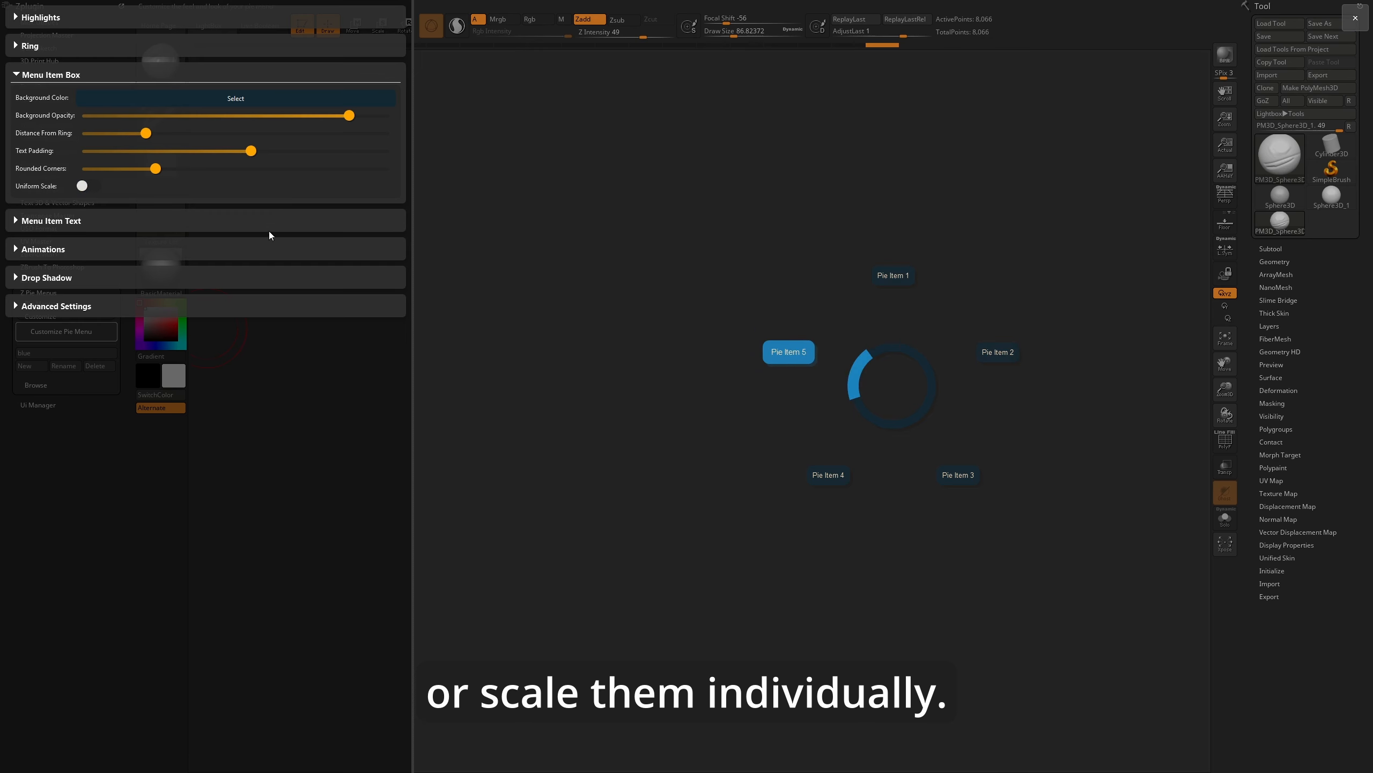
Set the menu item text color to a light blue, starting from the blue in the first custom swatch
{"action": "left_click", "coordinate": [162, 220]}
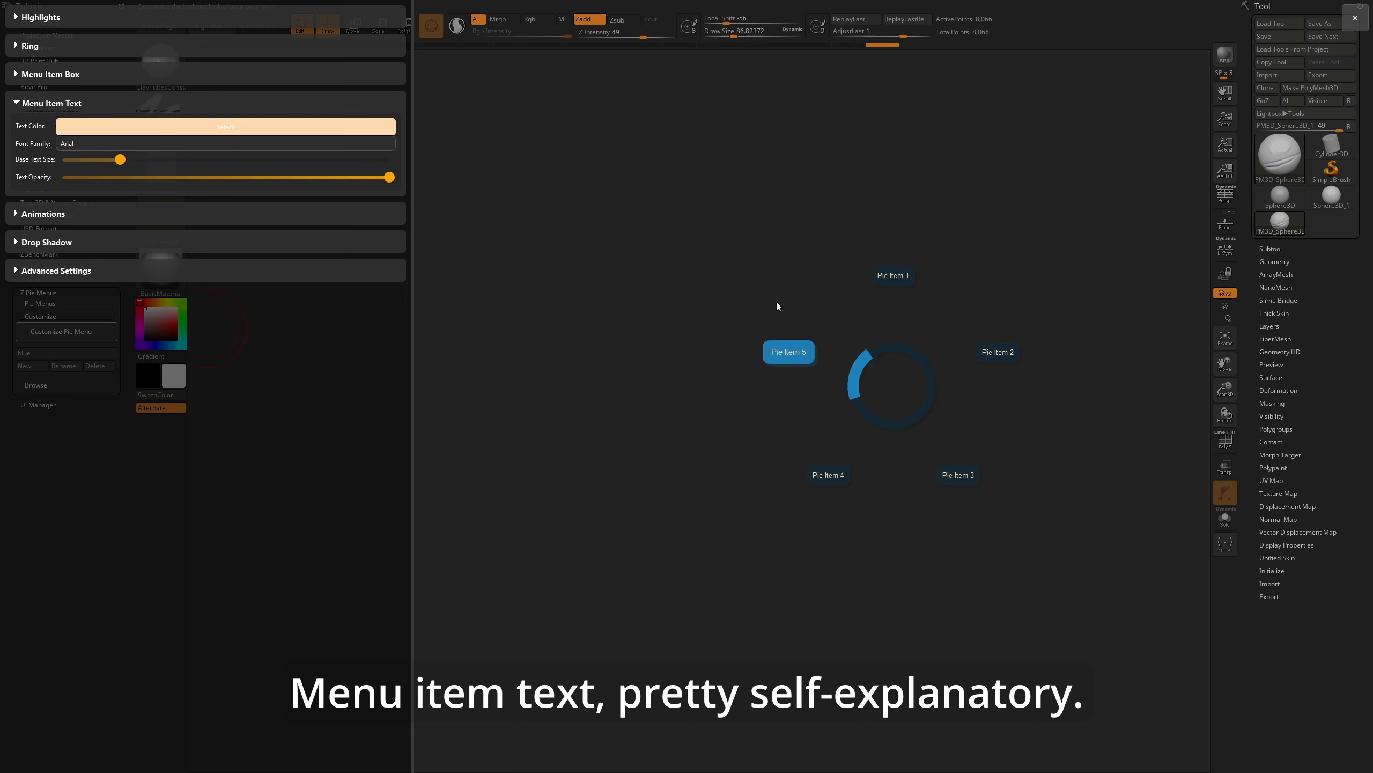
{"action": "left_click", "coordinate": [169, 124]}
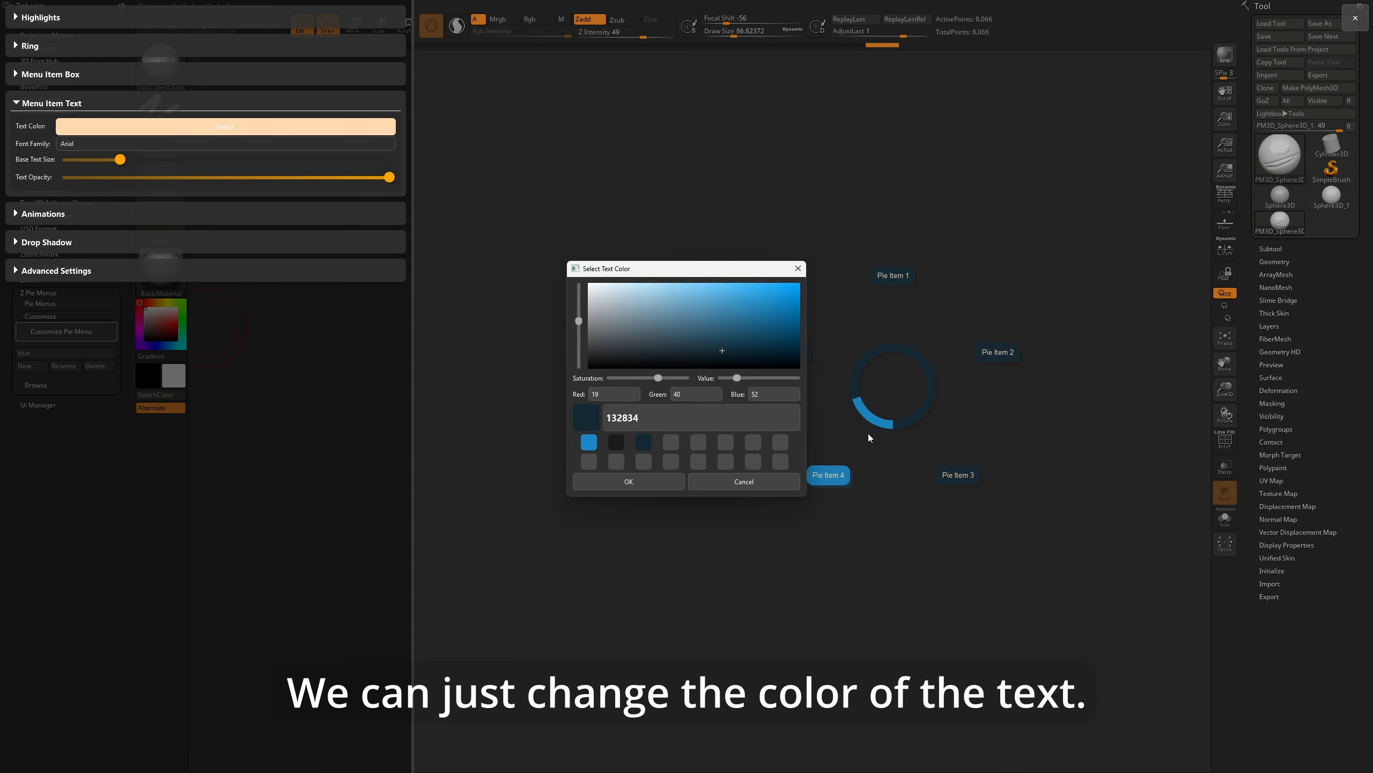
{"action": "left_click", "coordinate": [589, 442]}
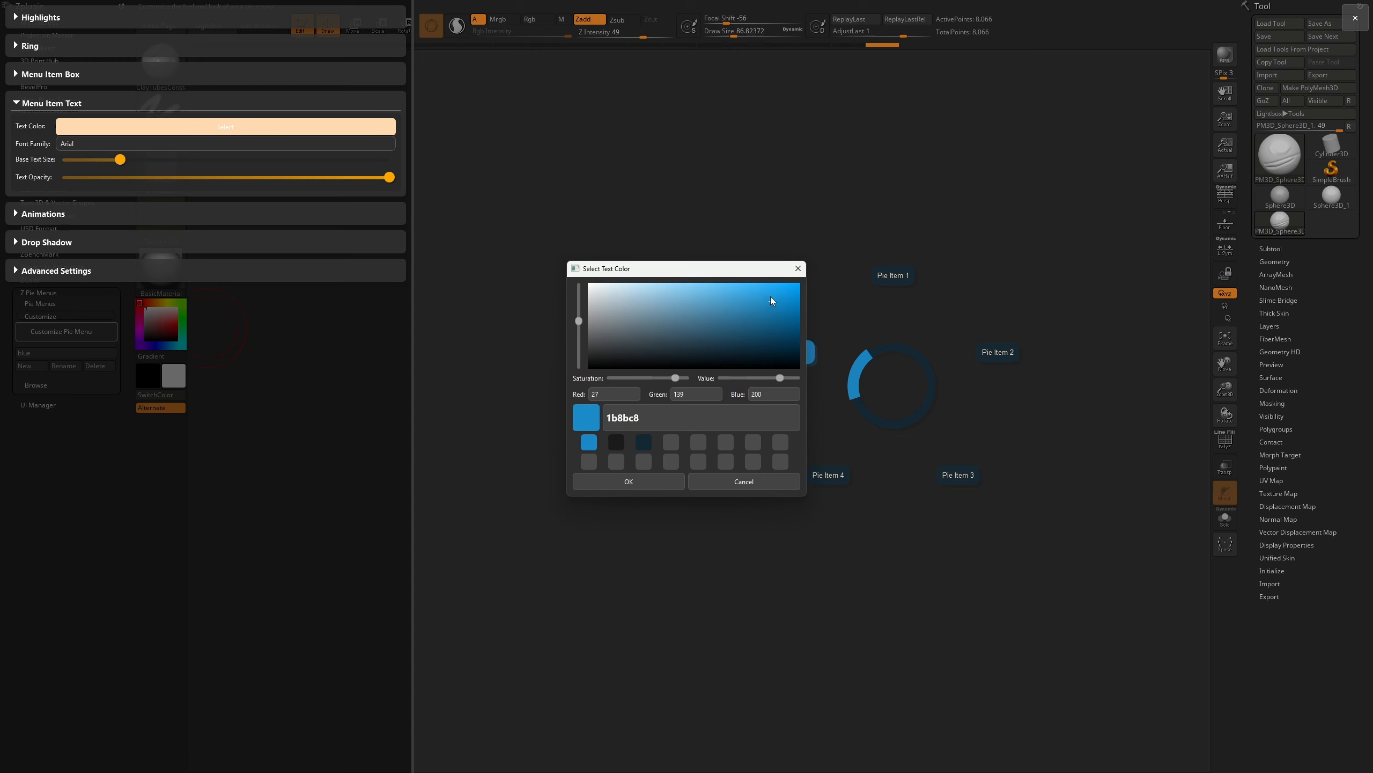
{"action": "left_click_drag", "start_coordinate": [770, 297], "coordinate": [715, 281]}
{"action": "left_click", "coordinate": [631, 480]}
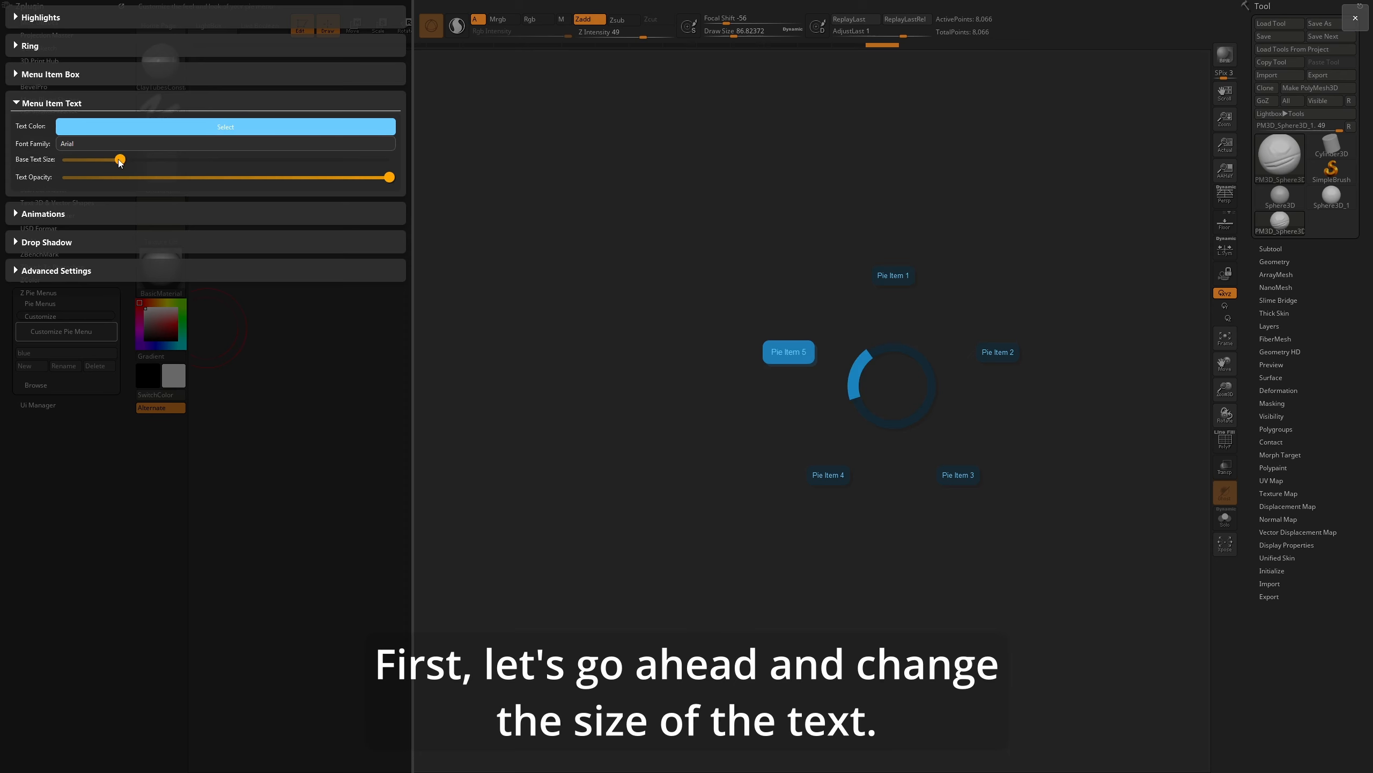
Increase the base text size and set the menu item font family to Cascadia Code ExtraLight
{"action": "left_click_drag", "start_coordinate": [120, 159], "coordinate": [158, 188]}
{"action": "left_click", "coordinate": [165, 145]}
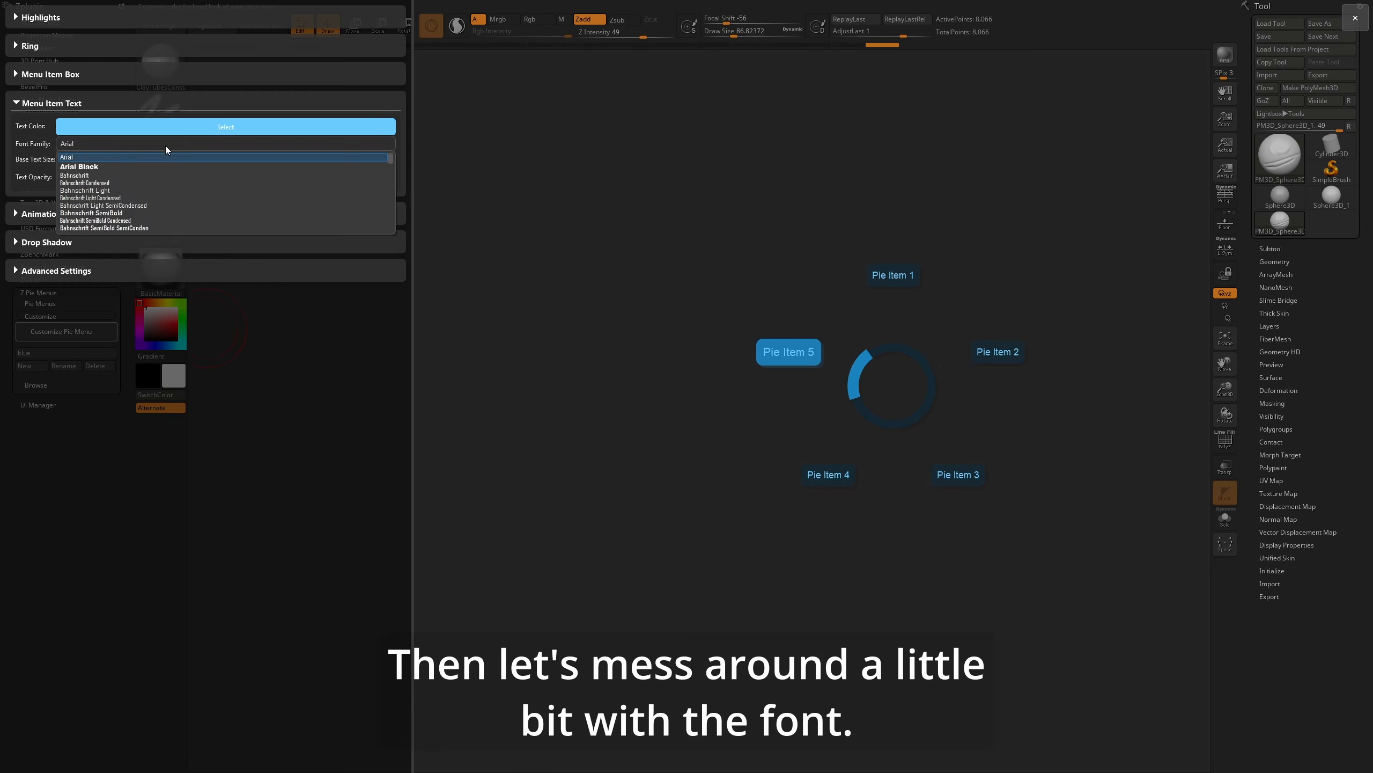
{"action": "mouse_move", "coordinate": [391, 158]}
{"action": "left_mouse_down"}
{"action": "mouse_move", "coordinate": [393, 230]}
{"action": "mouse_move", "coordinate": [397, 146]}
{"action": "left_mouse_up"}
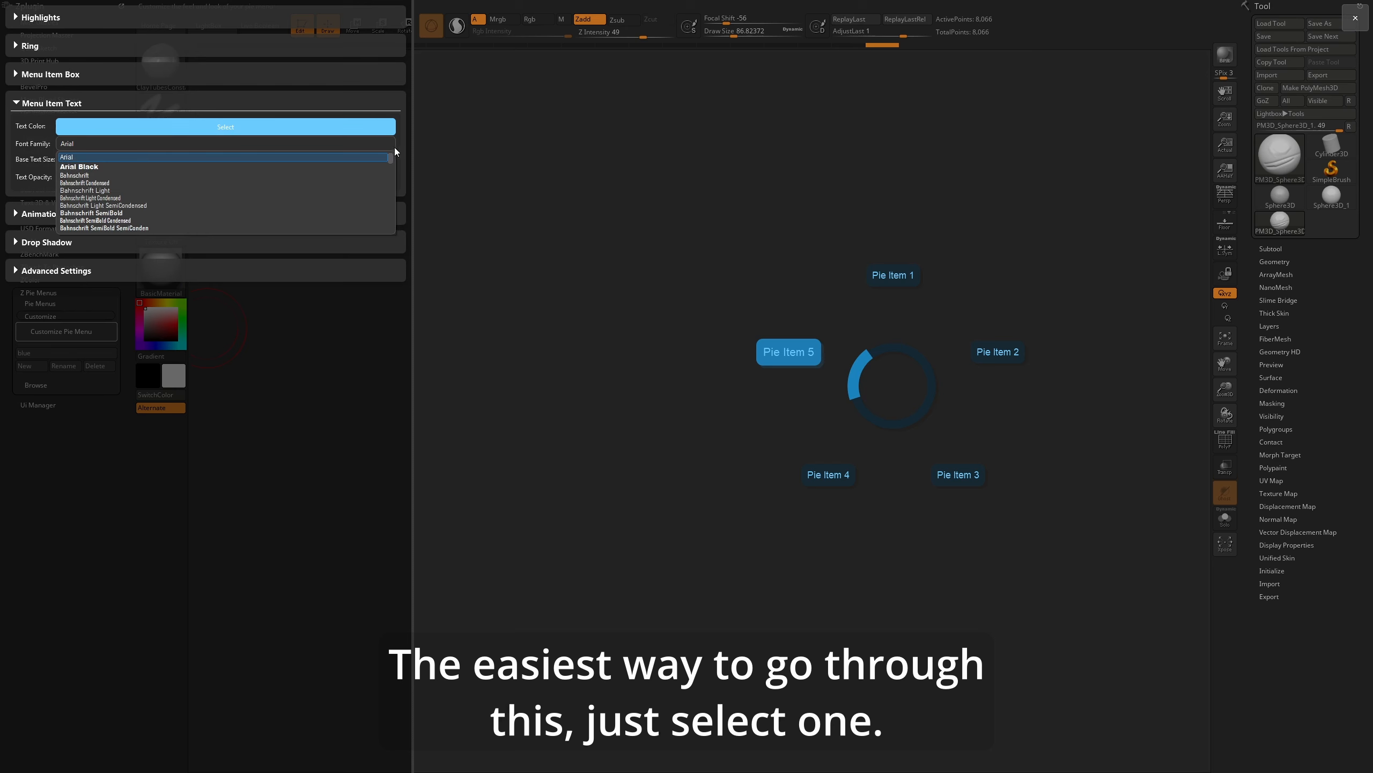
{"action": "left_click", "coordinate": [97, 166]}
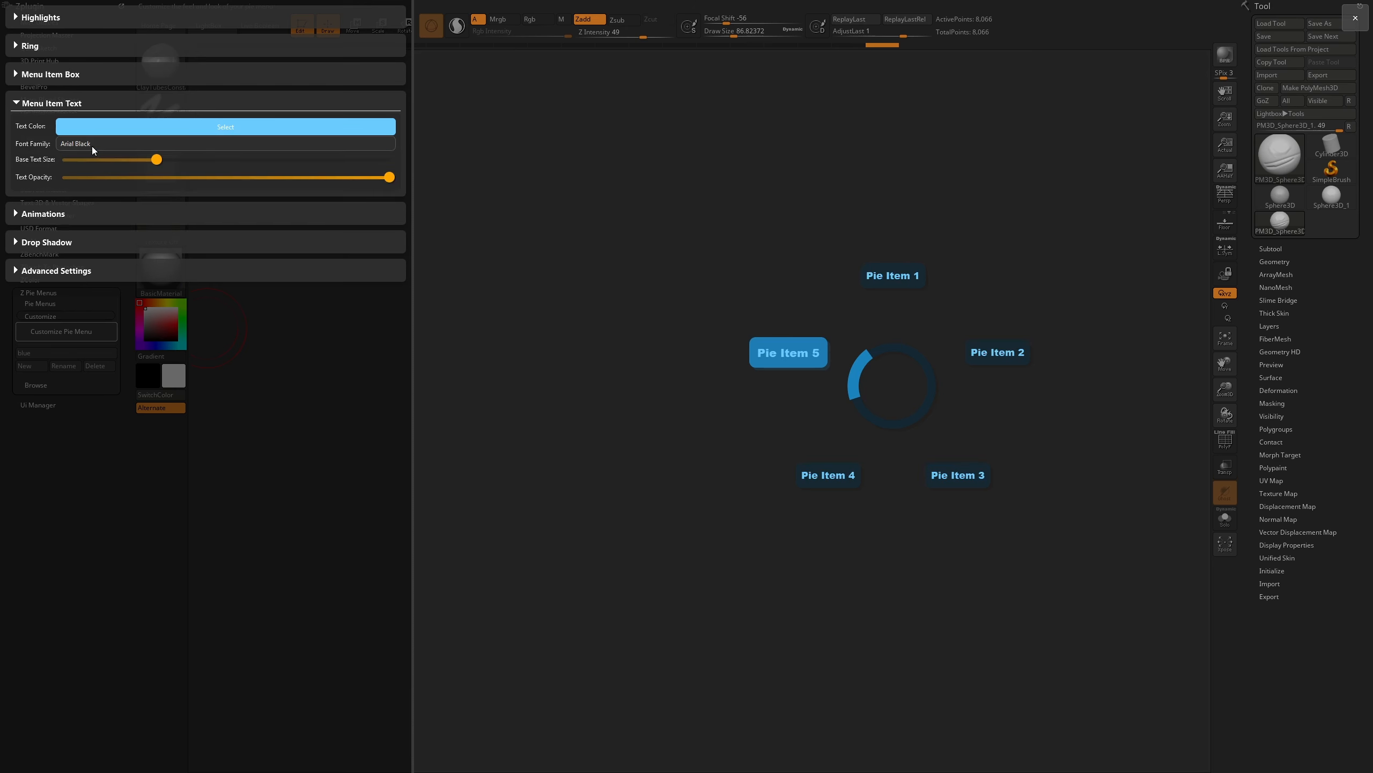
{"action": "scroll", "coordinate": [92, 146], "scroll_direction": "down", "scroll_amount": 2}
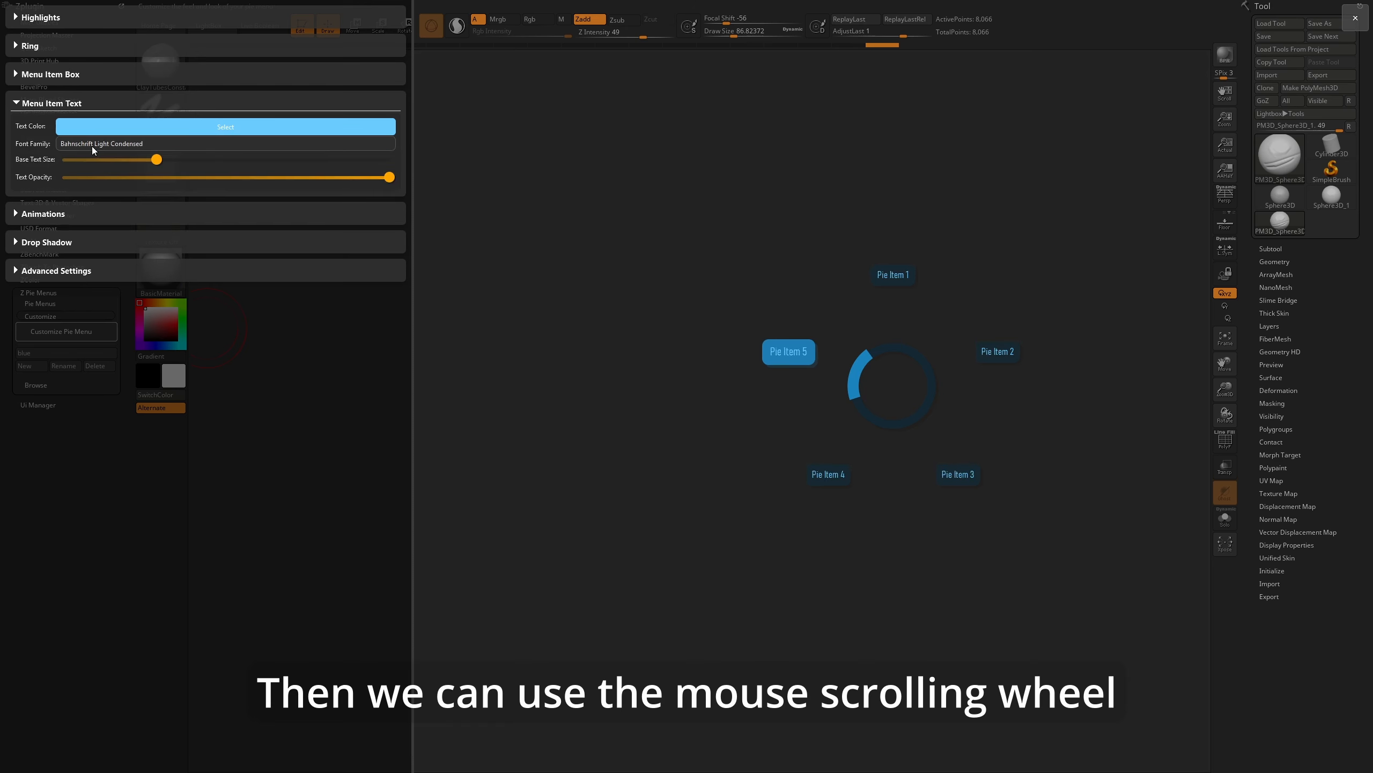
{"action": "scroll", "coordinate": [92, 146], "scroll_direction": "down", "scroll_amount": 1}
{"action": "scroll", "coordinate": [90, 145], "scroll_direction": "down", "scroll_amount": 9}
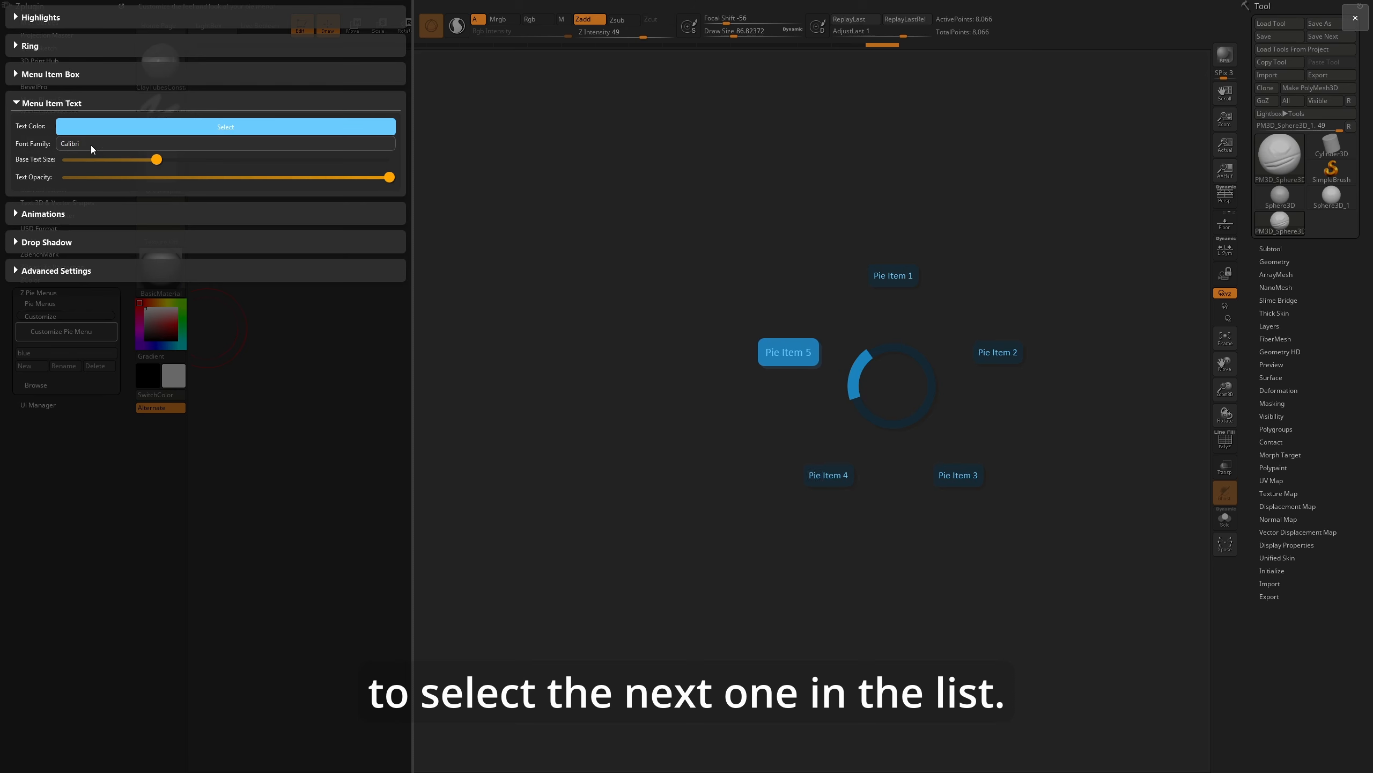
{"action": "scroll", "coordinate": [90, 144], "scroll_direction": "down", "scroll_amount": 2}
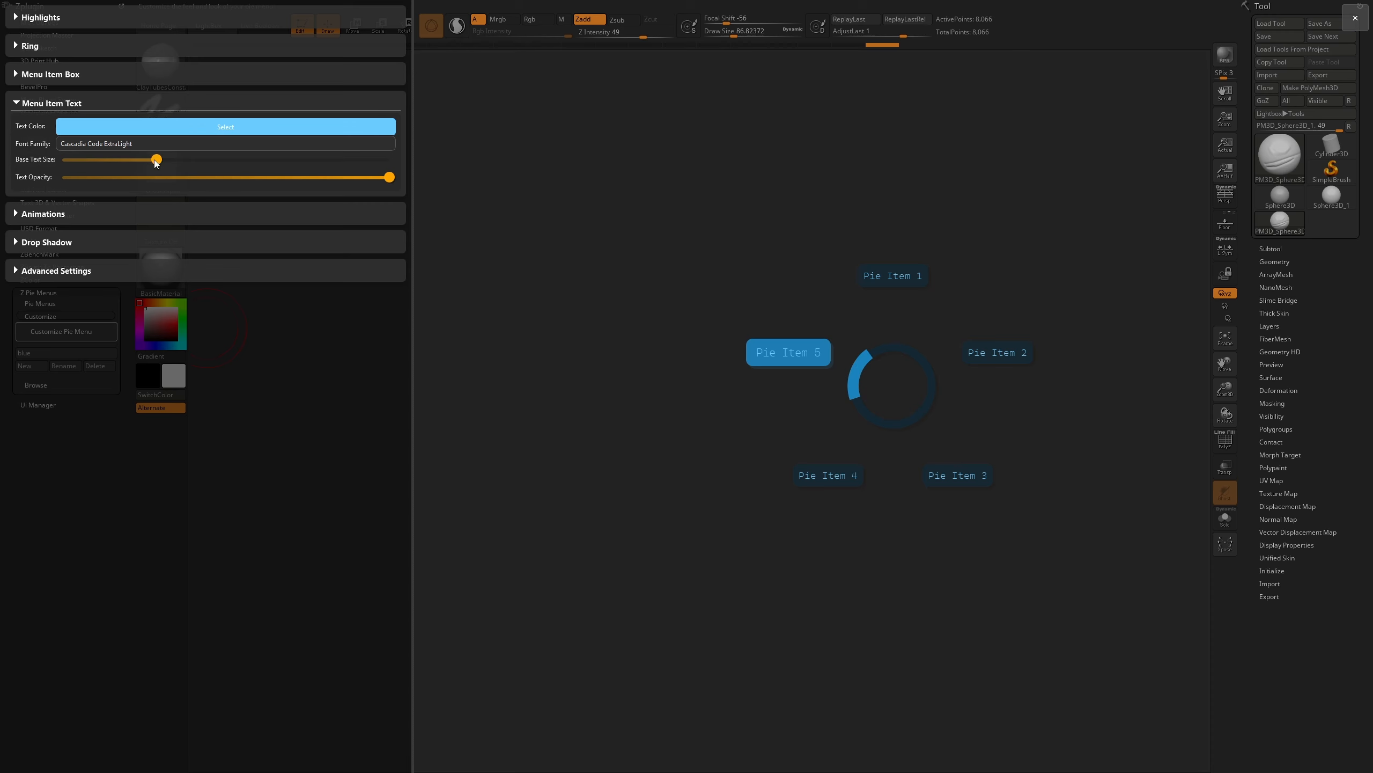
Raise the base text size a little more, keep text opacity at full, and collapse the Menu Item Text settings
{"action": "left_click_drag", "start_coordinate": [160, 165], "coordinate": [162, 166]}
{"action": "left_click_drag", "start_coordinate": [388, 177], "coordinate": [406, 206]}
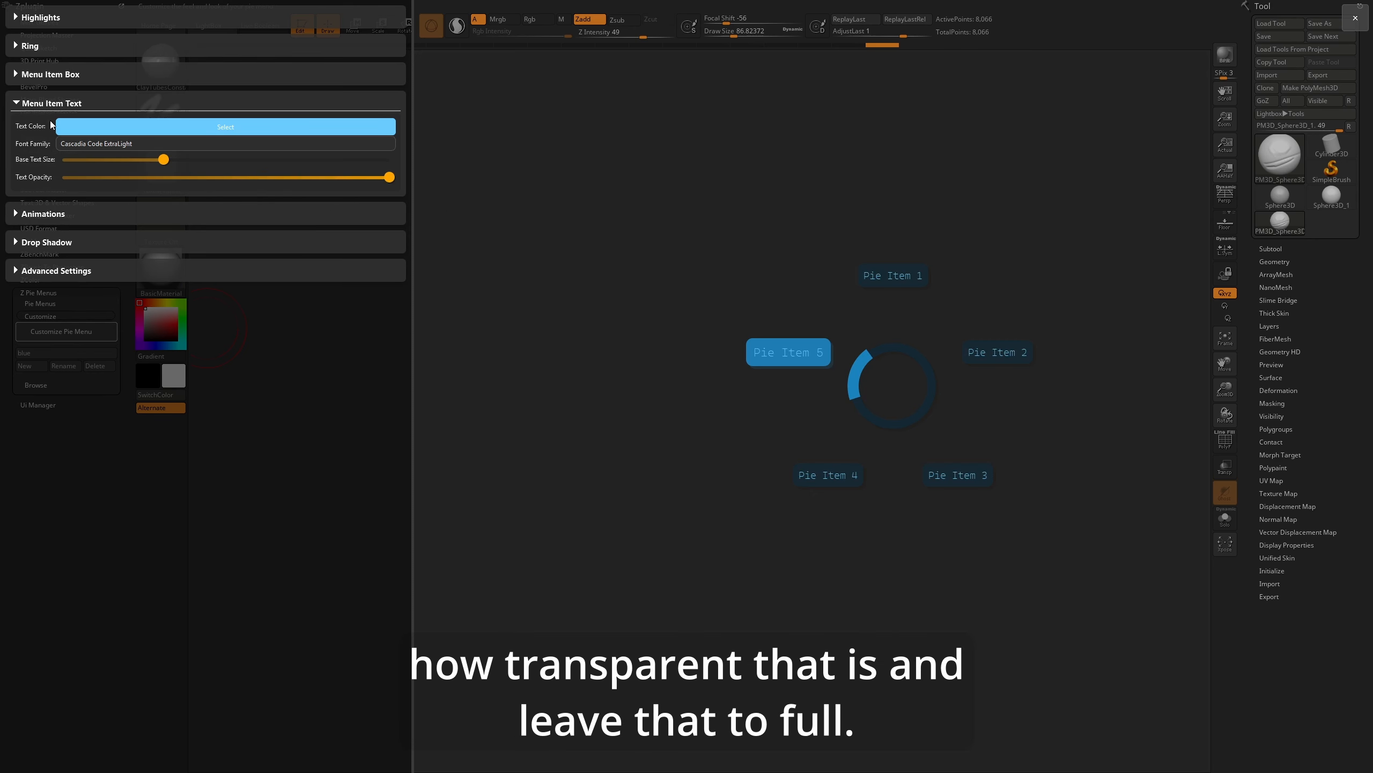
{"action": "left_click", "coordinate": [15, 103]}
In the Animations settings, switch Ring Animations off and back on, then enable Inner Ring Animations
{"action": "left_click", "coordinate": [43, 131]}
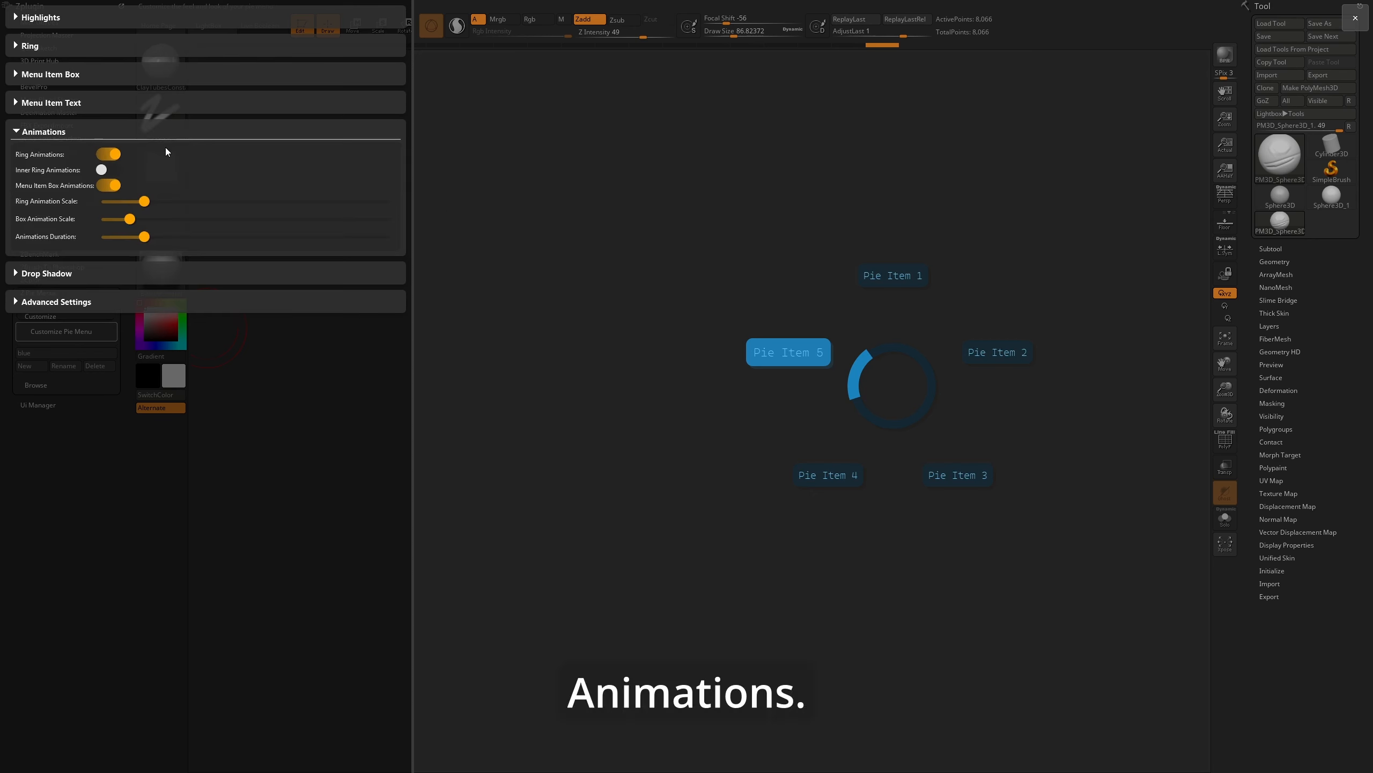
{"action": "left_click", "coordinate": [112, 153]}
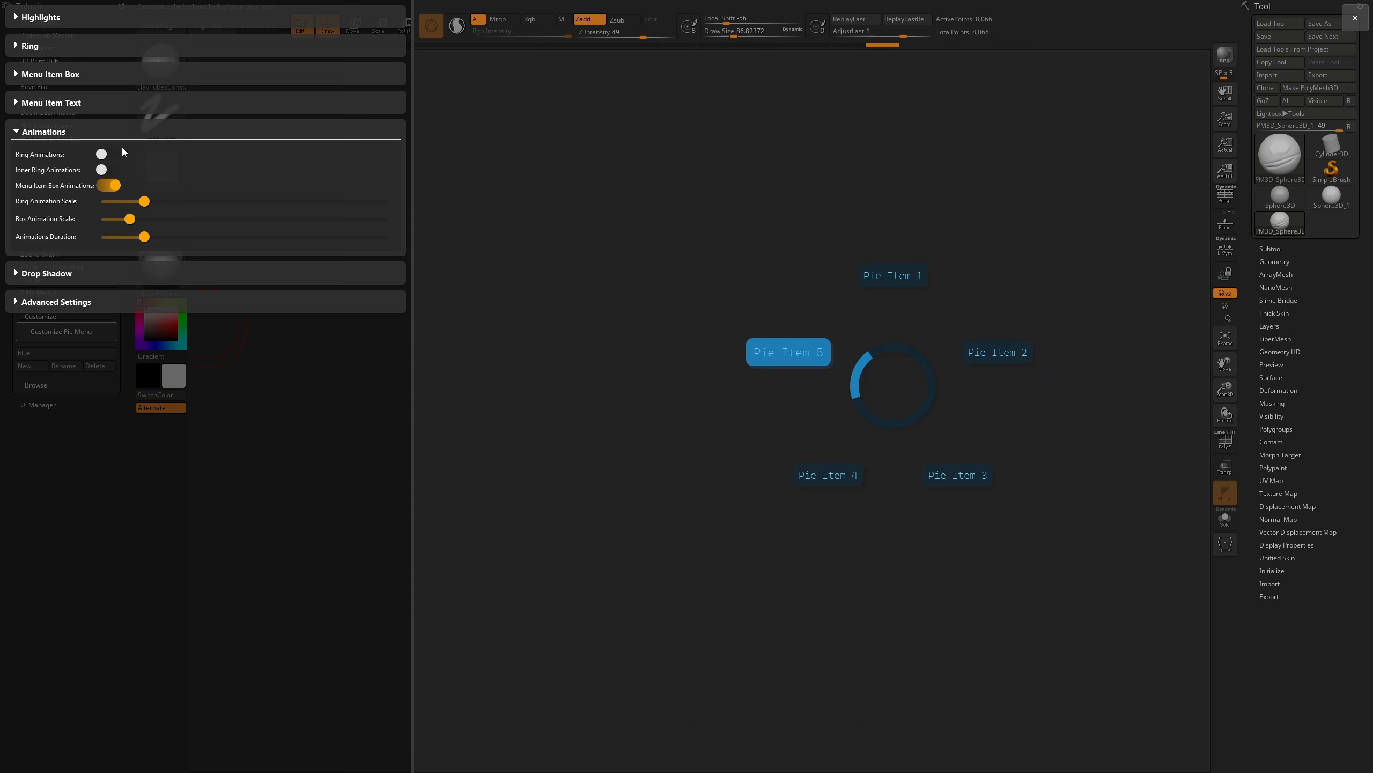
{"action": "left_click", "coordinate": [106, 154]}
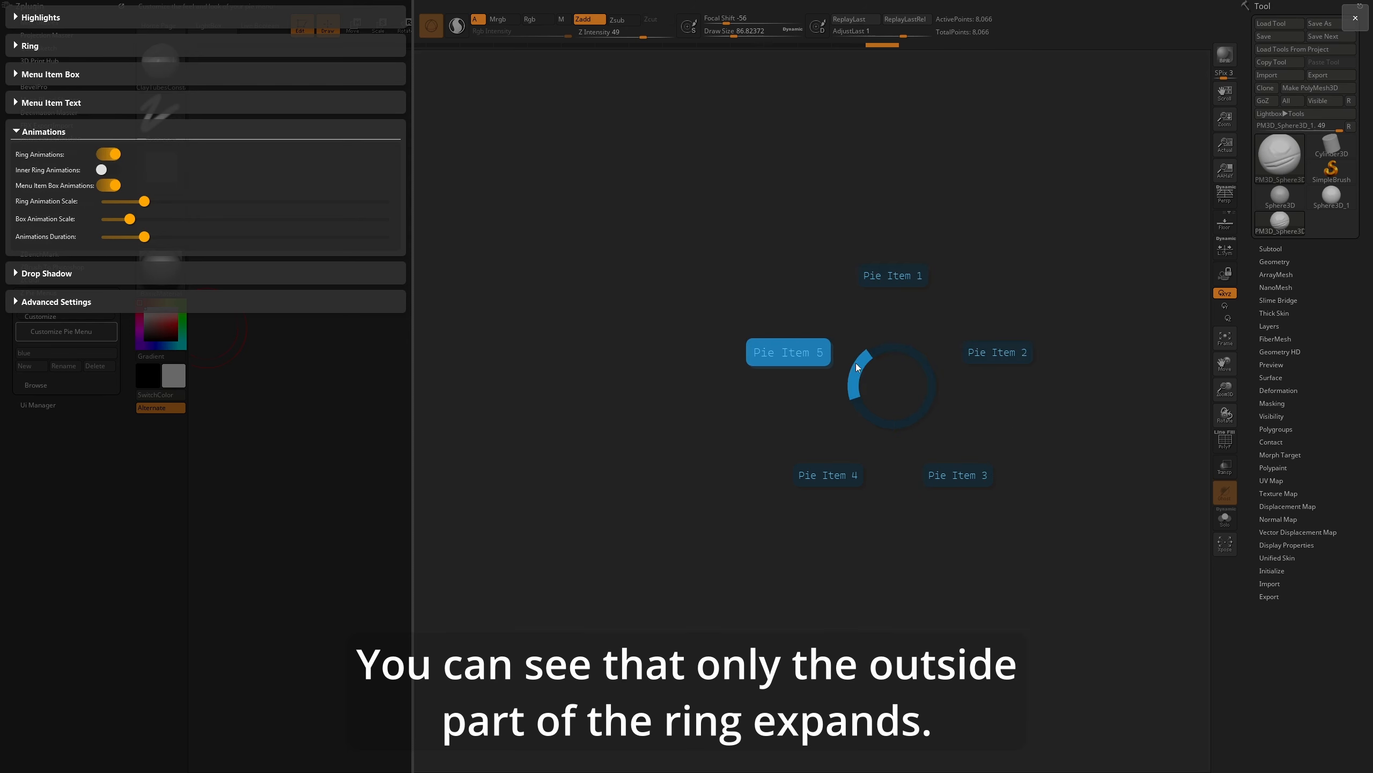
{"action": "left_click", "coordinate": [105, 169]}
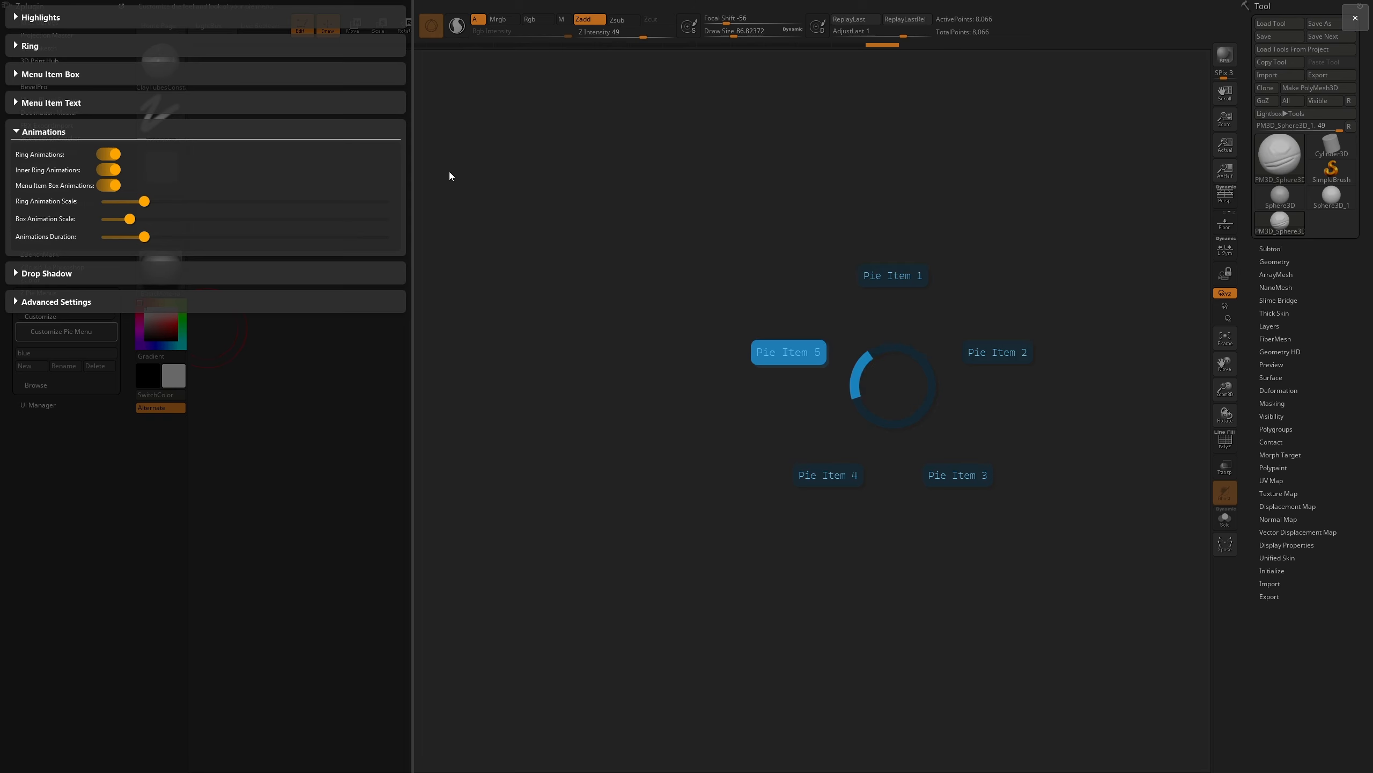
Set the ring animation scale to about 40% of its range and raise the box animation scale to about a quarter
{"action": "left_click_drag", "start_coordinate": [144, 202], "coordinate": [390, 203]}
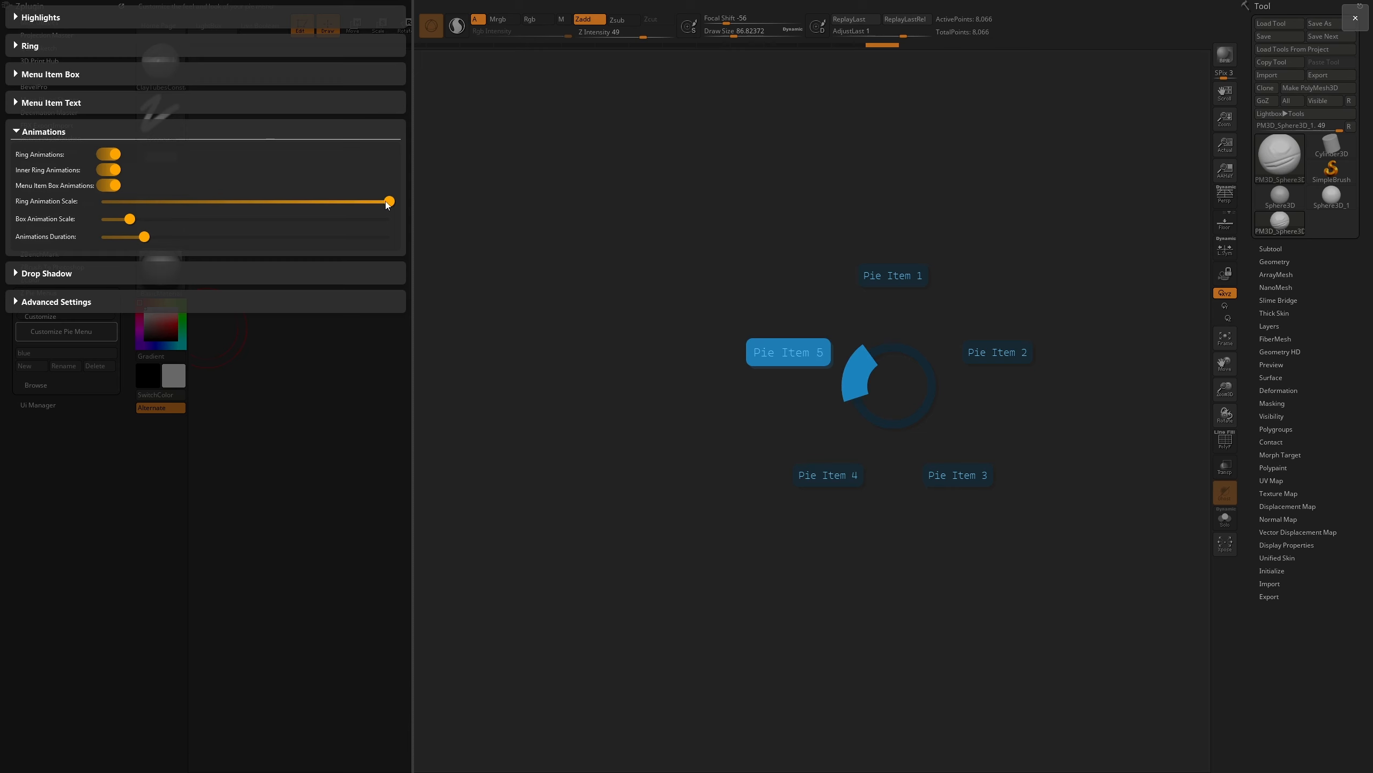
{"action": "left_click_drag", "start_coordinate": [390, 201], "coordinate": [219, 216]}
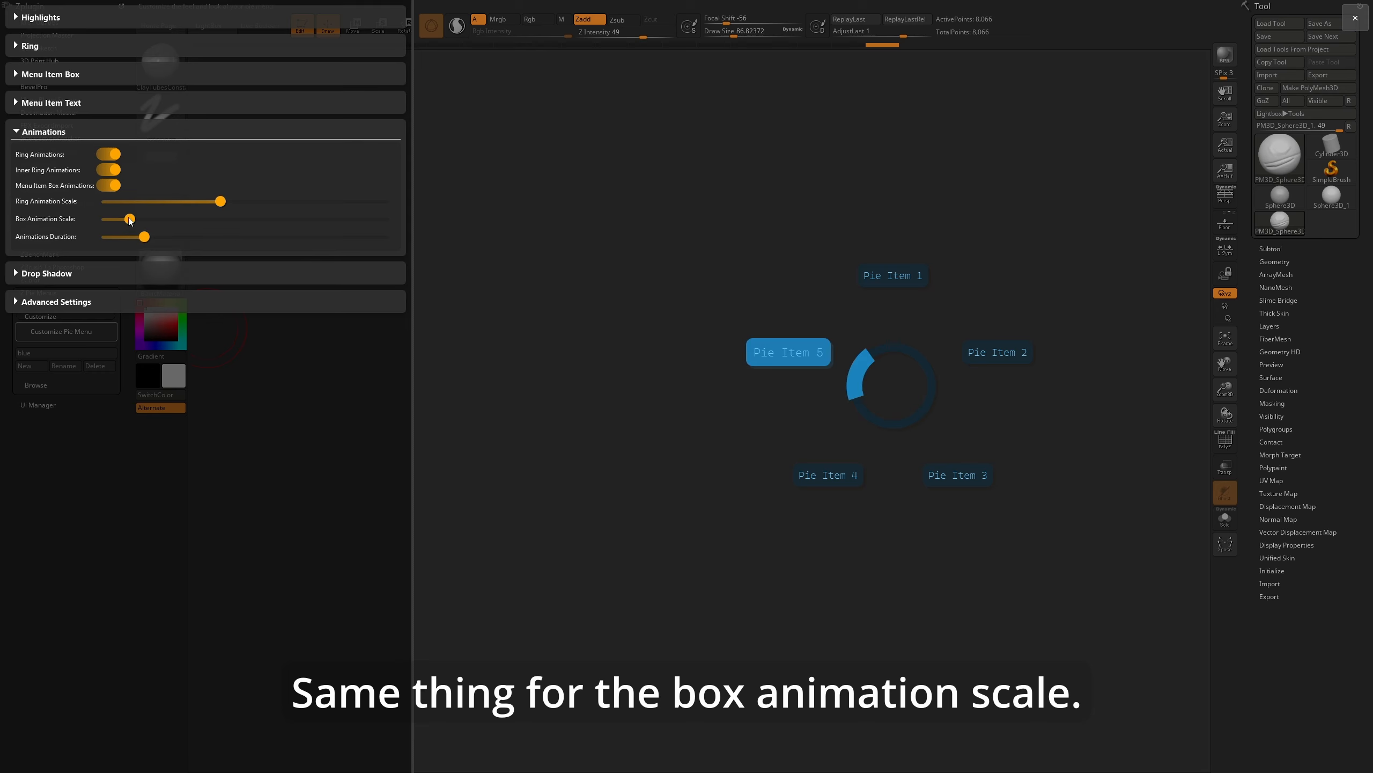
{"action": "left_click_drag", "start_coordinate": [130, 219], "coordinate": [175, 228]}
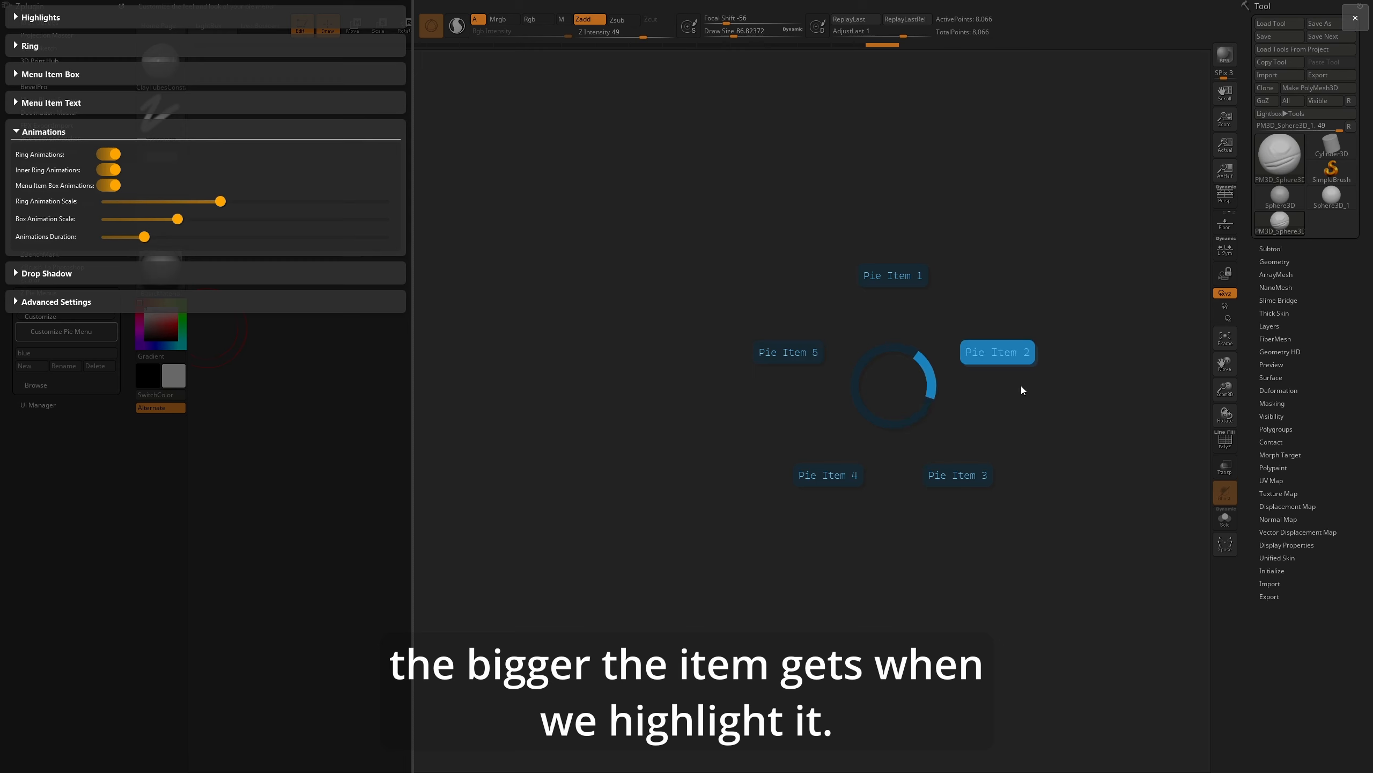
Reduce the box animation scale to about a tenth of its range, and shorten the animations duration after trying it near maximum
{"action": "left_click_drag", "start_coordinate": [172, 220], "coordinate": [387, 238]}
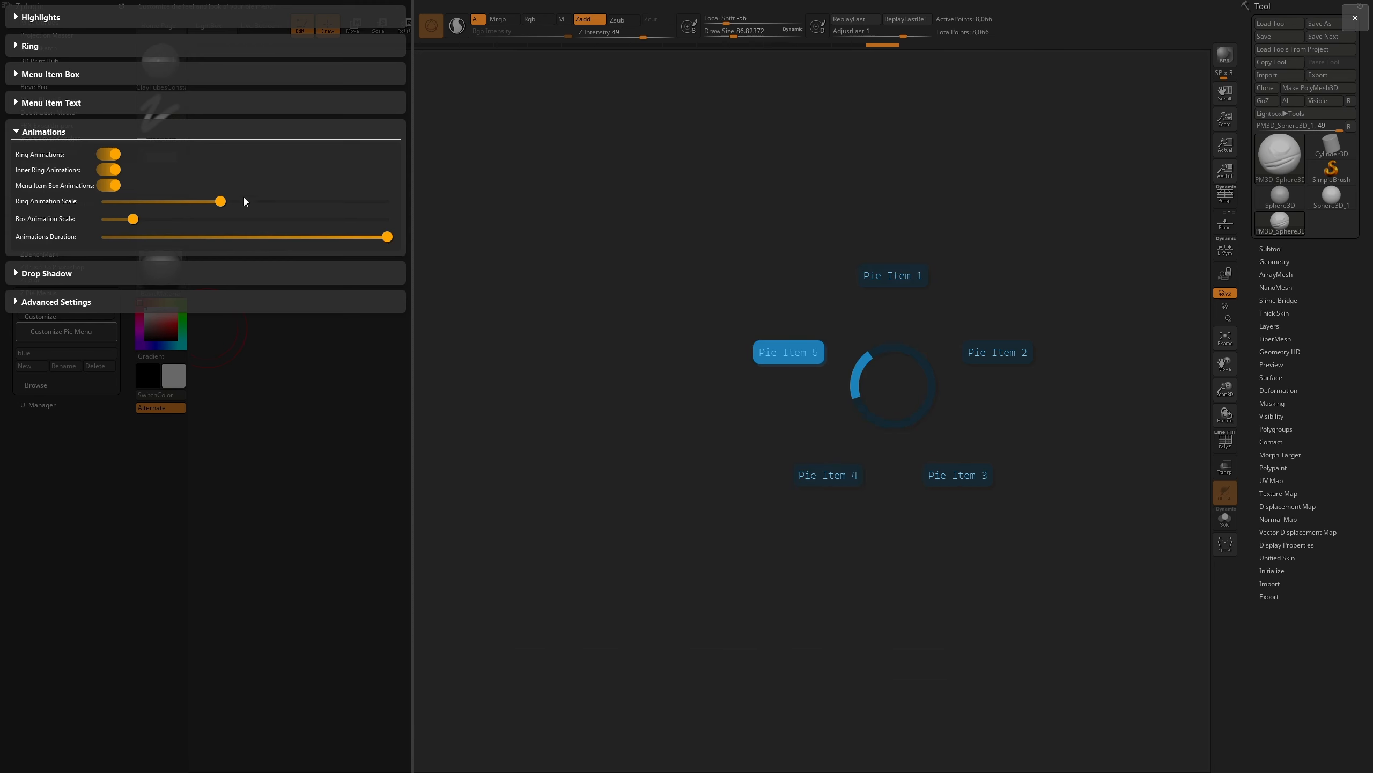
{"action": "left_click_drag", "start_coordinate": [387, 236], "coordinate": [125, 239]}
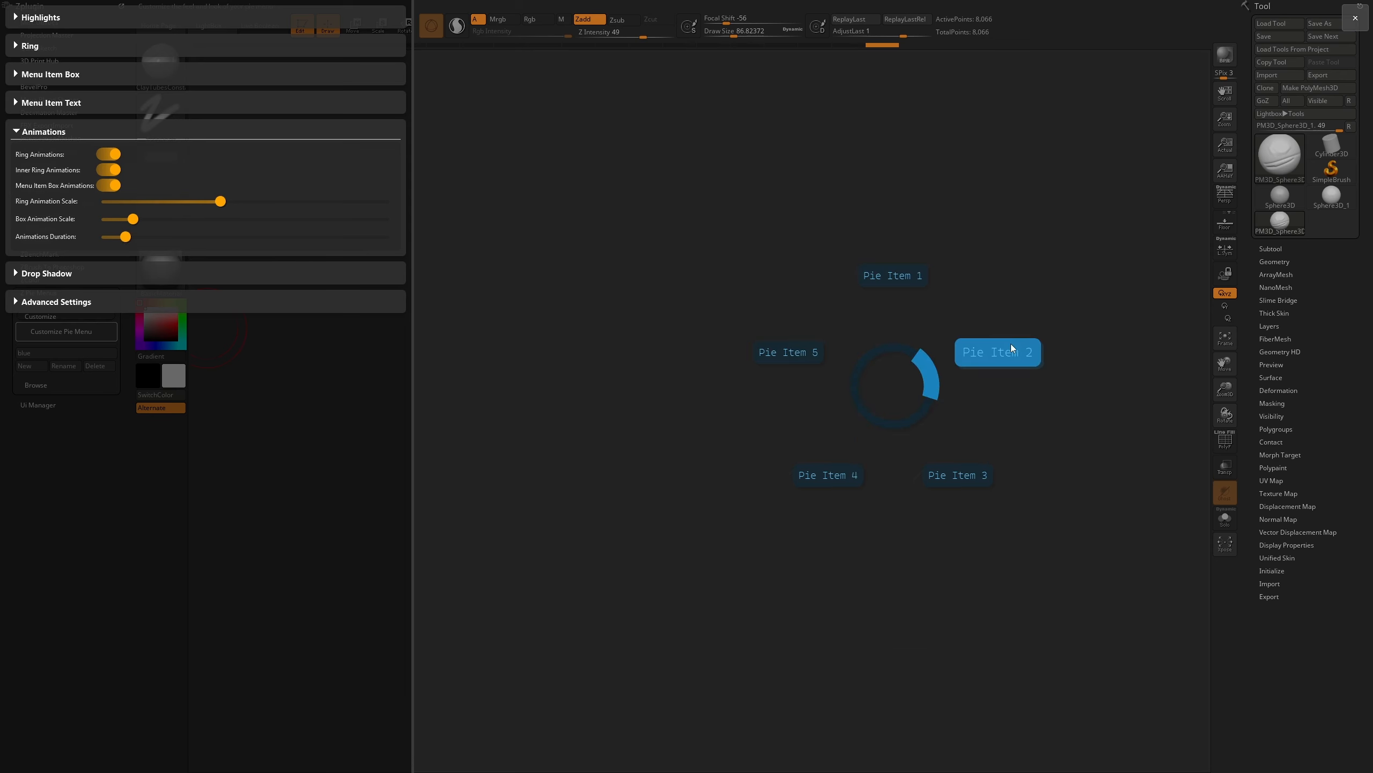
{"action": "left_click", "coordinate": [18, 135]}
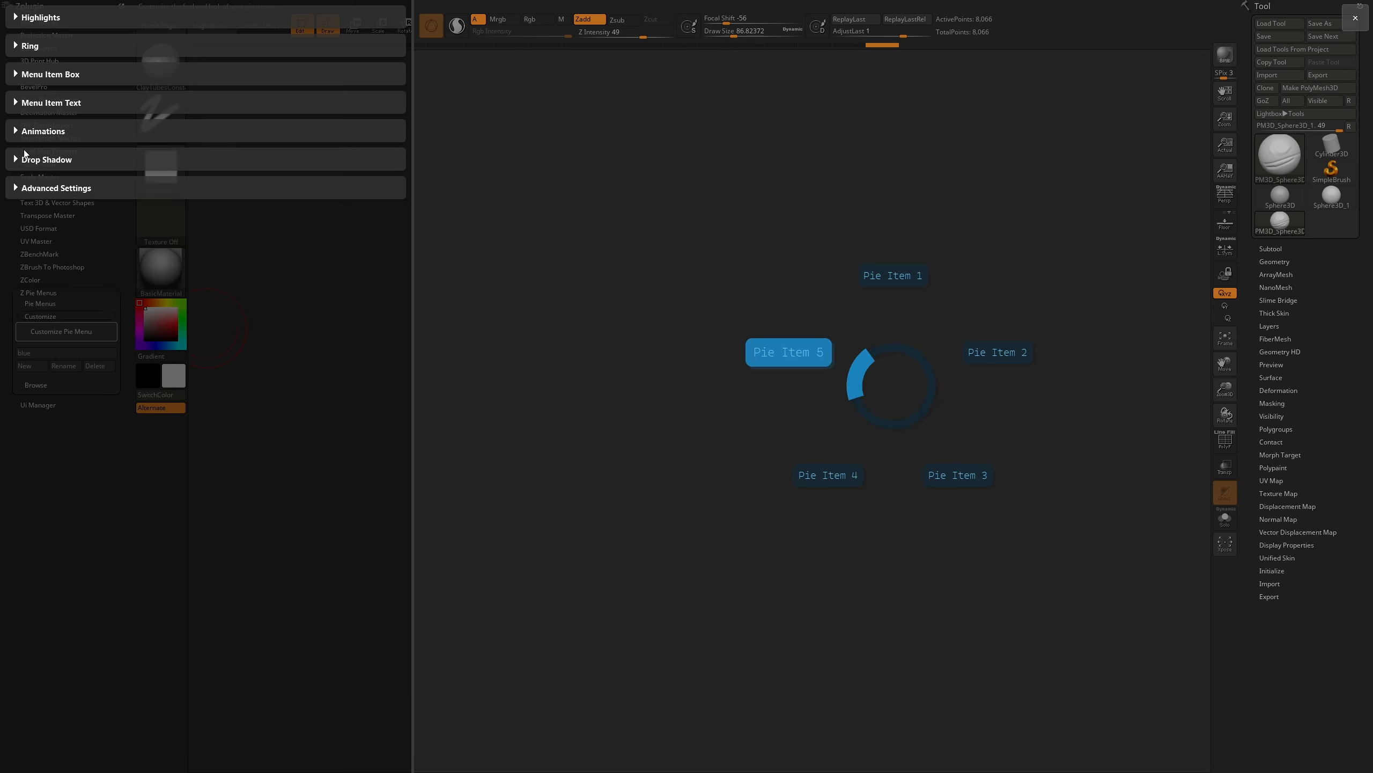
Set the drop shadow opacity to about 80% of its range and increase the shadow distance slightly
{"action": "left_click", "coordinate": [17, 159]}
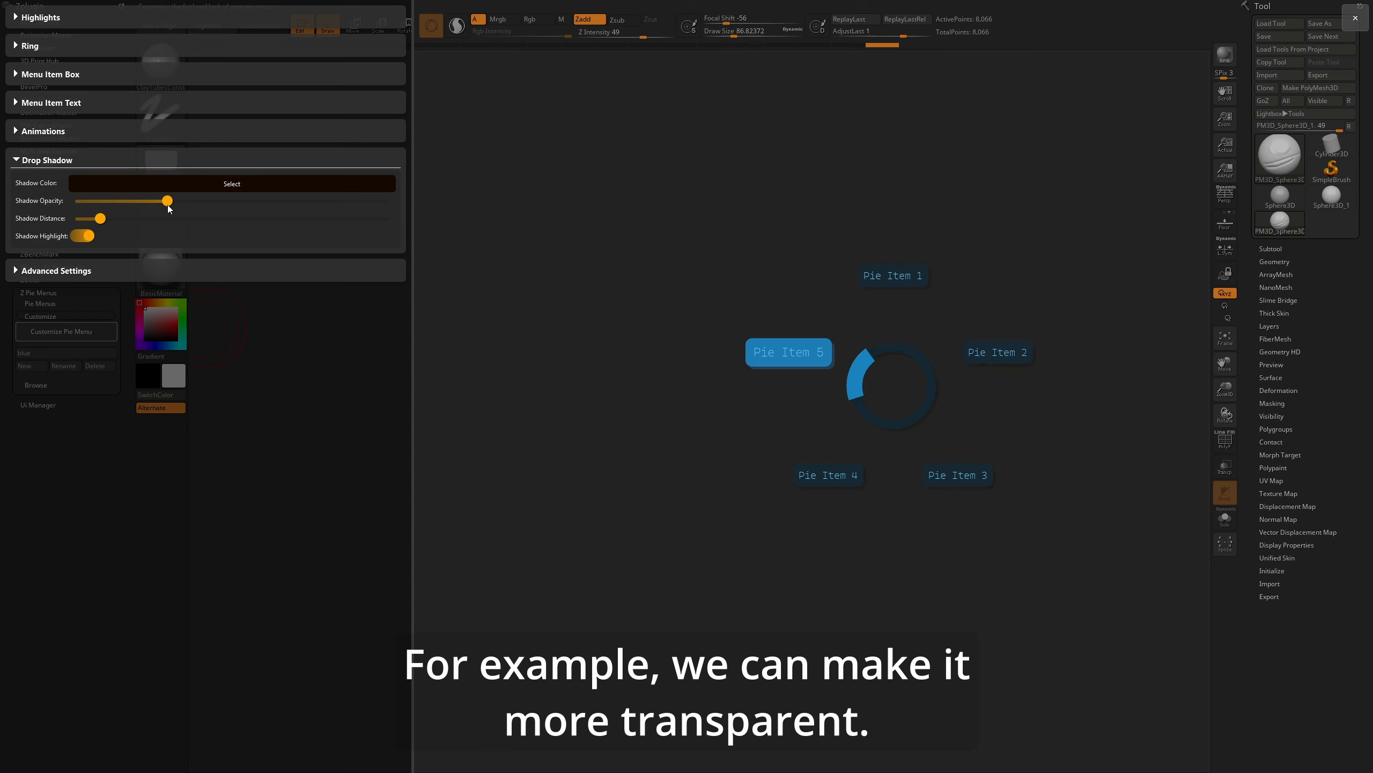
{"action": "left_click_drag", "start_coordinate": [125, 202], "coordinate": [462, 232]}
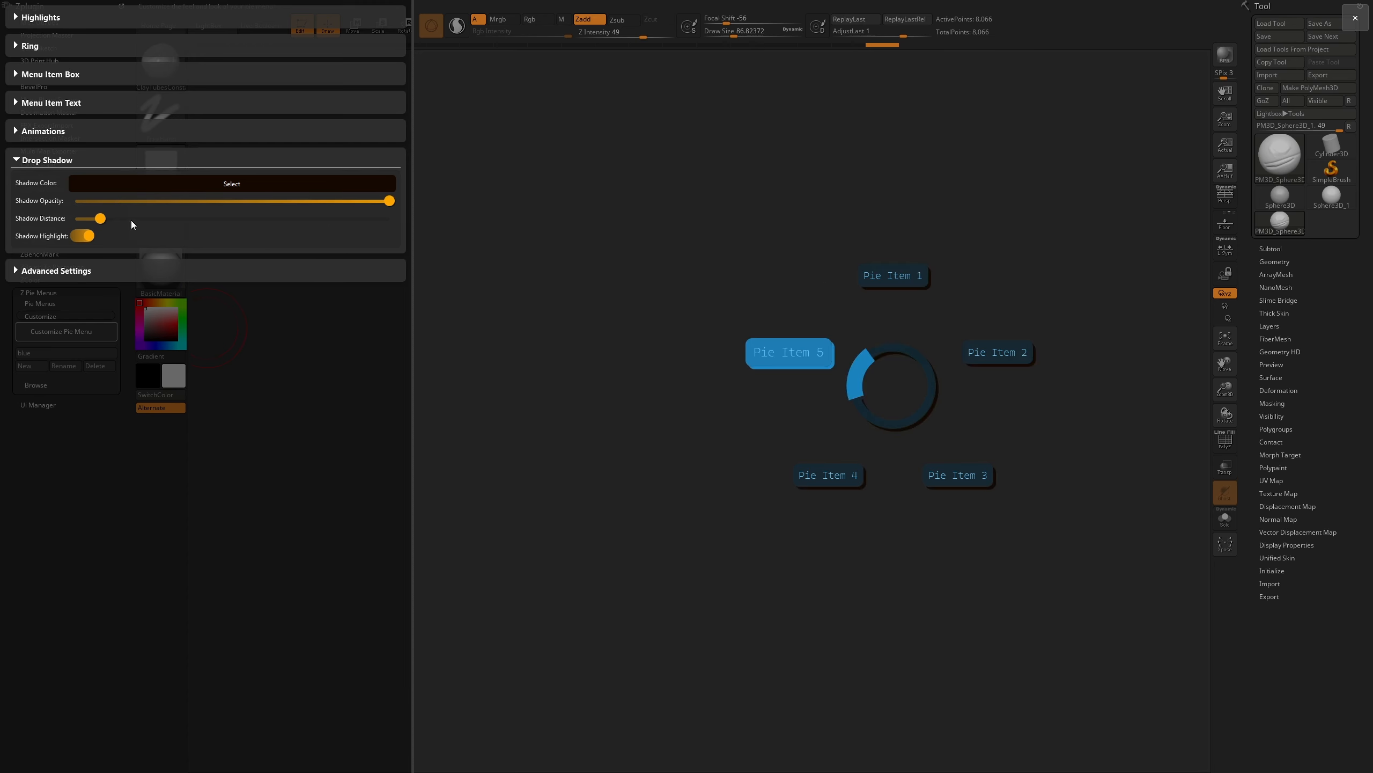
{"action": "mouse_move", "coordinate": [100, 219]}
{"action": "left_mouse_down"}
{"action": "mouse_move", "coordinate": [356, 251]}
{"action": "mouse_move", "coordinate": [95, 222]}
{"action": "mouse_move", "coordinate": [115, 235]}
{"action": "left_mouse_up"}
{"action": "left_click_drag", "start_coordinate": [387, 205], "coordinate": [329, 202]}
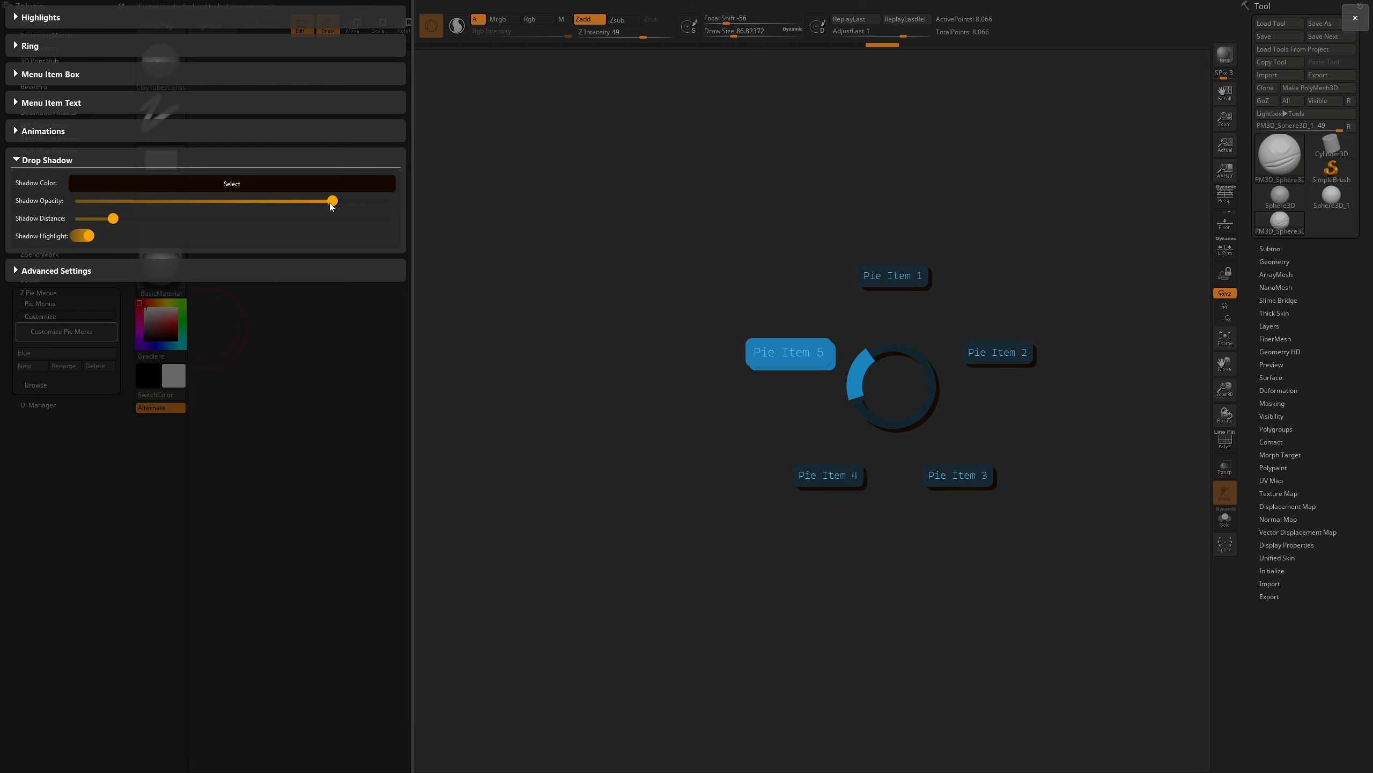
Set the drop shadow color to the dark blue 152026
{"action": "left_click", "coordinate": [313, 184]}
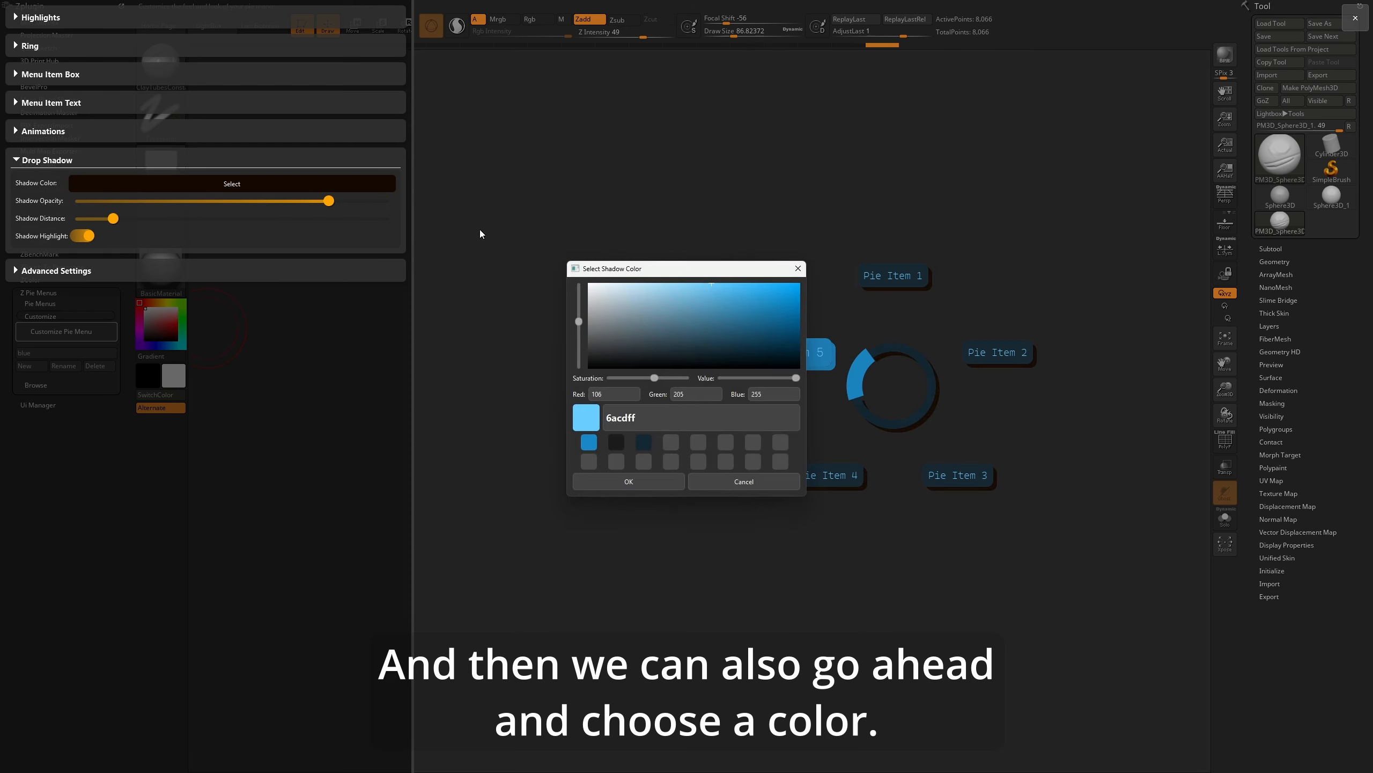
{"action": "left_click_drag", "start_coordinate": [712, 309], "coordinate": [683, 356]}
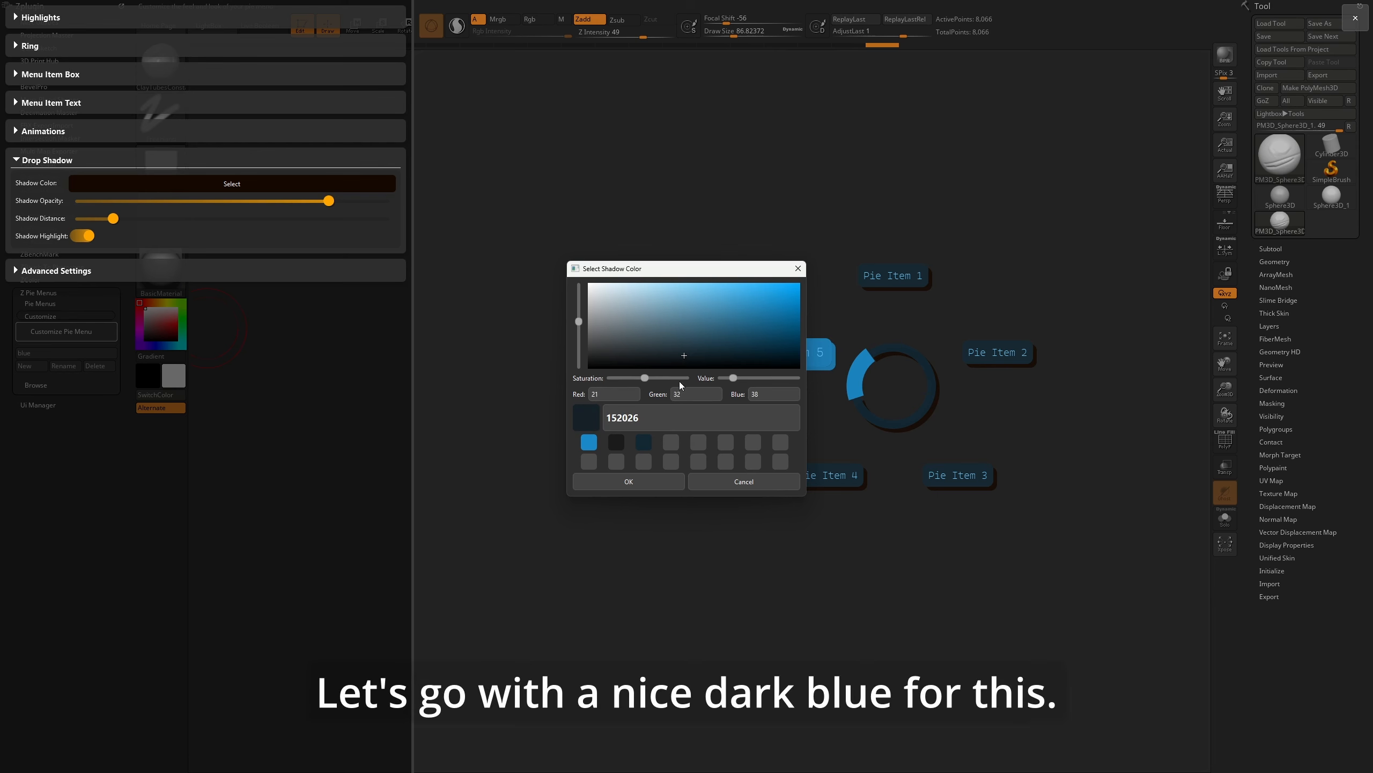
{"action": "left_click", "coordinate": [651, 480]}
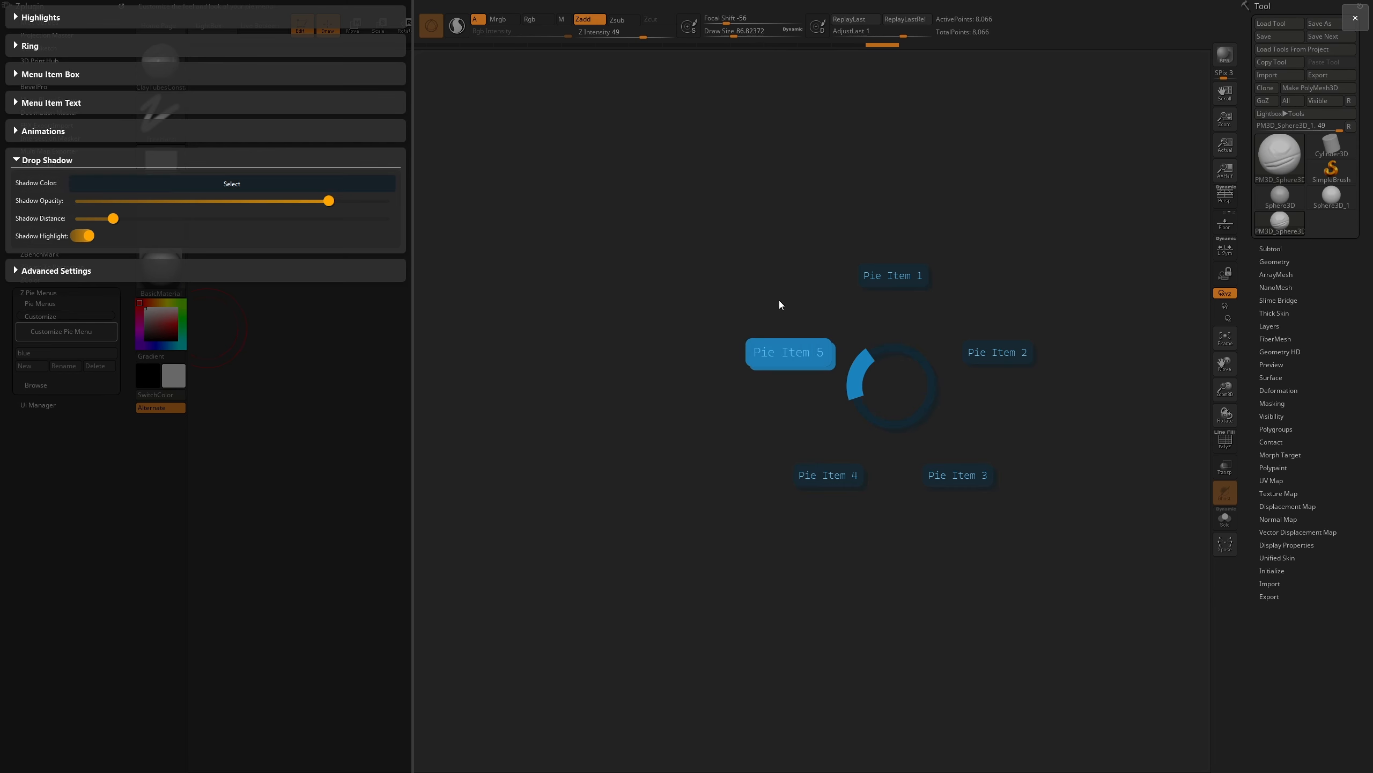
Switch the drop shadow's highlight off and back on, then collapse the Drop Shadow settings
{"action": "left_click", "coordinate": [87, 236]}
{"action": "left_click", "coordinate": [87, 236]}
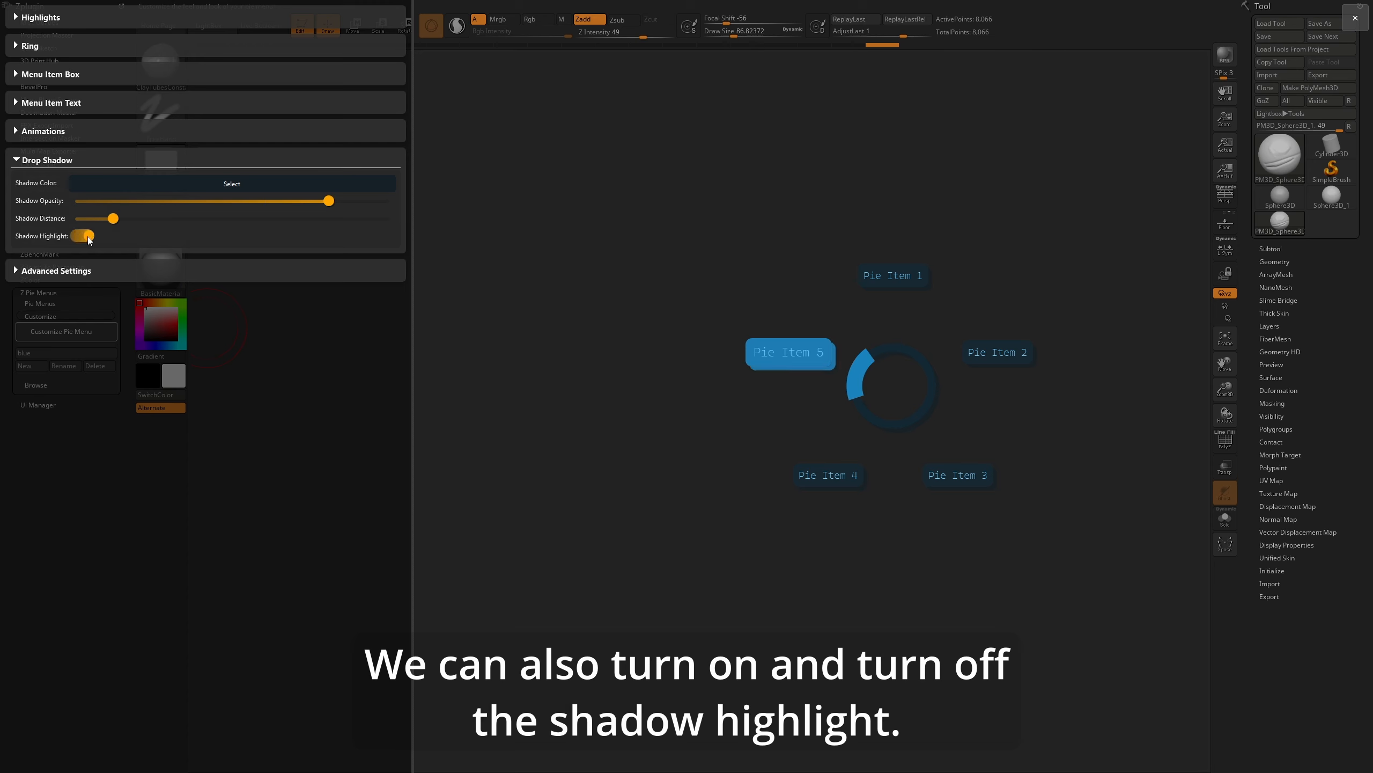
{"action": "left_click", "coordinate": [87, 236]}
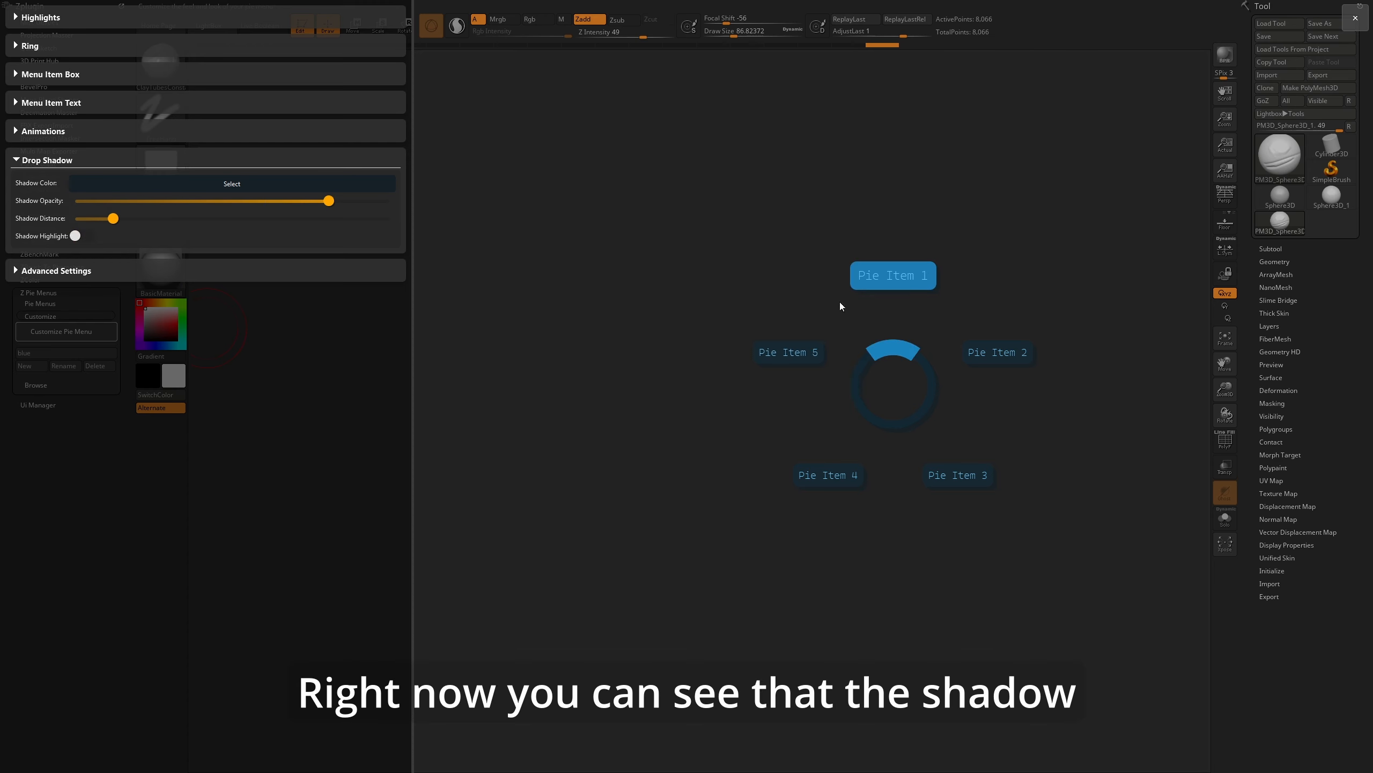
{"action": "left_click", "coordinate": [87, 236]}
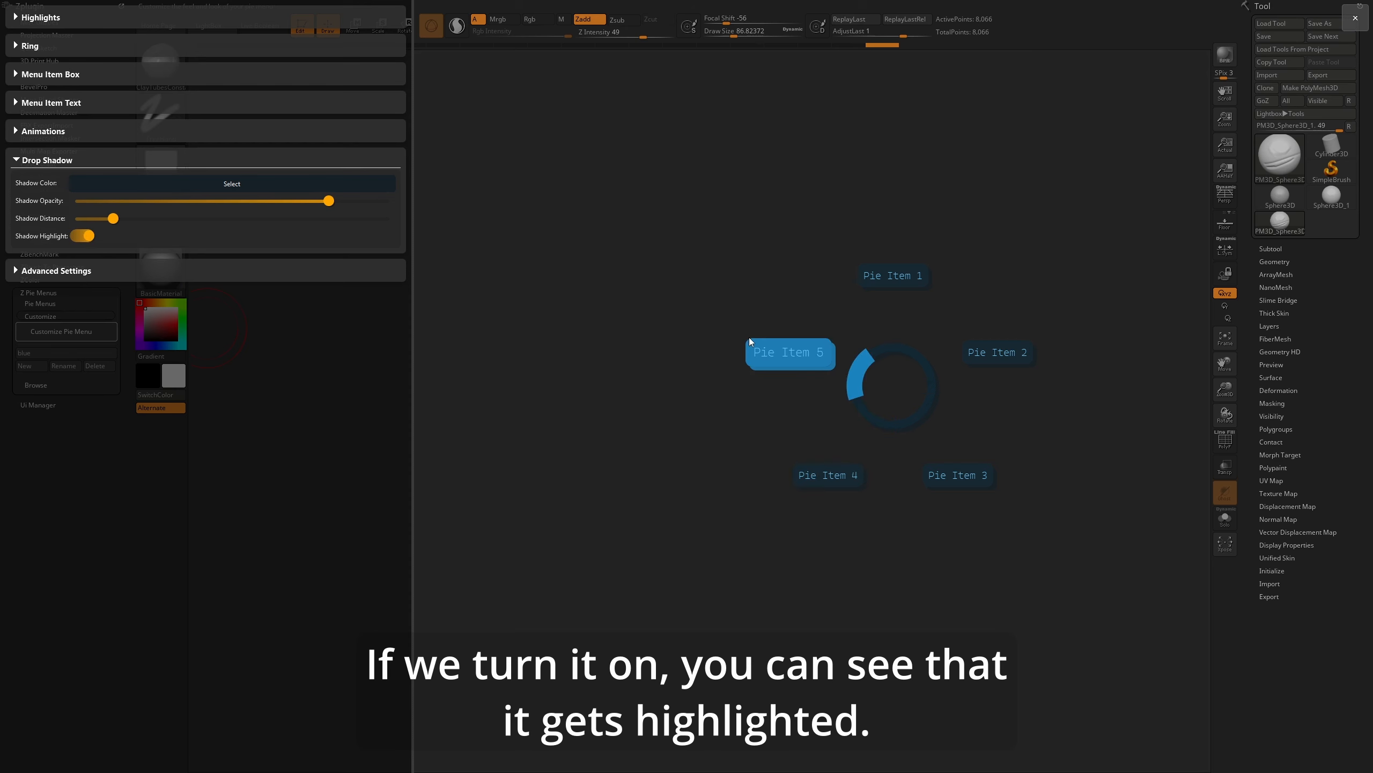
{"action": "left_click", "coordinate": [27, 159]}
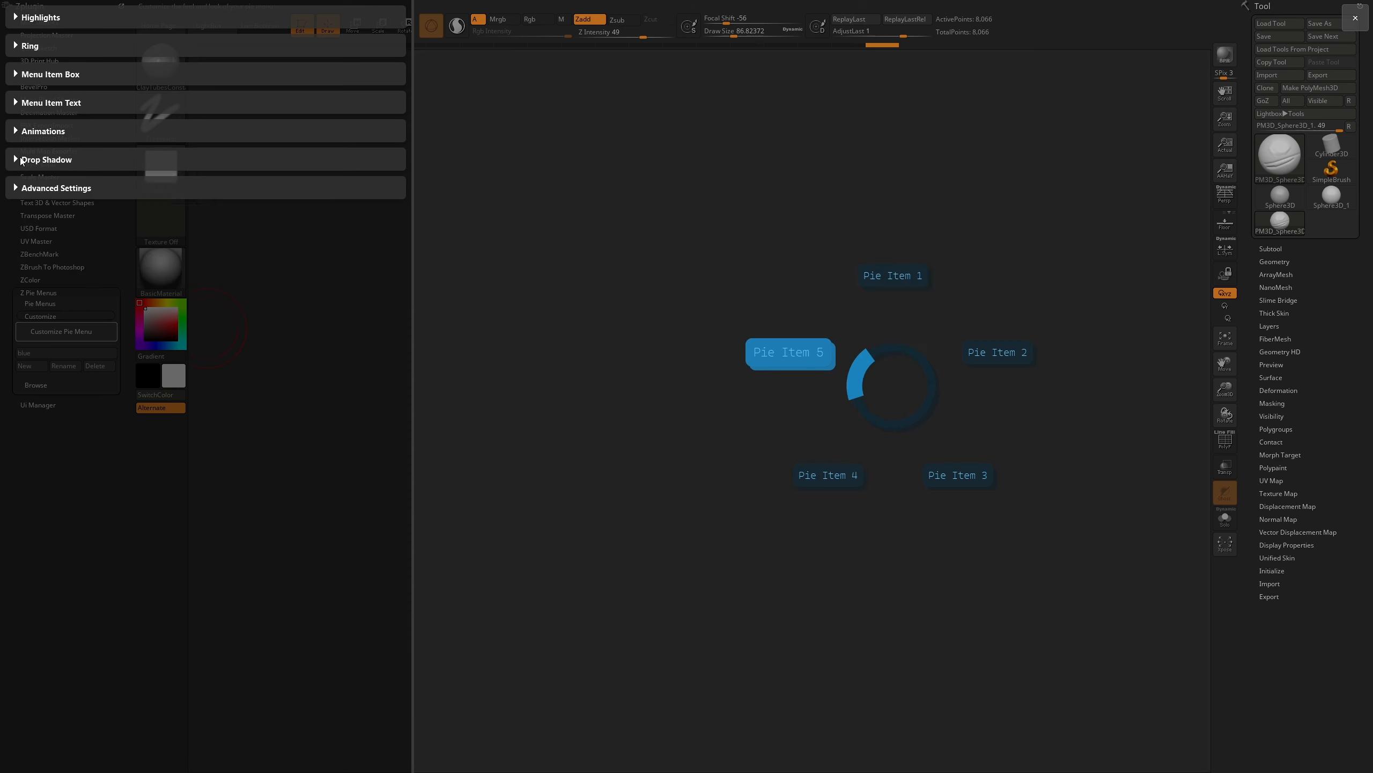
In the Advanced Settings, try the enter group delay at zero and about three quarters of its range, then set it near its minimum
{"action": "left_click", "coordinate": [15, 189]}
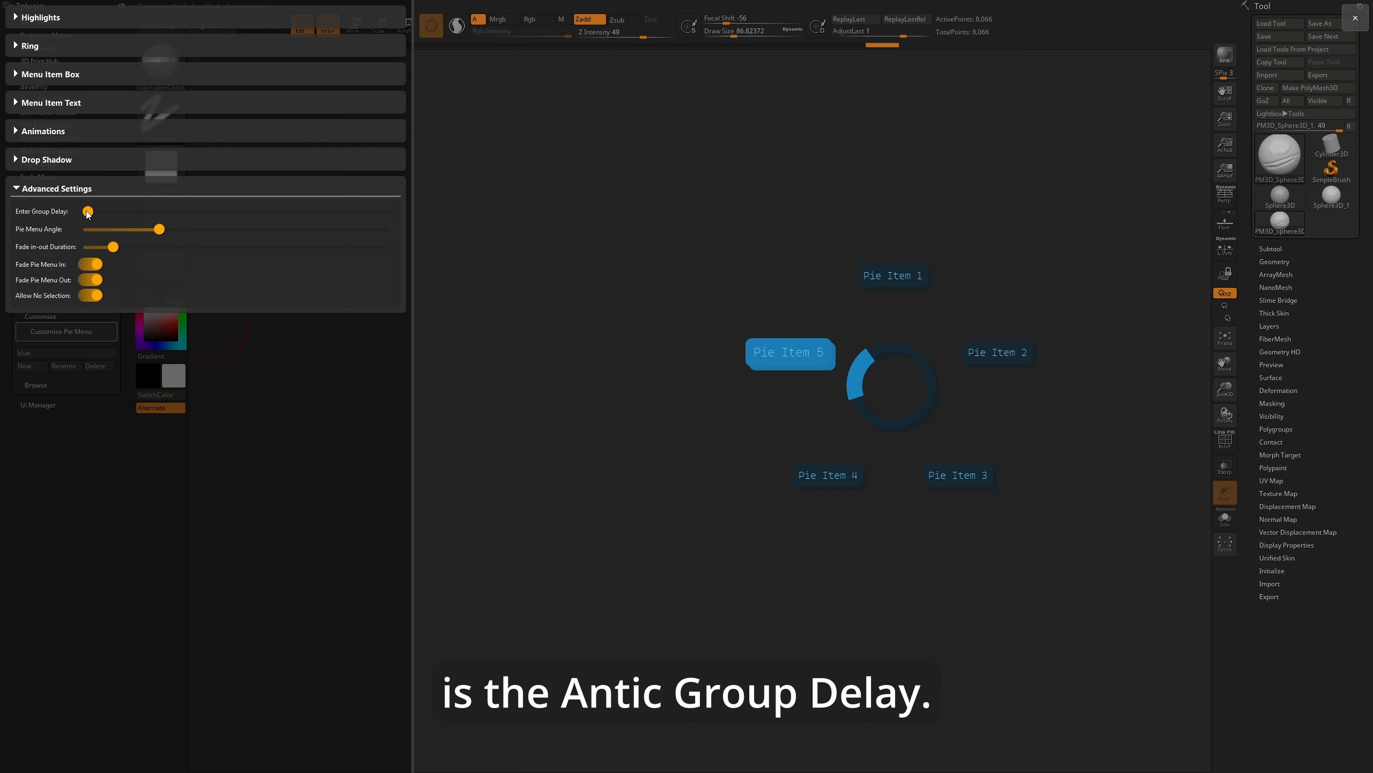
{"action": "mouse_move", "coordinate": [88, 212]}
{"action": "left_mouse_down"}
{"action": "mouse_move", "coordinate": [210, 217]}
{"action": "mouse_move", "coordinate": [91, 218]}
{"action": "left_mouse_up"}
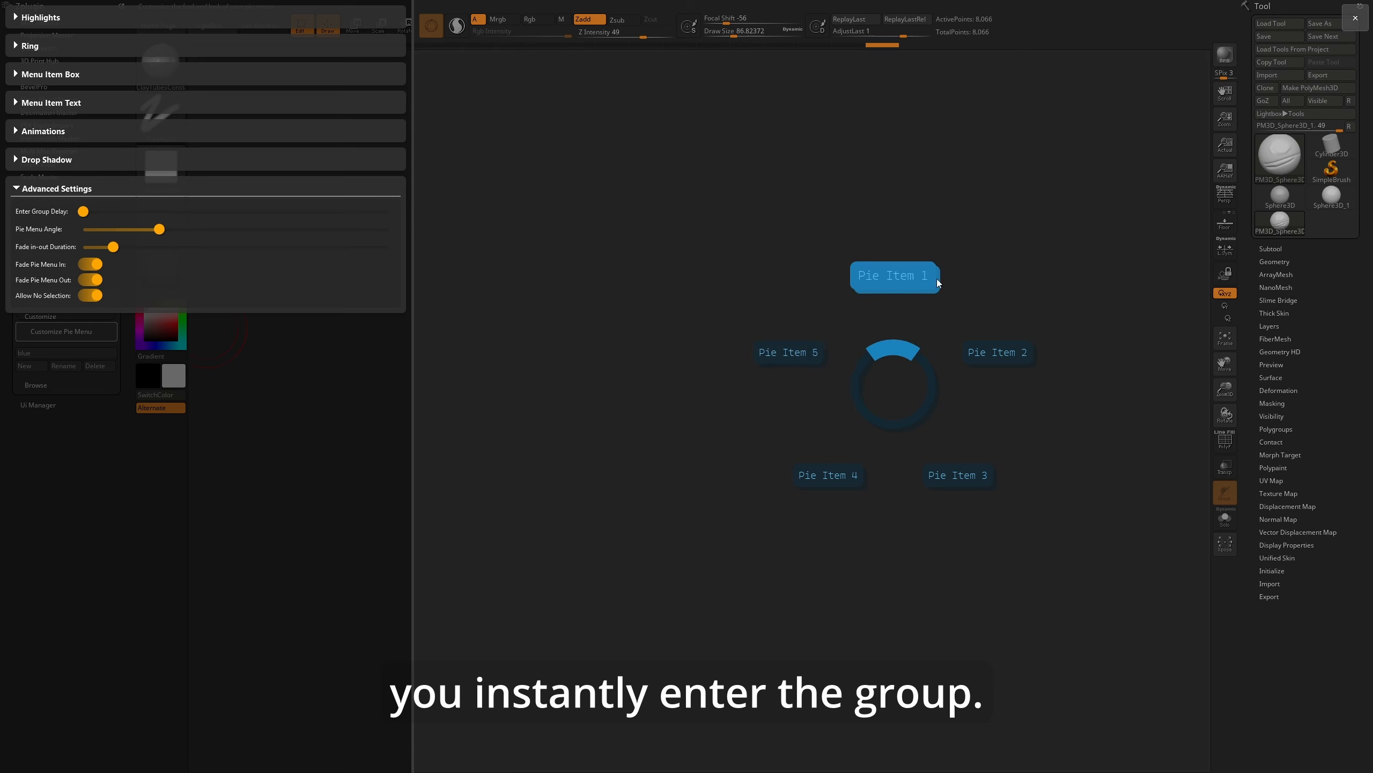
{"action": "left_click_drag", "start_coordinate": [83, 210], "coordinate": [309, 231]}
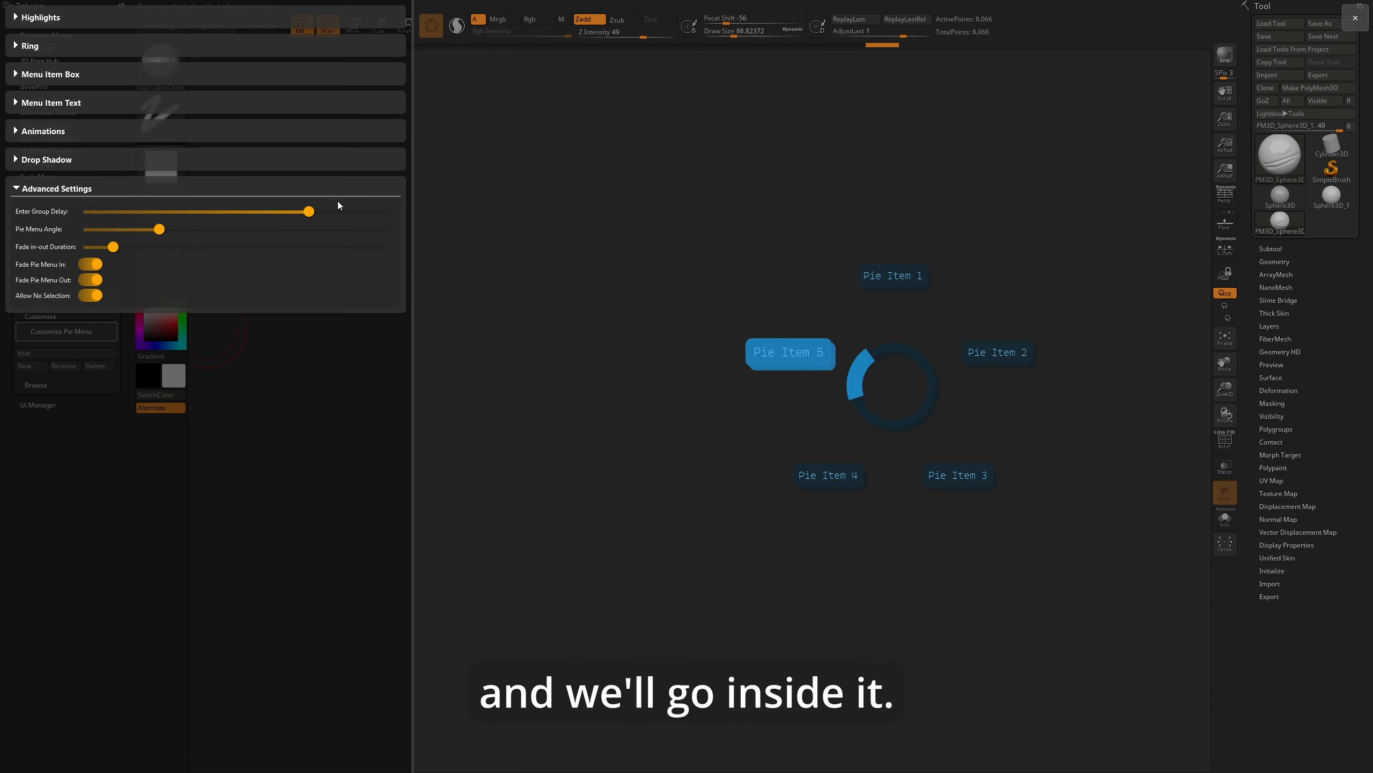
{"action": "left_click_drag", "start_coordinate": [308, 211], "coordinate": [89, 211]}
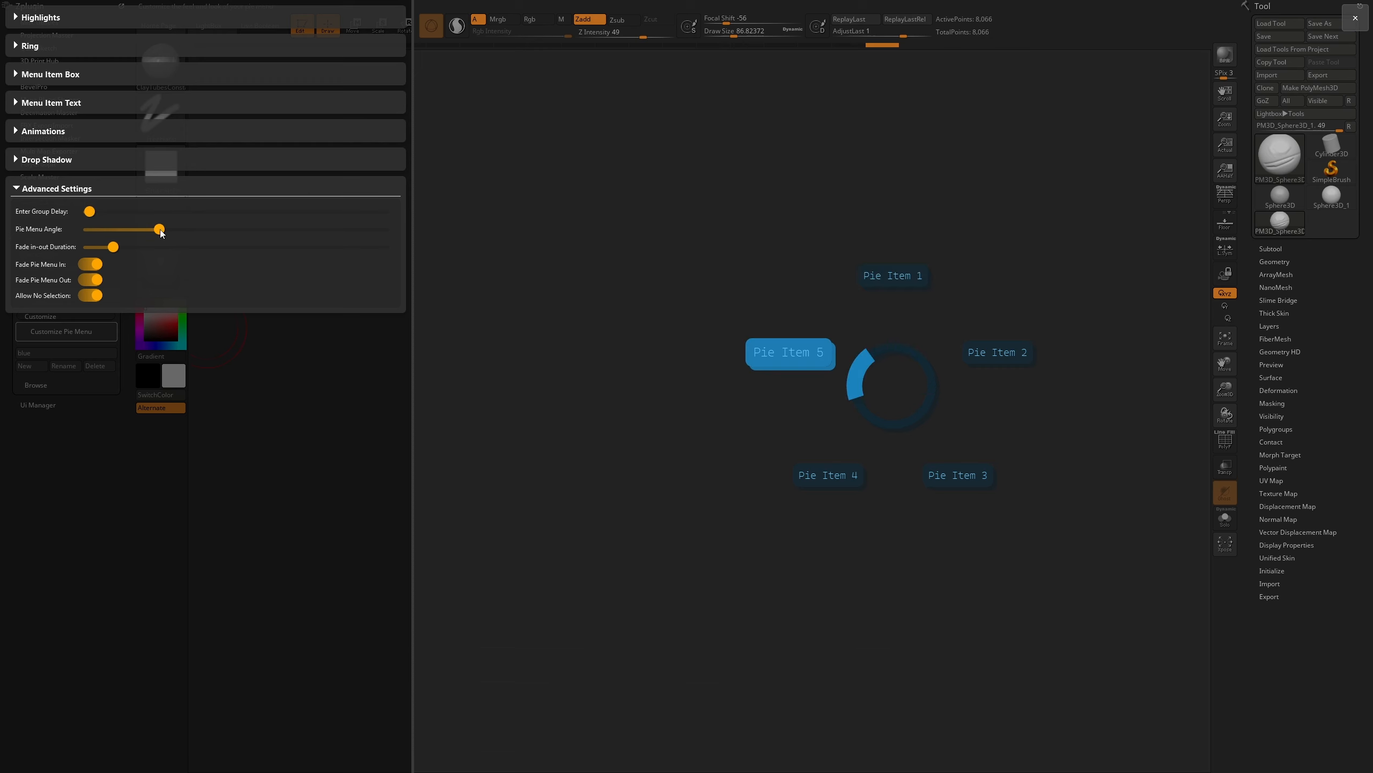
Raise the pie menu angle to about 30% of its range and, after trying zero, the fade in-out duration to nearly half
{"action": "mouse_move", "coordinate": [161, 233]}
{"action": "left_mouse_down"}
{"action": "mouse_move", "coordinate": [322, 249]}
{"action": "mouse_move", "coordinate": [163, 249]}
{"action": "mouse_move", "coordinate": [194, 249]}
{"action": "mouse_move", "coordinate": [174, 244]}
{"action": "left_mouse_up"}
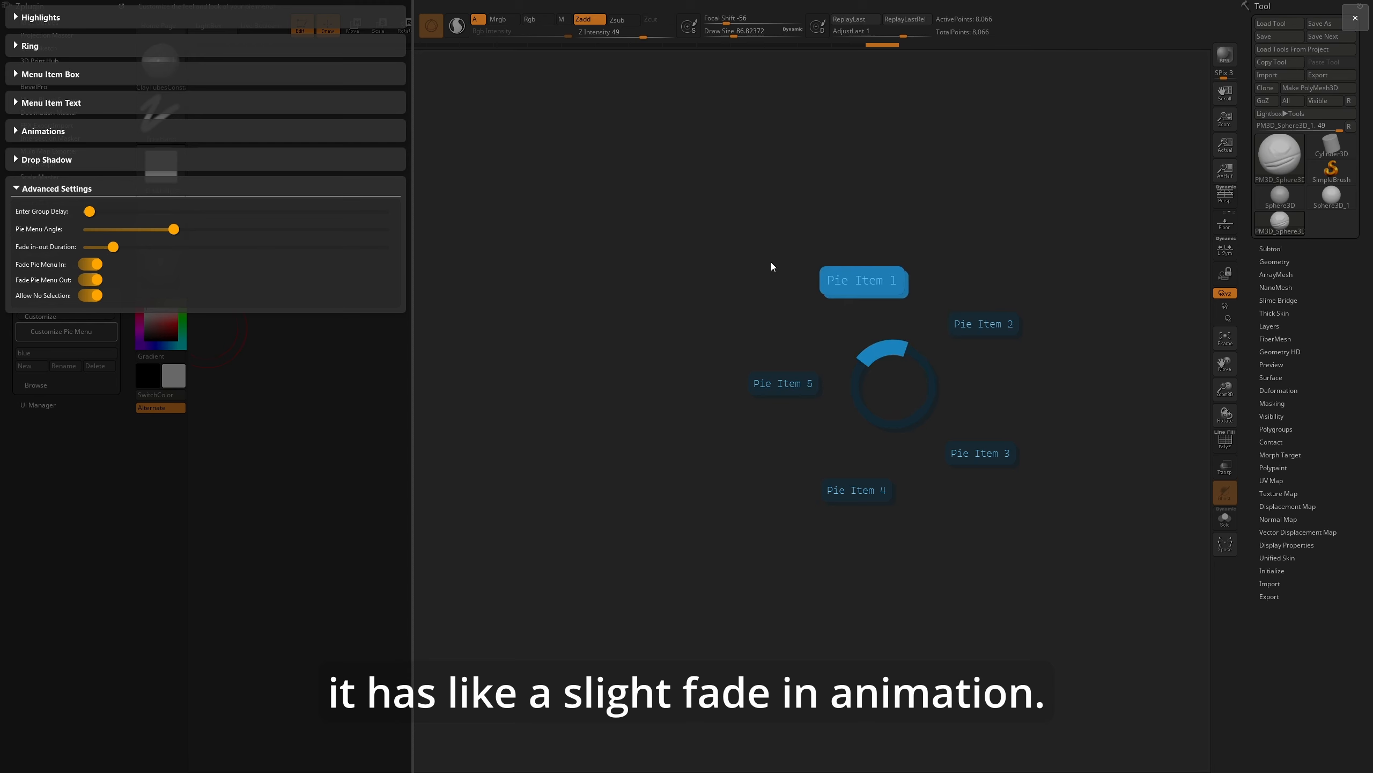
{"action": "left_click_drag", "start_coordinate": [111, 247], "coordinate": [81, 247]}
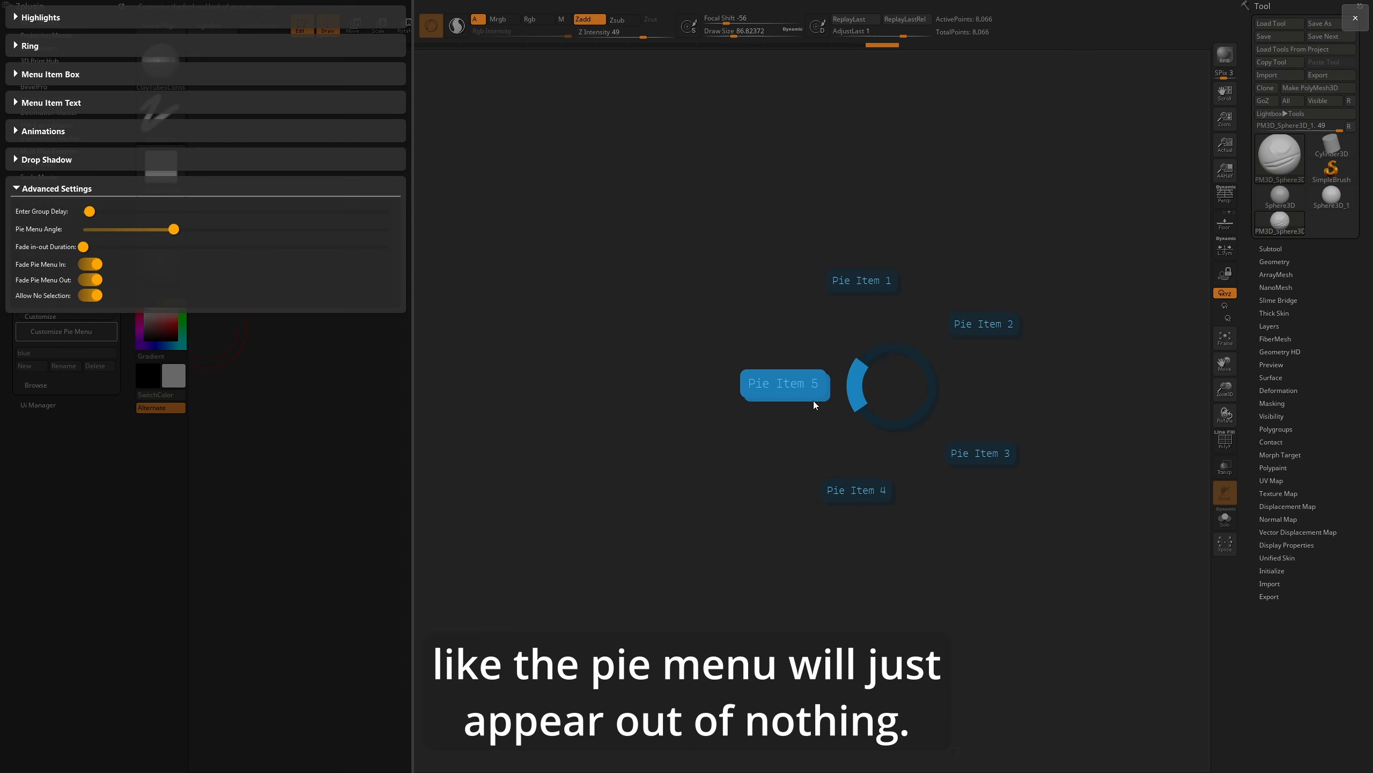
{"action": "left_click_drag", "start_coordinate": [88, 247], "coordinate": [226, 247]}
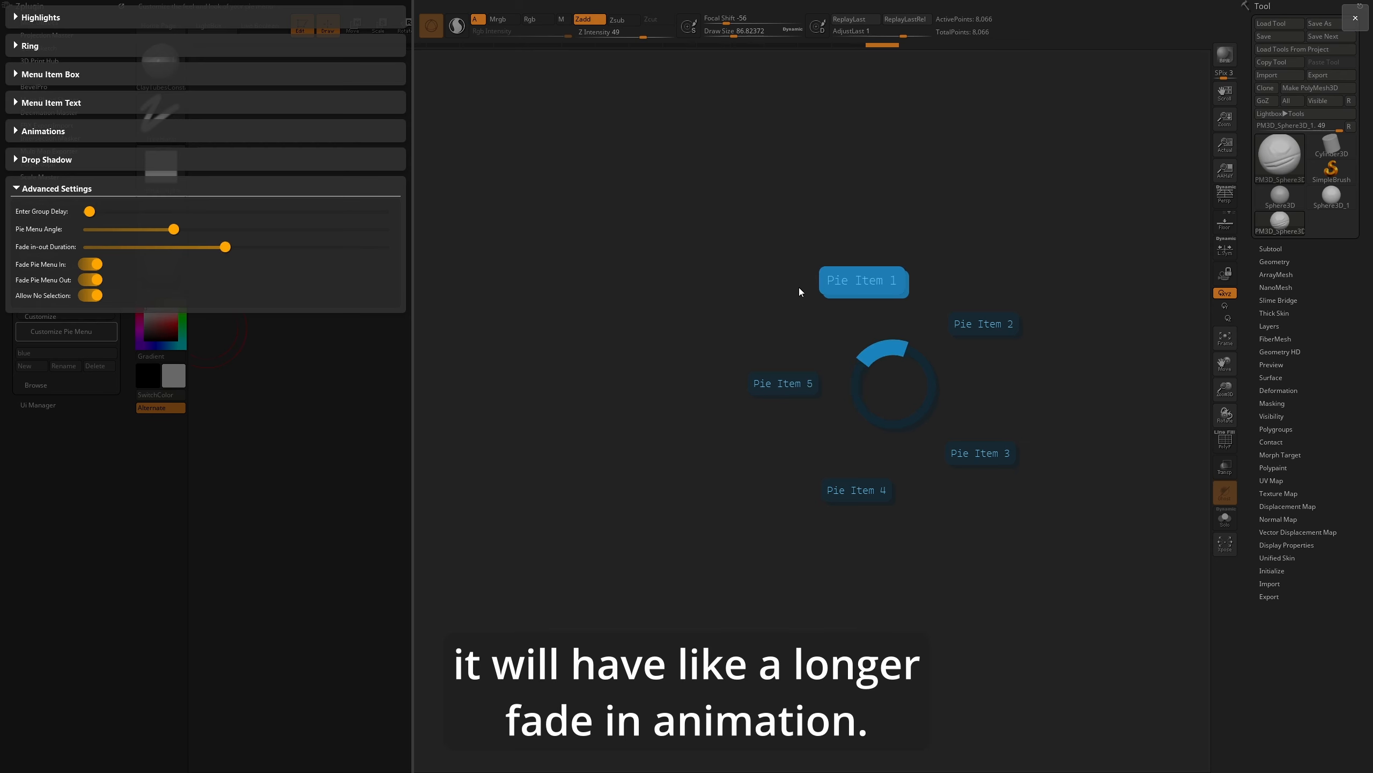
Switch Fade Pie Menu In, Fade Pie Menu Out and Allow No Selection off and back on
{"action": "left_click", "coordinate": [90, 264]}
{"action": "left_click", "coordinate": [90, 279]}
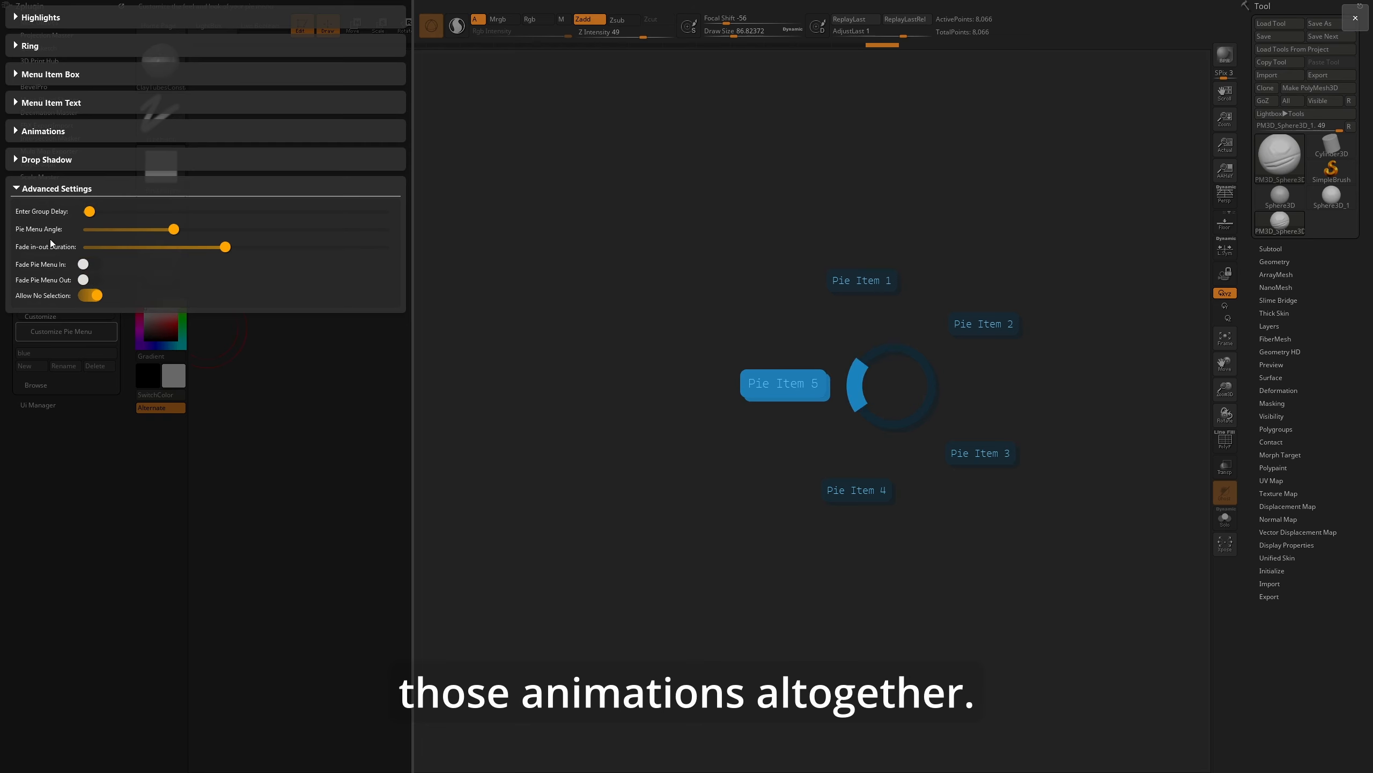
{"action": "left_click", "coordinate": [89, 264]}
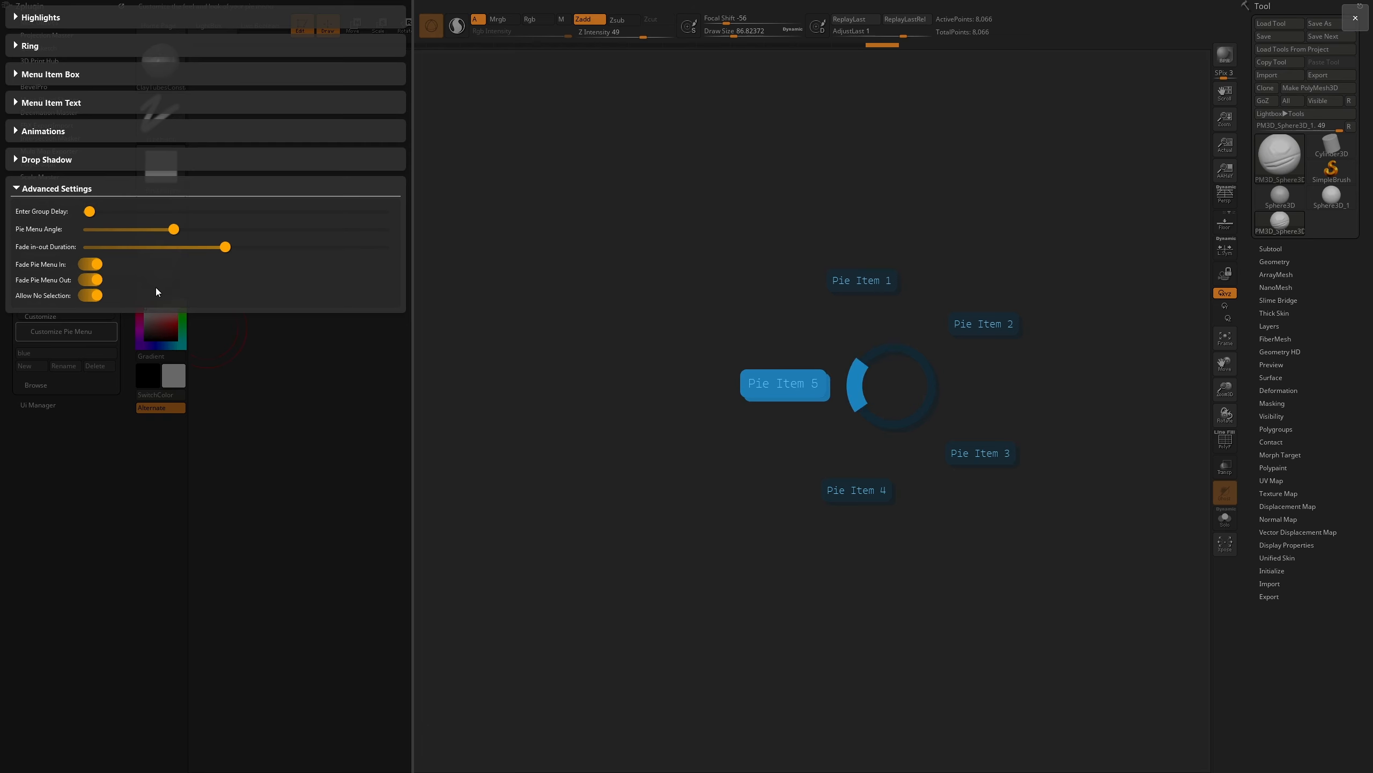
{"action": "left_click", "coordinate": [89, 296]}
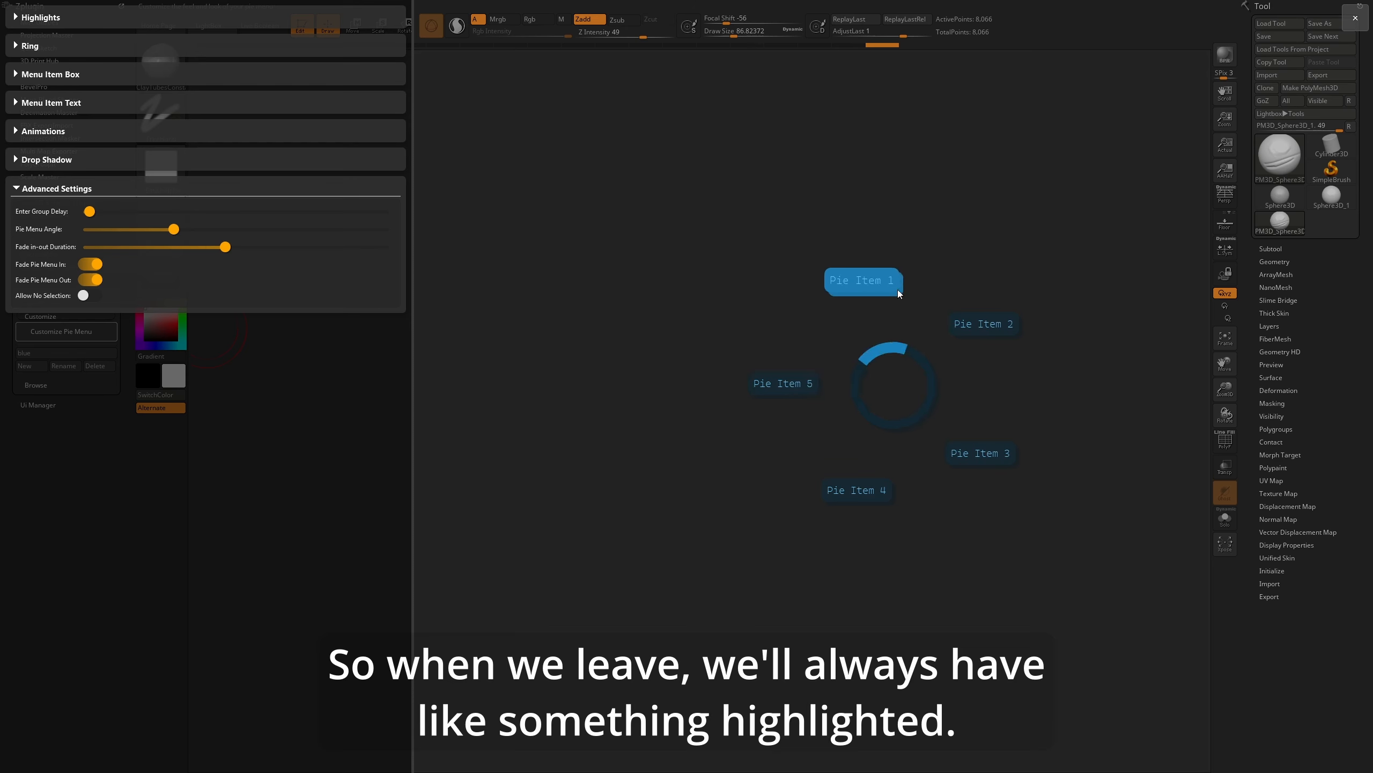
{"action": "left_click", "coordinate": [90, 296]}
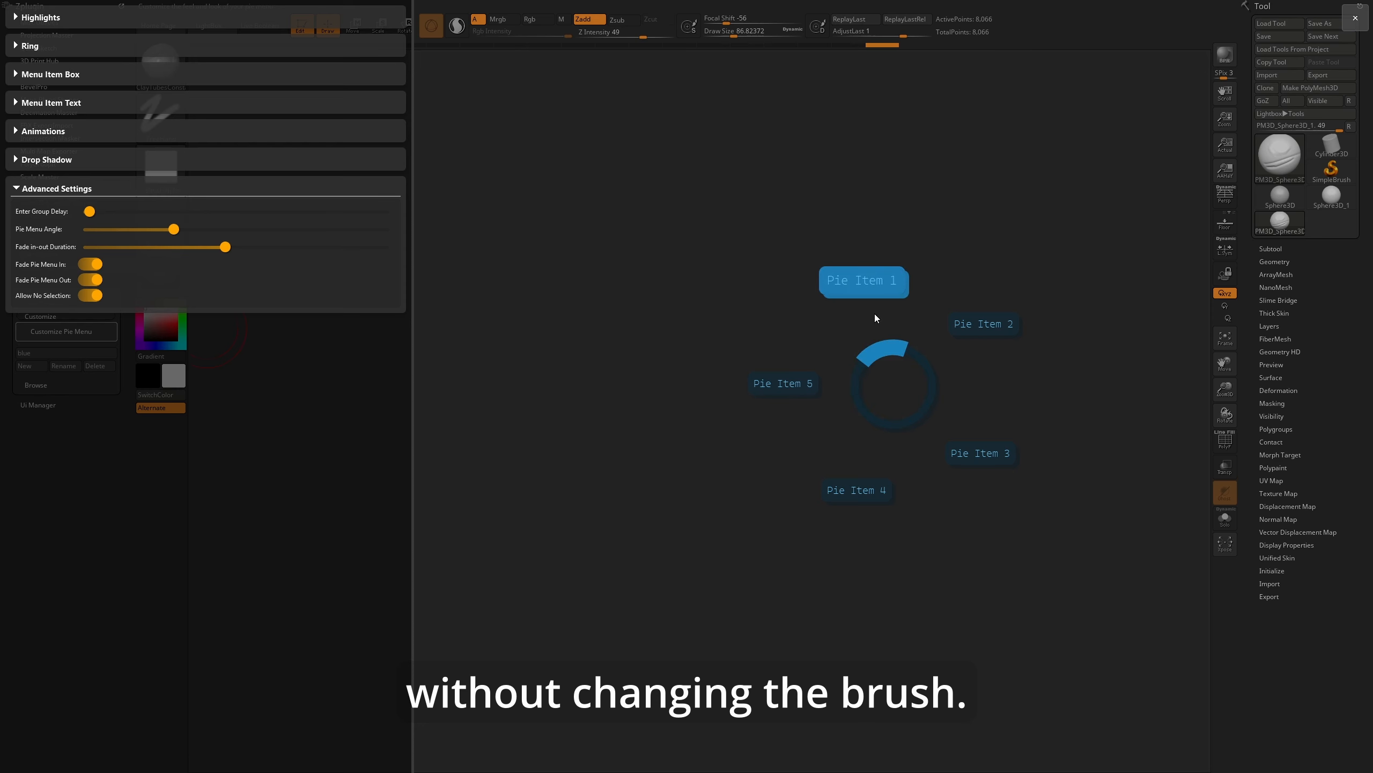
Close the theme customization and pick the H Polish brush from the blue-themed pie menu
{"action": "left_click", "coordinate": [379, 187]}
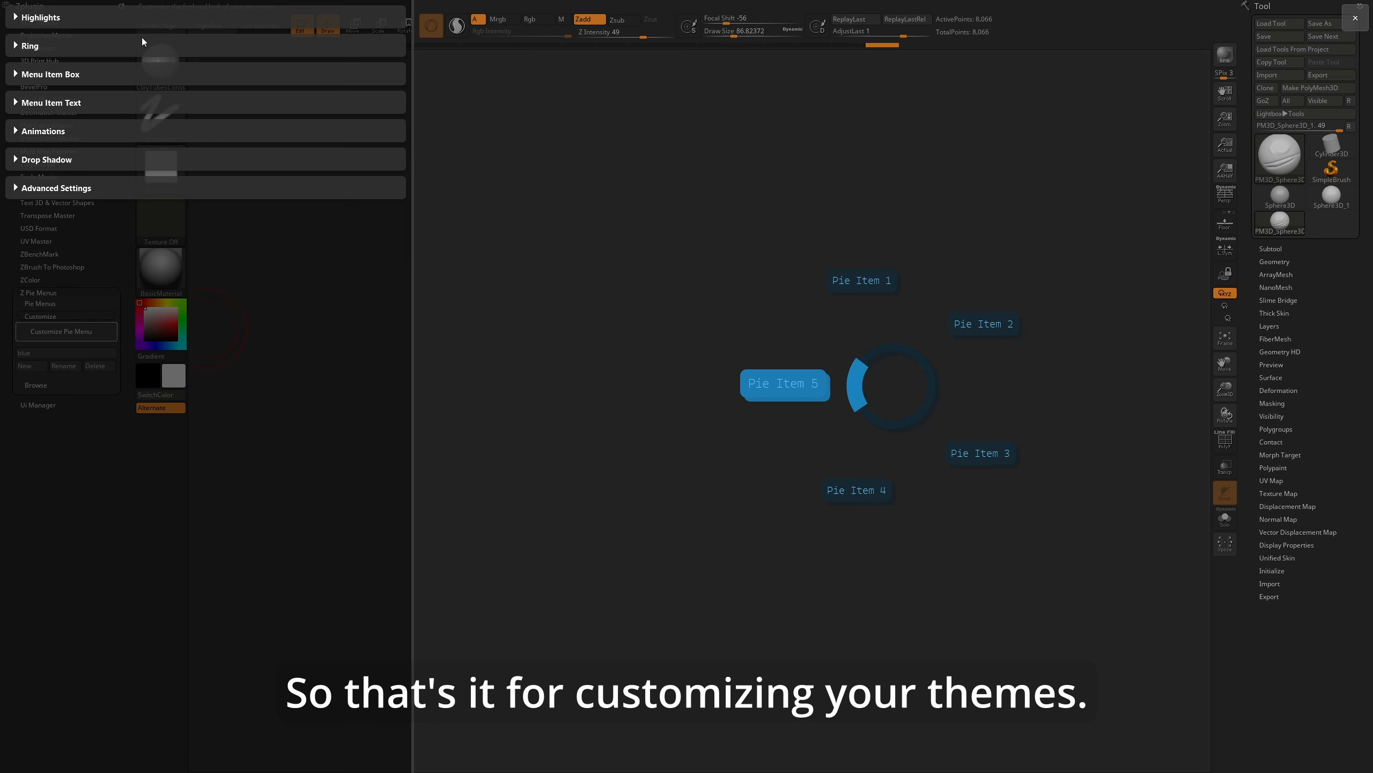
{"action": "left_click", "coordinate": [1356, 17]}
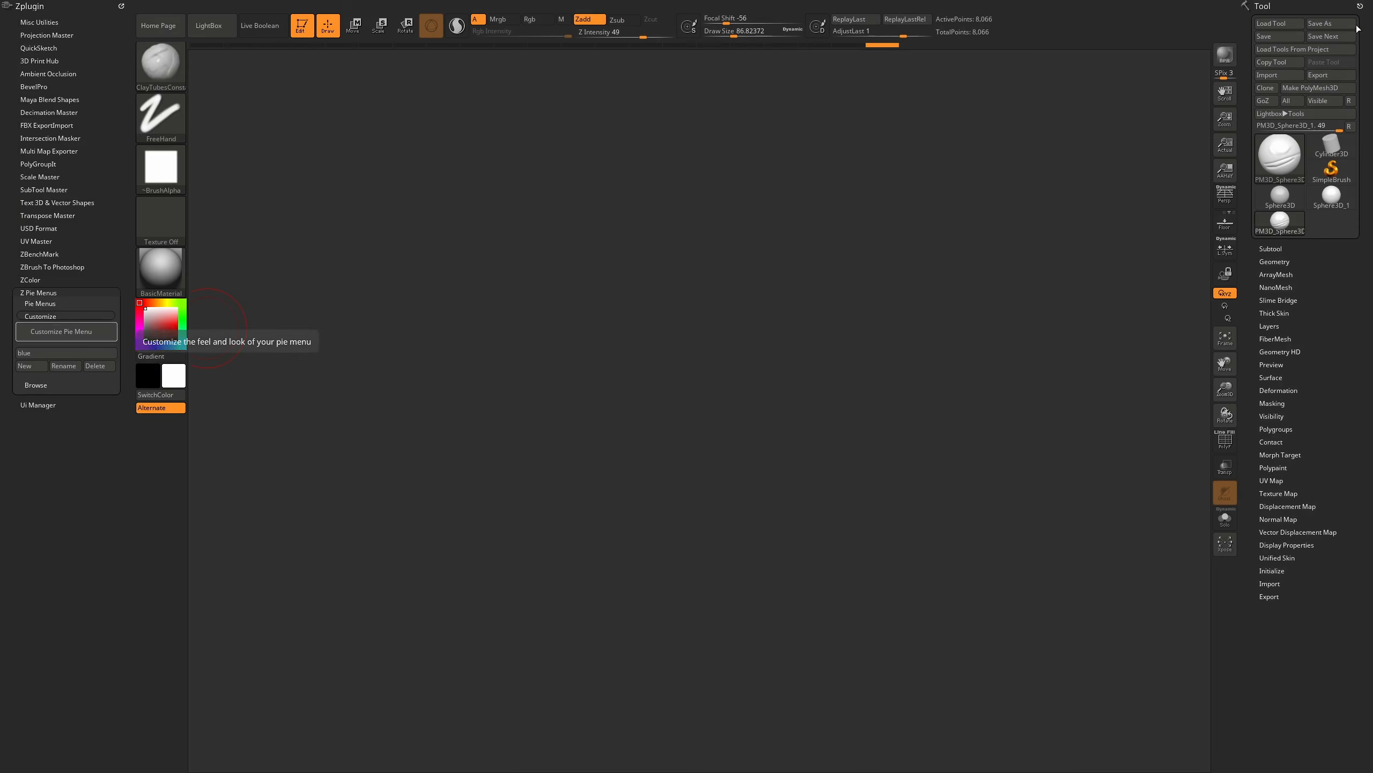
{"action": "key", "text": "ctrl+shift+space"}
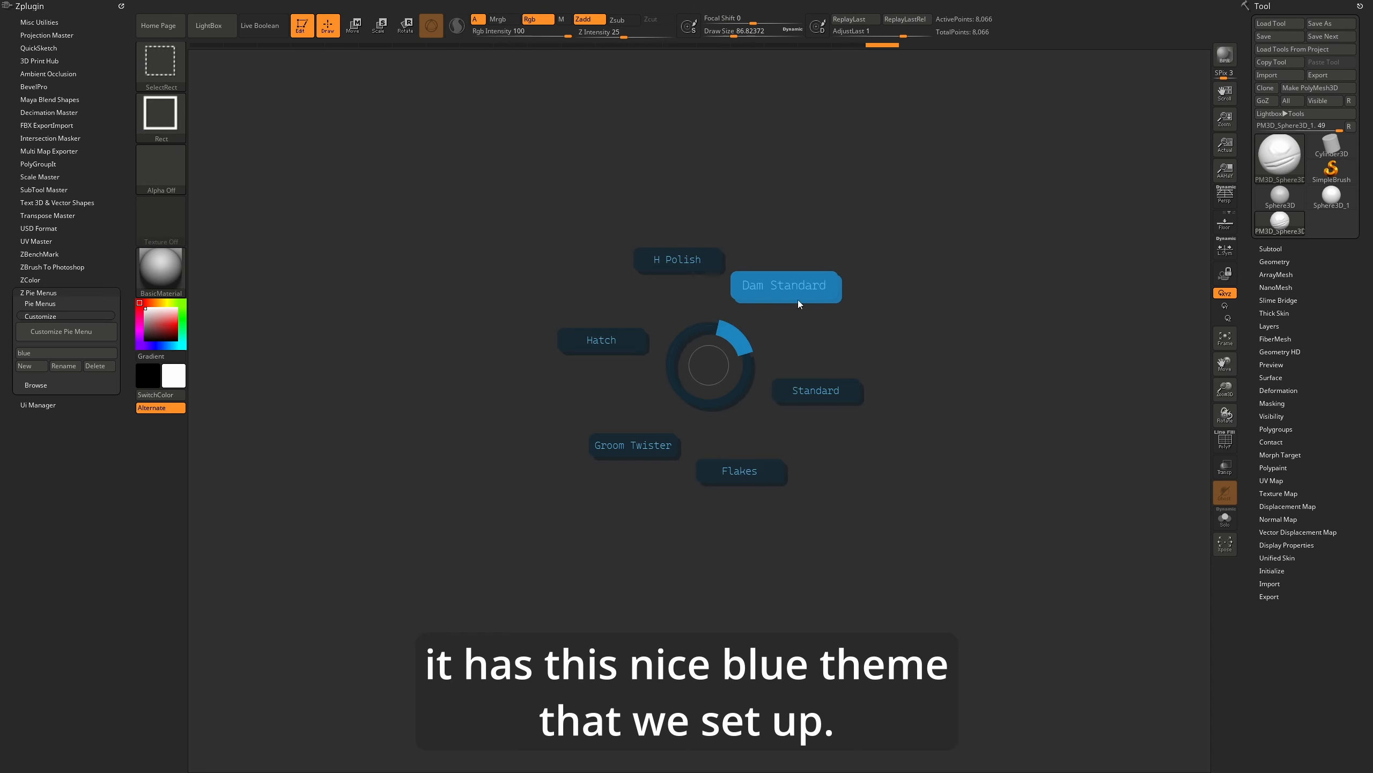
{"action": "left_click", "coordinate": [714, 374]}
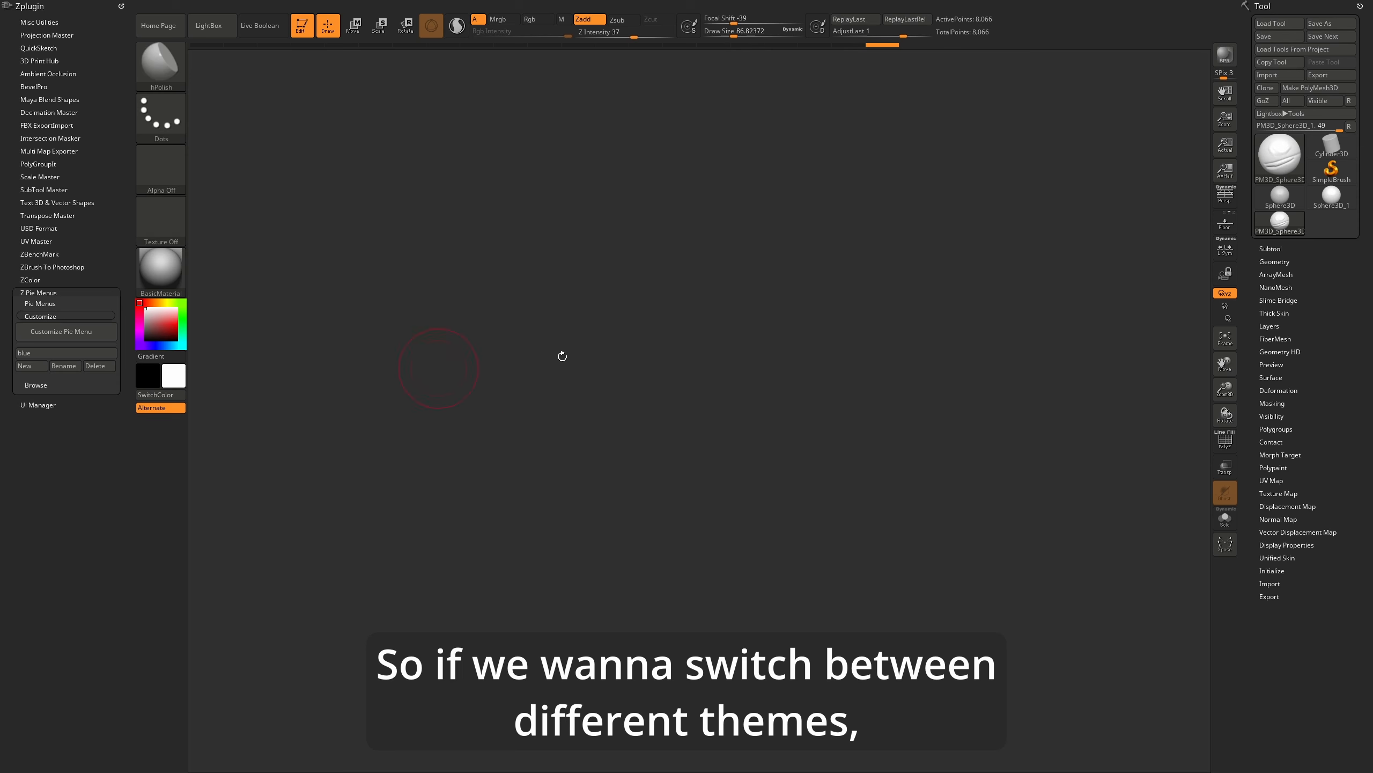
Switch the pie menu theme to default and try it by picking the H Polish brush
{"action": "left_click", "coordinate": [75, 348]}
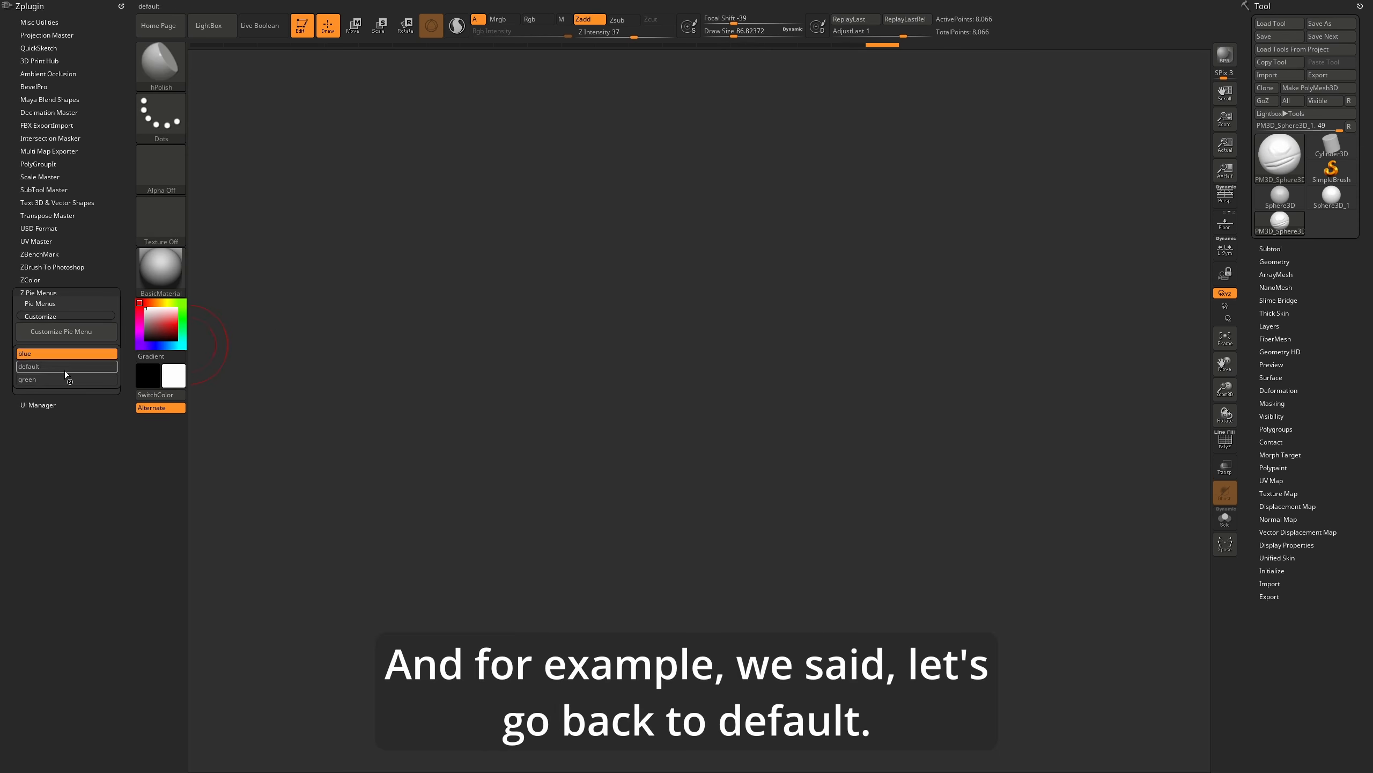
{"action": "left_click", "coordinate": [64, 371]}
{"action": "key", "text": "space"}
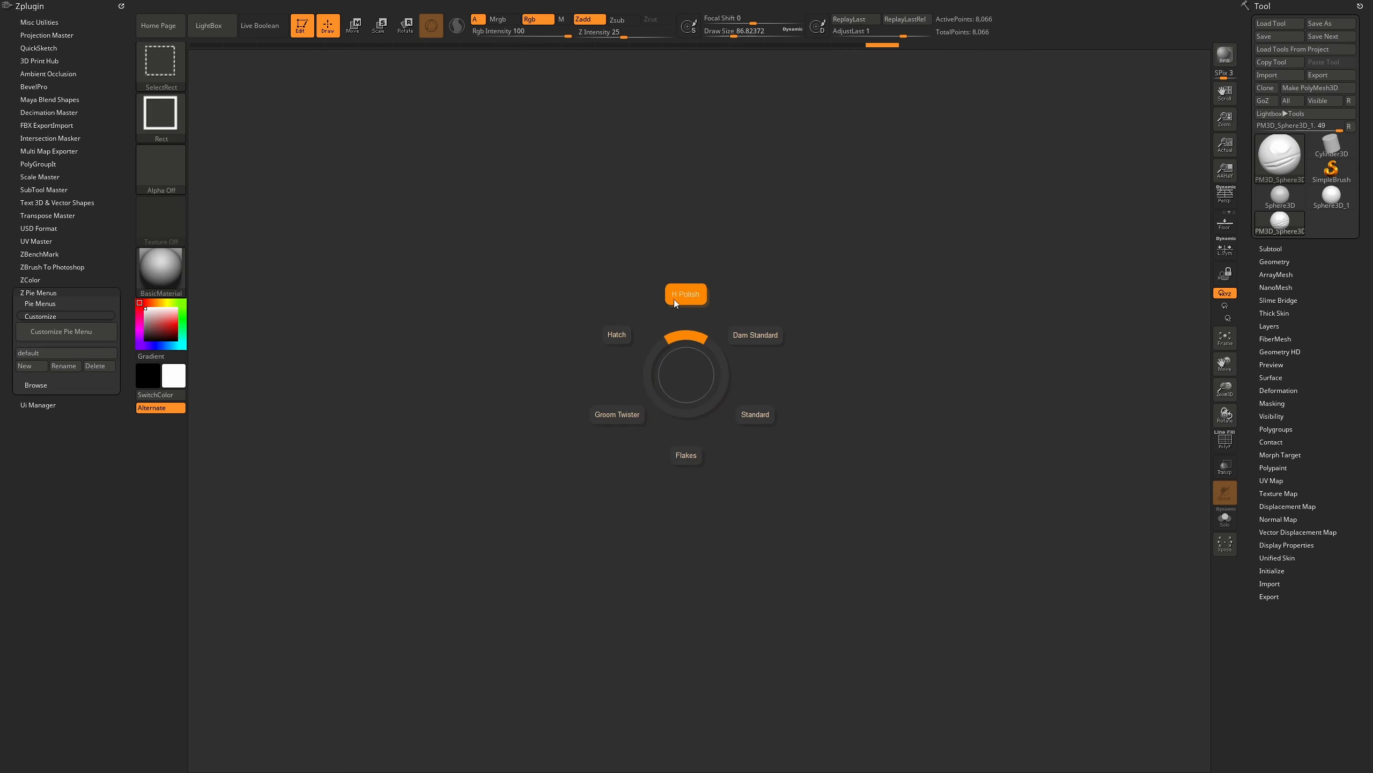
{"action": "left_click", "coordinate": [699, 351]}
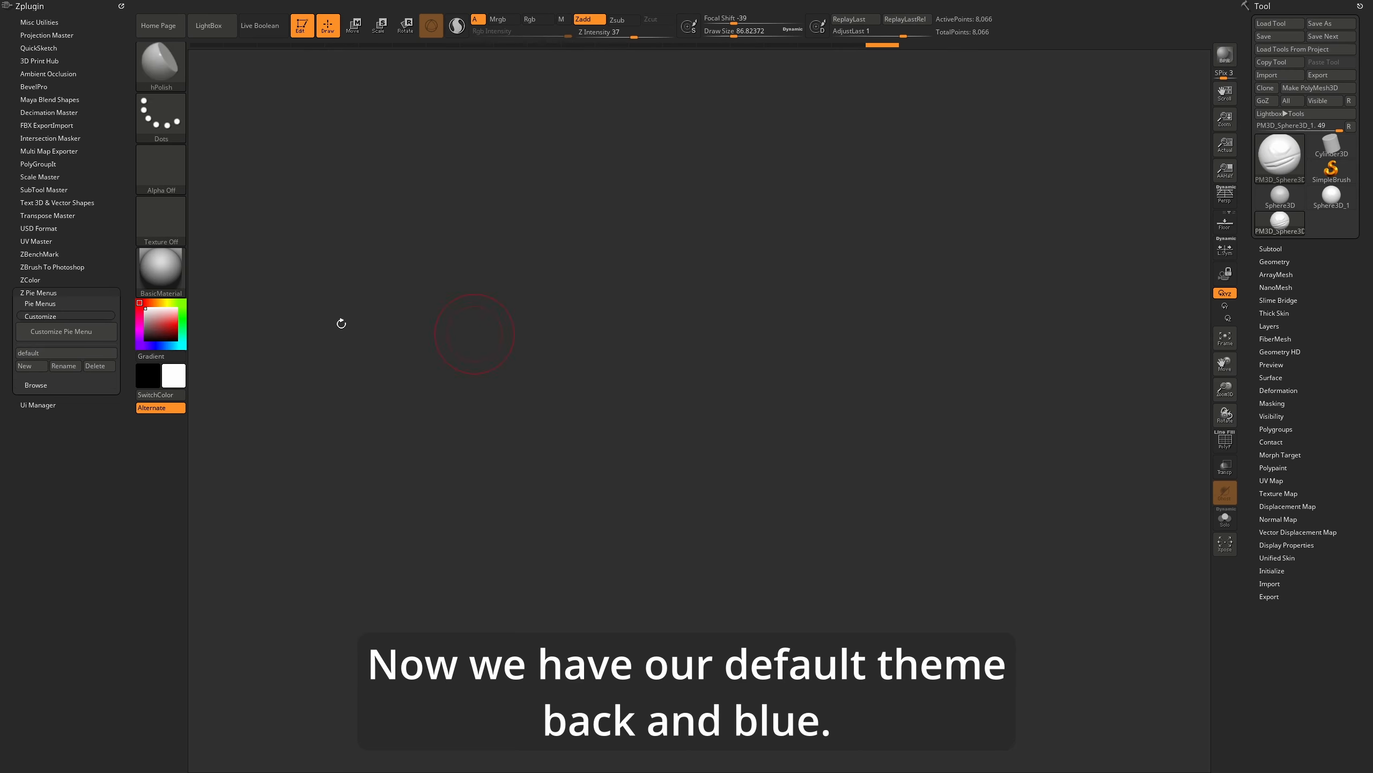
Switch the pie menu theme back to blue and pick the Hatch brush from the pie menu
{"action": "left_click", "coordinate": [67, 348]}
{"action": "left_click", "coordinate": [88, 354]}
{"action": "key", "text": "space"}
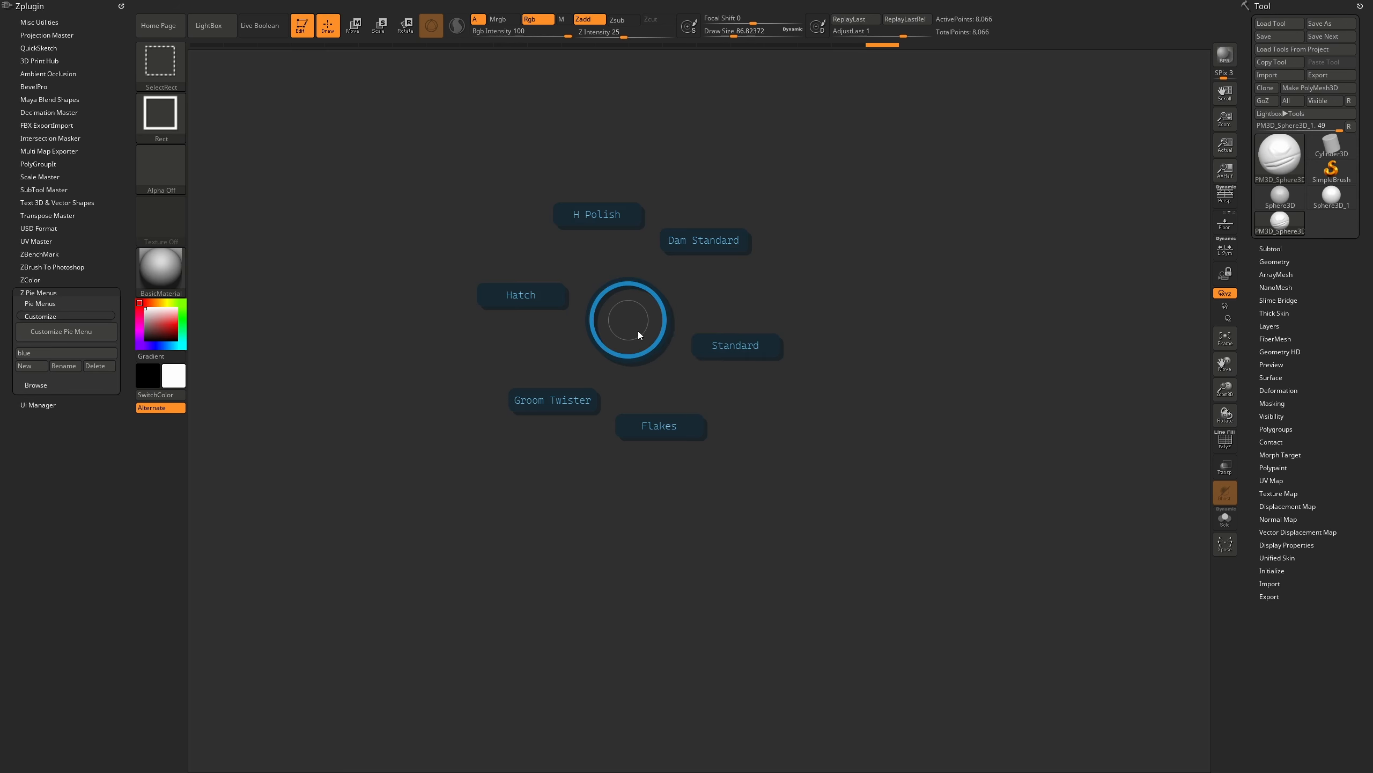
{"action": "left_click", "coordinate": [521, 295]}
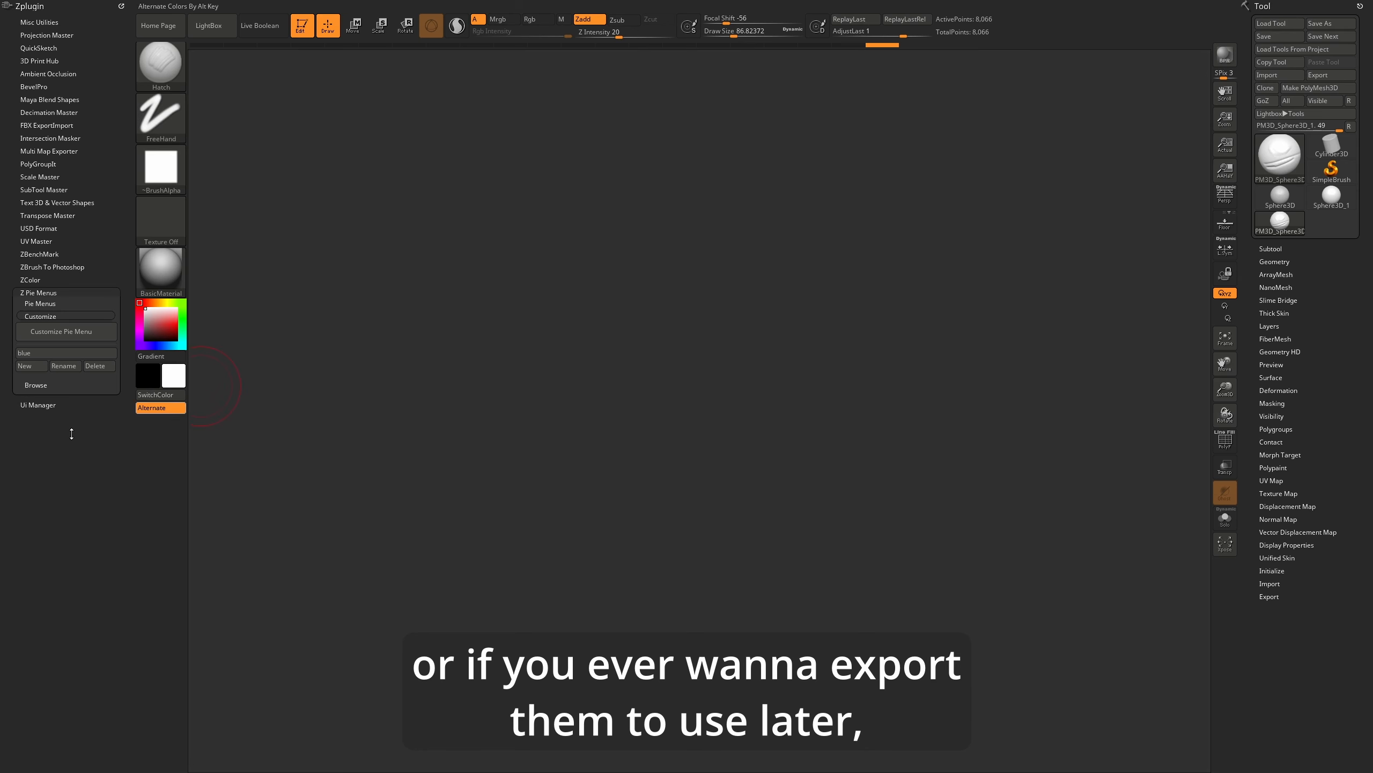
Browse to the plugin's Themes folder to view the saved theme files, then close the folder window
{"action": "left_click", "coordinate": [61, 382]}
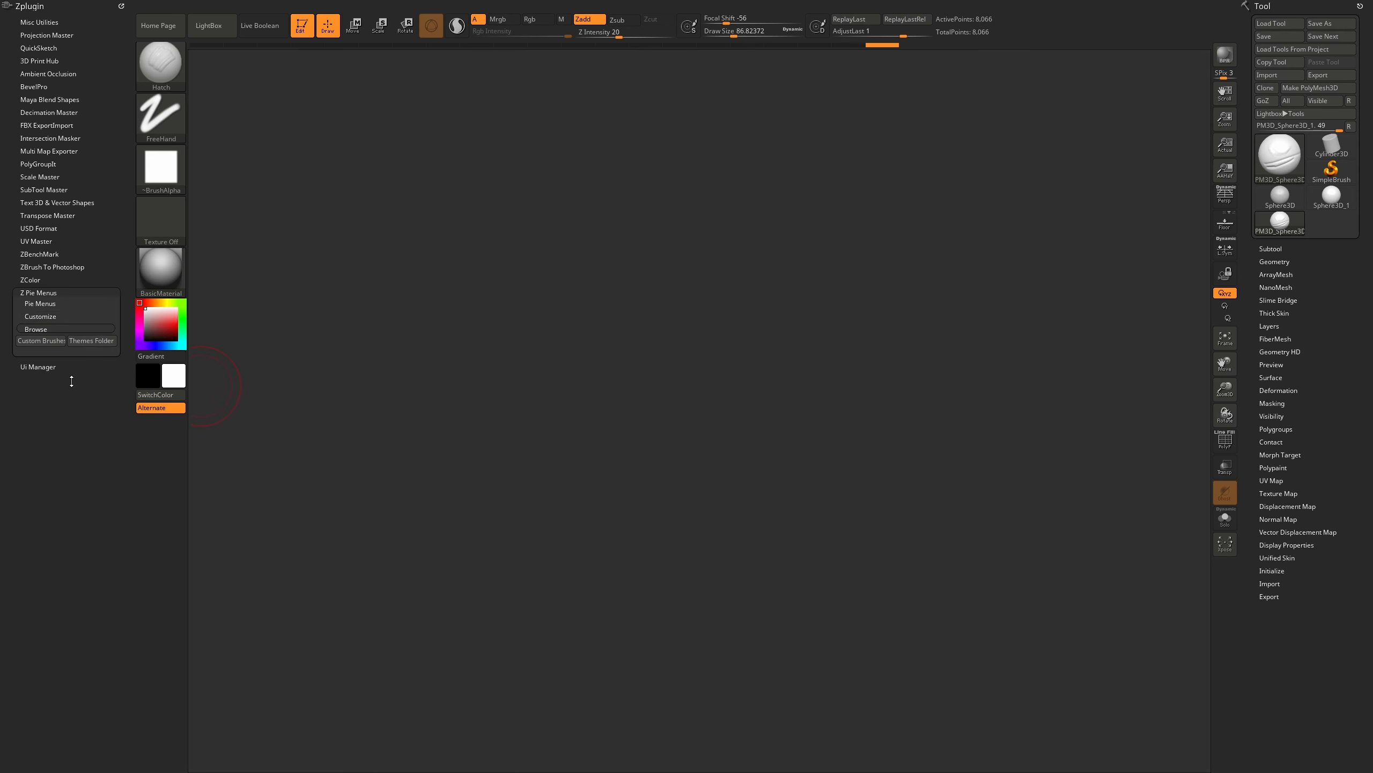
{"action": "left_click", "coordinate": [89, 340]}
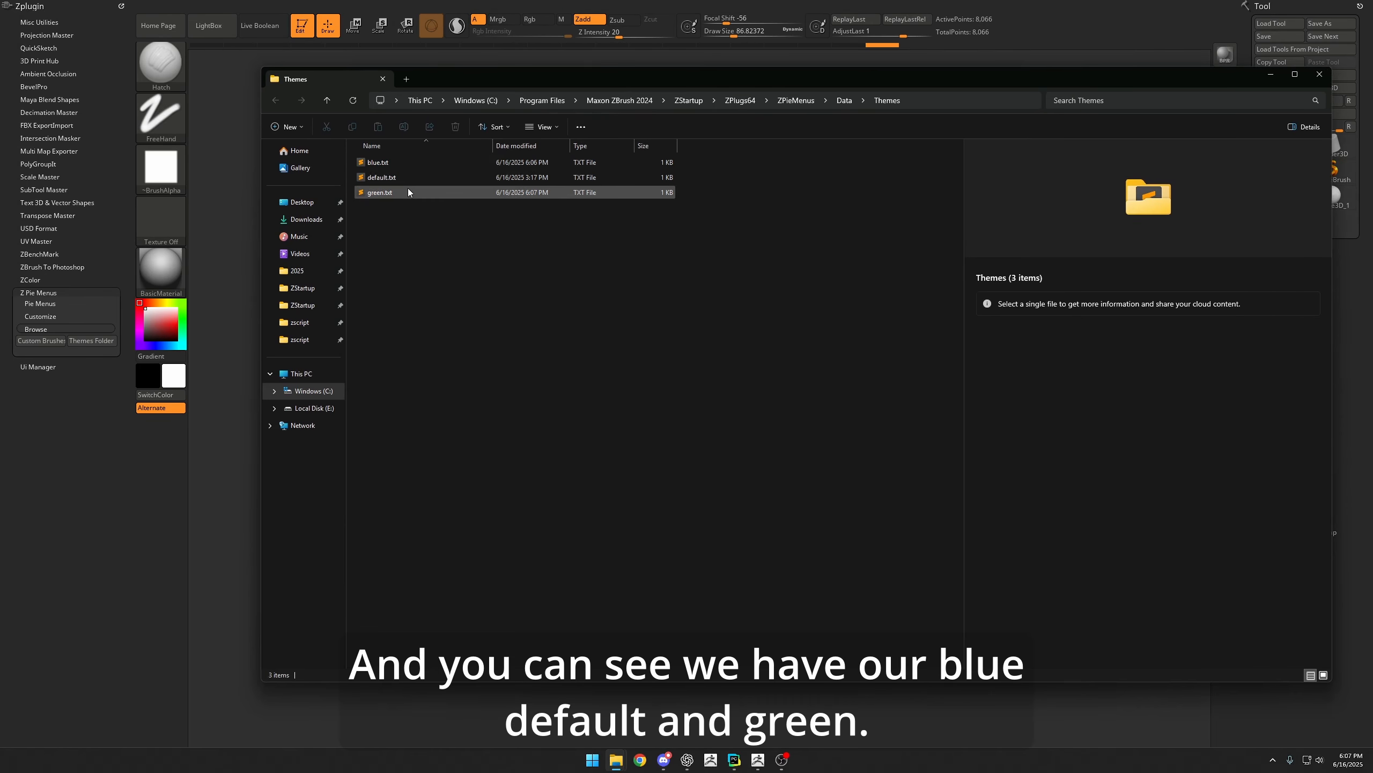
{"action": "key", "text": "alt+Tab"}
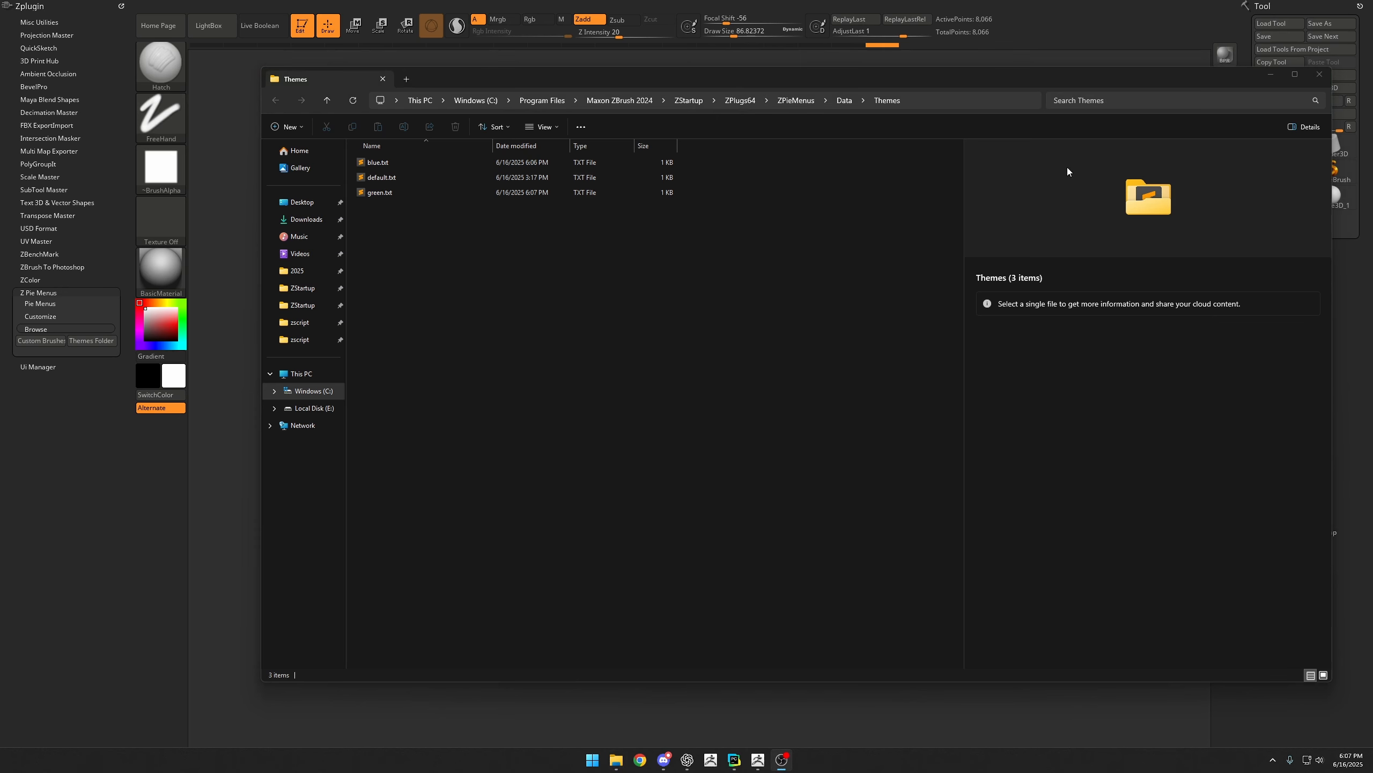
{"action": "left_click", "coordinate": [1320, 74]}
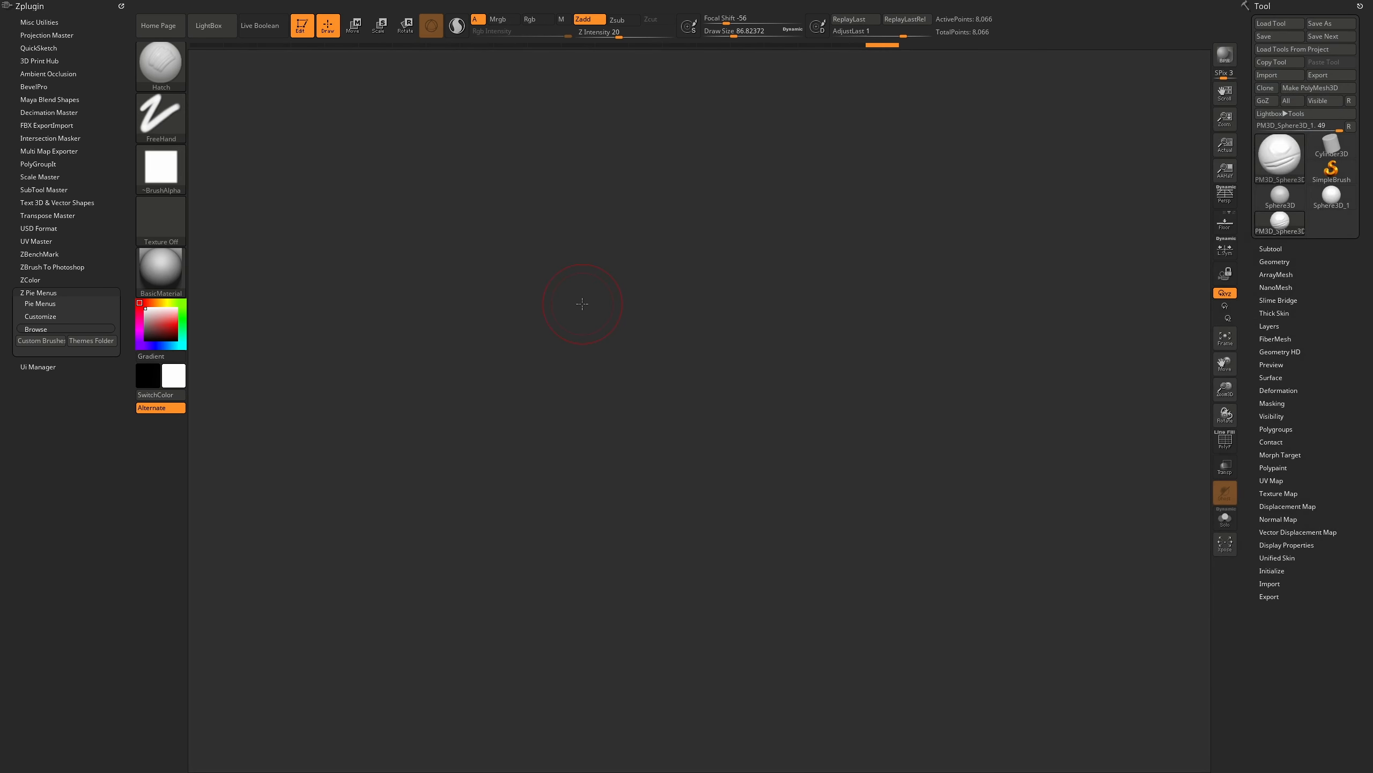
Open Pie Menu 1 for editing, view its list of custom brushes, and close the editor
{"action": "left_click", "coordinate": [50, 304]}
{"action": "left_click", "coordinate": [92, 315]}
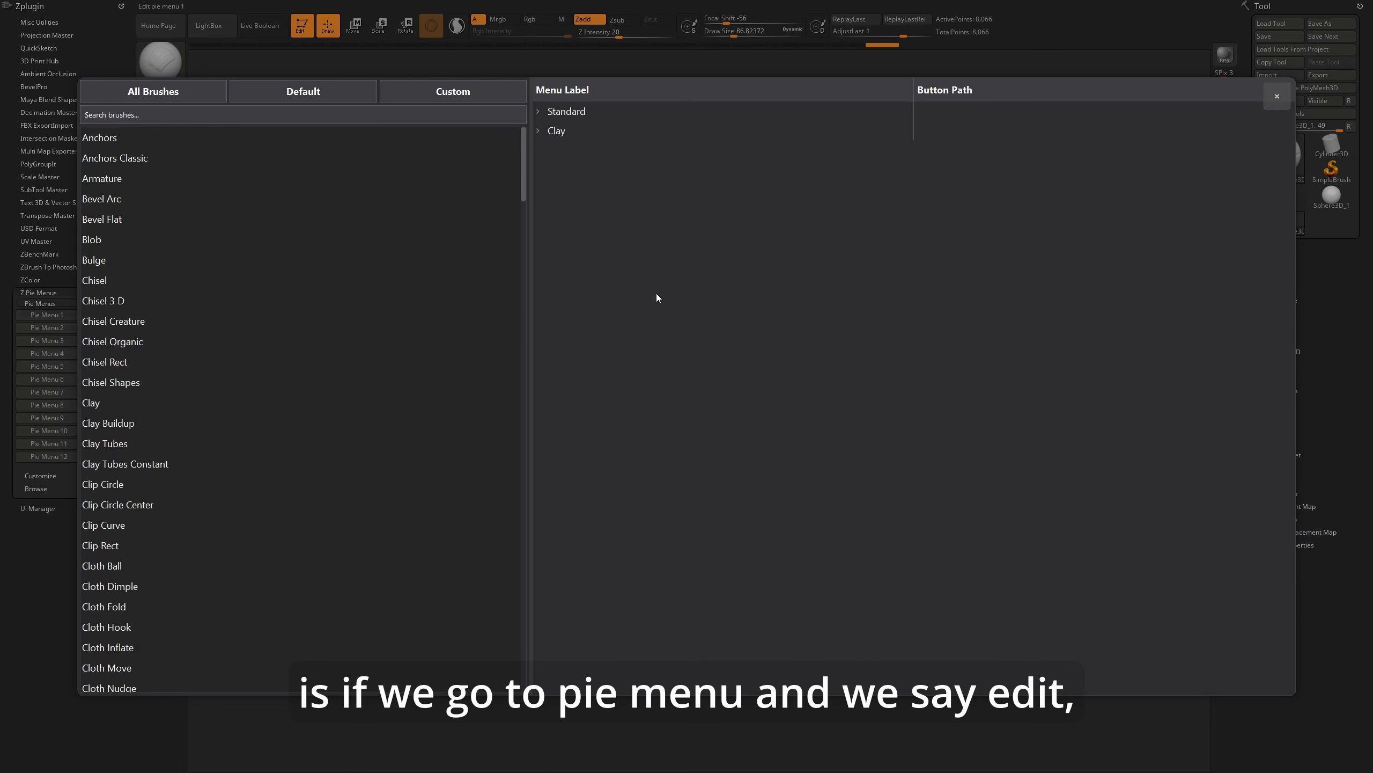
{"action": "left_click", "coordinate": [455, 92]}
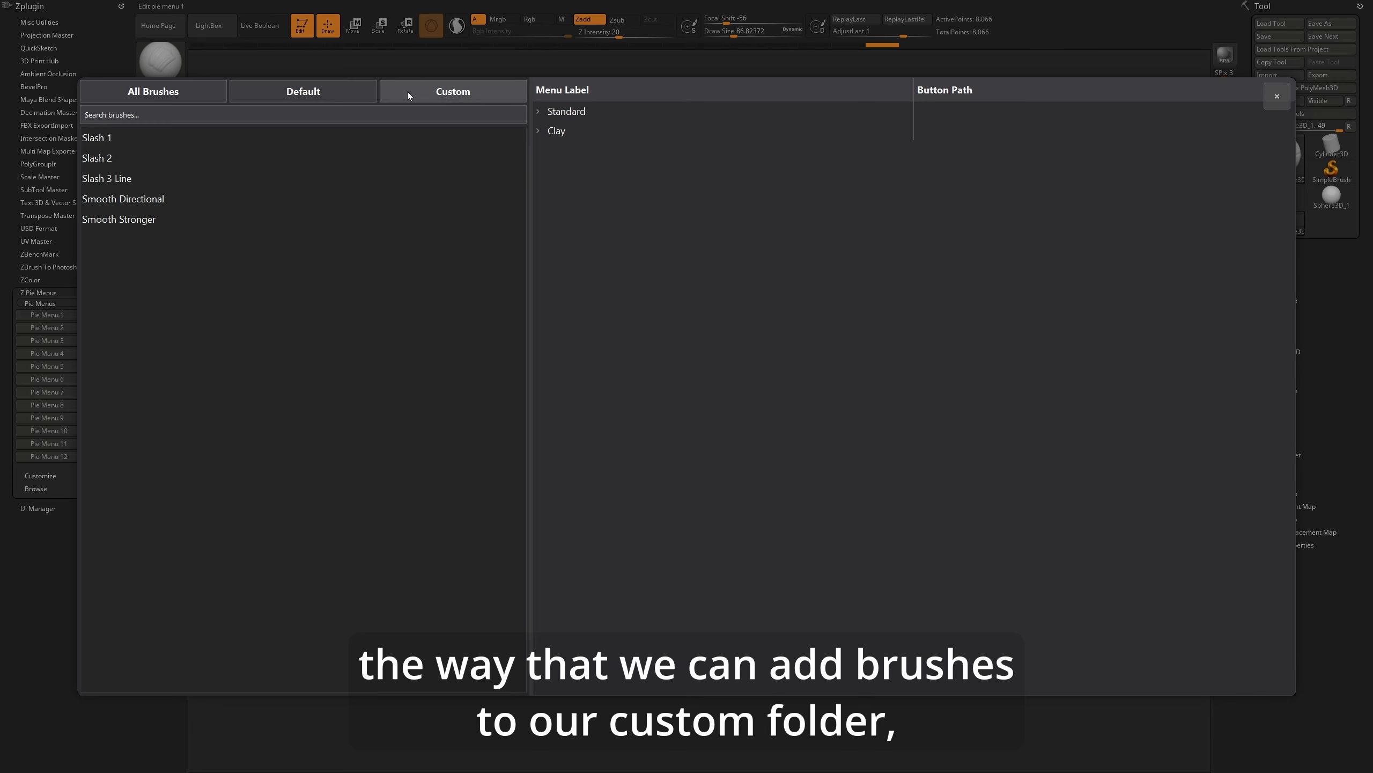
{"action": "left_click", "coordinate": [1277, 99]}
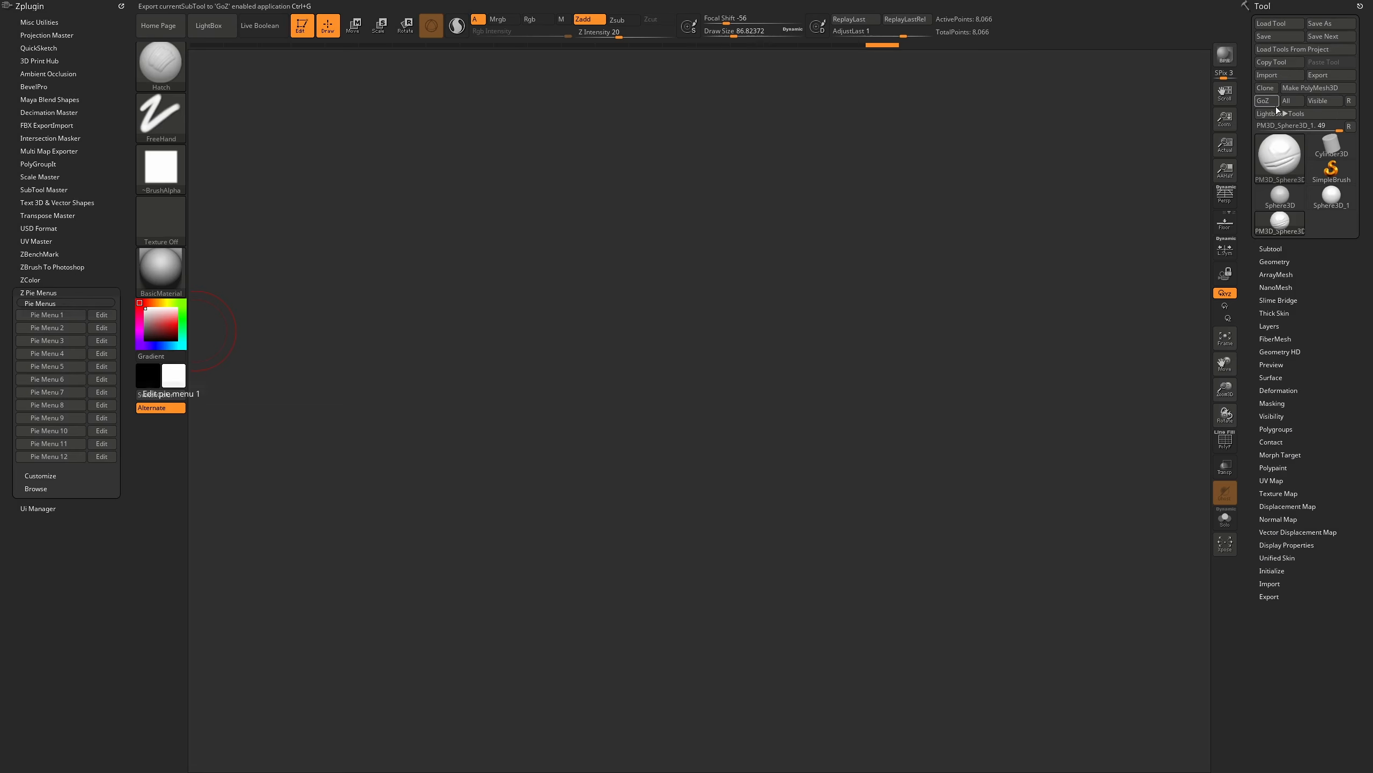
Browse to the plugin's Custom Brushes folder
{"action": "left_click", "coordinate": [36, 488]}
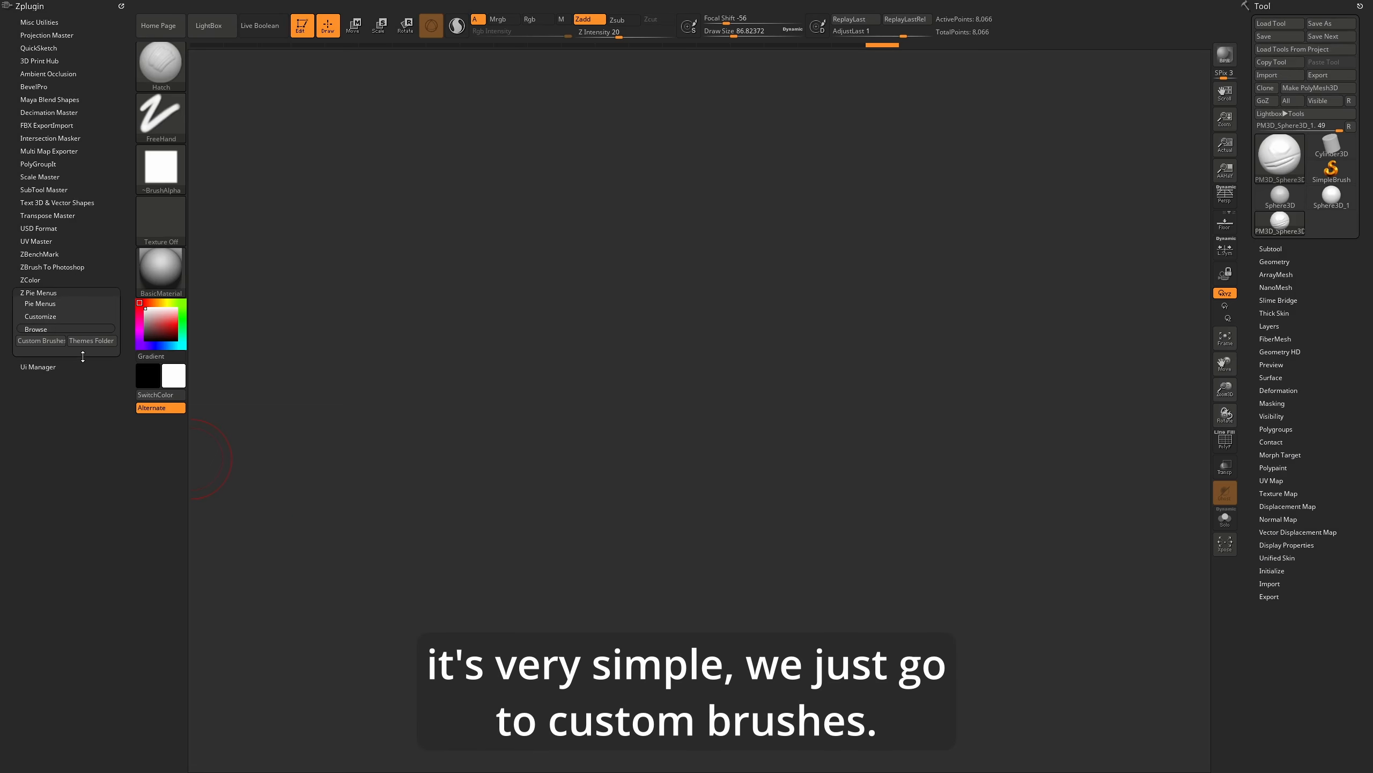
{"action": "left_click", "coordinate": [41, 340]}
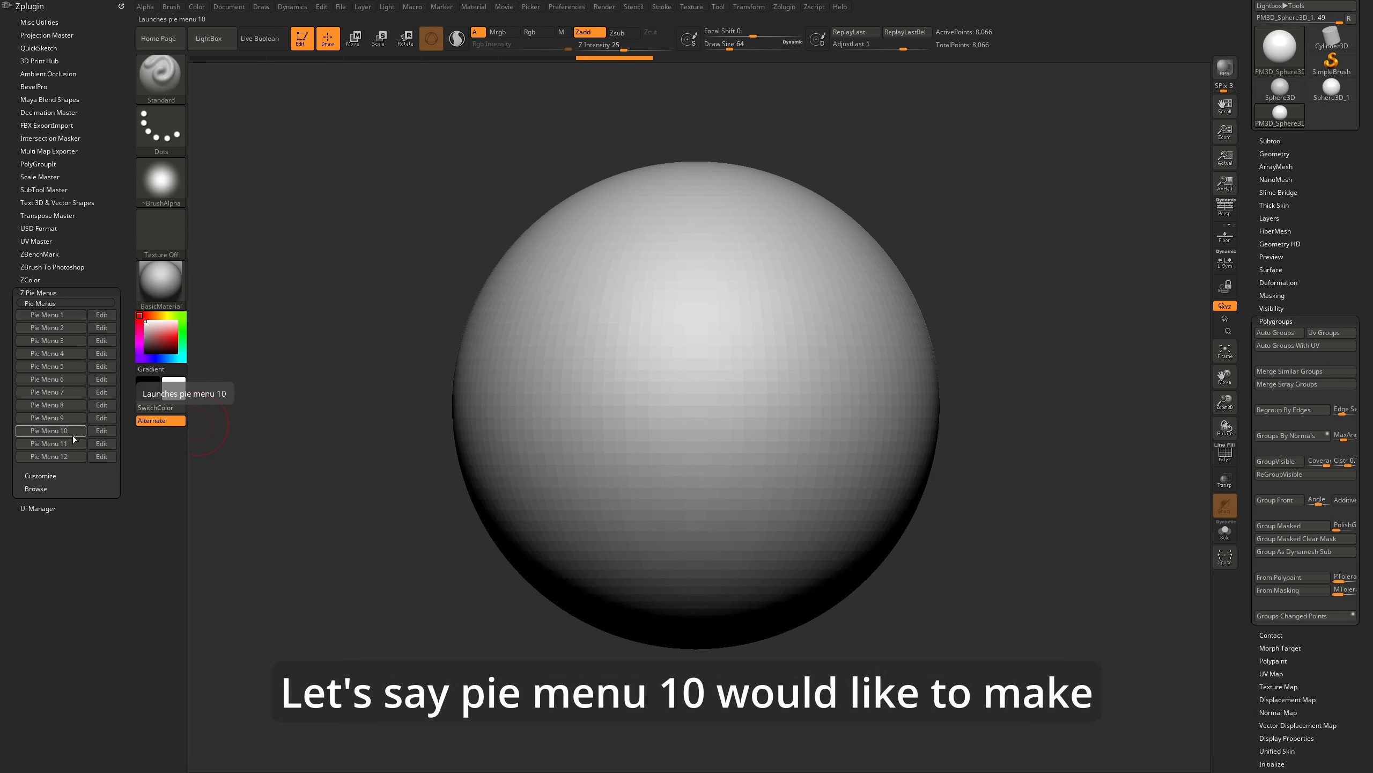
Open Pie Menu 10 for editing and delete its Standard, Smooth and Clay items
{"action": "left_click", "coordinate": [102, 431]}
{"action": "left_click", "coordinate": [636, 151]}
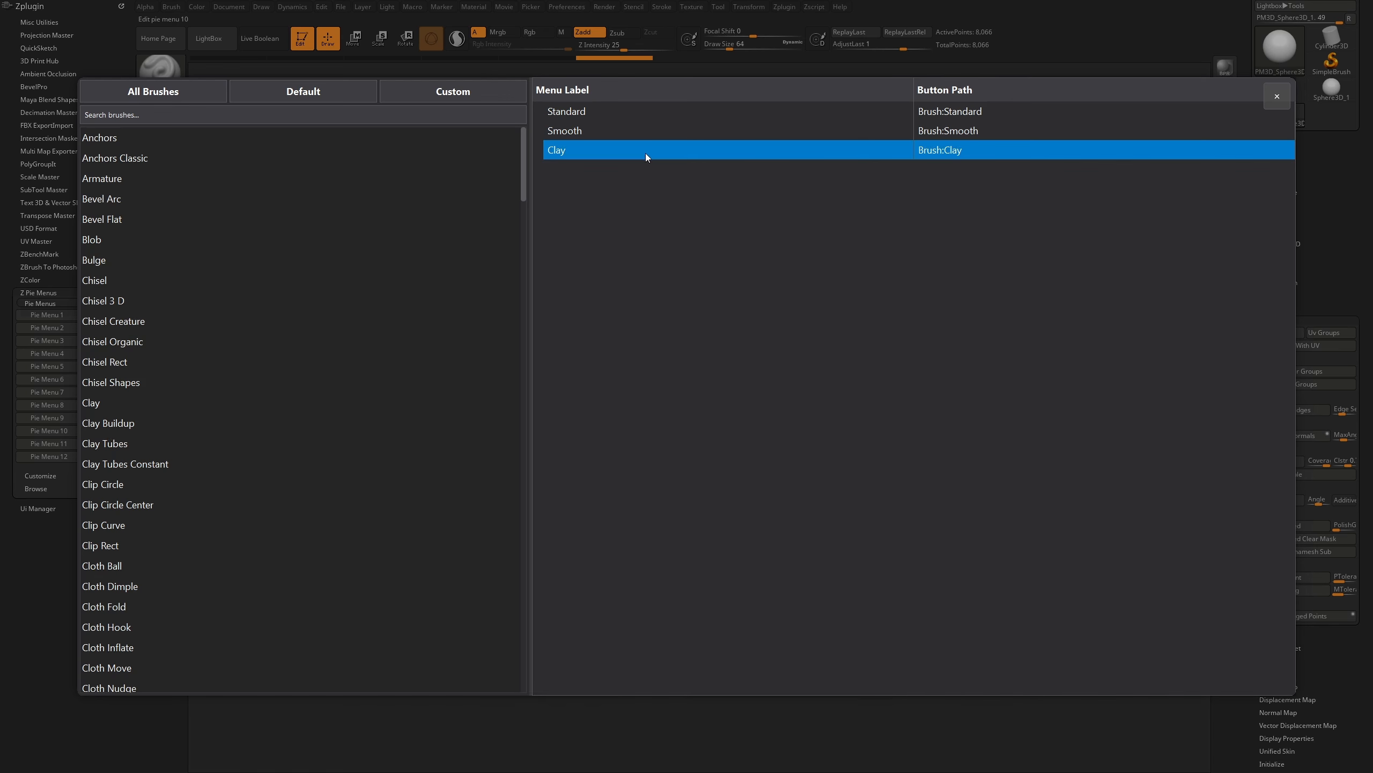
{"action": "key", "text": "Delete"}
{"action": "key", "text": "Delete"}
{"action": "key", "text": "Delete"}
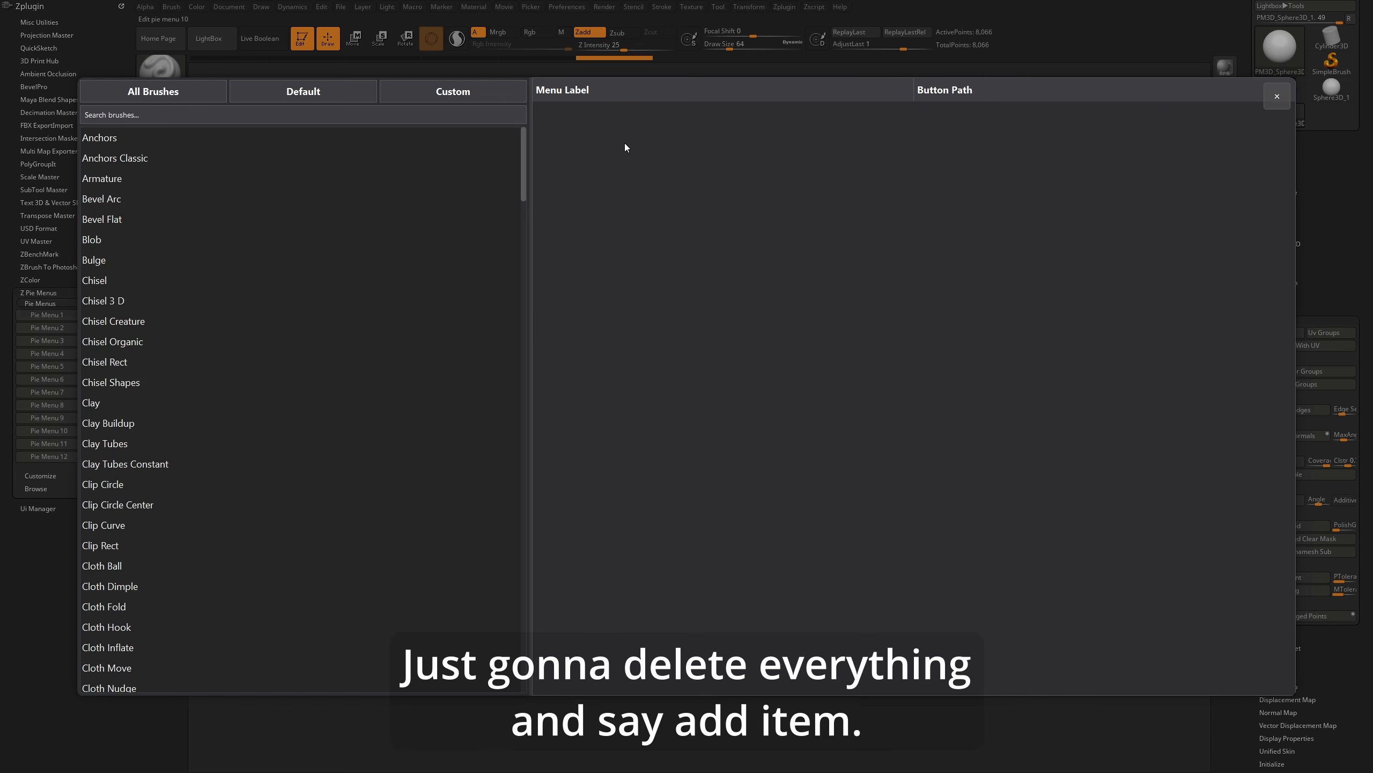
Add two items labelled Auto Groups and Auto With Uvs to Pie Menu 10
{"action": "right_click", "coordinate": [624, 143]}
{"action": "left_click", "coordinate": [685, 150]}
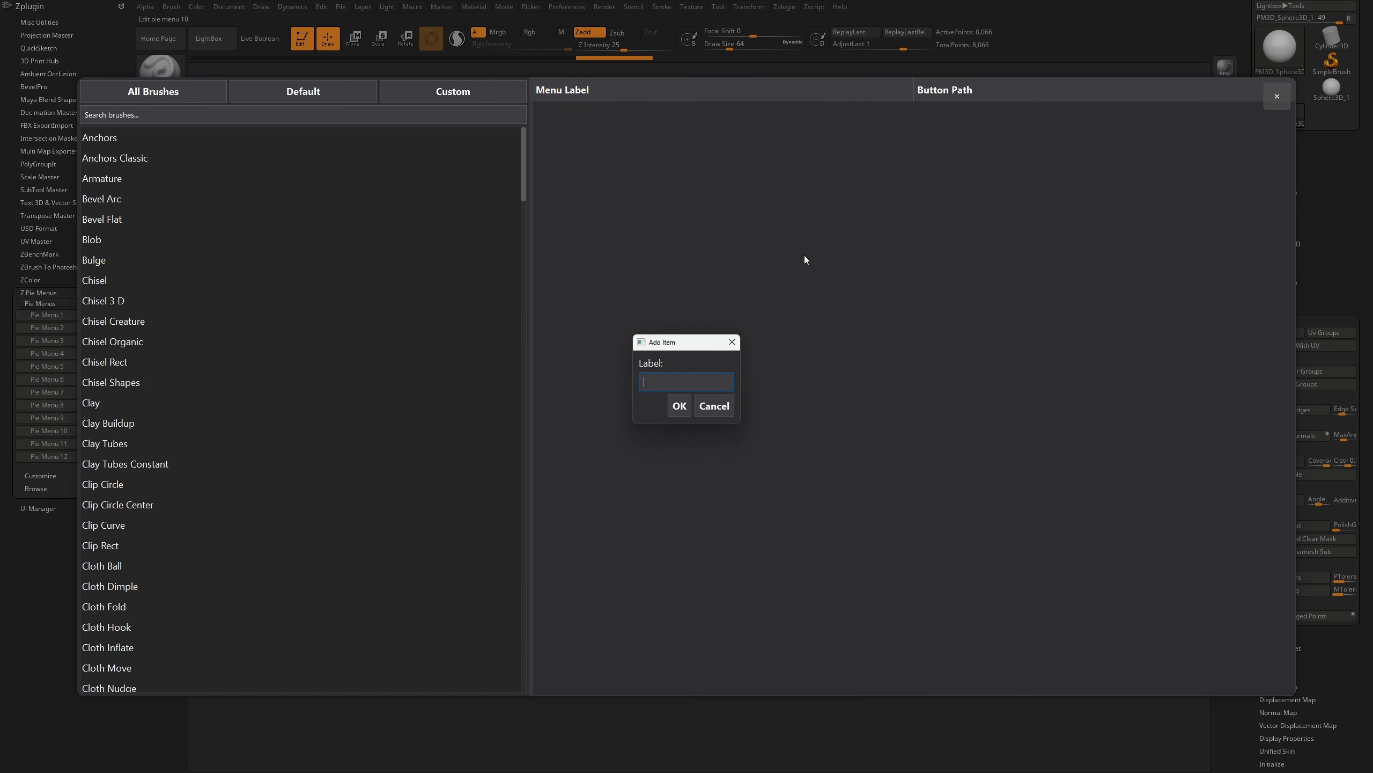
{"action": "type", "text": "Auto Groups"}
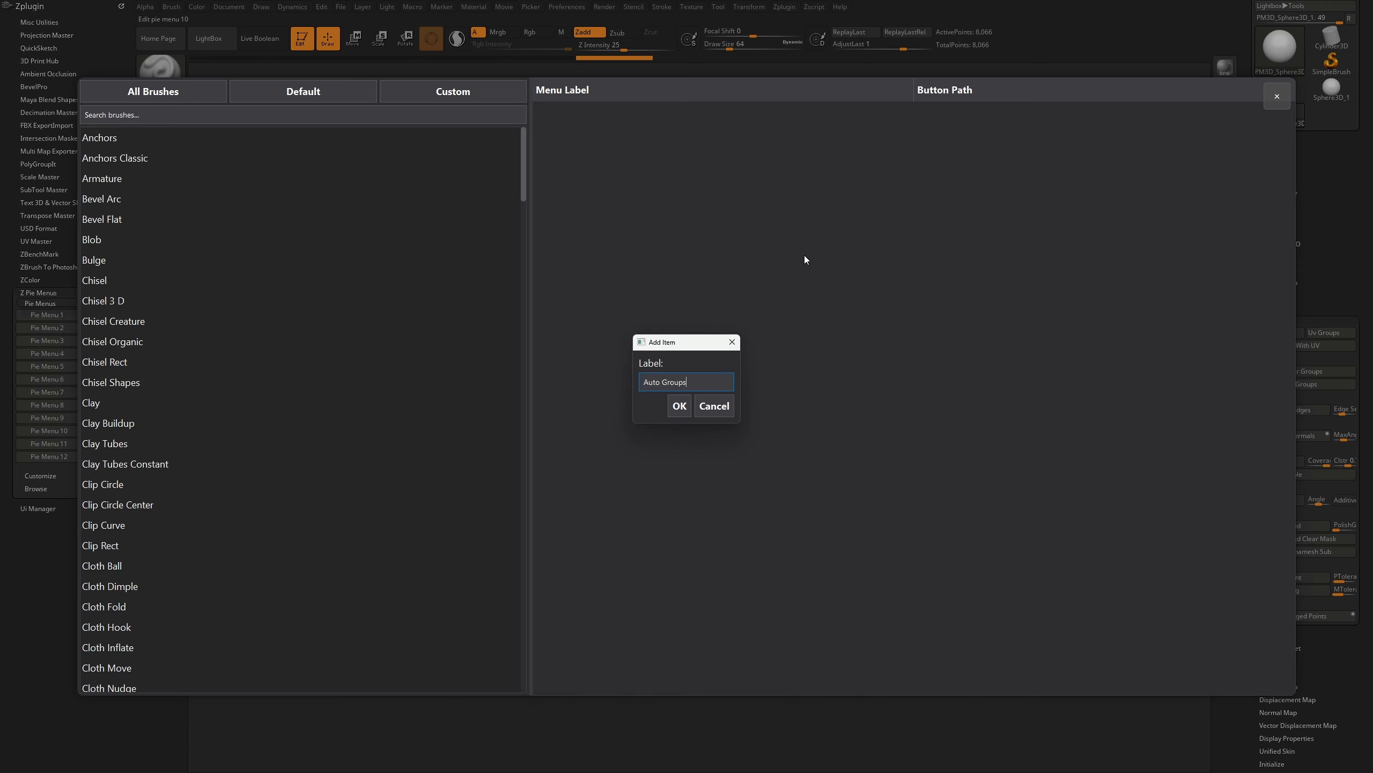
{"action": "key", "text": "Return"}
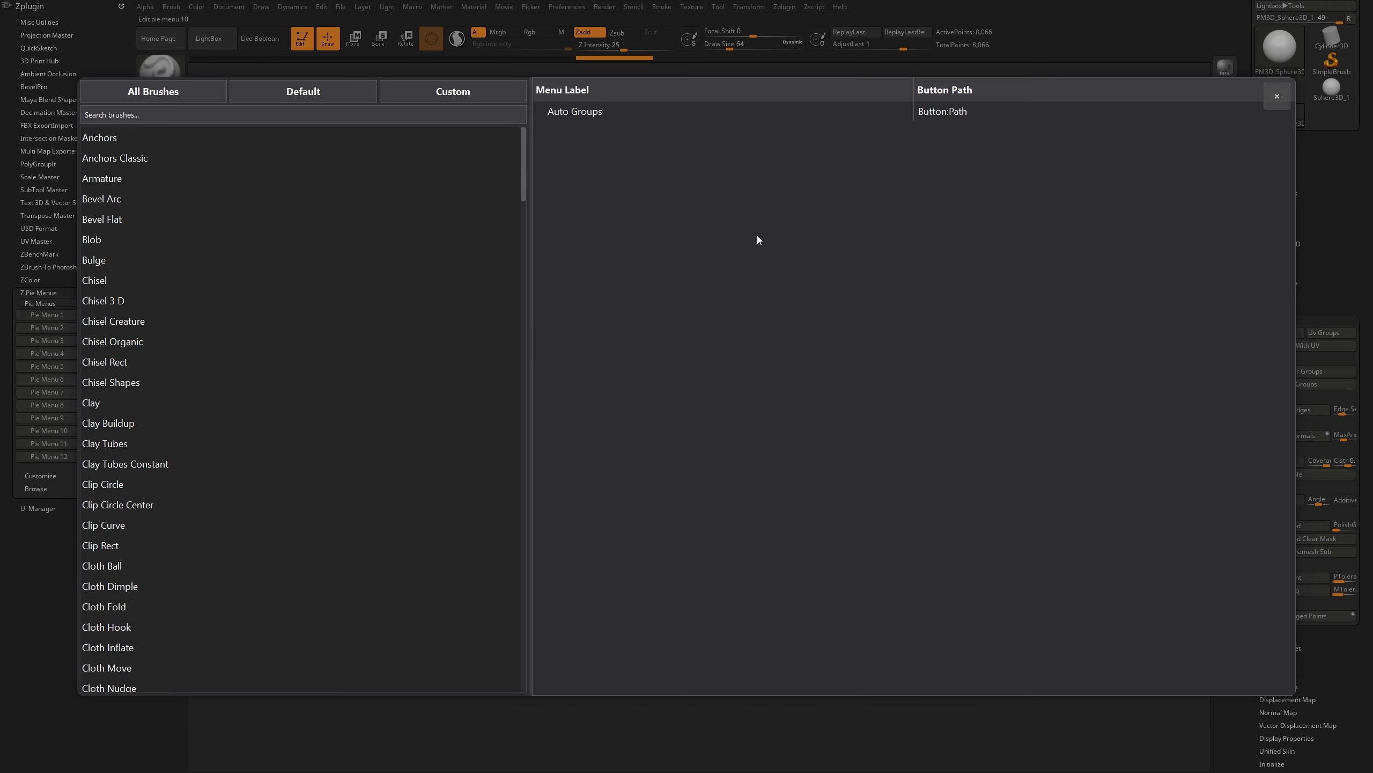
{"action": "right_click", "coordinate": [757, 236]}
{"action": "left_click", "coordinate": [785, 242]}
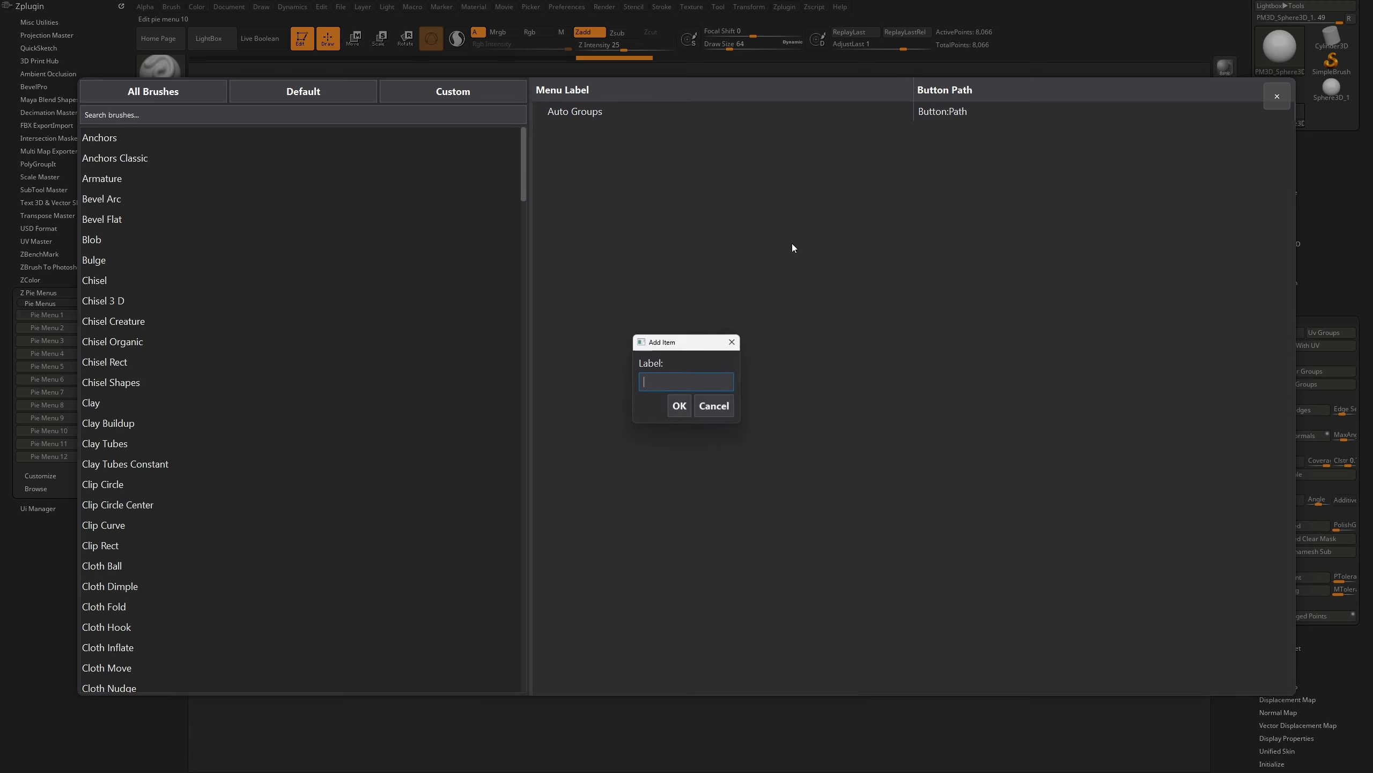
{"action": "type", "text": "auto With"}
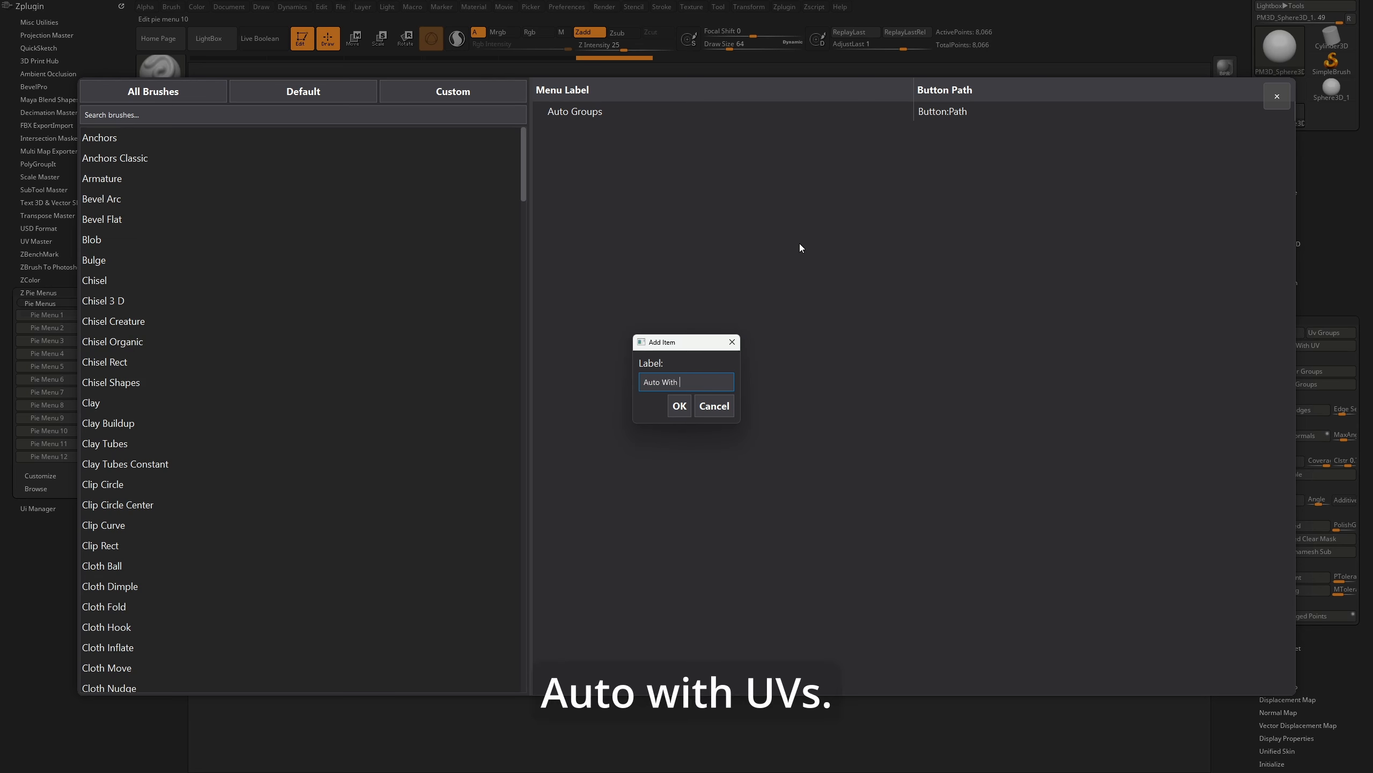
{"action": "type", "text": " Uvs"}
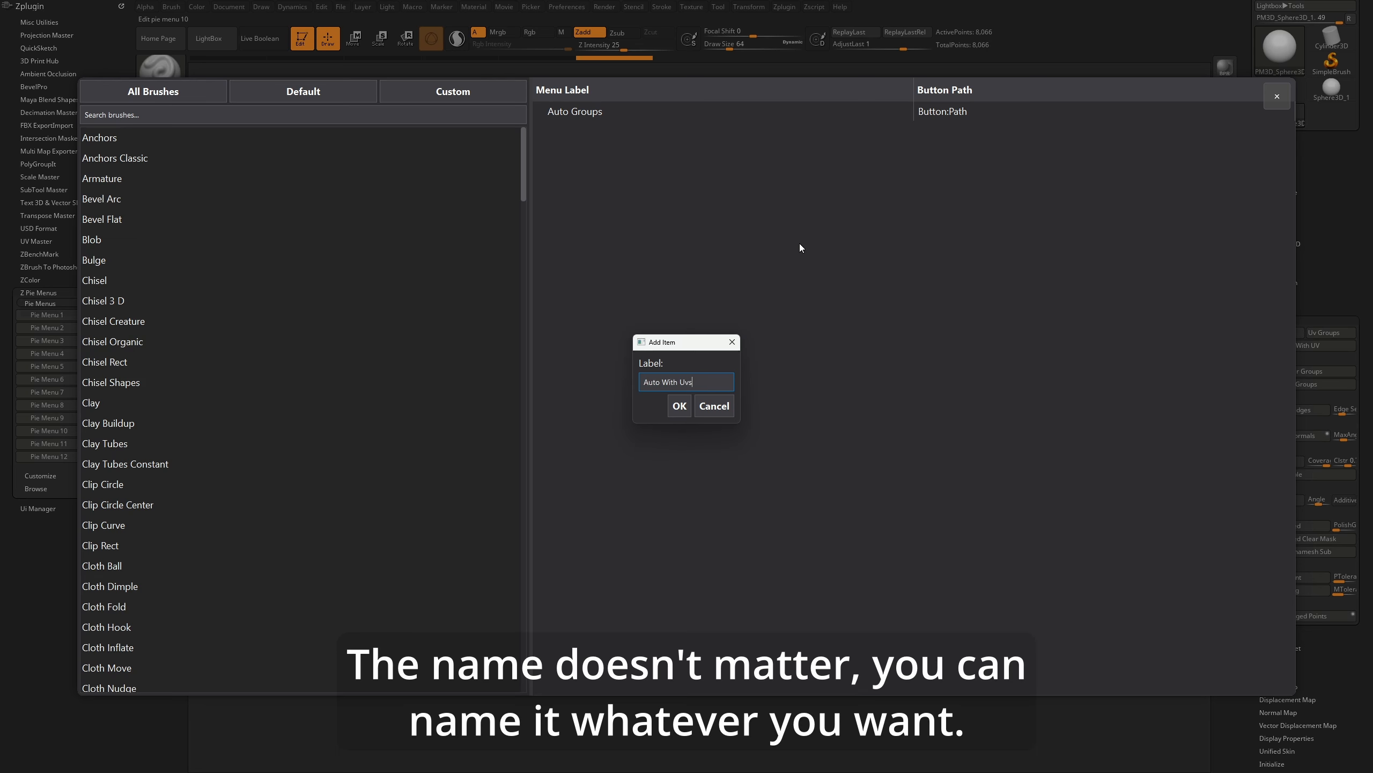
{"action": "left_click", "coordinate": [679, 405]}
Add three more items to the pie menu, labelled MErge Stray, Group Visible and Group Masked
{"action": "right_click", "coordinate": [640, 190]}
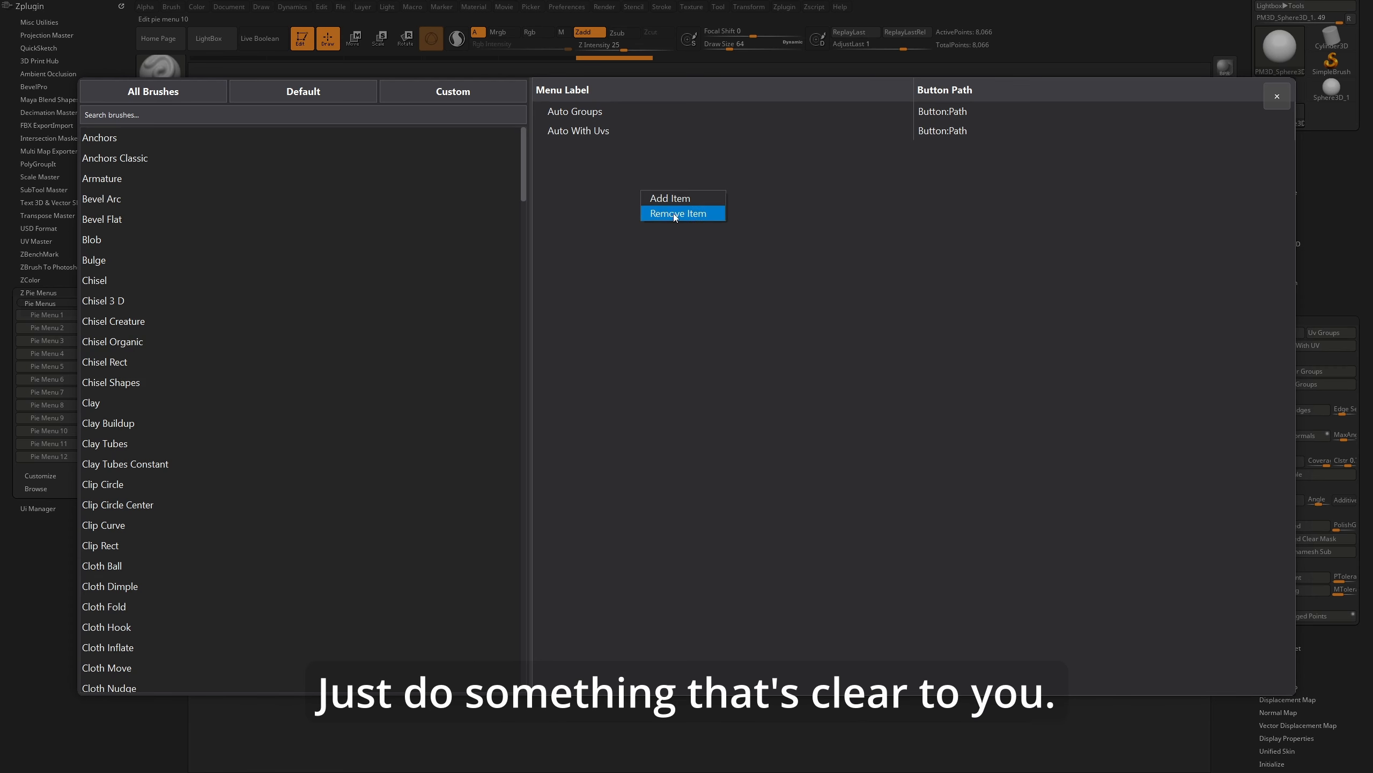
{"action": "left_click", "coordinate": [676, 198]}
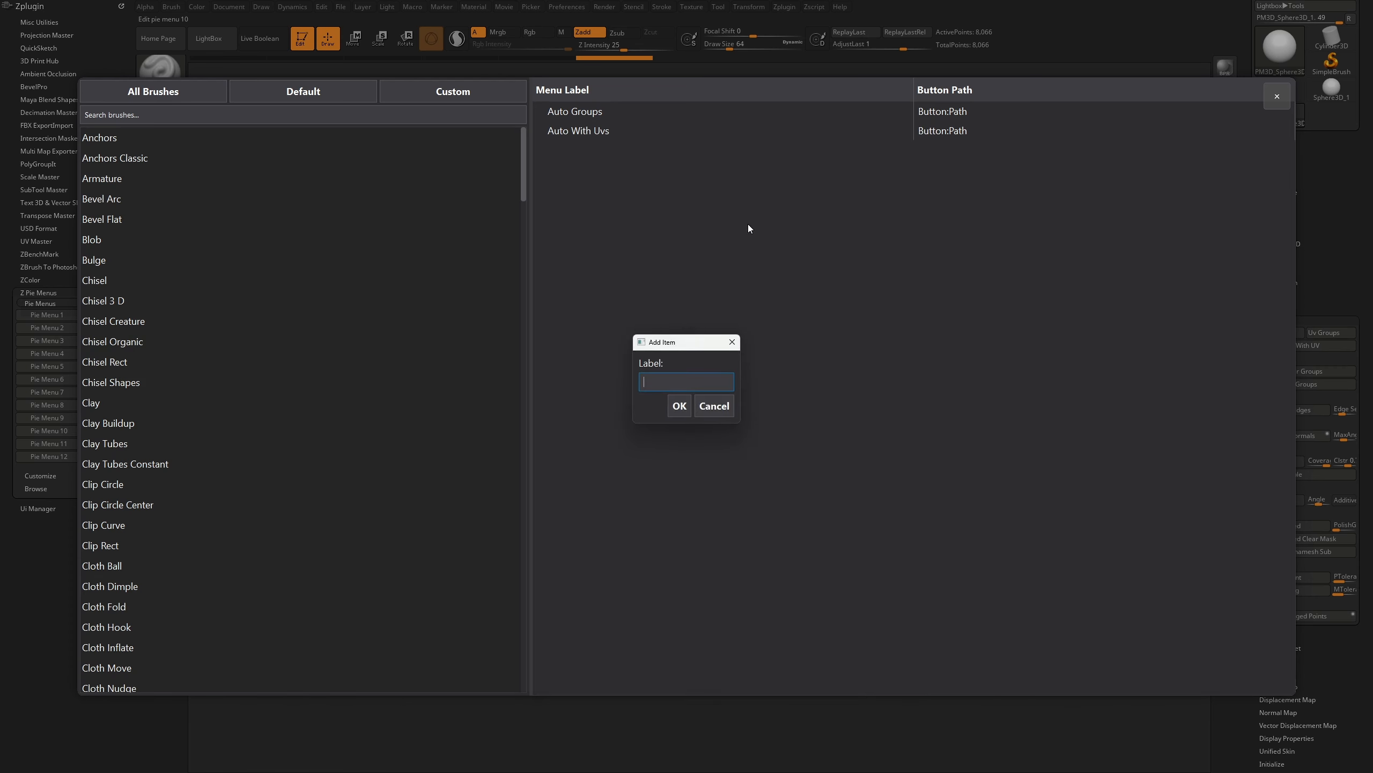
{"action": "type", "text": "MErge Stray"}
{"action": "key", "text": "Return"}
{"action": "right_click", "coordinate": [748, 223]}
{"action": "left_click", "coordinate": [782, 237]}
{"action": "type", "text": "Group Visible"}
{"action": "key", "text": "Return"}
{"action": "right_click", "coordinate": [727, 262]}
{"action": "left_click", "coordinate": [756, 270]}
{"action": "type", "text": "Group Mas"}
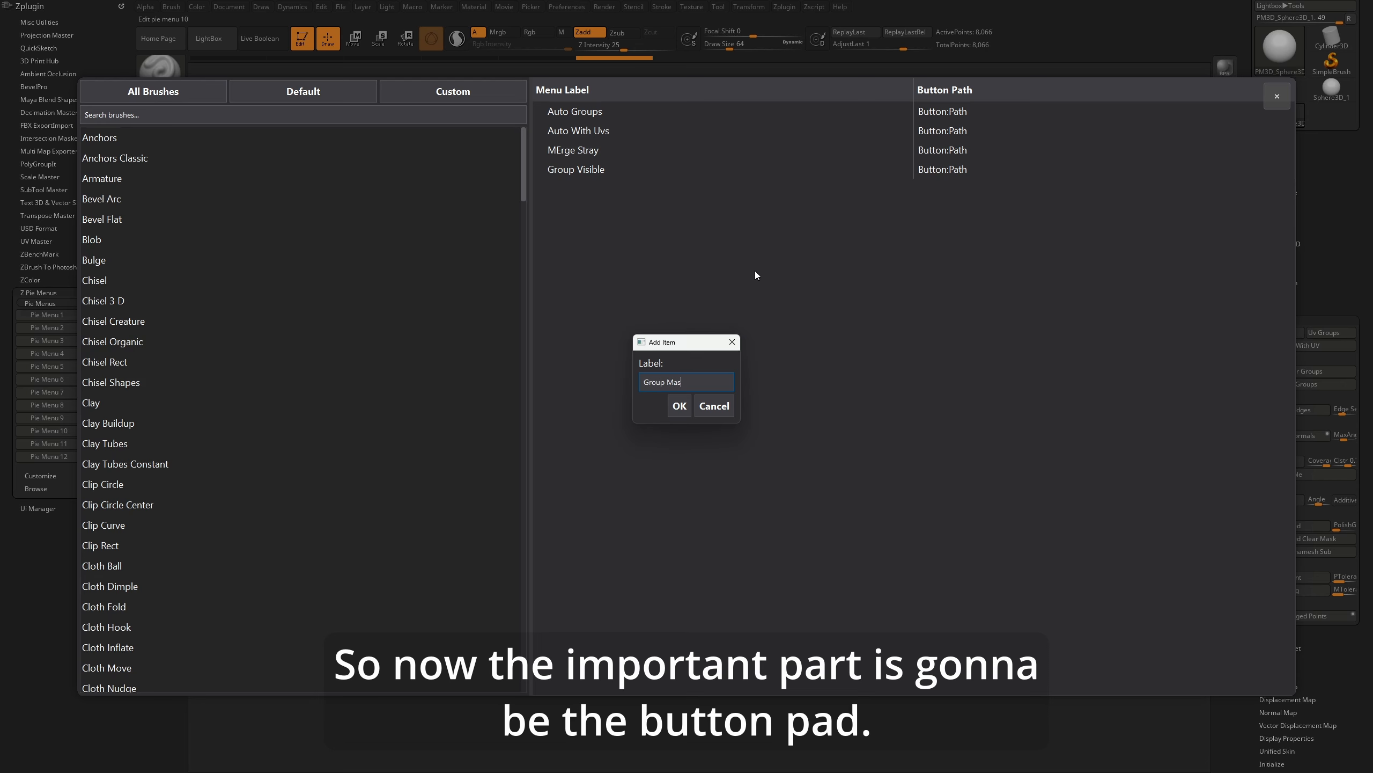
{"action": "type", "text": "ked"}
{"action": "key", "text": "Return"}
Rename the MErge Stray item's label to Merged Stray
{"action": "double_click", "coordinate": [572, 154]}
{"action": "type", "text": "d"}
{"action": "key", "text": "Return"}
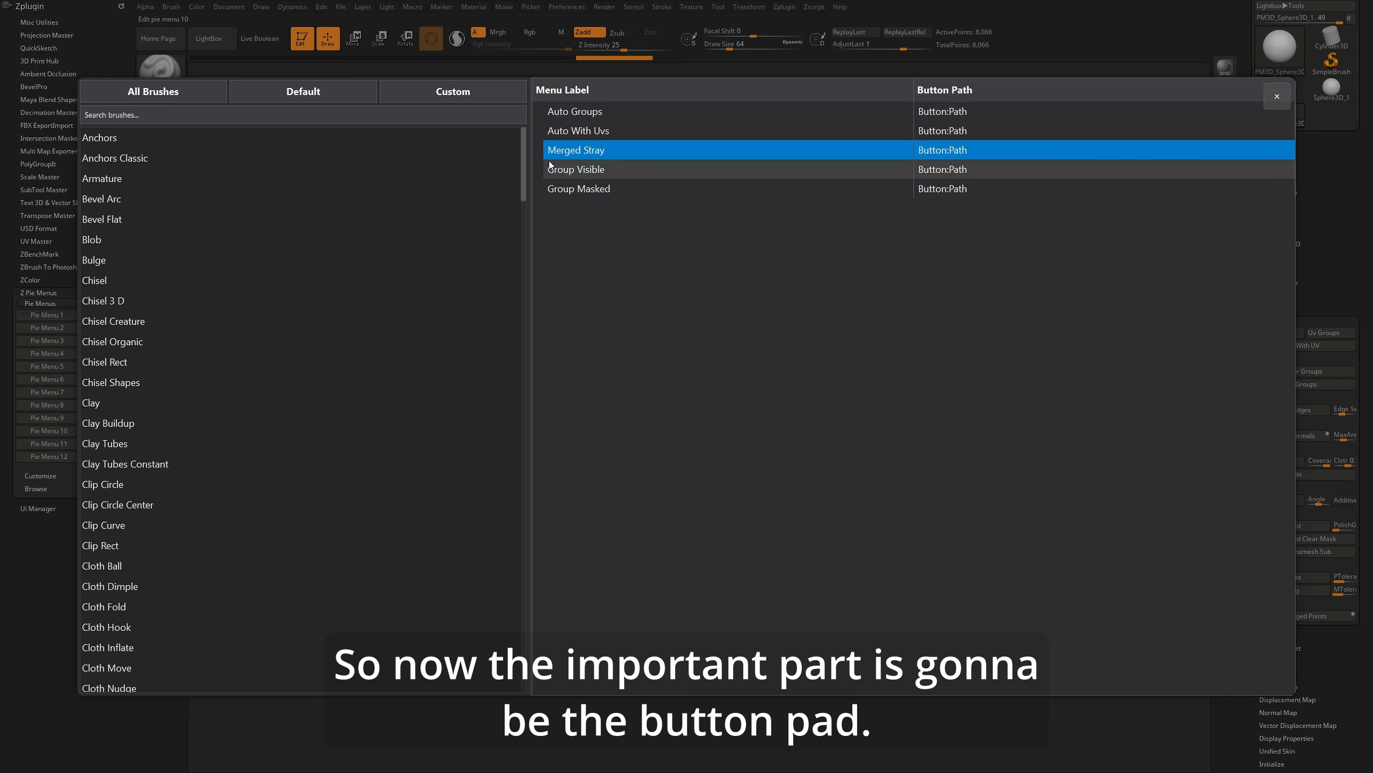
Set the Auto Groups item's button path to Tool:Polygroups:Auto Groups and copy the whole path
{"action": "left_click", "coordinate": [944, 111]}
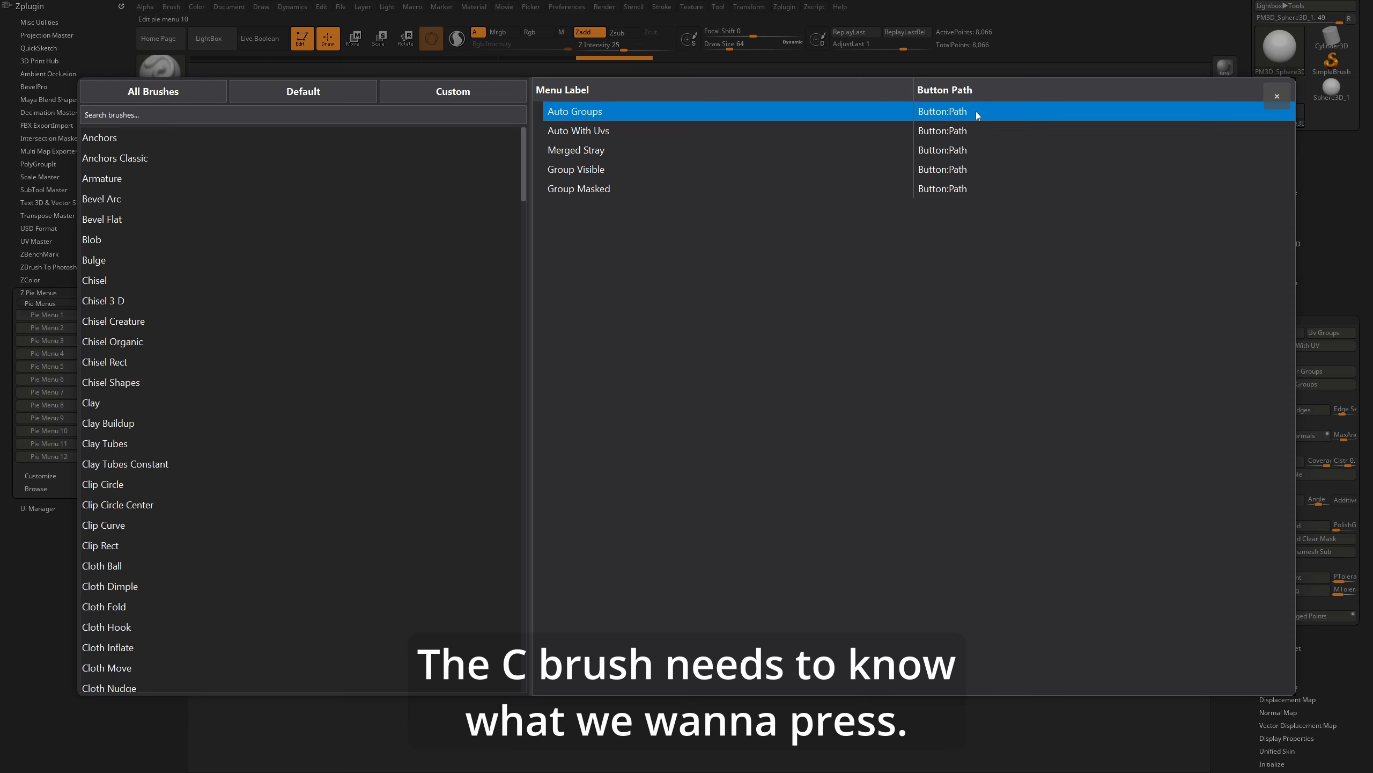
{"action": "double_click", "coordinate": [972, 115]}
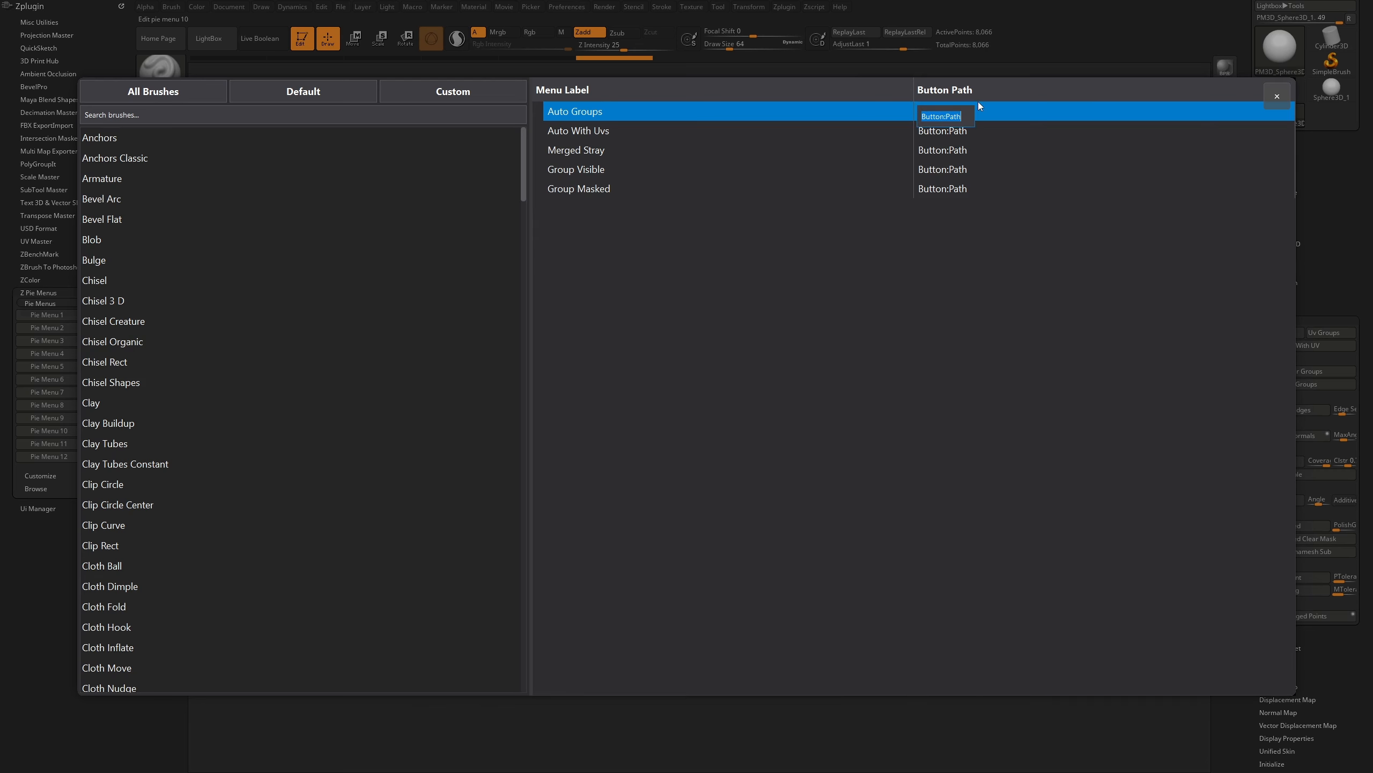
{"action": "type", "text": "Tool:"}
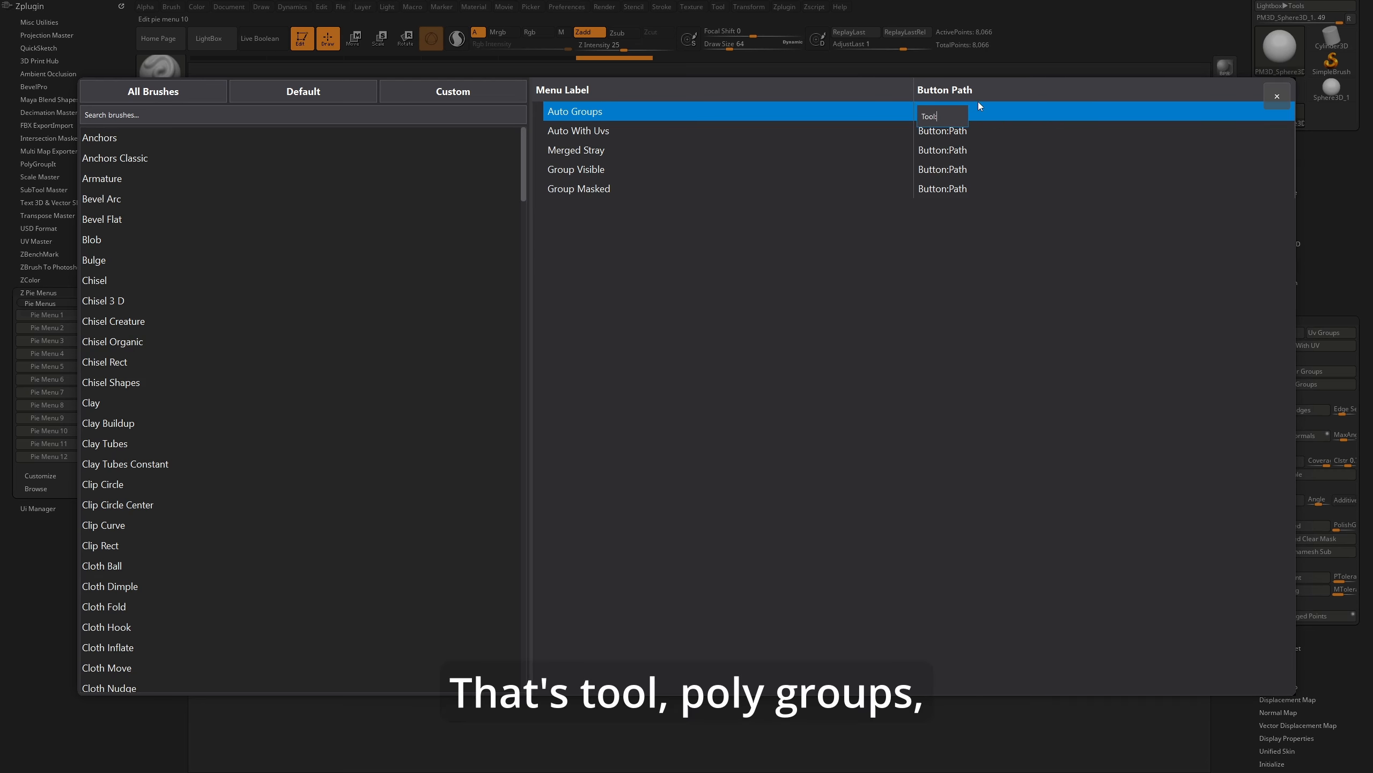
{"action": "type", "text": "Polygroups:"}
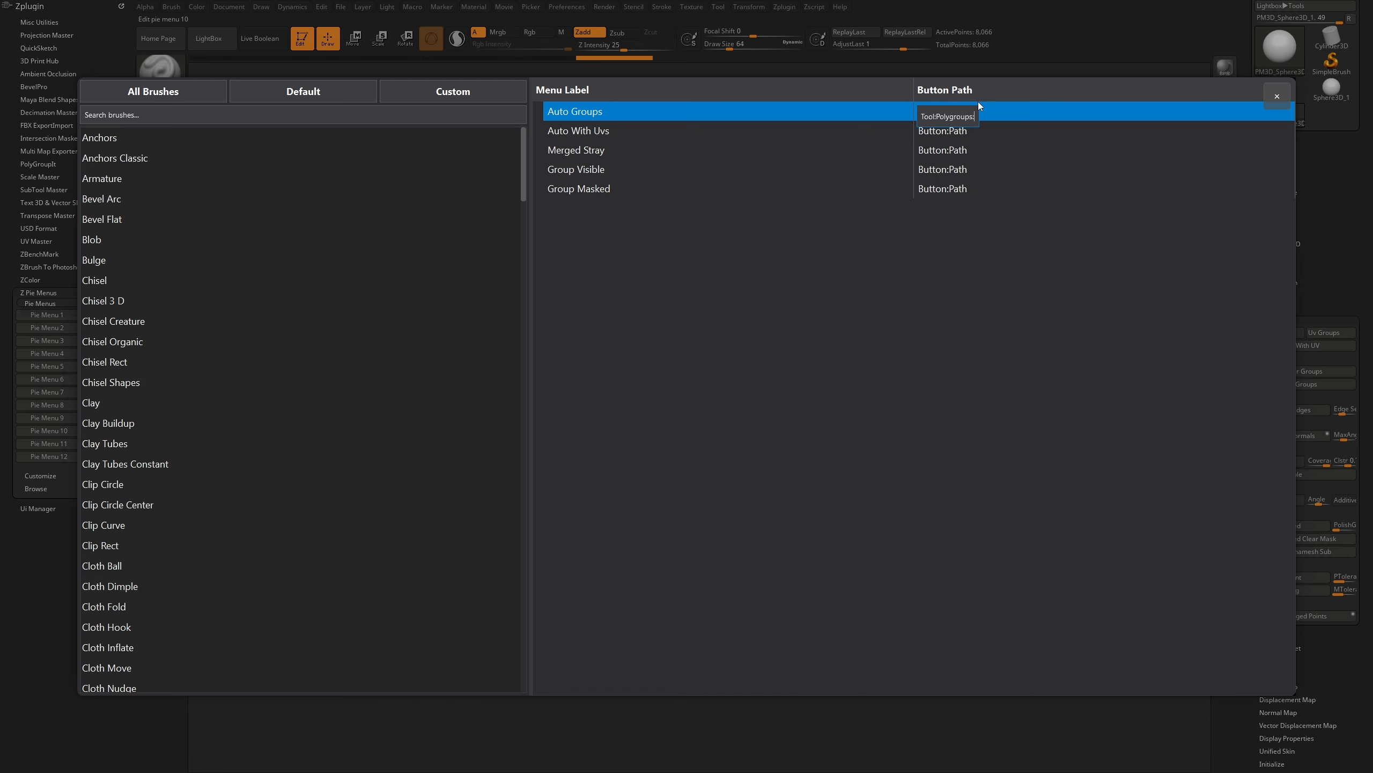
{"action": "type", "text": "Auto Groups"}
{"action": "key", "text": "ctrl+a"}
{"action": "key", "text": "ctrl+c"}
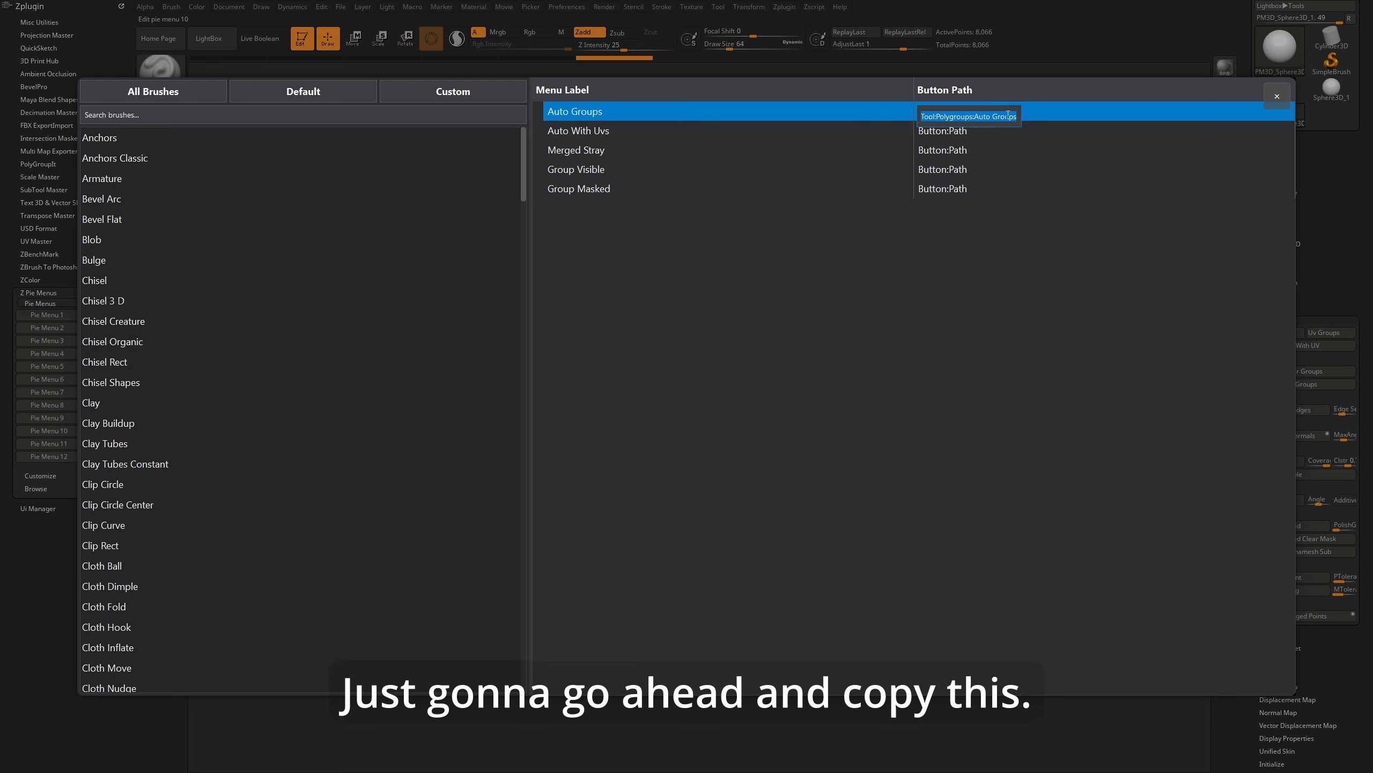
{"action": "left_click", "coordinate": [987, 239]}
Paste the copied path as the button path of Auto With Uvs, Merged Stray, Group Visible and Group Masked
{"action": "left_click", "coordinate": [966, 136]}
{"action": "key", "text": "ctrl+v"}
{"action": "left_click", "coordinate": [968, 150]}
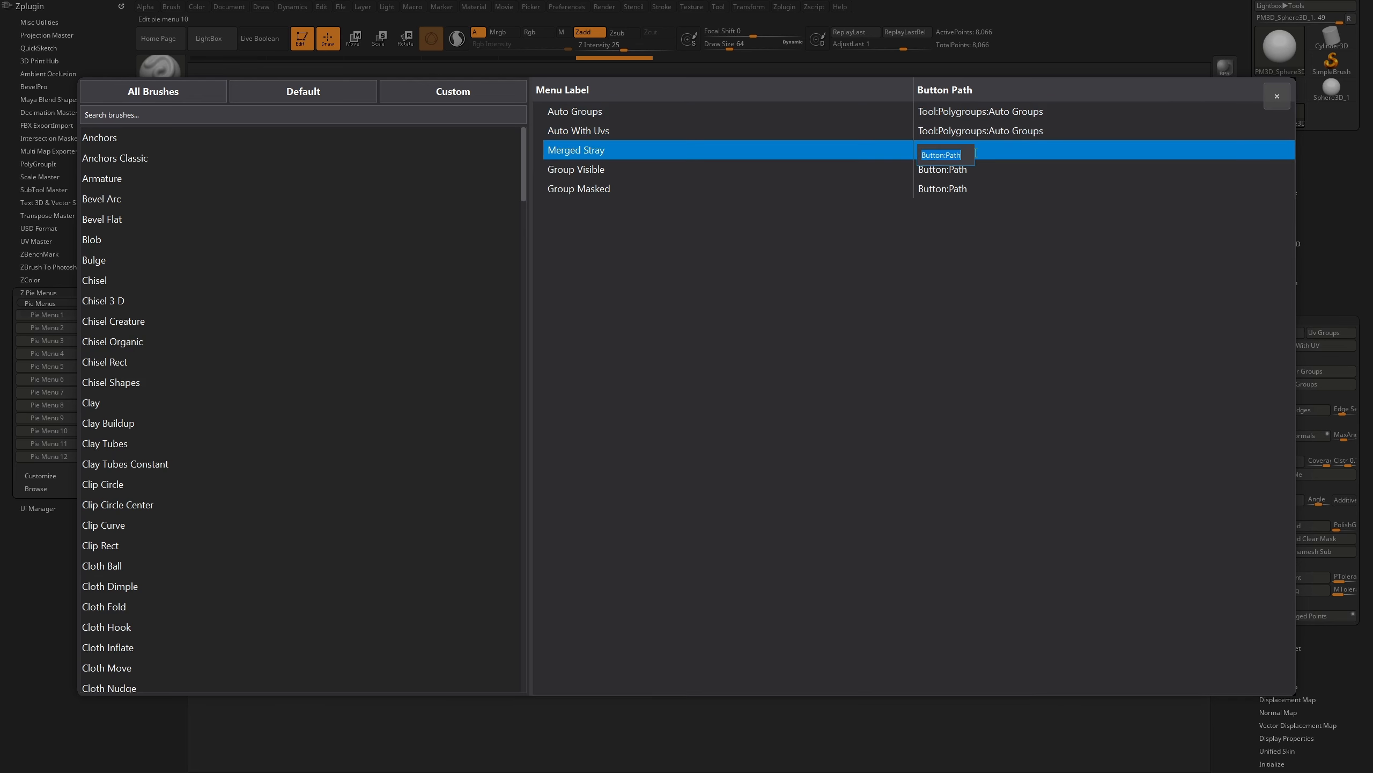
{"action": "key", "text": "ctrl+v"}
{"action": "left_click", "coordinate": [974, 170]}
{"action": "key", "text": "ctrl+v"}
{"action": "left_click", "coordinate": [981, 190]}
{"action": "key", "text": "ctrl+v"}
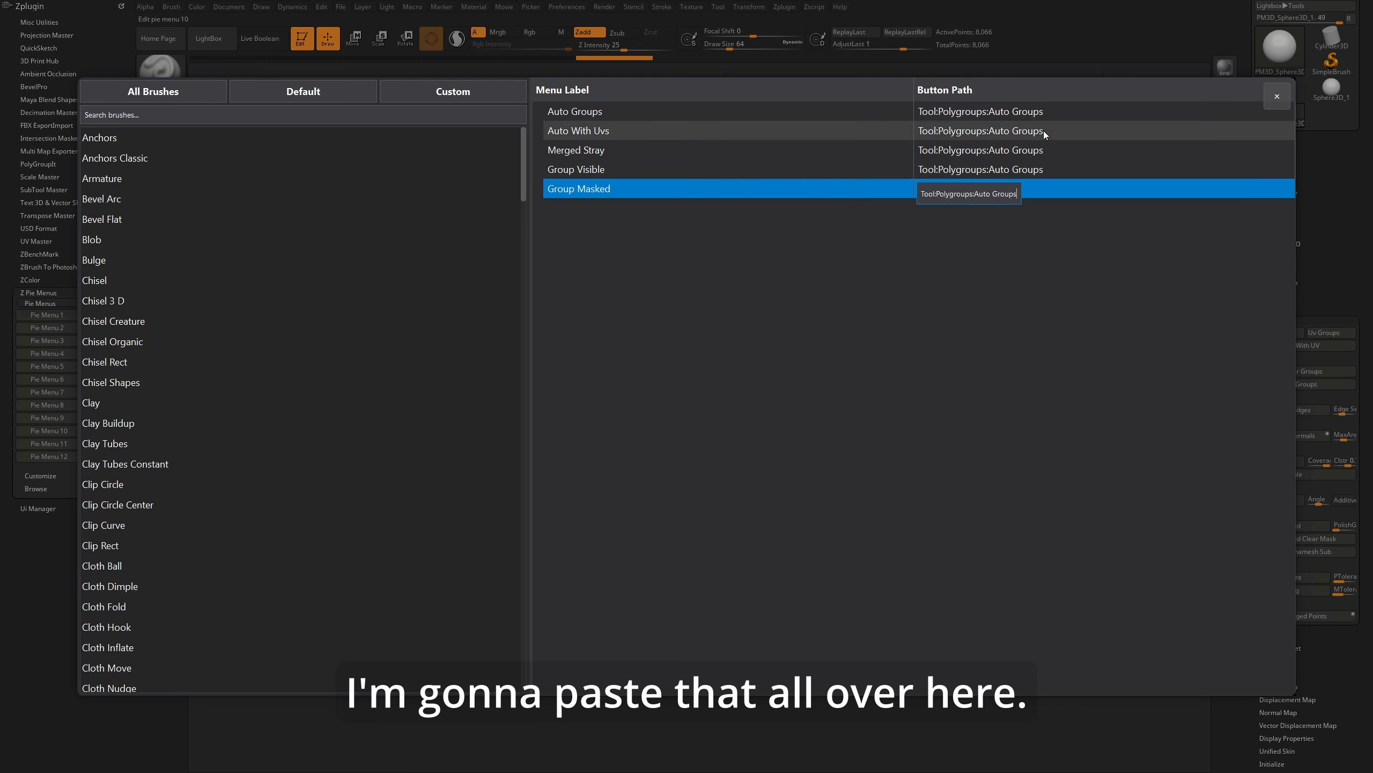
Set the Auto With Uvs item's button path to Tool:Polygroups:Auto Groups With UV
{"action": "left_click", "coordinate": [1043, 133]}
{"action": "left_click", "coordinate": [1043, 131]}
{"action": "left_click_drag", "start_coordinate": [1033, 136], "coordinate": [995, 135]}
{"action": "type", "text": "G"}
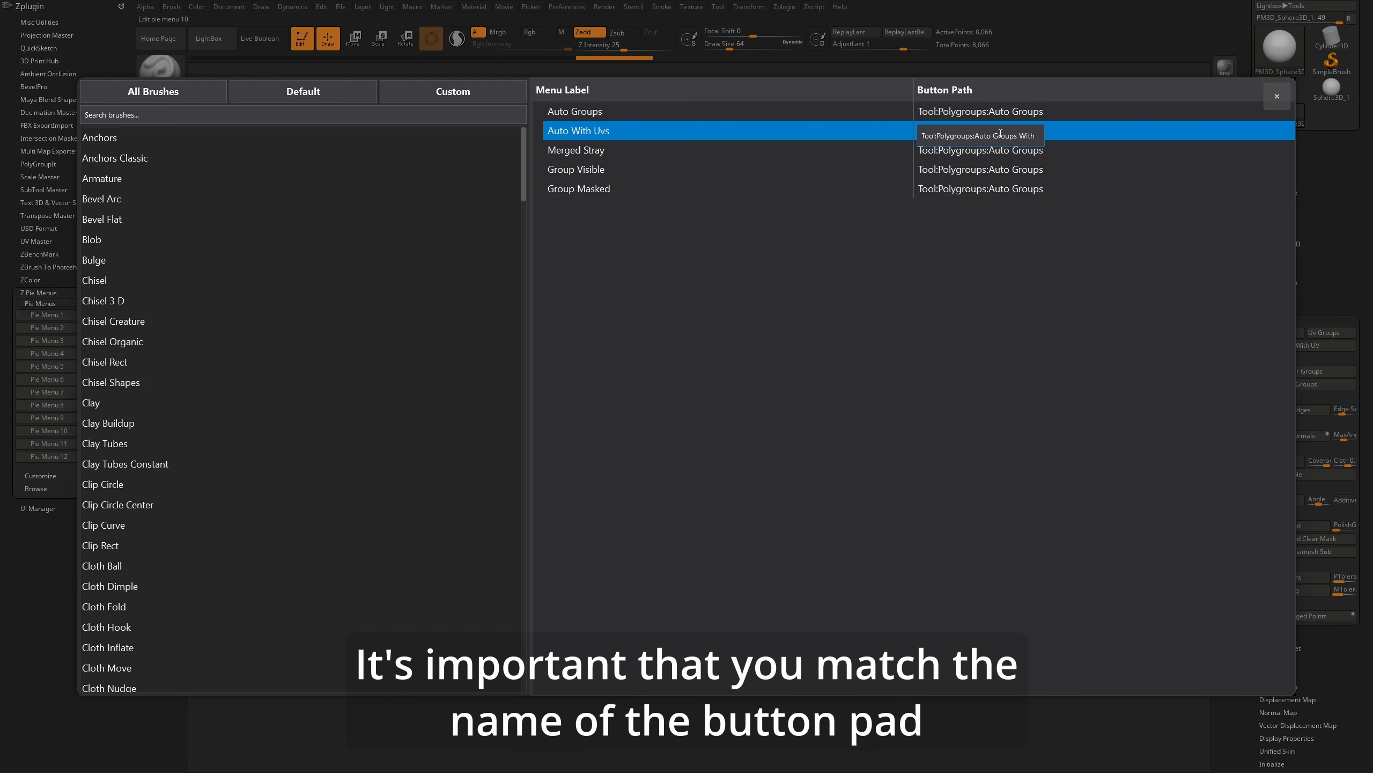
{"action": "type", "text": "UV"}
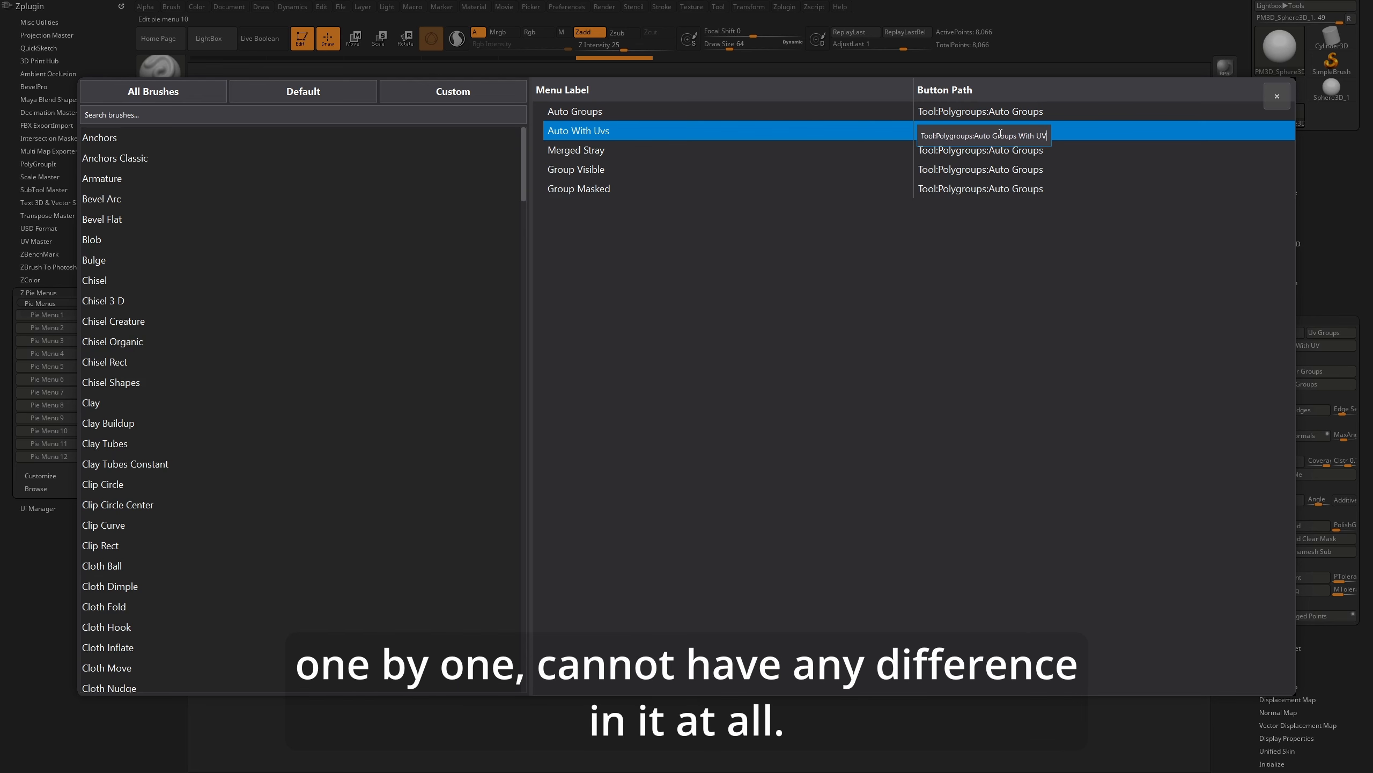
{"action": "key", "text": "Return"}
Change the Merged Stray item's button path to Tool:Polygroups:Merge Stray Groups
{"action": "double_click", "coordinate": [1041, 150]}
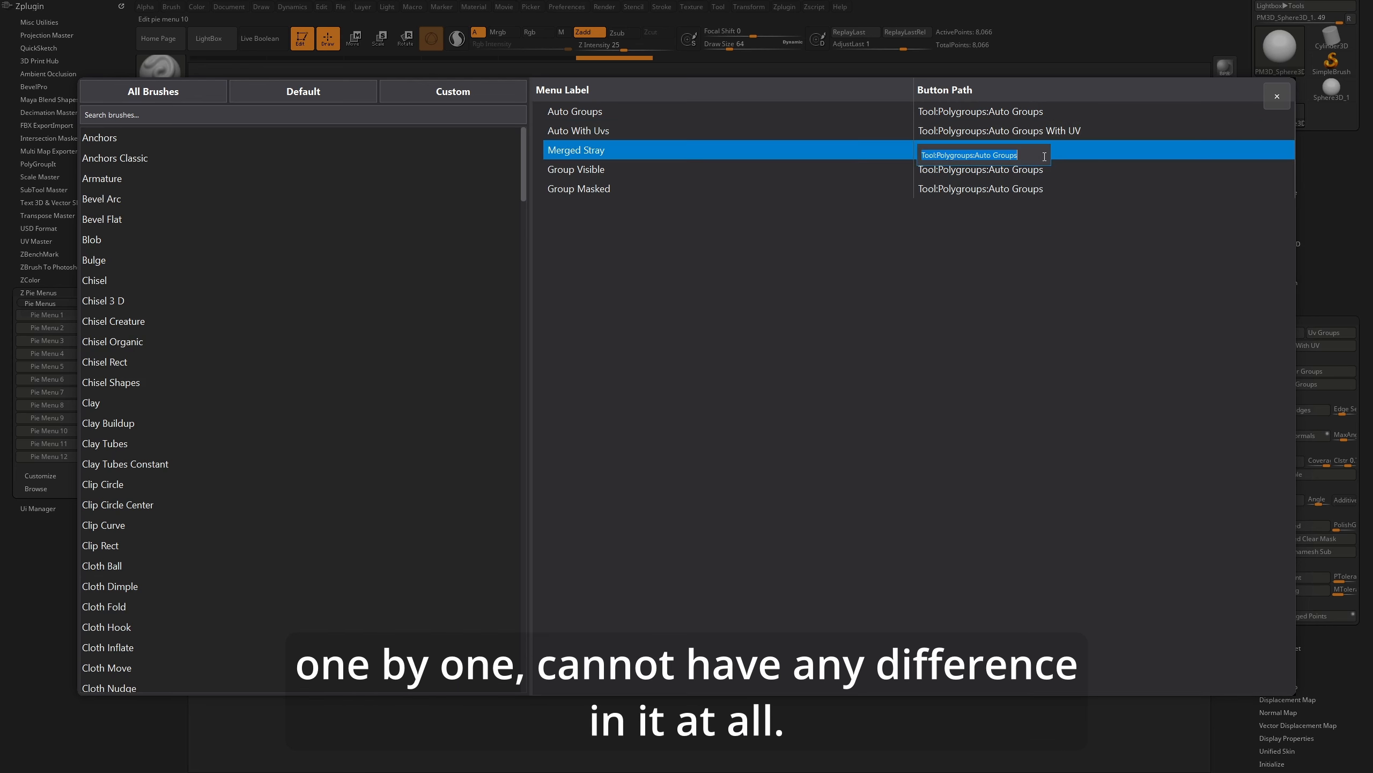
{"action": "left_click_drag", "start_coordinate": [1046, 155], "coordinate": [971, 155]}
{"action": "type", "text": "Mer"}
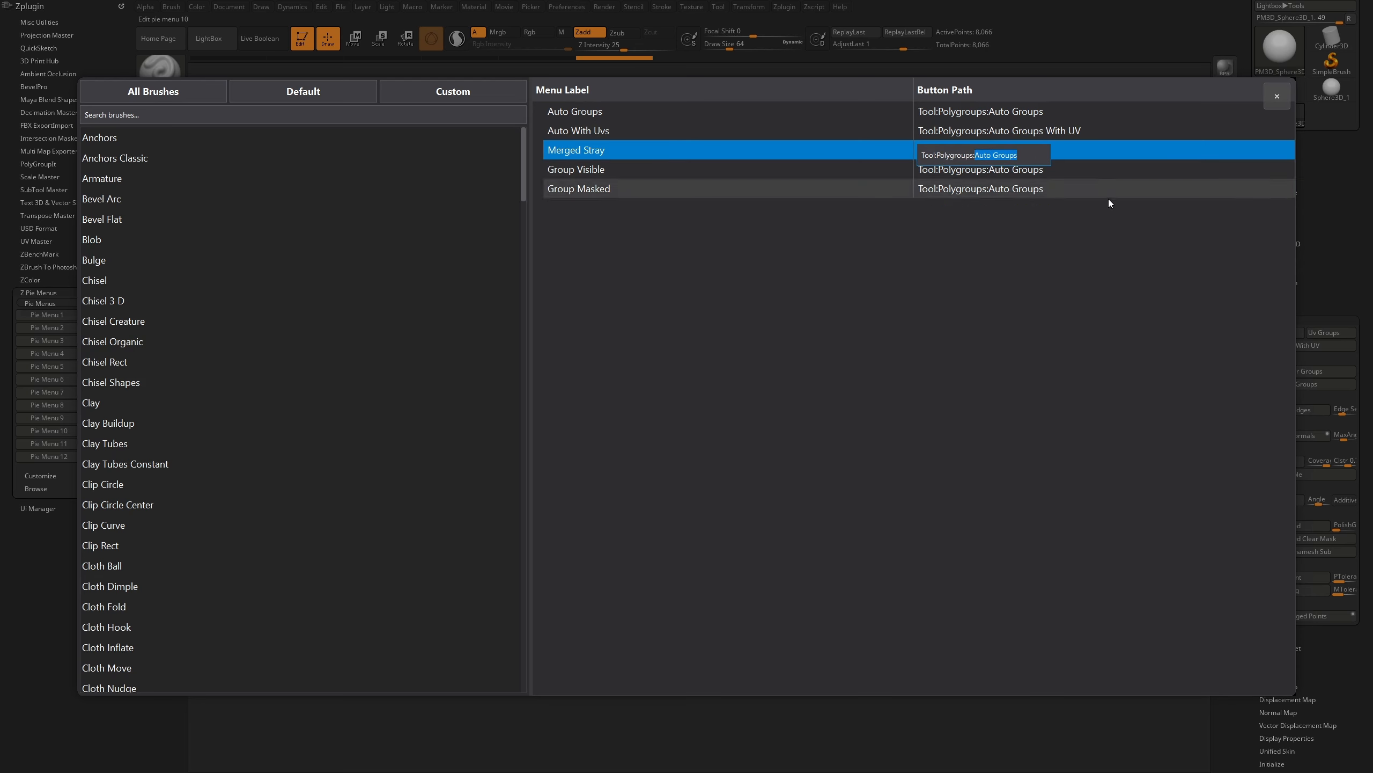
{"action": "type", "text": "ge "}
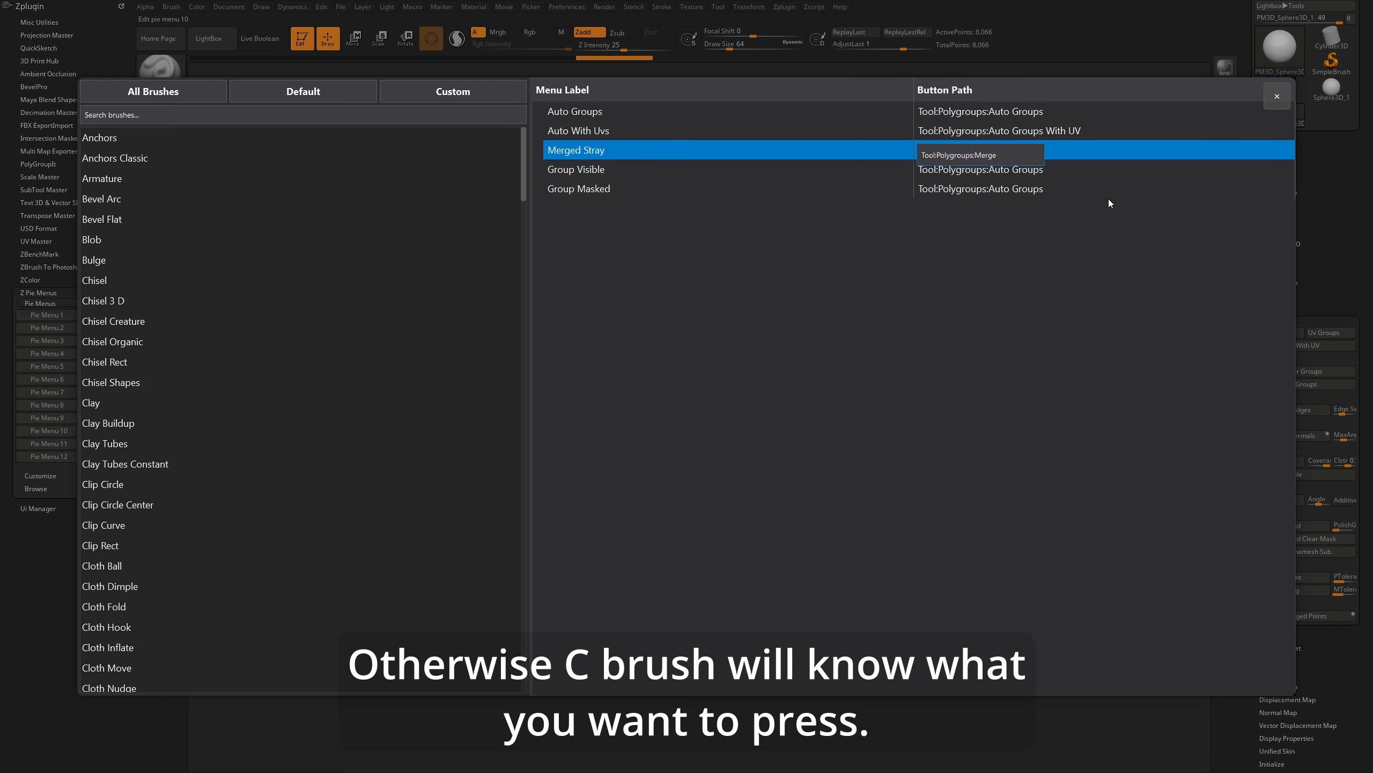
{"action": "type", "text": "Stray"}
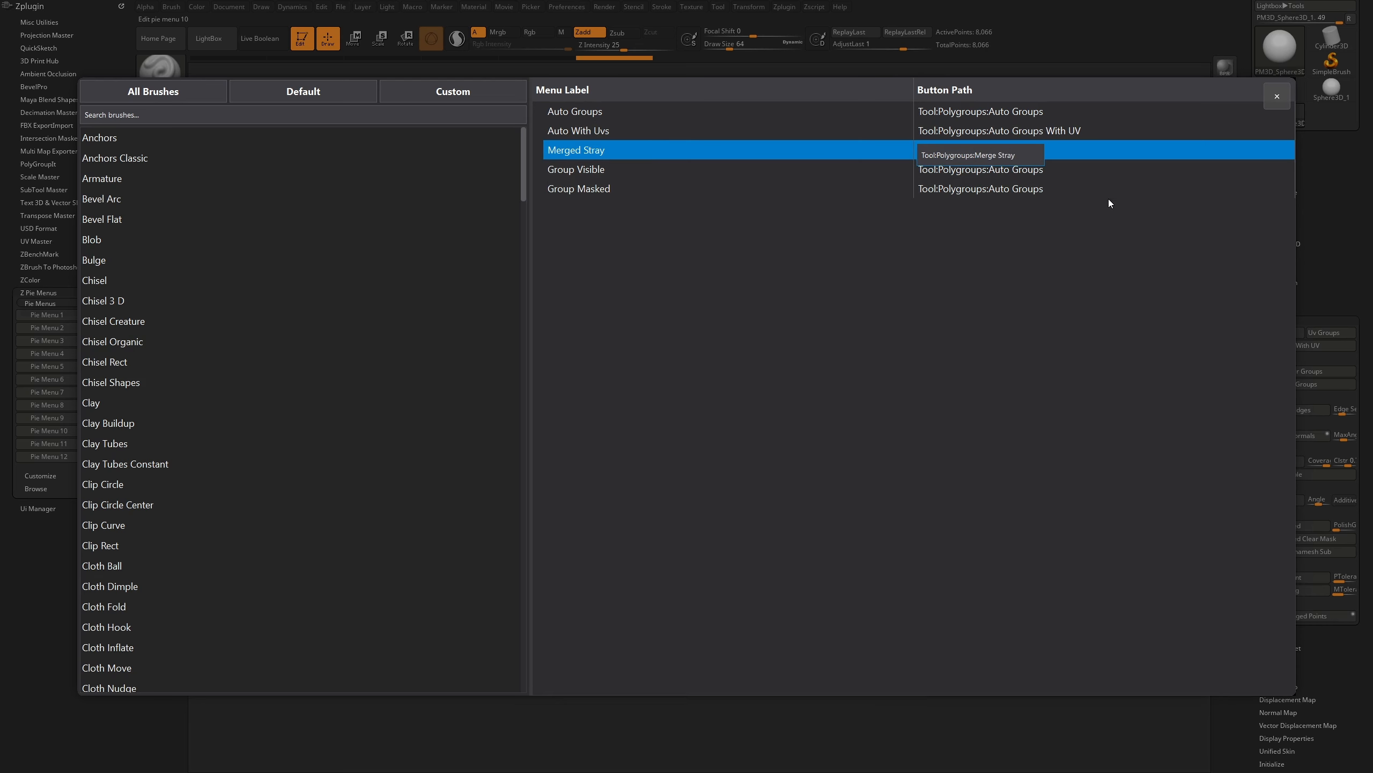
{"action": "type", "text": " Groups"}
{"action": "key", "text": "Return"}
Change the Group Visible item's button path to Tool:Polygroups:GroupVisible
{"action": "double_click", "coordinate": [1033, 172]}
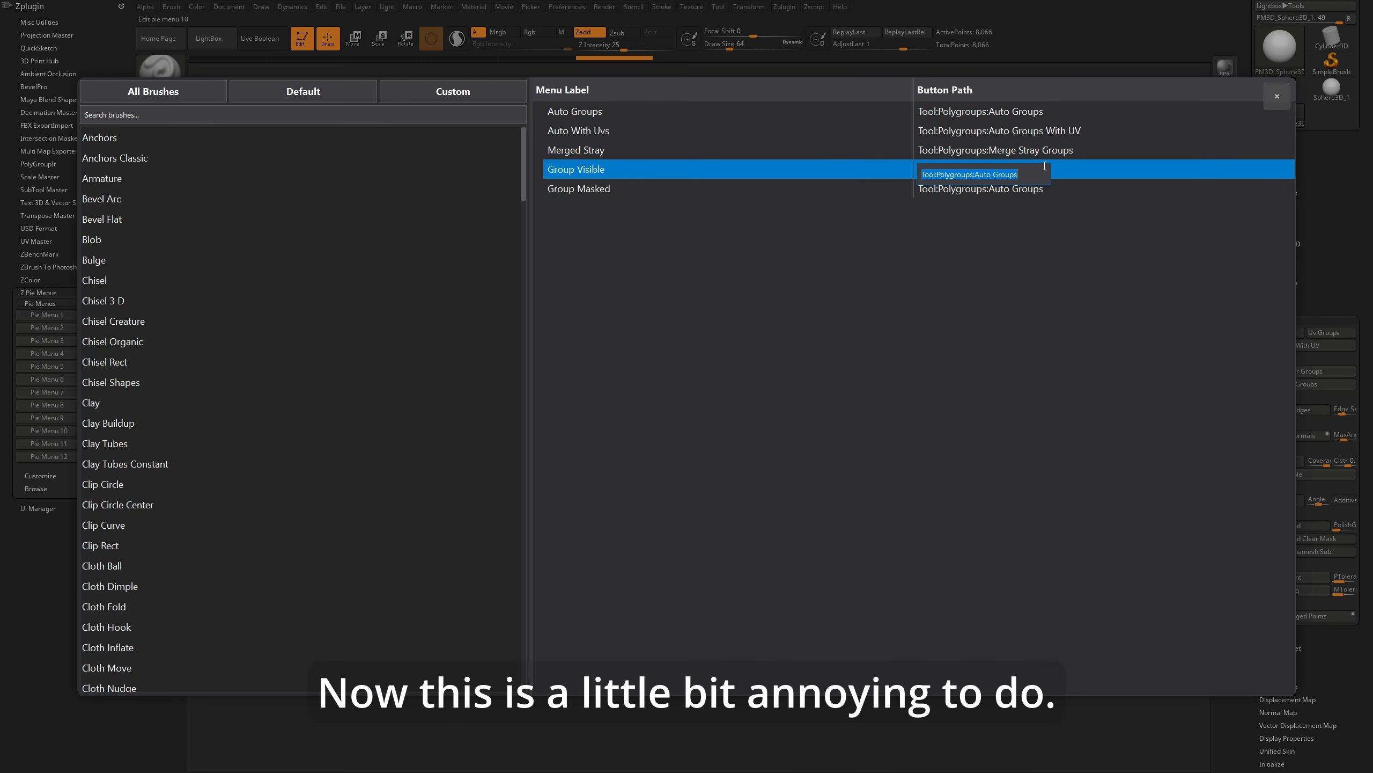
{"action": "left_click_drag", "start_coordinate": [1032, 176], "coordinate": [980, 179]}
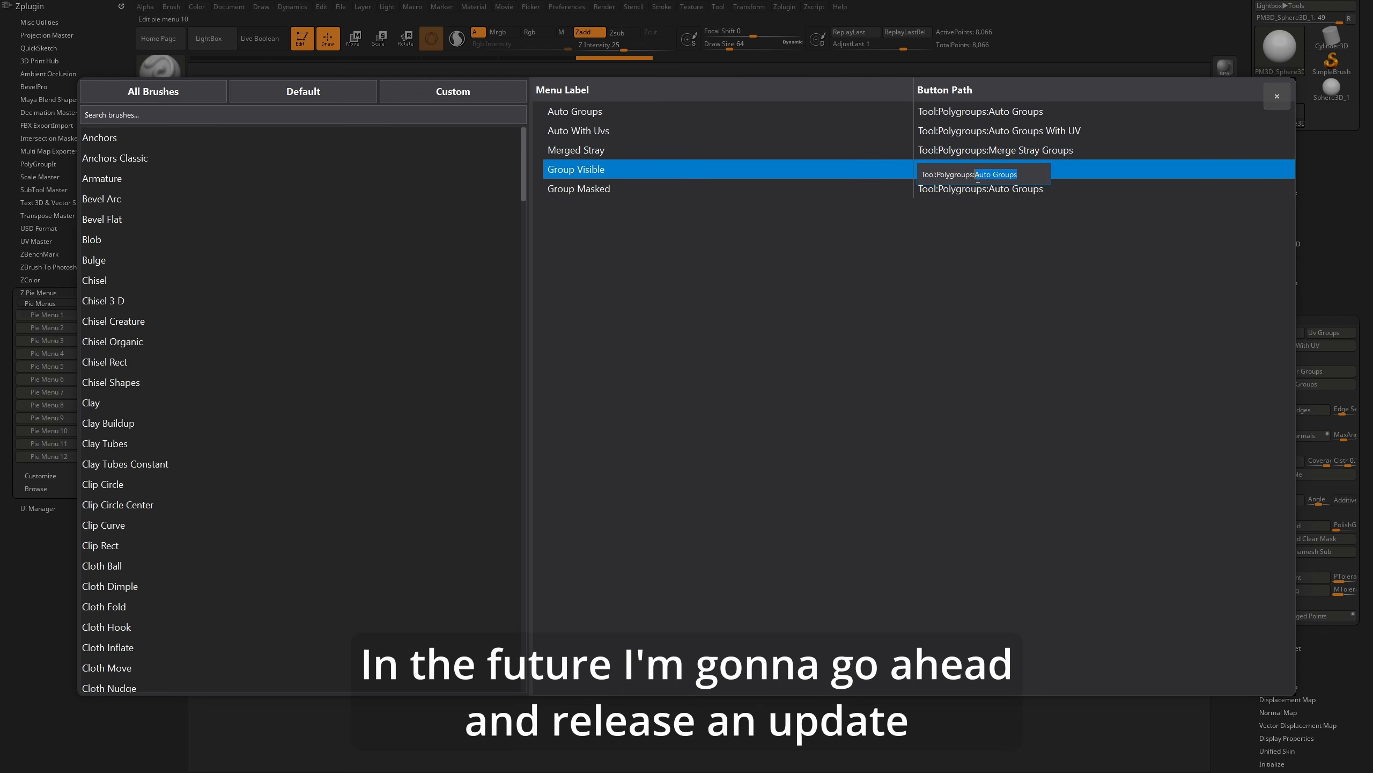
{"action": "type", "text": "Group"}
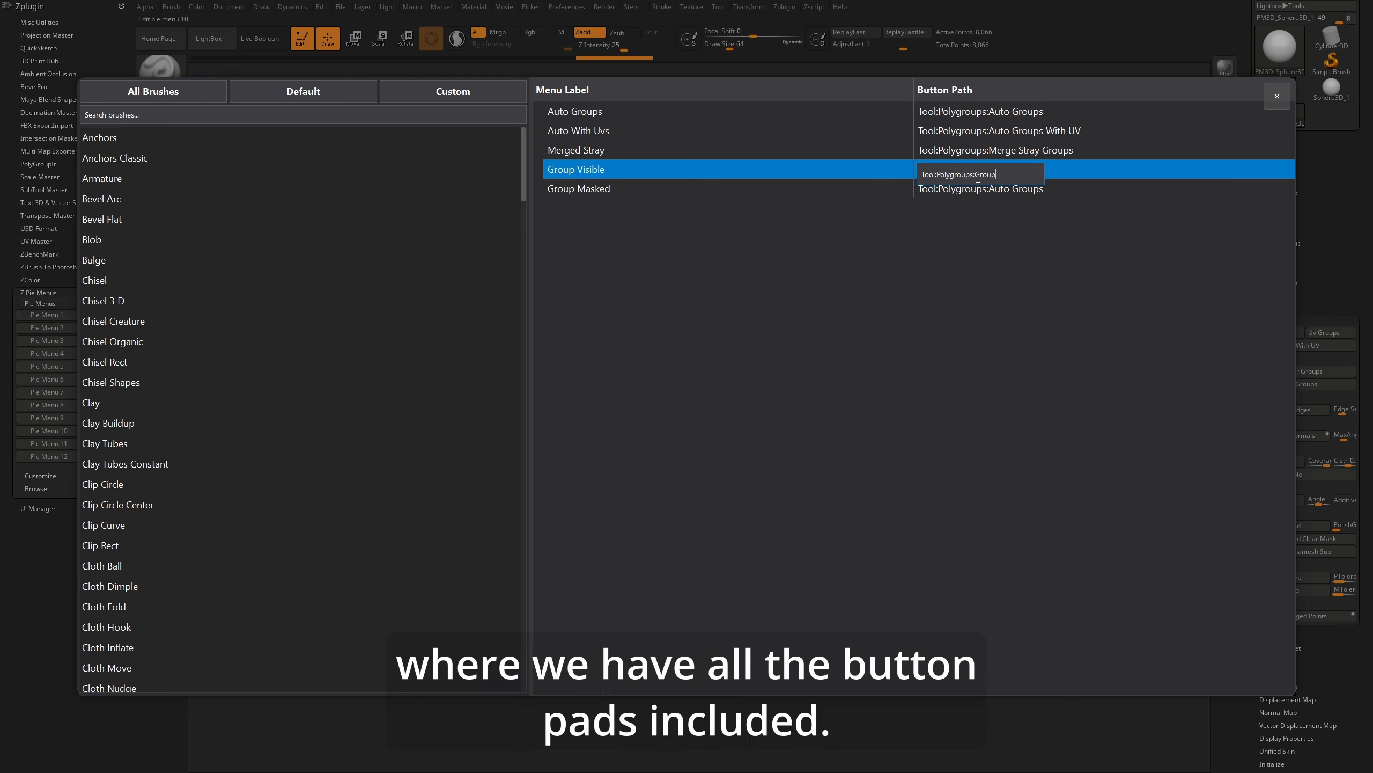
{"action": "type", "text": "Visible"}
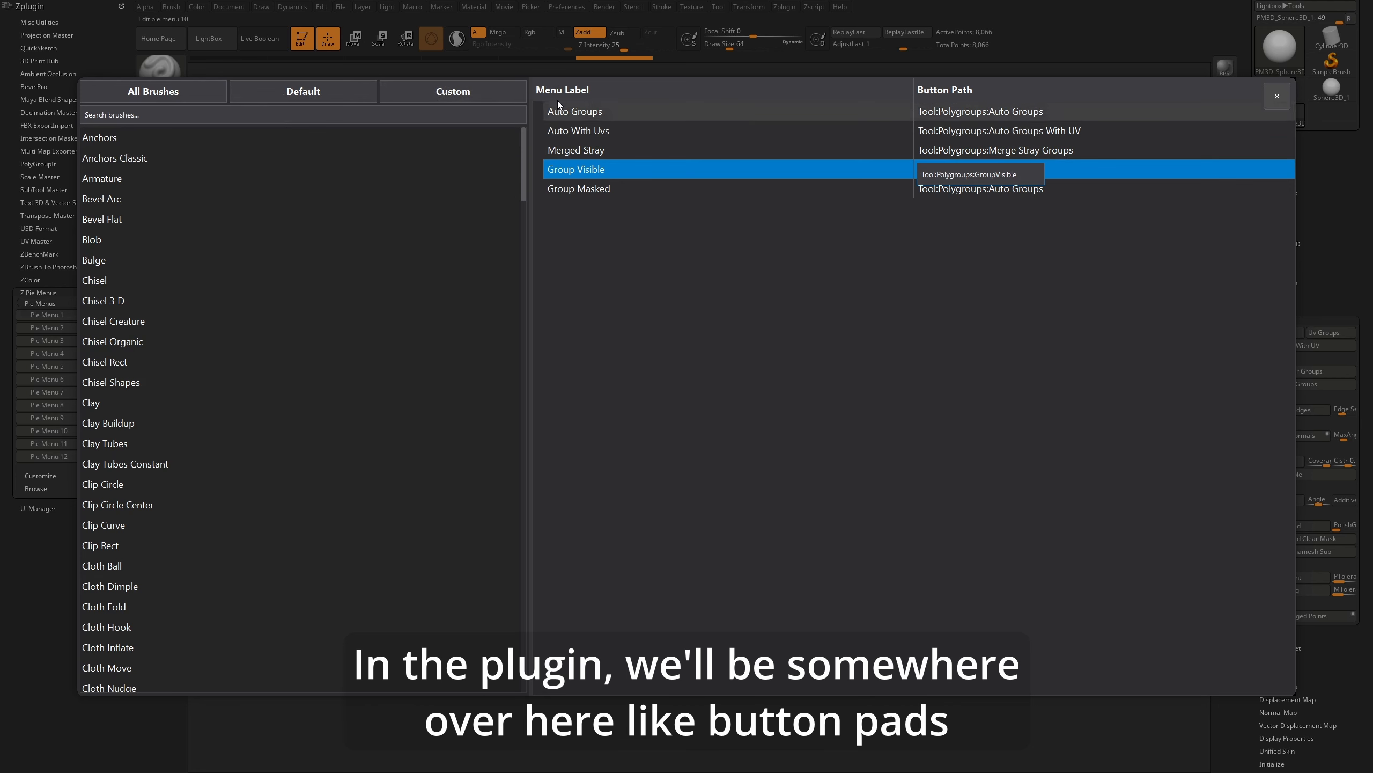
{"action": "left_click", "coordinate": [1011, 238]}
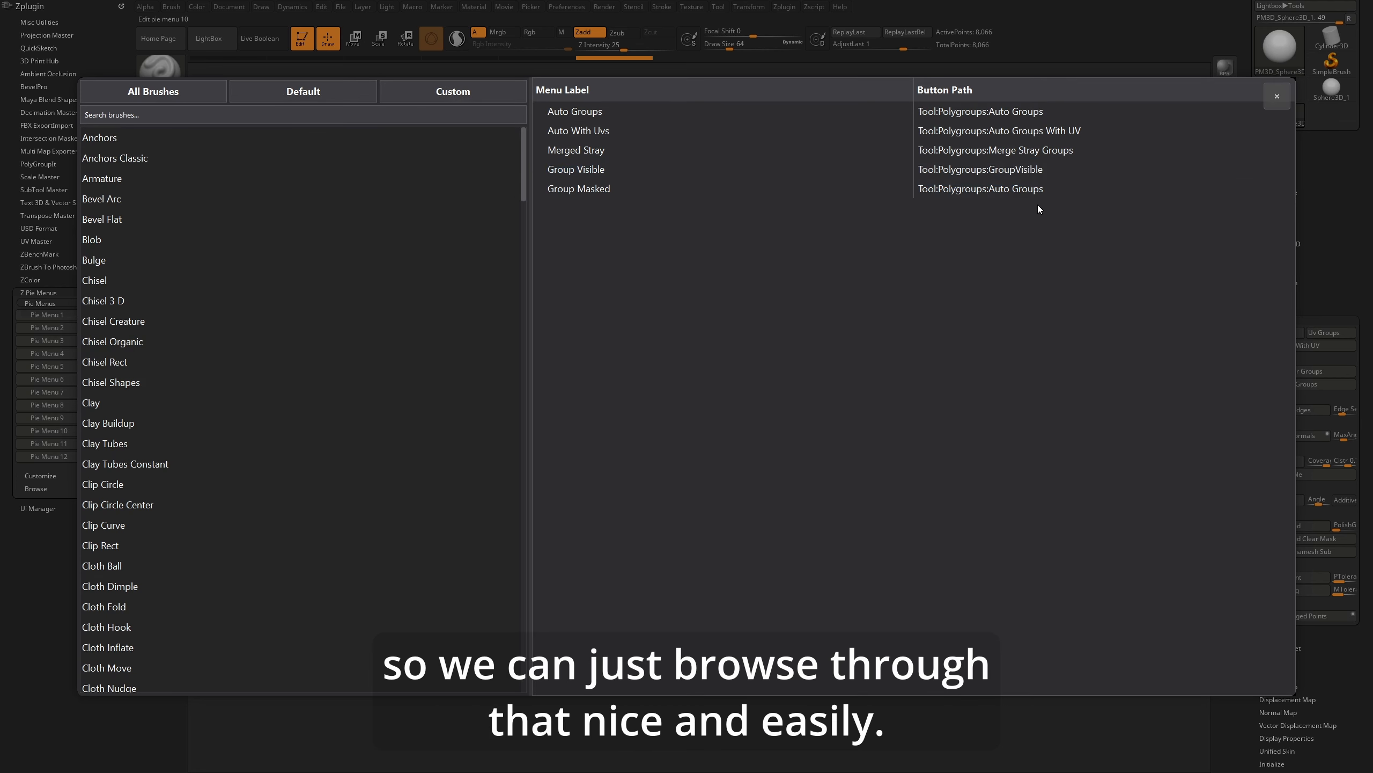
Set the Group Masked item's button path to Tool:Polygroups:Group Masked
{"action": "left_click", "coordinate": [1038, 195]}
{"action": "left_click", "coordinate": [1038, 195]}
{"action": "left_click", "coordinate": [1039, 194]}
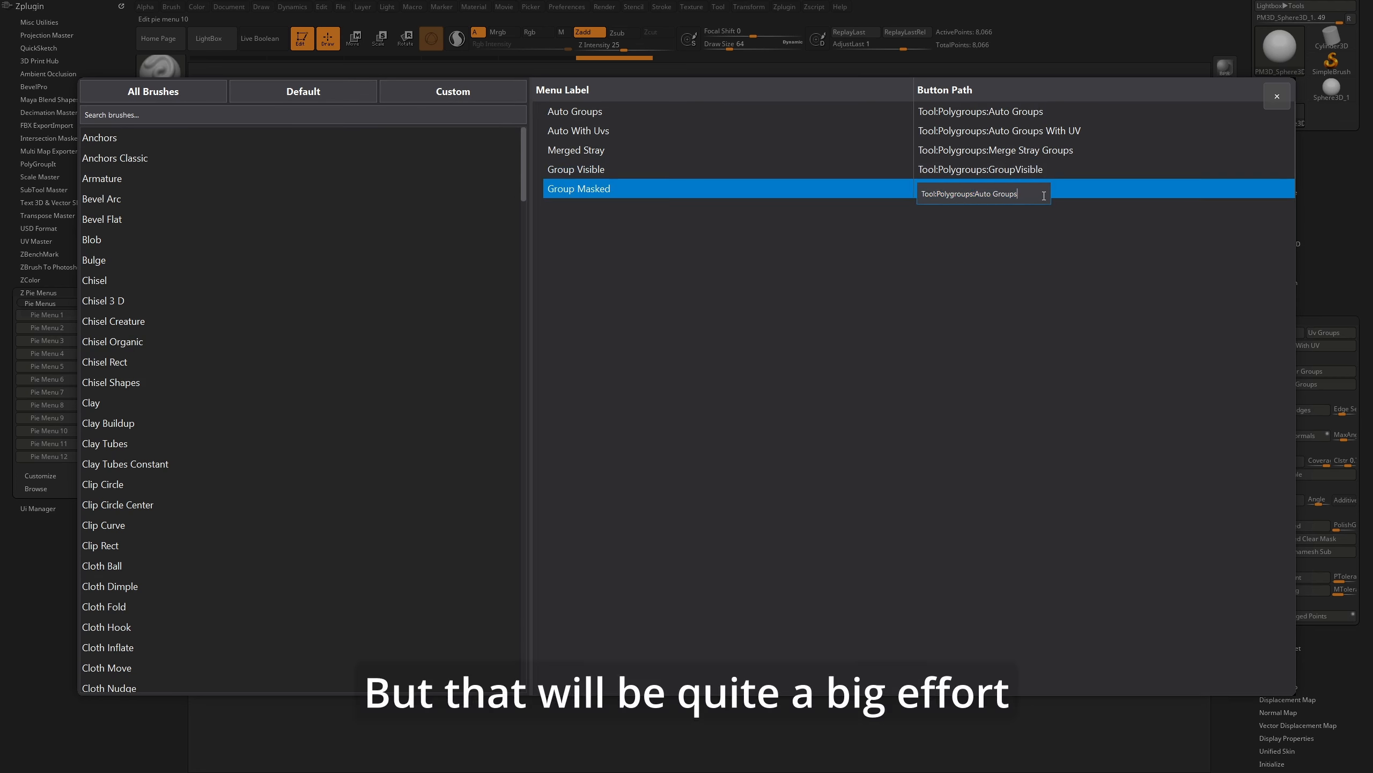
{"action": "key", "text": "BackSpace"}
{"action": "key", "text": "BackSpace"}
{"action": "key", "text": "BackSpace"}
{"action": "key", "text": "BackSpace"}
{"action": "key", "text": "BackSpace"}
{"action": "key", "text": "BackSpace"}
{"action": "key", "text": "BackSpace"}
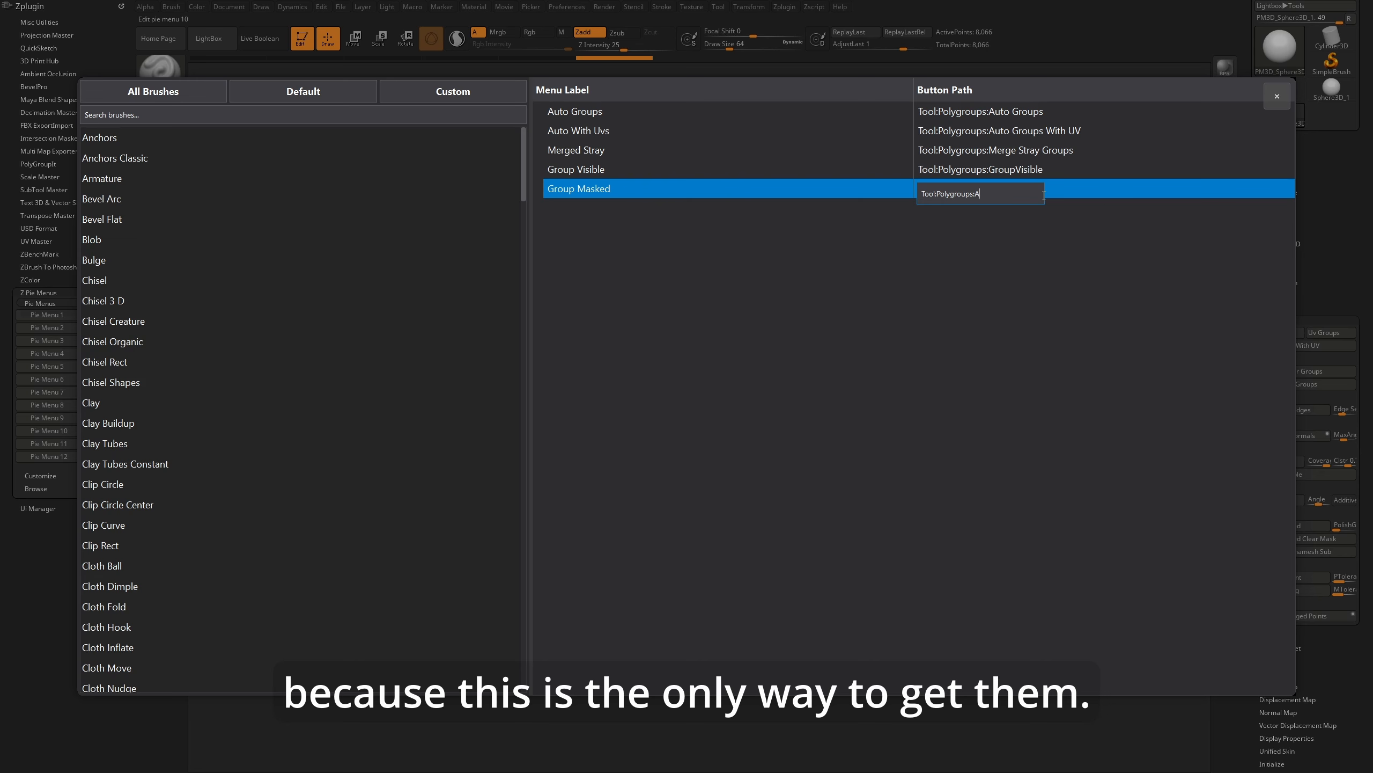
{"action": "type", "text": "Group "}
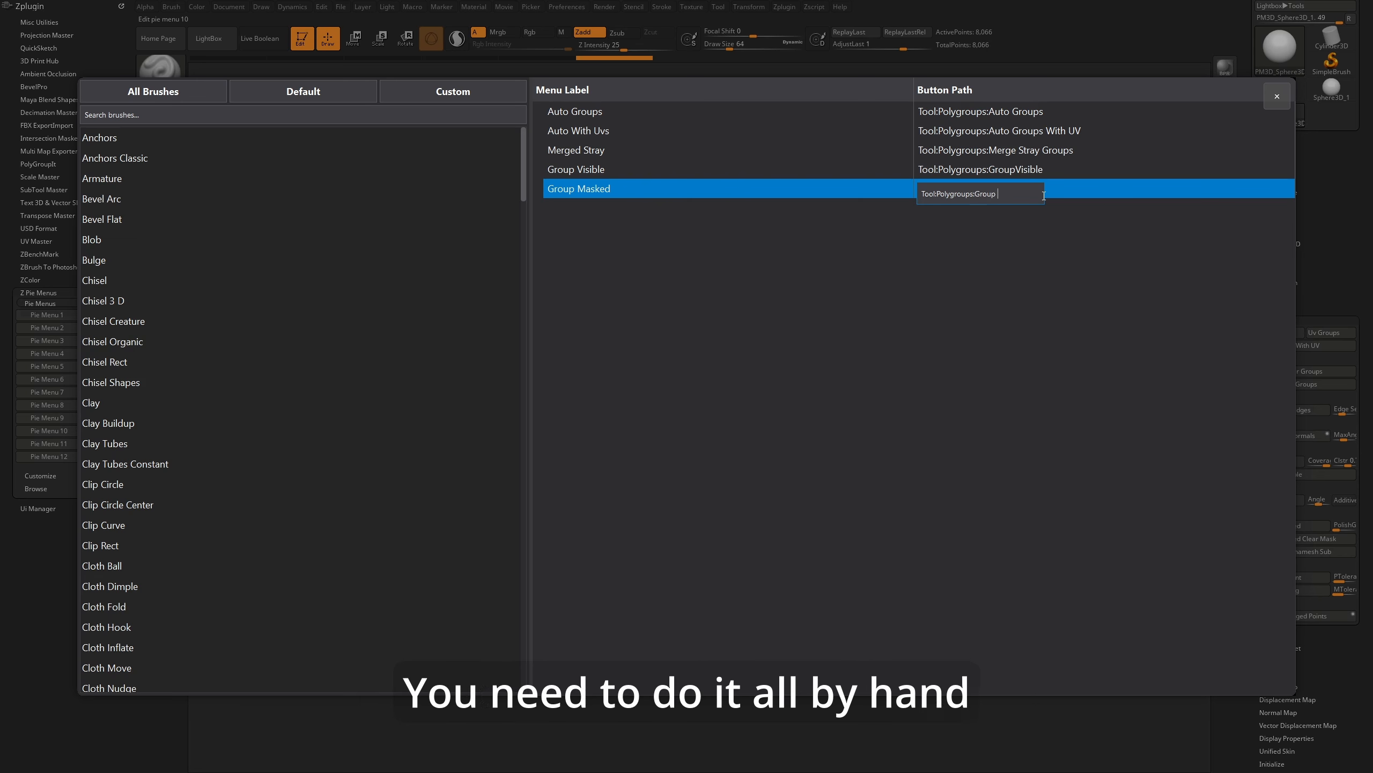
{"action": "type", "text": "Masked"}
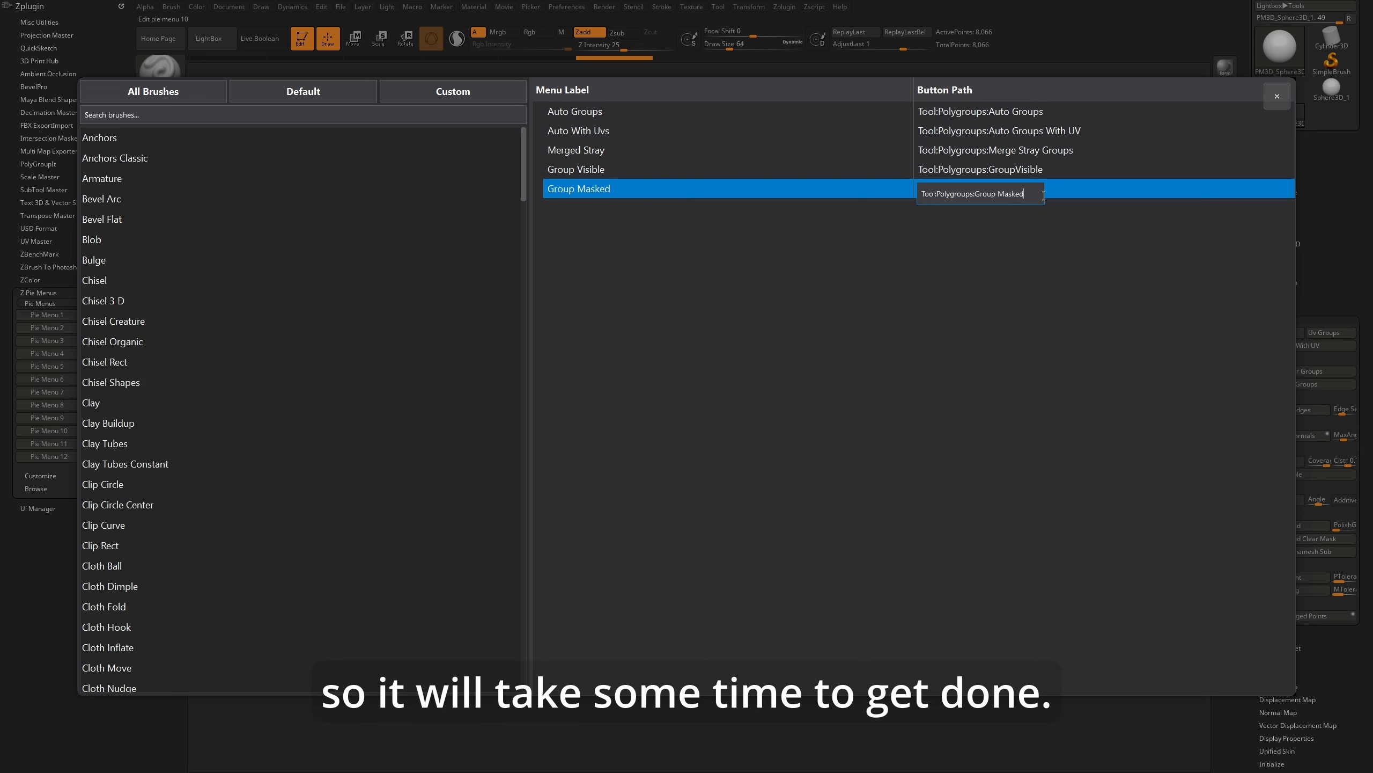
{"action": "key", "text": "Return"}
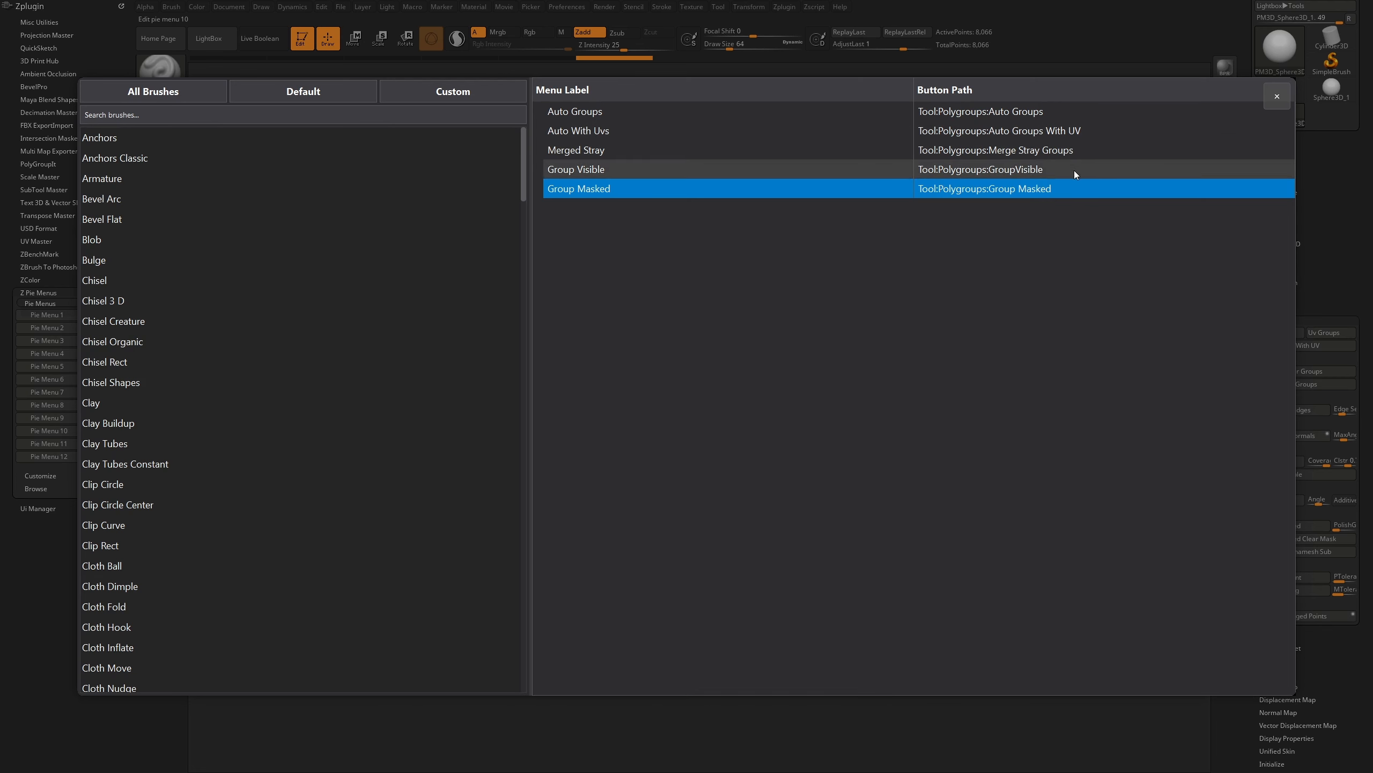
Append "ffff" to the Group Masked item's button path and close the pie menu editor
{"action": "double_click", "coordinate": [1054, 191]}
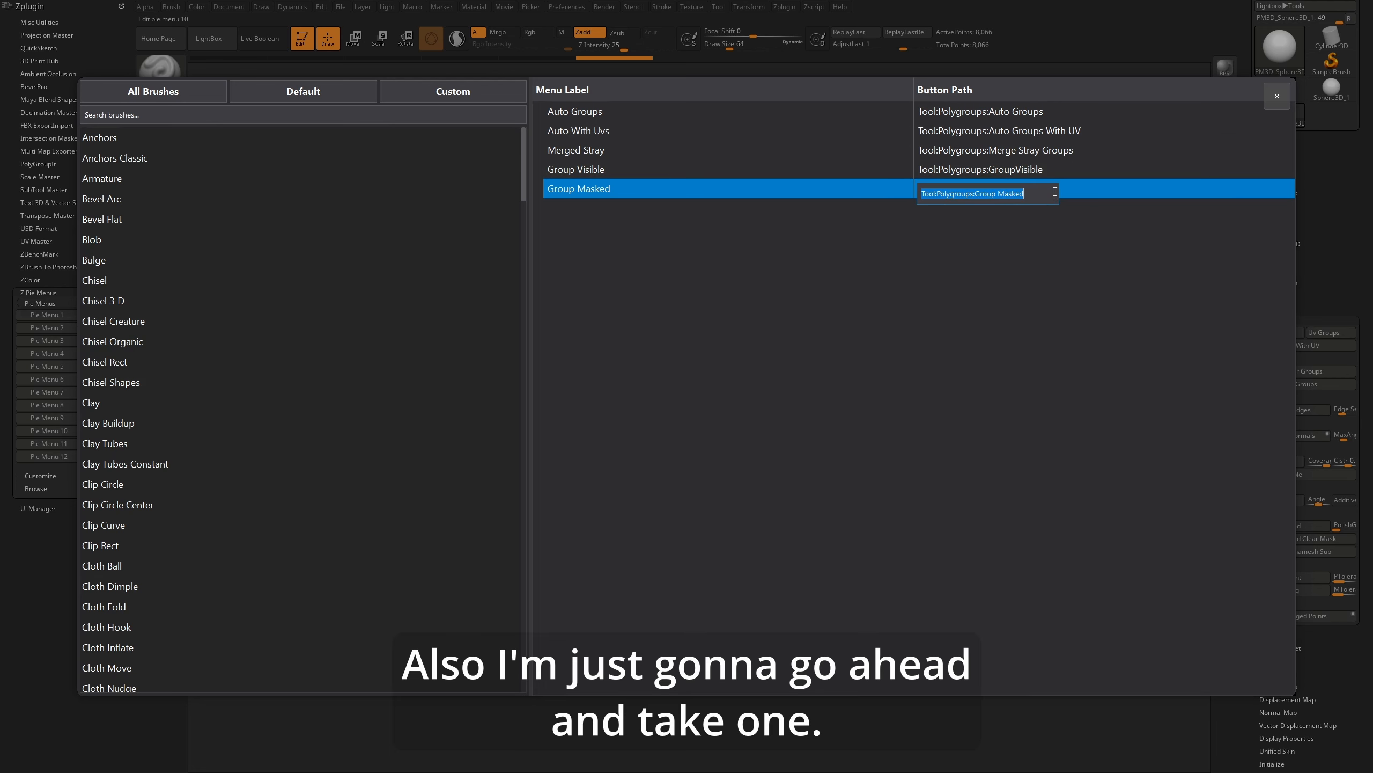
{"action": "left_click", "coordinate": [1044, 194]}
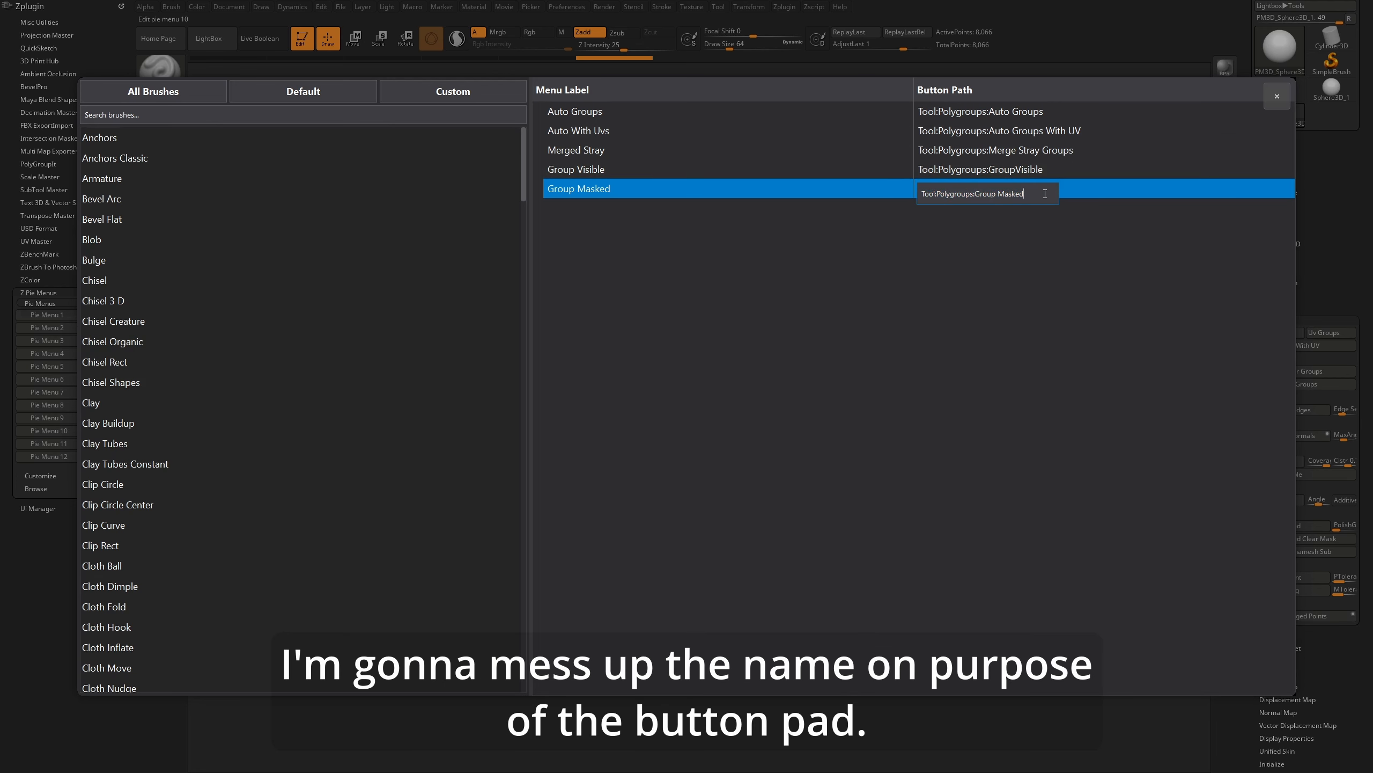
{"action": "type", "text": "ffff"}
{"action": "key", "text": "Return"}
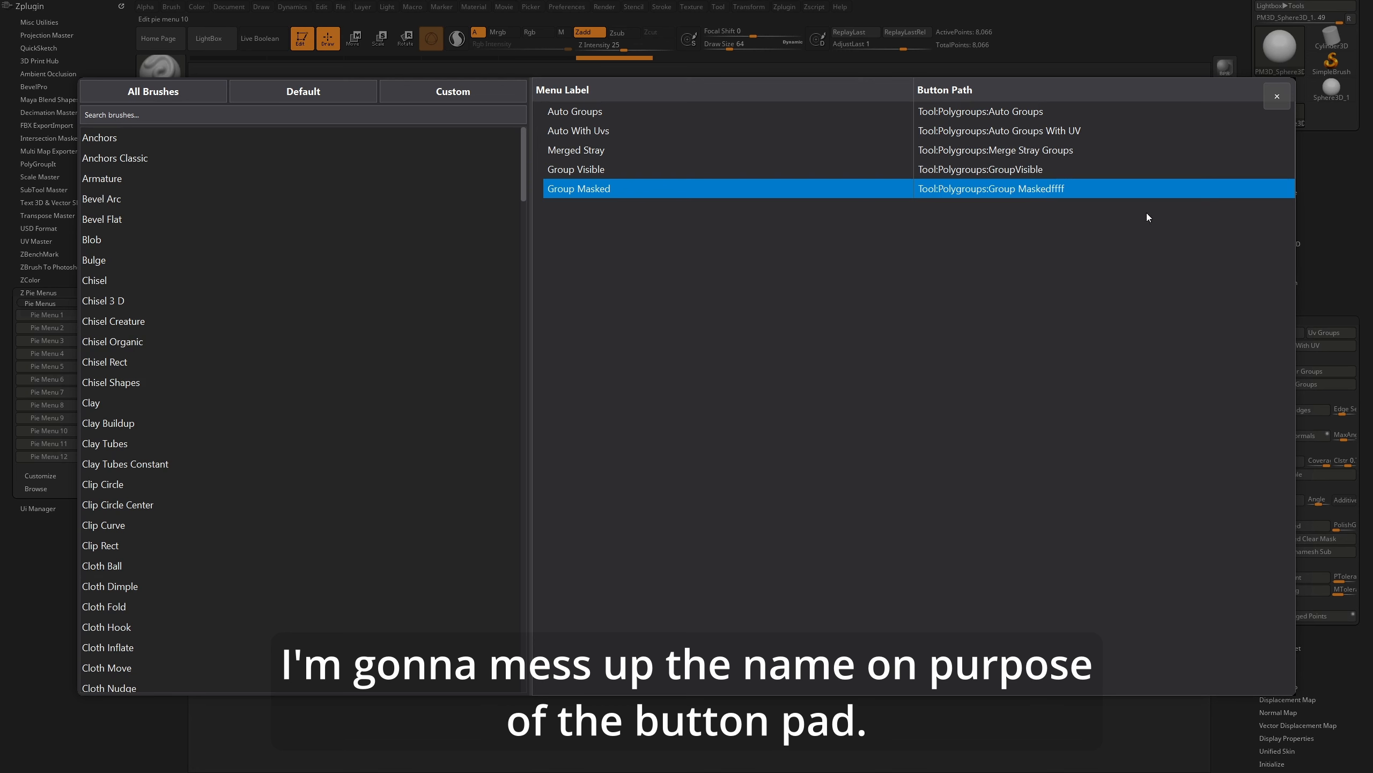
{"action": "left_click", "coordinate": [1277, 96]}
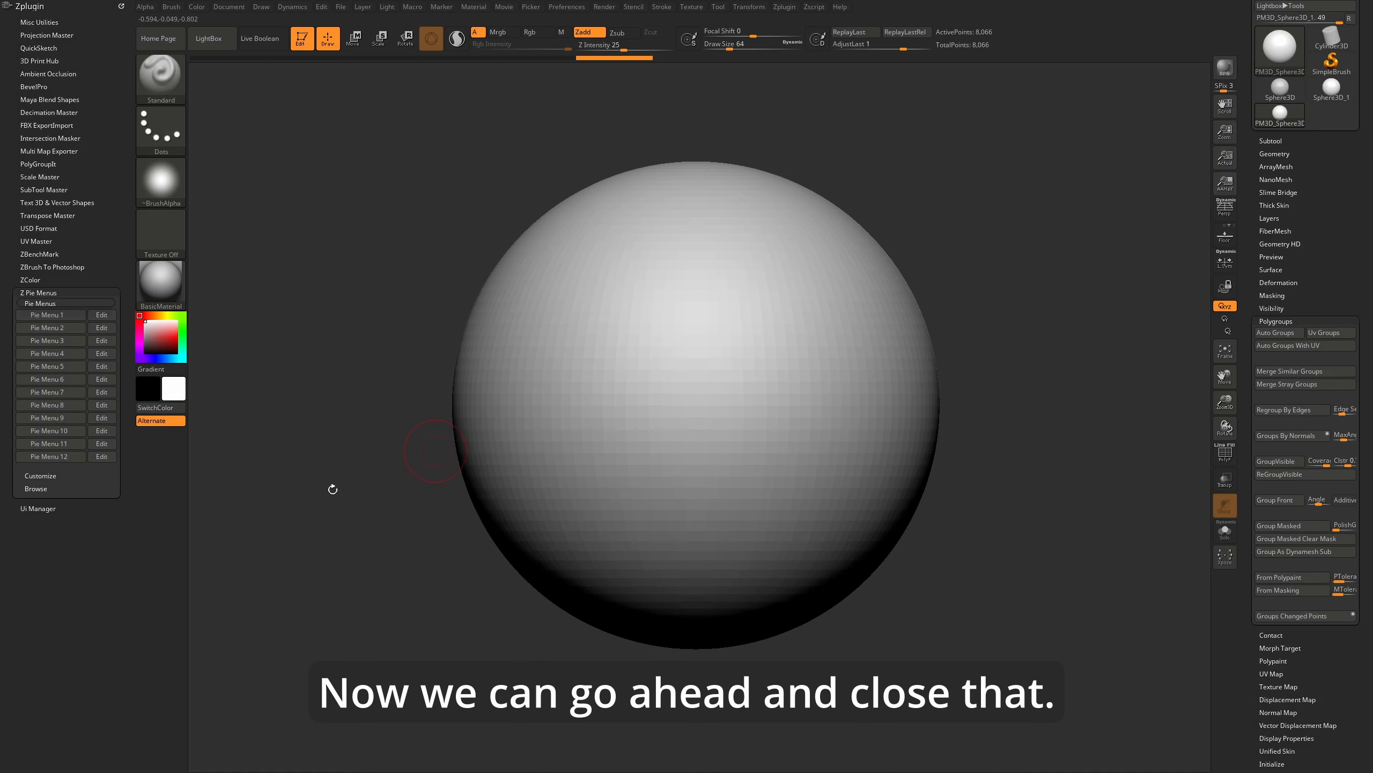
Assign the hotkey B to Pie Menu 10, reassigning it from its existing command
{"action": "left_click", "coordinate": [58, 434], "text": "ctrl+alt"}
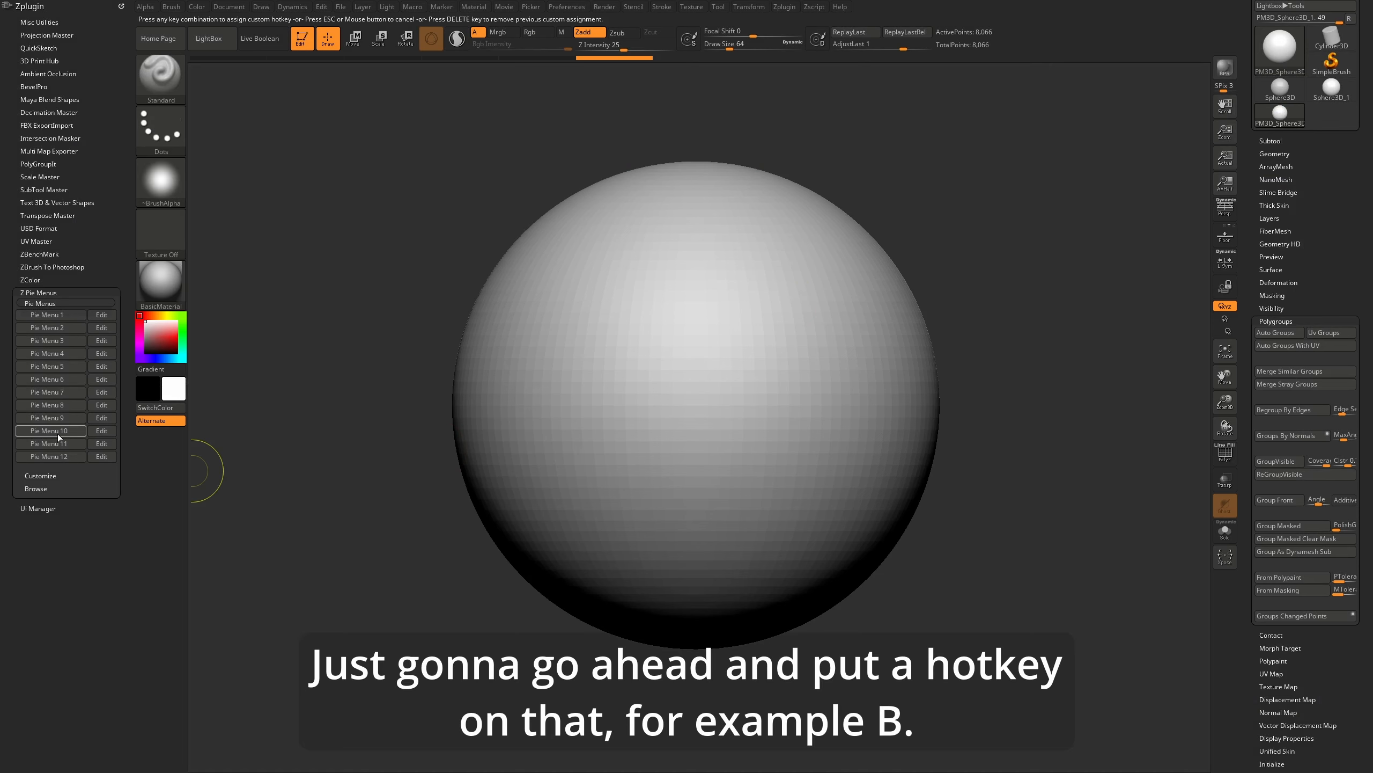
{"action": "key", "text": "b"}
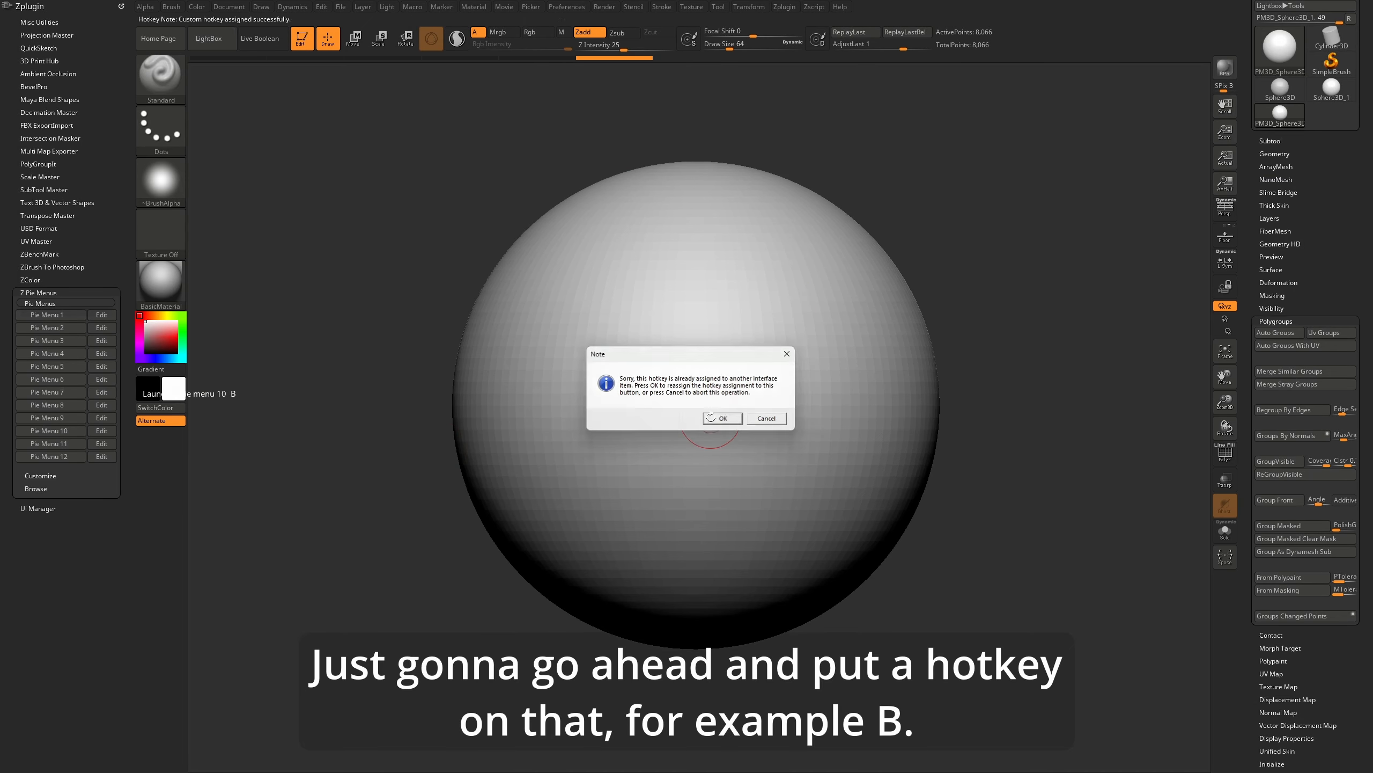
{"action": "left_click", "coordinate": [698, 424]}
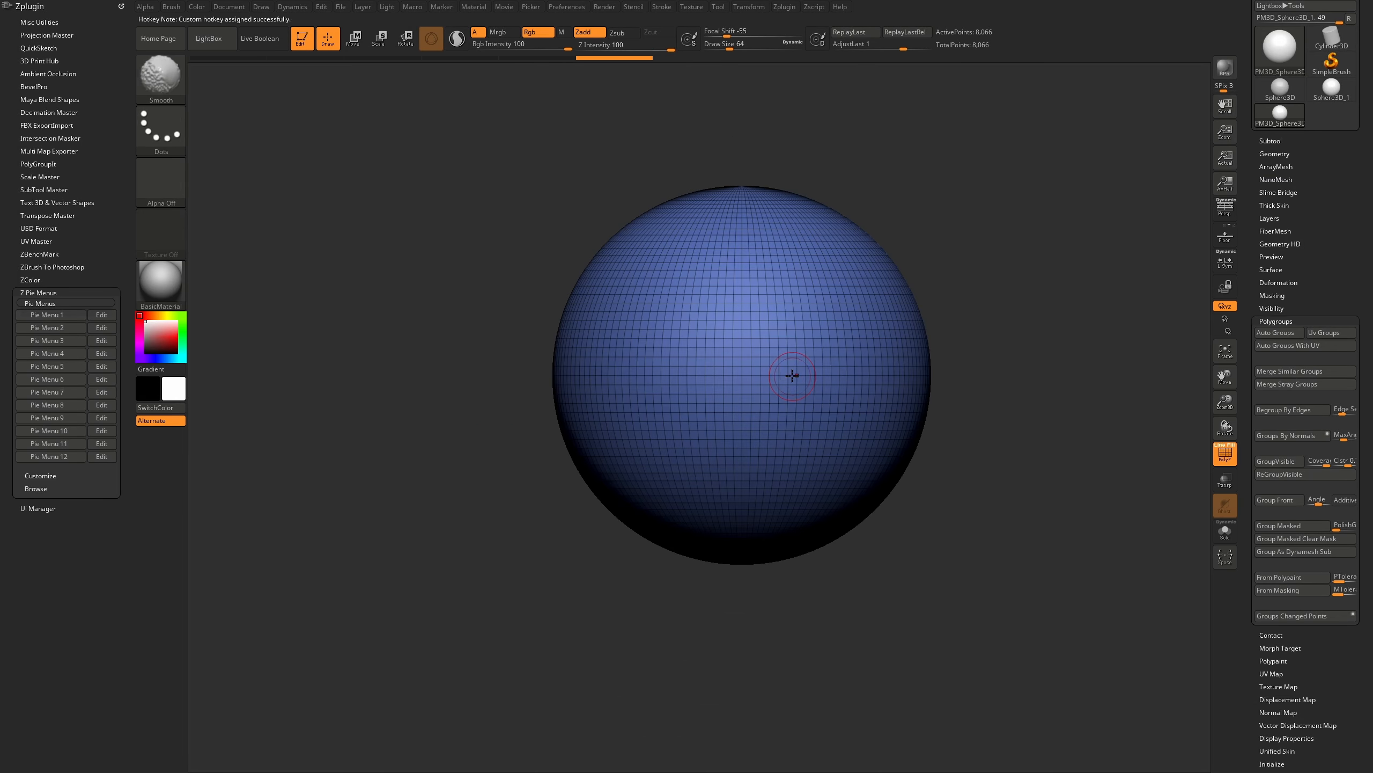
Duplicate the sphere subtool and move one sphere sideways so the two sit side by side
{"action": "left_click", "coordinate": [1271, 141]}
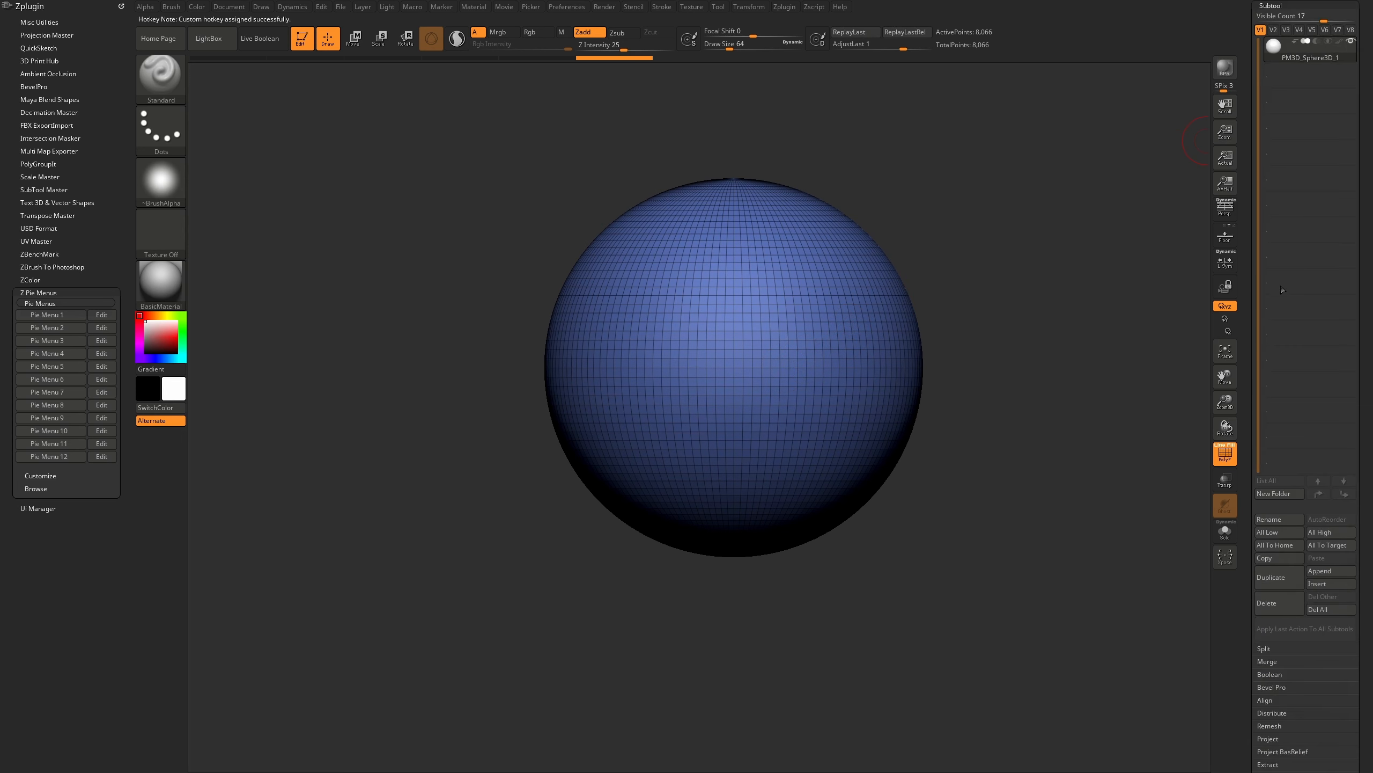
{"action": "left_click", "coordinate": [1271, 576]}
{"action": "key", "text": "w"}
{"action": "left_click_drag", "start_coordinate": [639, 368], "coordinate": [294, 367]}
Merge the first sphere subtool down with its duplicate and accept that the operation is not undoable
{"action": "left_click", "coordinate": [1308, 50]}
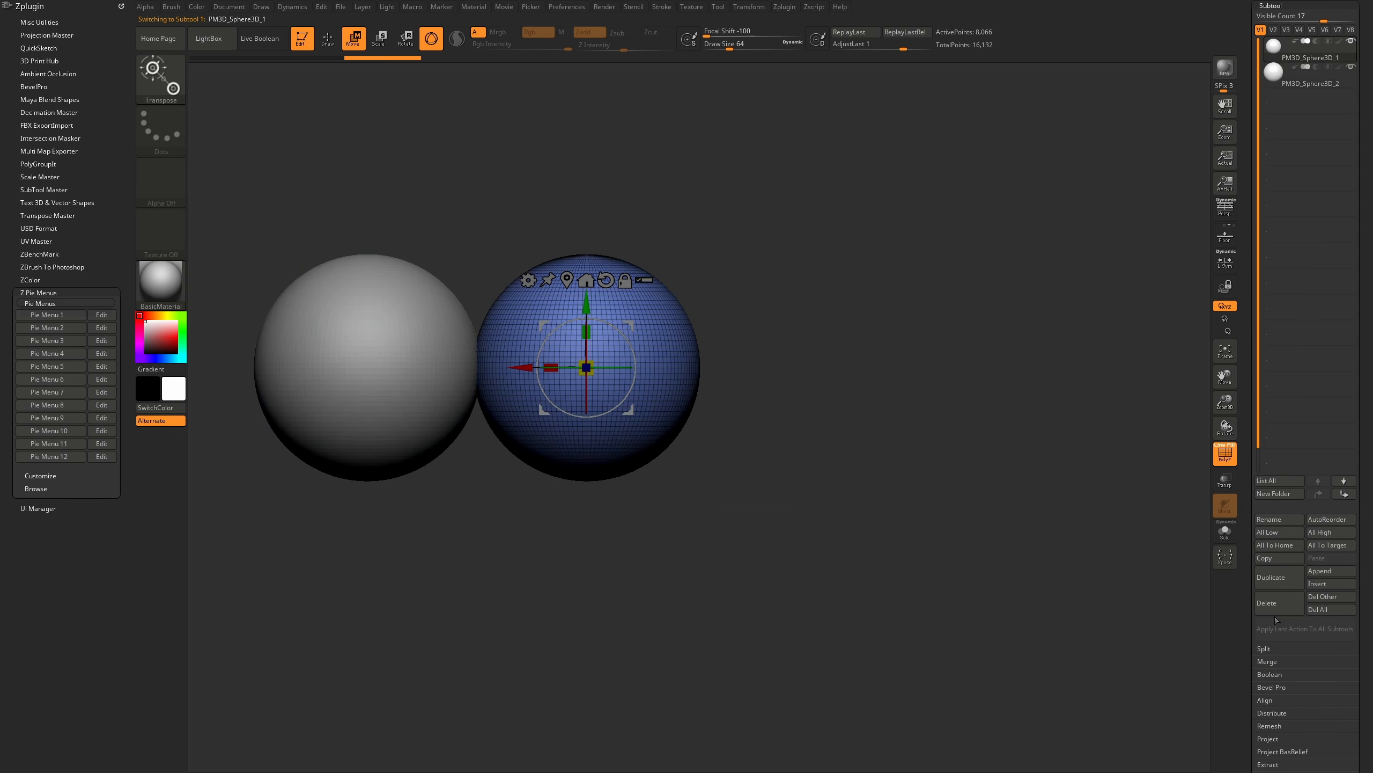
{"action": "left_click", "coordinate": [1266, 661]}
{"action": "left_click", "coordinate": [1276, 674]}
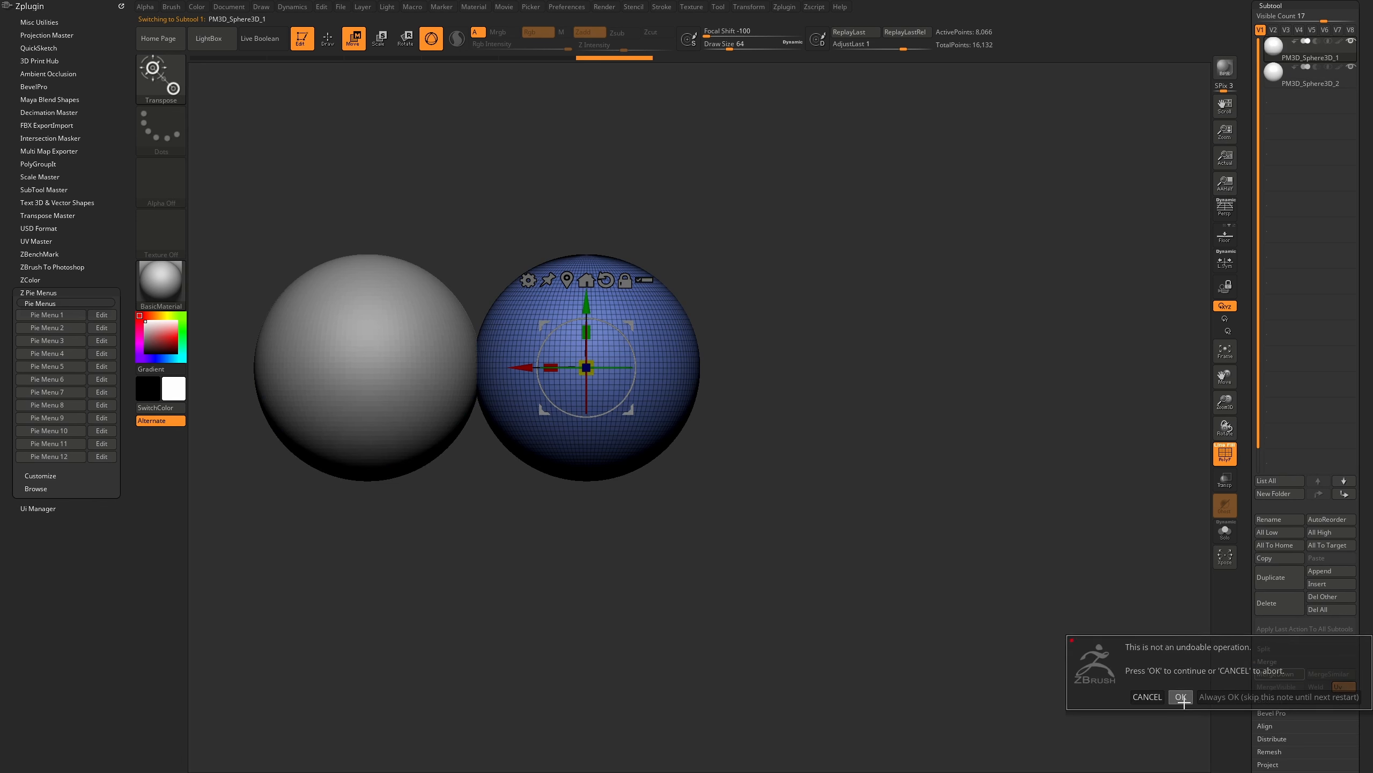
{"action": "left_click", "coordinate": [1180, 699]}
Apply Auto Groups to the merged spheres from the Polygroups pie menu
{"action": "key", "text": "g"}
{"action": "key", "text": "v"}
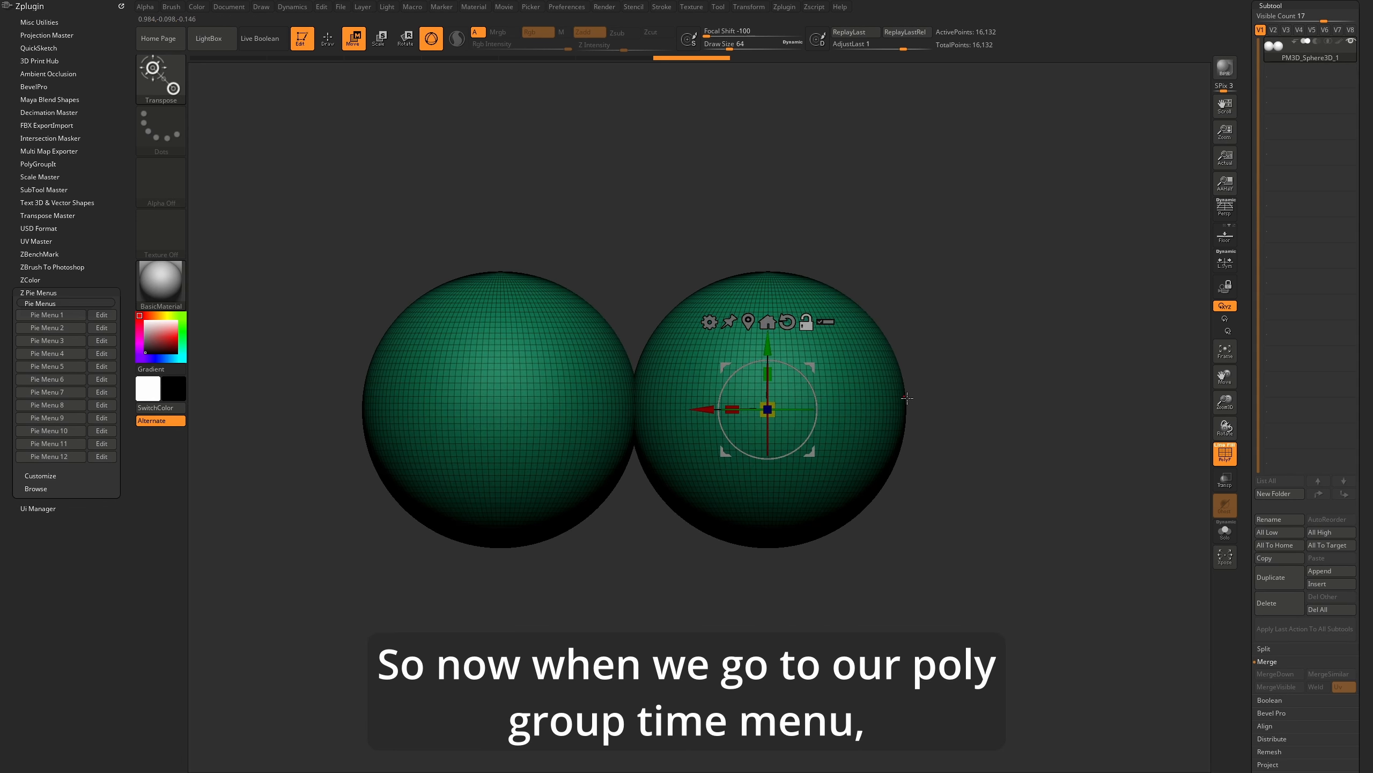
{"action": "key", "text": "g"}
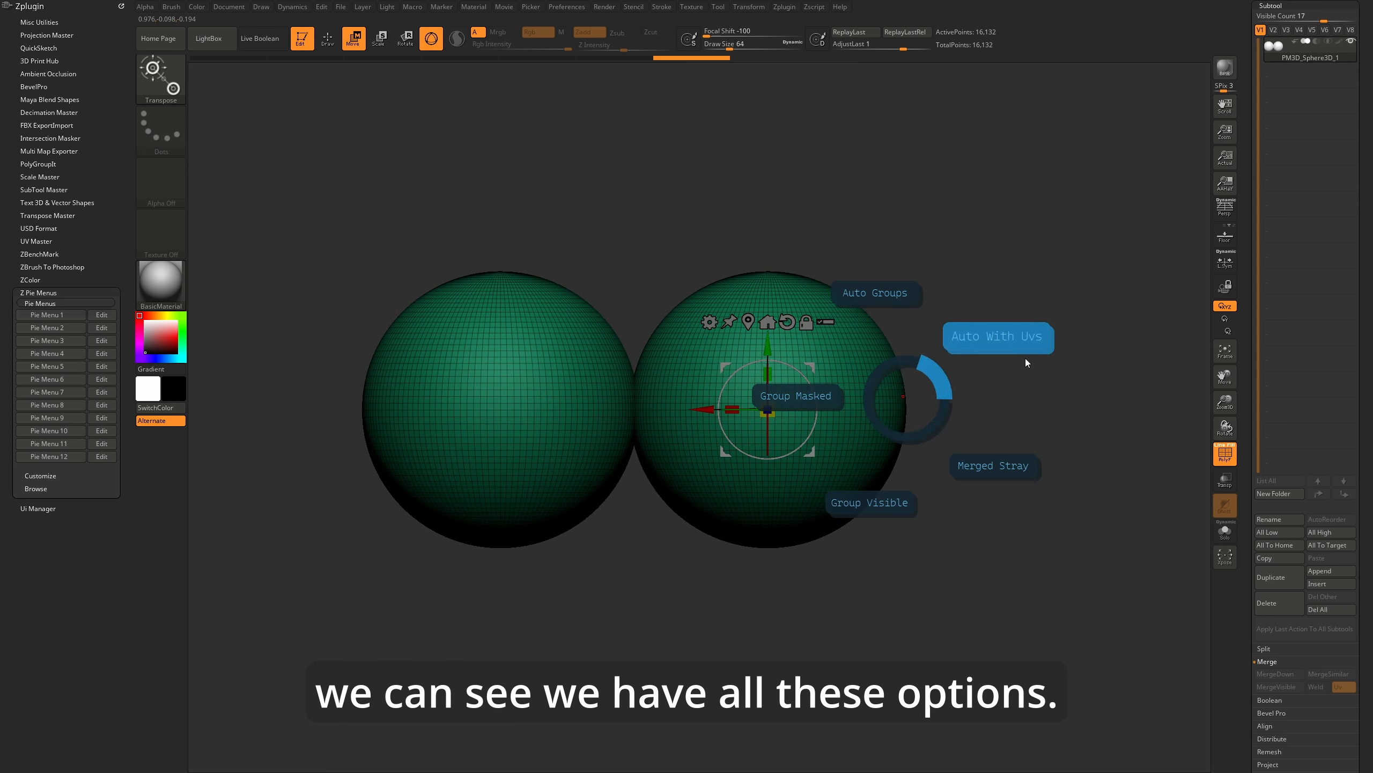
{"action": "left_click", "coordinate": [880, 301]}
{"action": "left_click_drag", "start_coordinate": [880, 301], "coordinate": [839, 357]}
Put both spheres into a single polygroup with Group Visible from the pie menu
{"action": "key", "text": "g"}
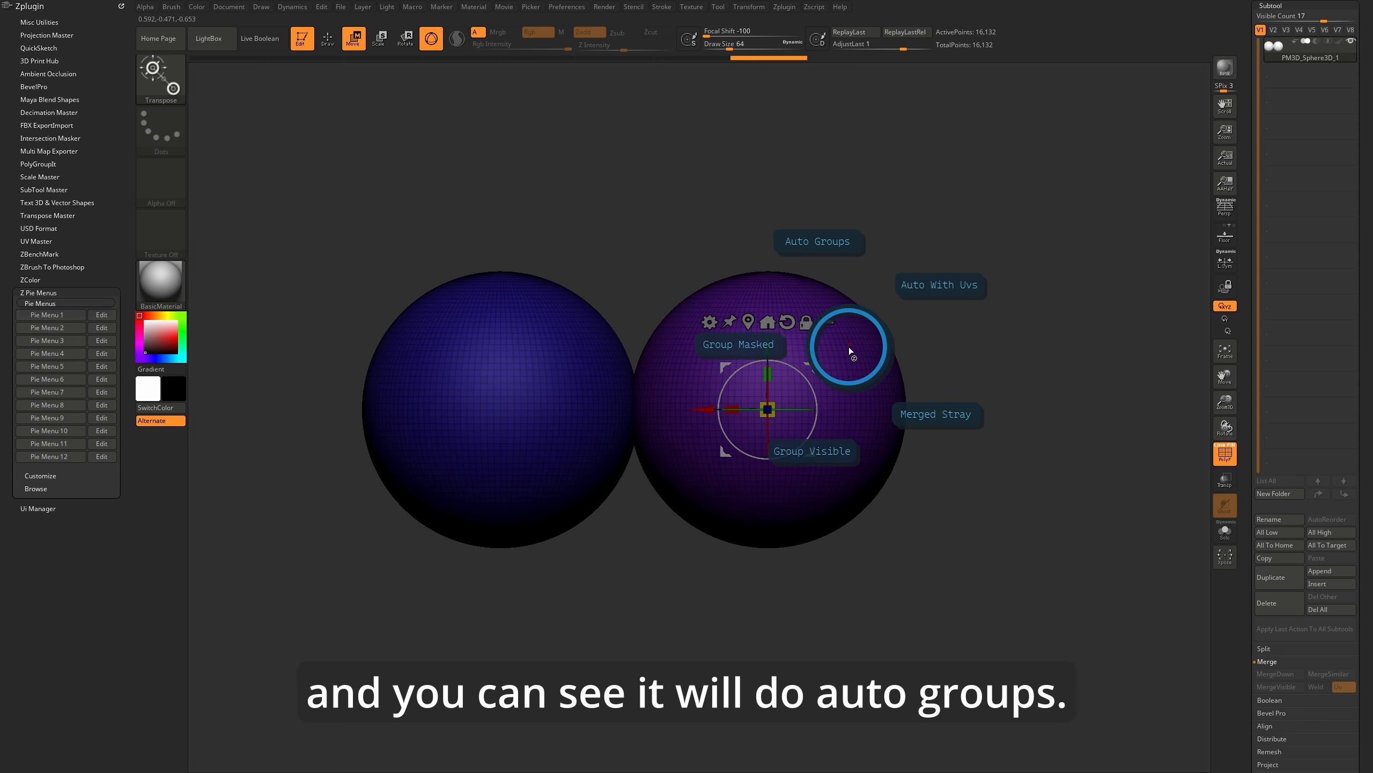
{"action": "left_click", "coordinate": [817, 481]}
{"action": "left_click_drag", "start_coordinate": [842, 361], "coordinate": [853, 365]}
Try to run Group Masked from the pie menu and dismiss the resulting message
{"action": "key", "text": "g"}
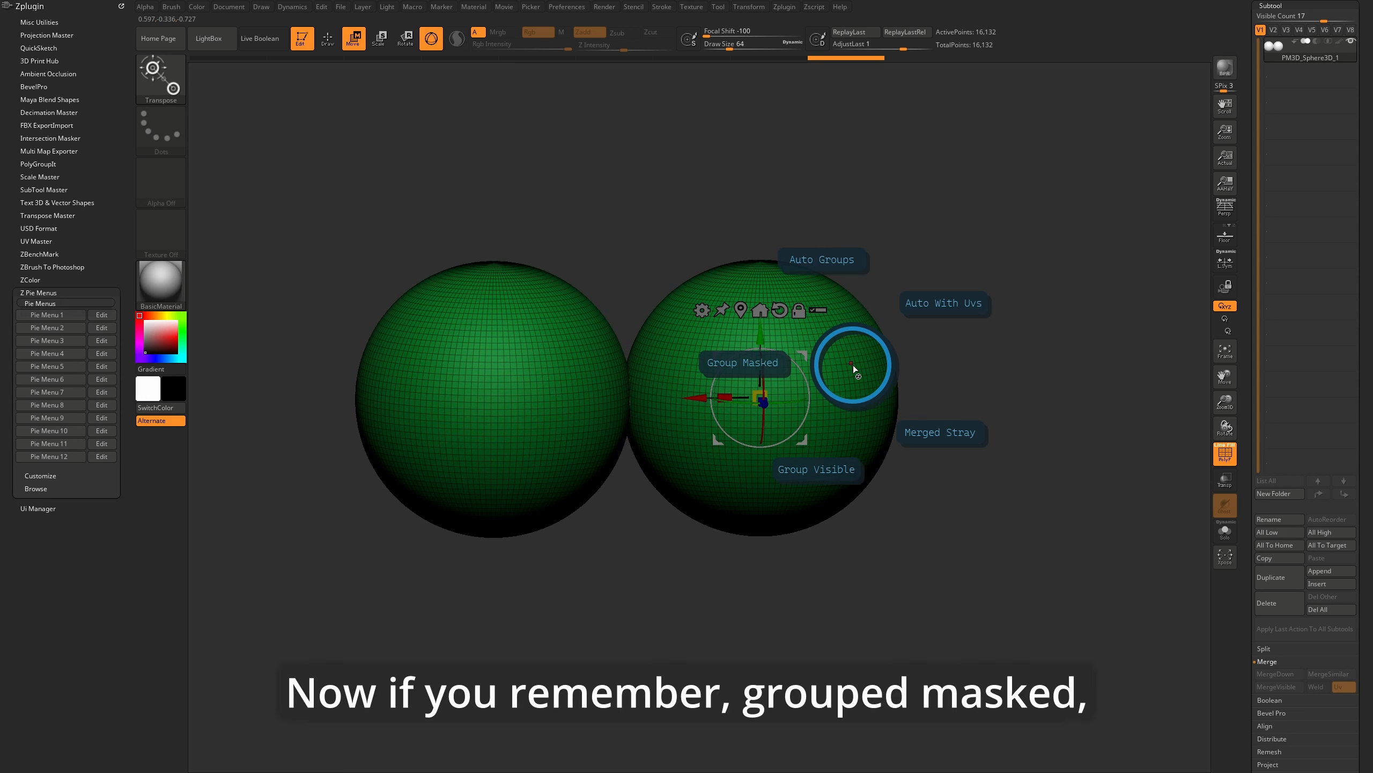
{"action": "left_click", "coordinate": [704, 367]}
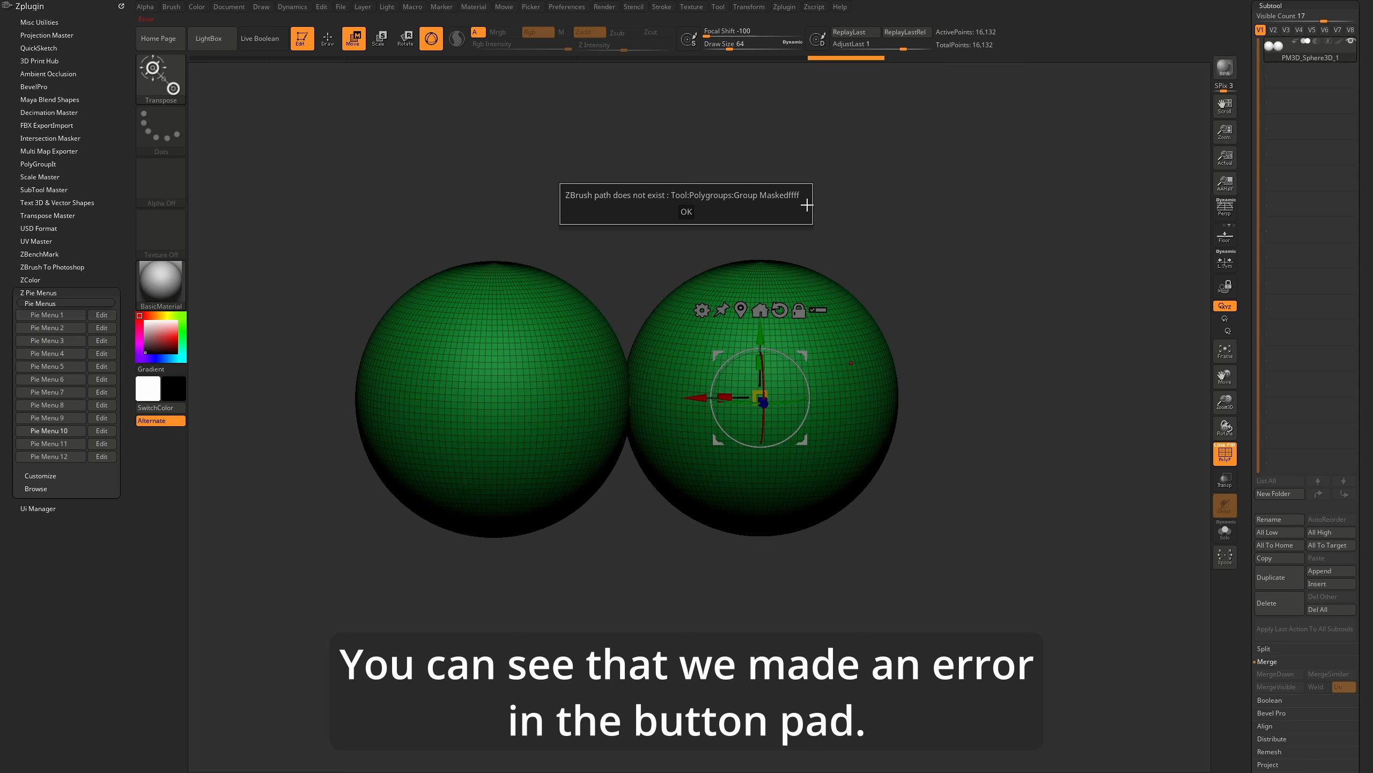
{"action": "left_click", "coordinate": [681, 210]}
Correct the Group Masked button path in Pie Menu 10 to Tool:Polygroups:Group Masked and close the editor
{"action": "left_click", "coordinate": [102, 431]}
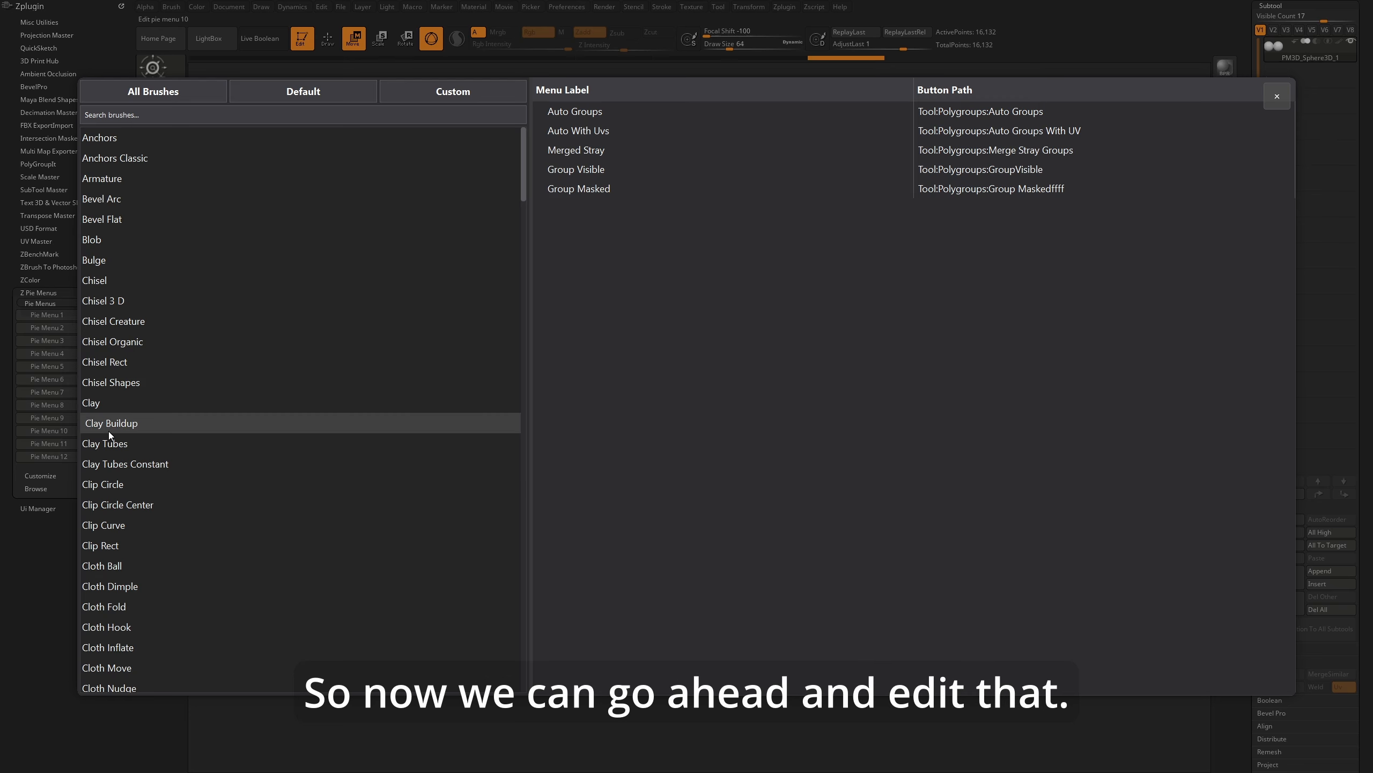
{"action": "double_click", "coordinate": [1061, 191]}
{"action": "key", "text": "BackSpace"}
{"action": "key", "text": "BackSpace"}
{"action": "key", "text": "BackSpace"}
{"action": "key", "text": "BackSpace"}
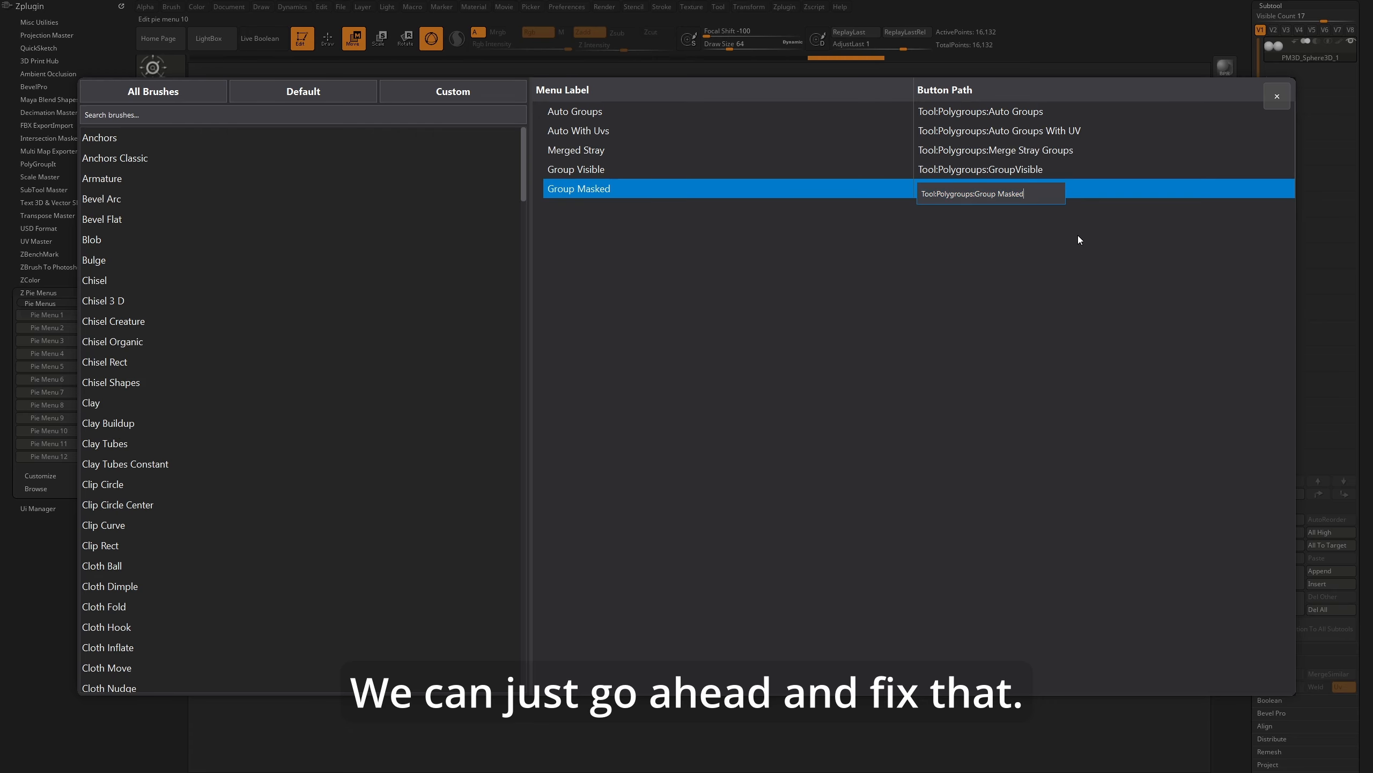
{"action": "key", "text": "Return"}
{"action": "left_click", "coordinate": [1277, 95]}
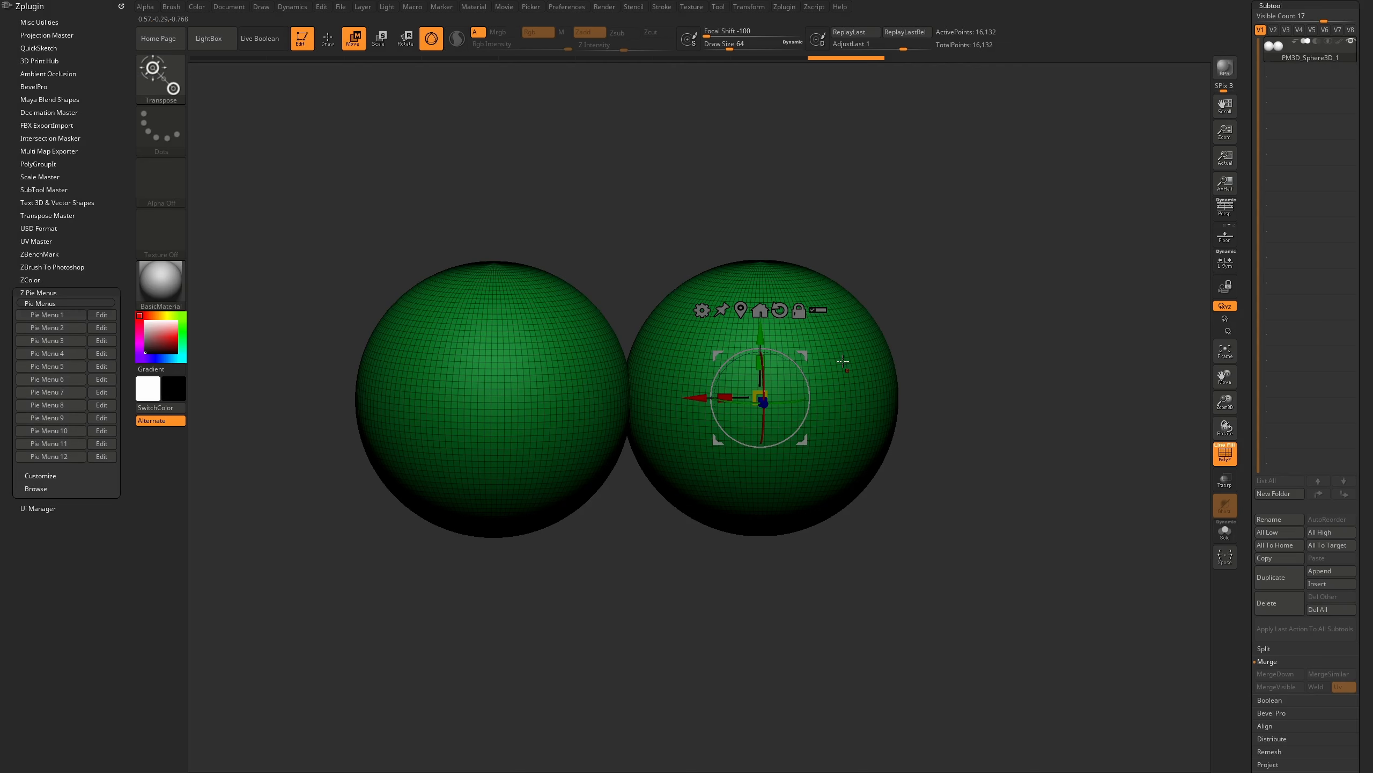
Mask the outer half of the right-hand sphere and give it its own polygroup with Group Masked from the pie menu
{"action": "key", "text": "v"}
{"action": "left_click_drag", "start_coordinate": [955, 195], "coordinate": [769, 607], "text": "ctrl"}
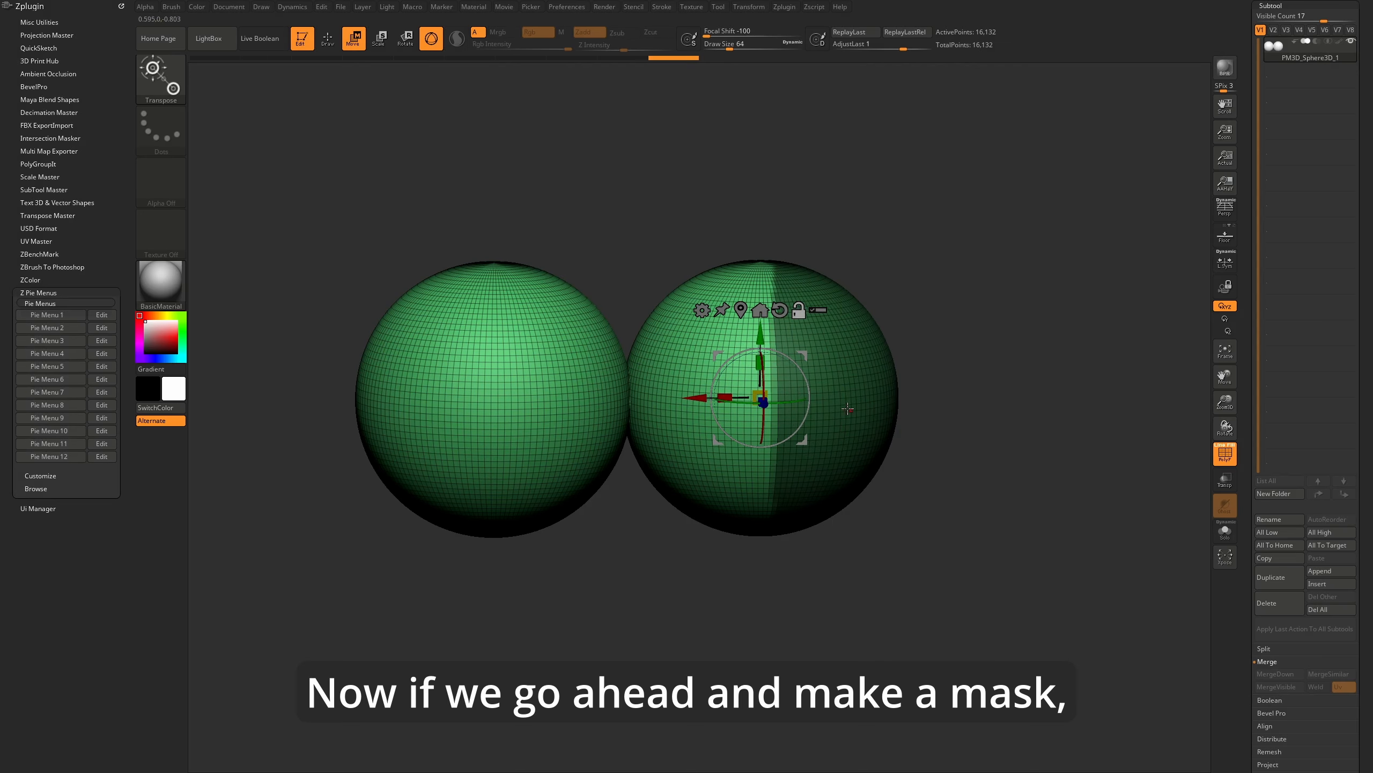
{"action": "scroll", "coordinate": [606, 357], "scroll_direction": "up", "scroll_amount": 3}
{"action": "key", "text": "v"}
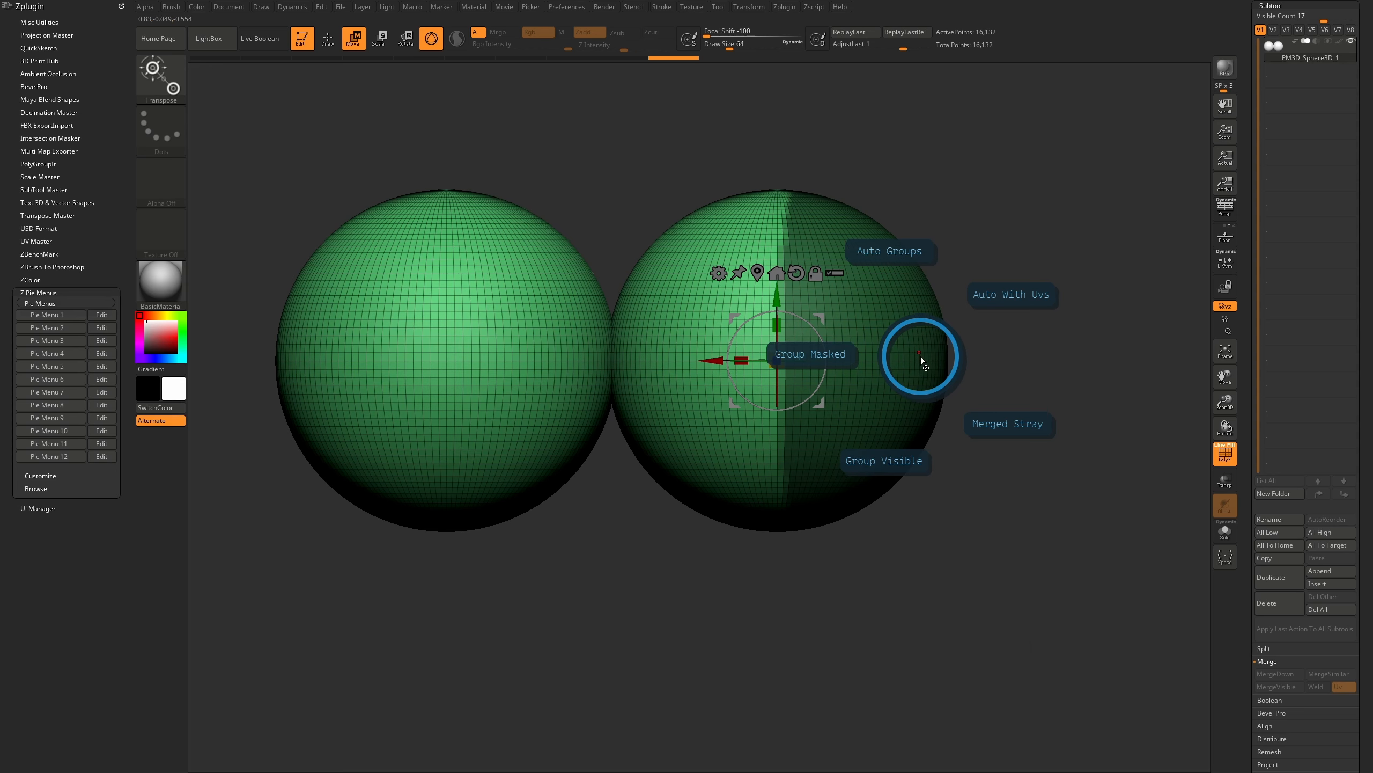
{"action": "left_click", "coordinate": [843, 354]}
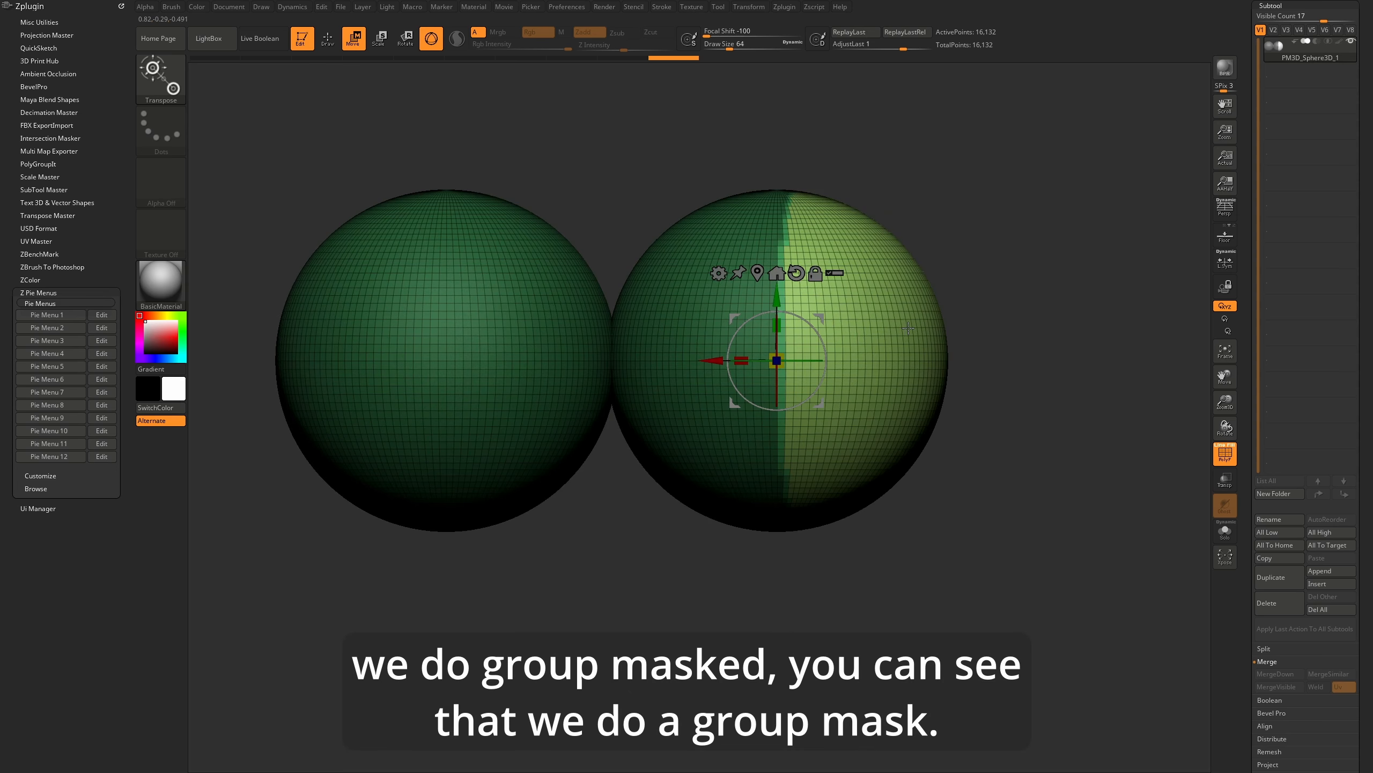
{"action": "left_click", "coordinate": [1129, 270], "text": "ctrl"}
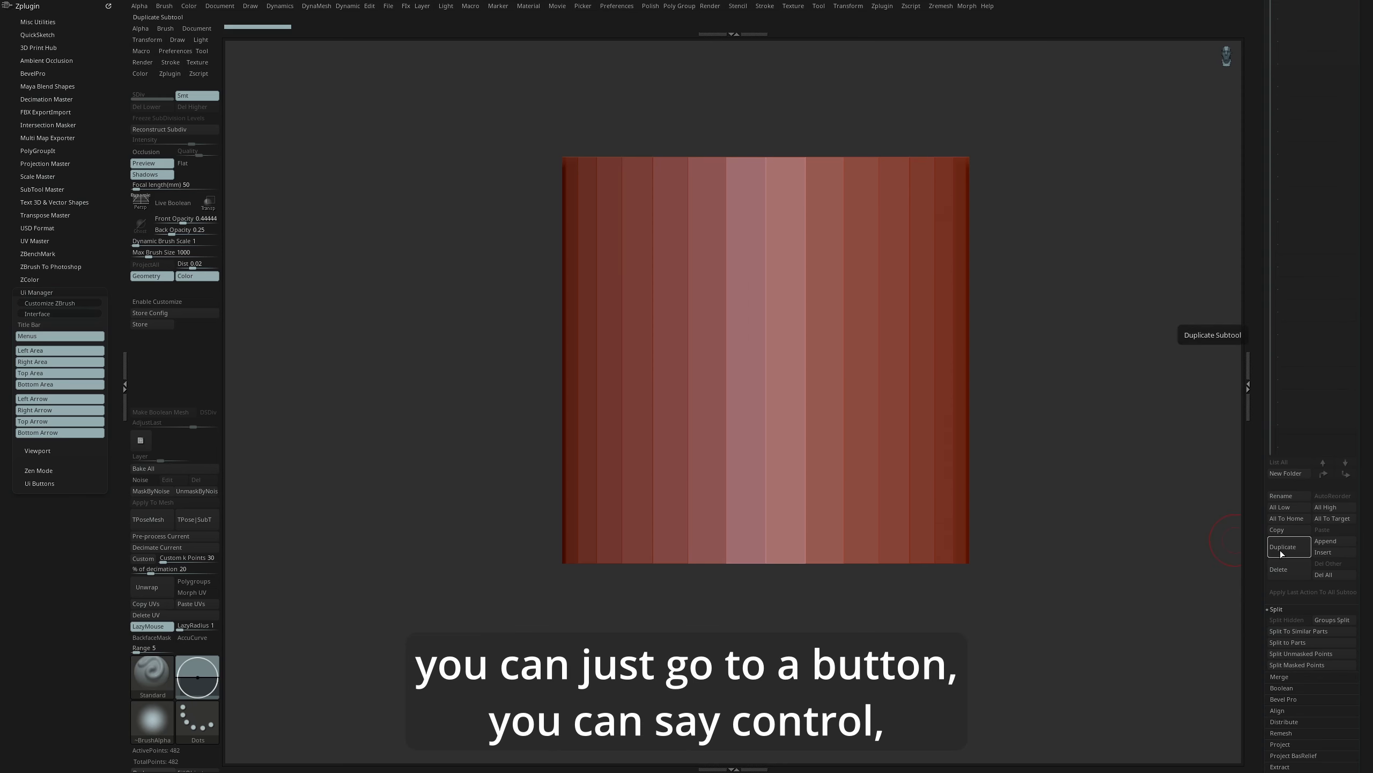
Bring up the extended tooltip of the Duplicate subtool button to check its button path
{"action": "key", "text": "ctrl"}
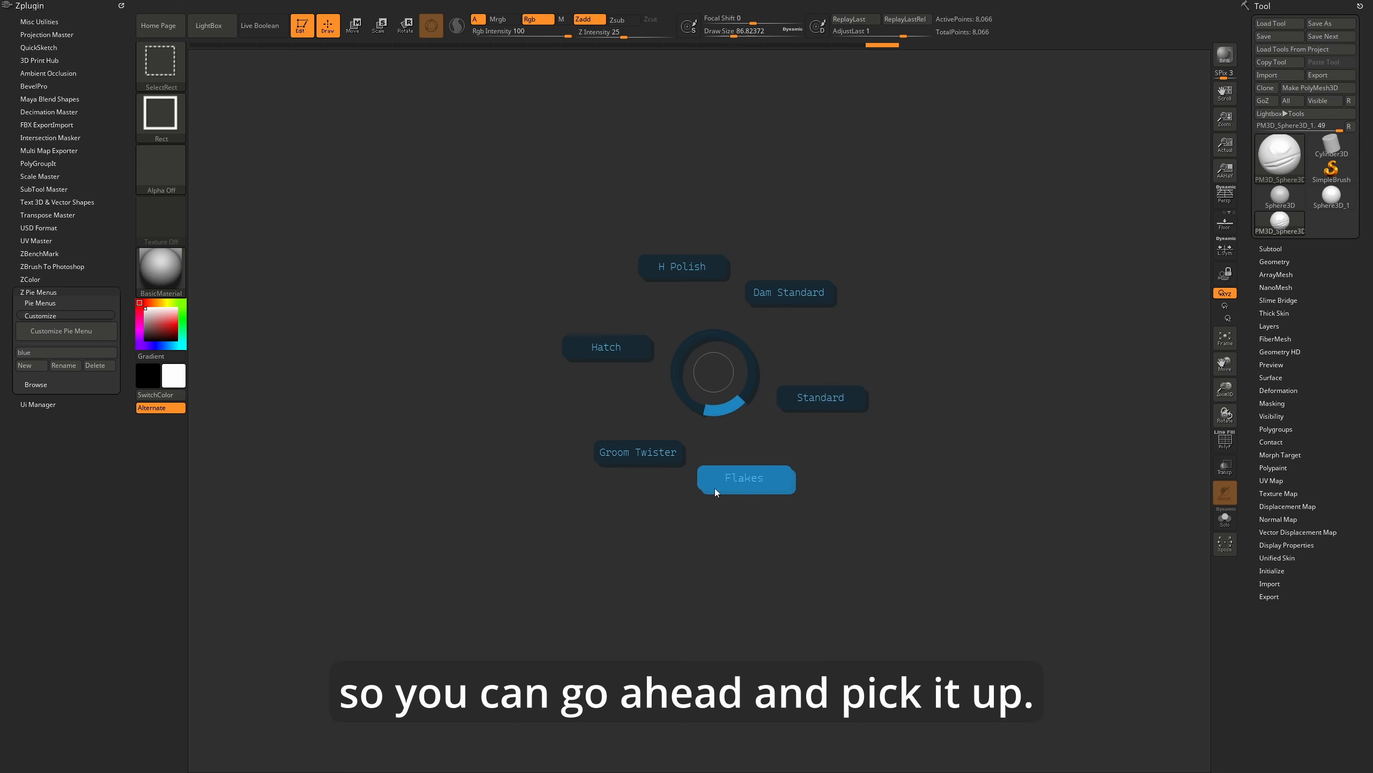
Pick the Hatch brush from the brush pie menu
{"action": "left_click", "coordinate": [597, 357]}
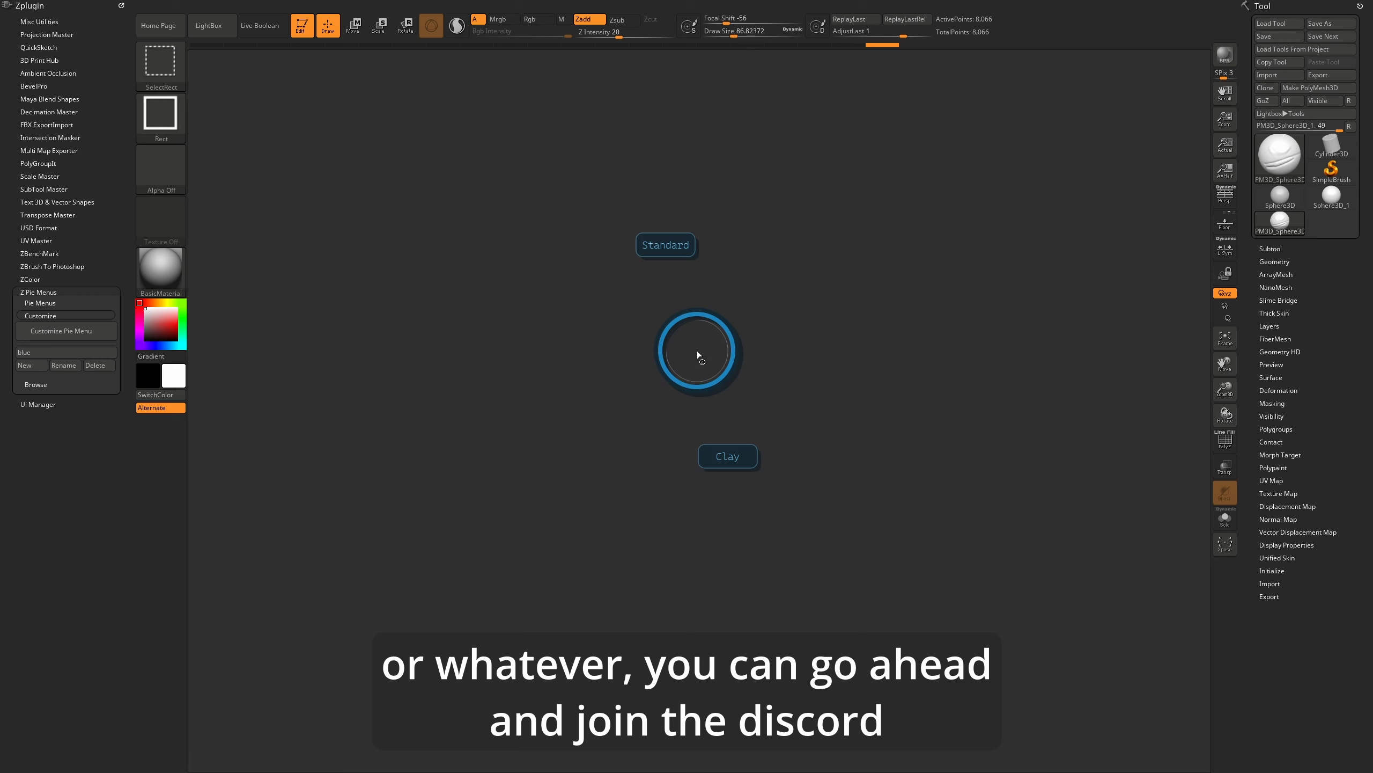
{"action": "mouse_move", "coordinate": [697, 449]}
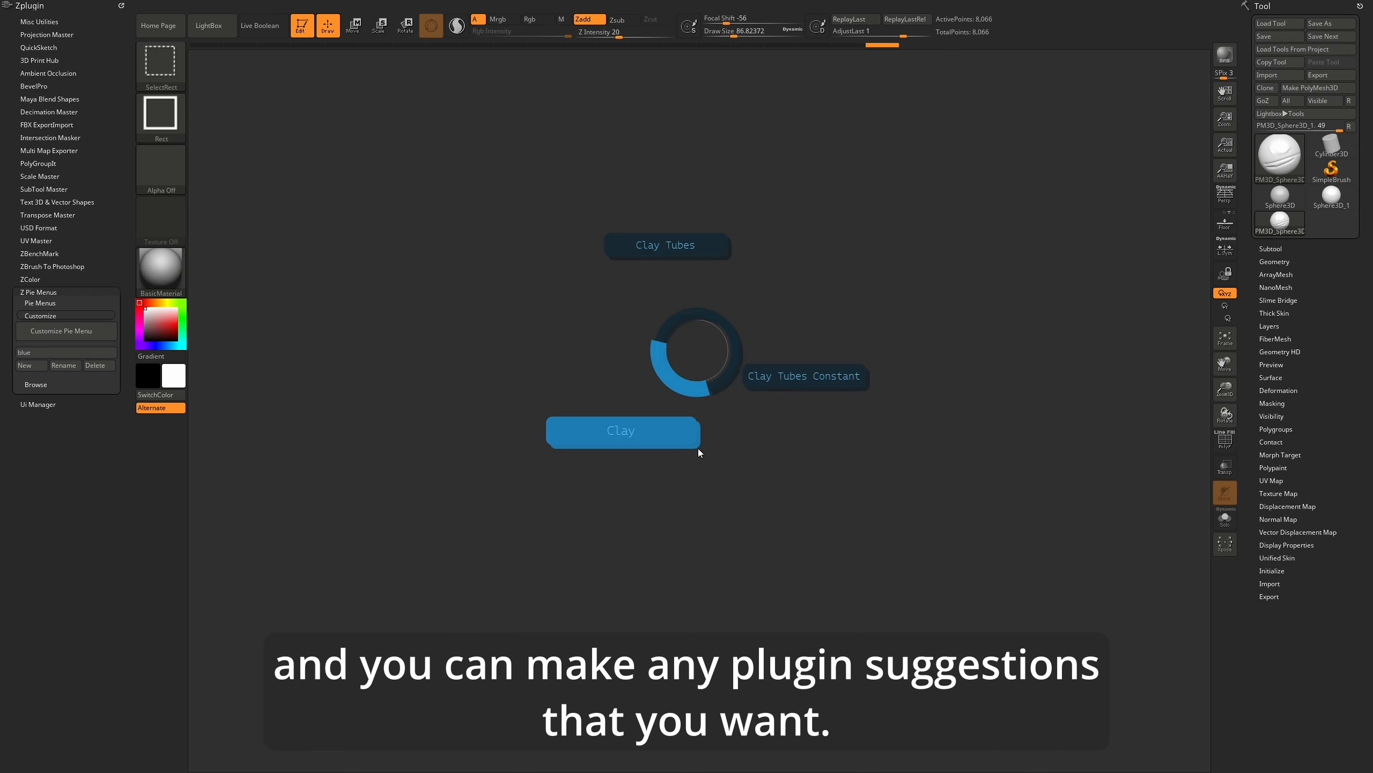
{"action": "left_click", "coordinate": [697, 357]}
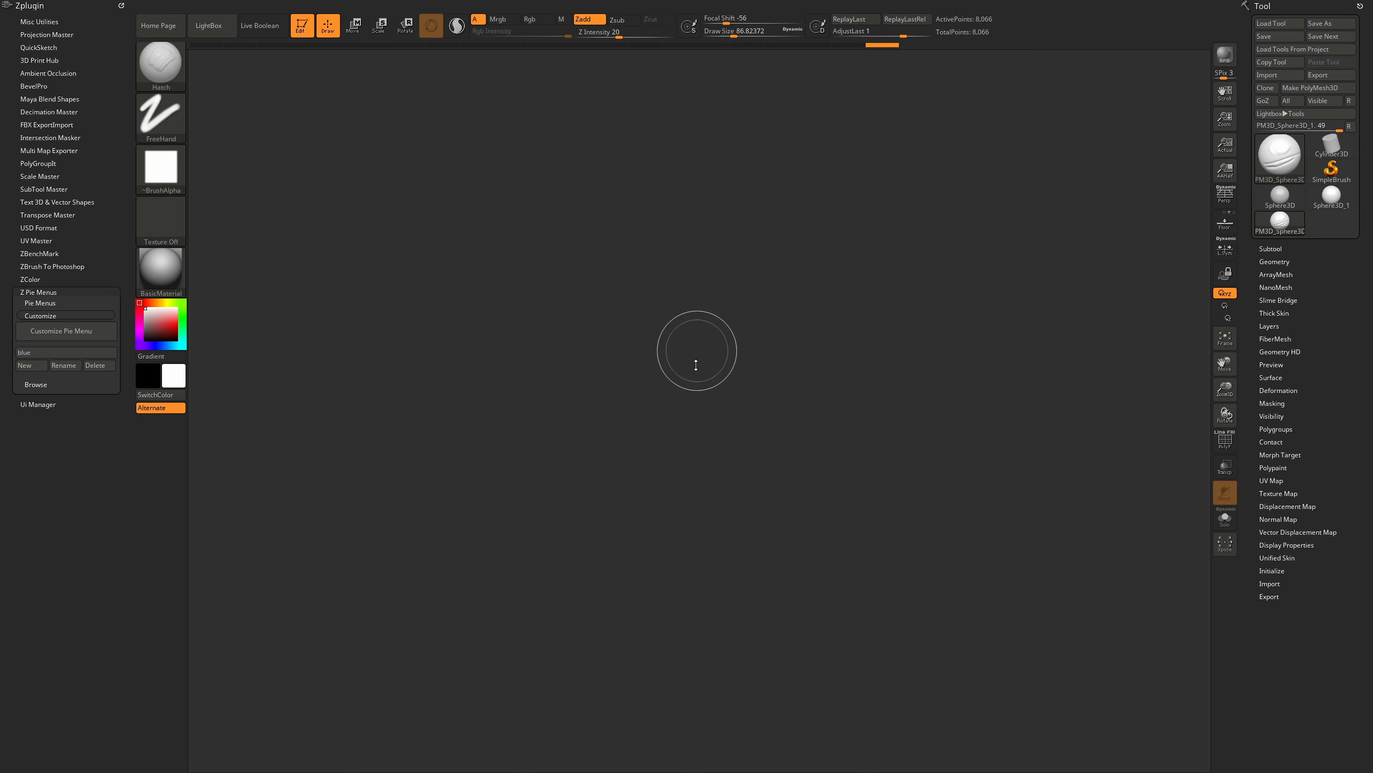